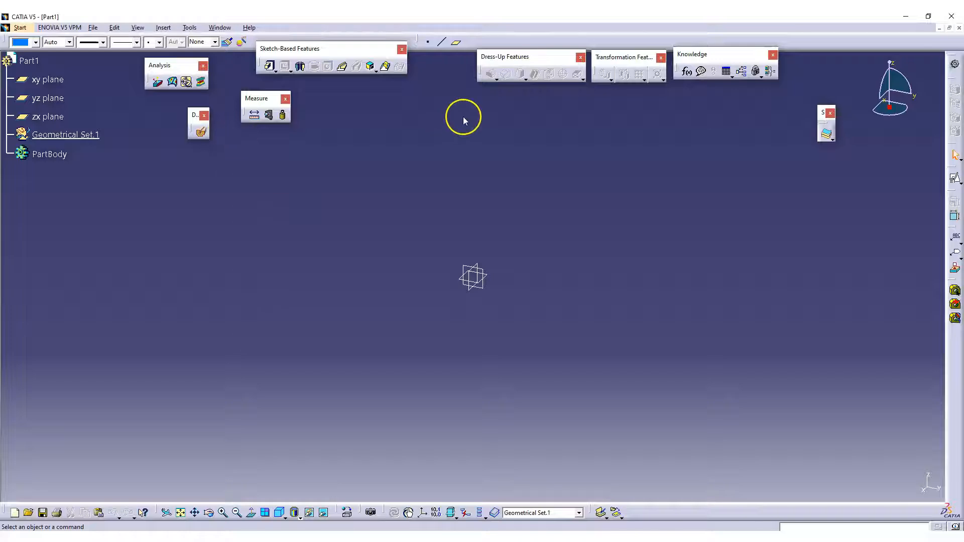
Line up the floating Measure and Sketch-Based Features toolbars above the model and delete Geometrical Set.1 from the part
mouse_move(261, 99)
left_mouse_down()
mouse_move(453, 71)
mouse_move(444, 62)
left_mouse_up()
left_click_drag(373, 48, 336, 60)
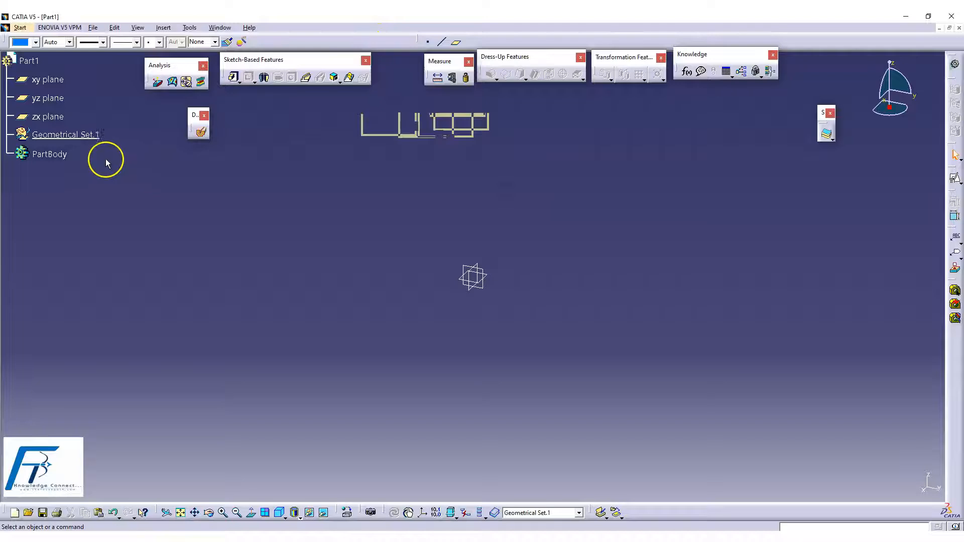
right_click(66, 135)
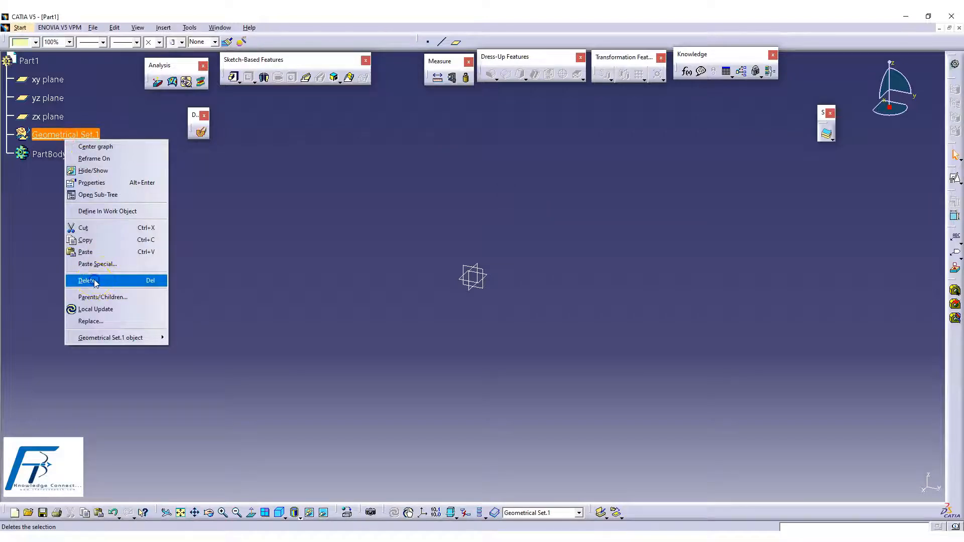
left_click(87, 280)
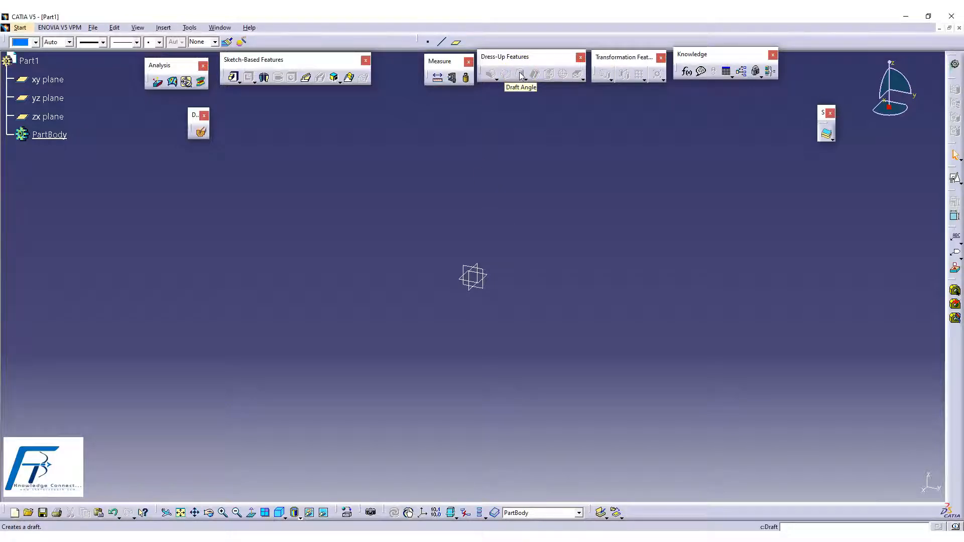
left_click(281, 261)
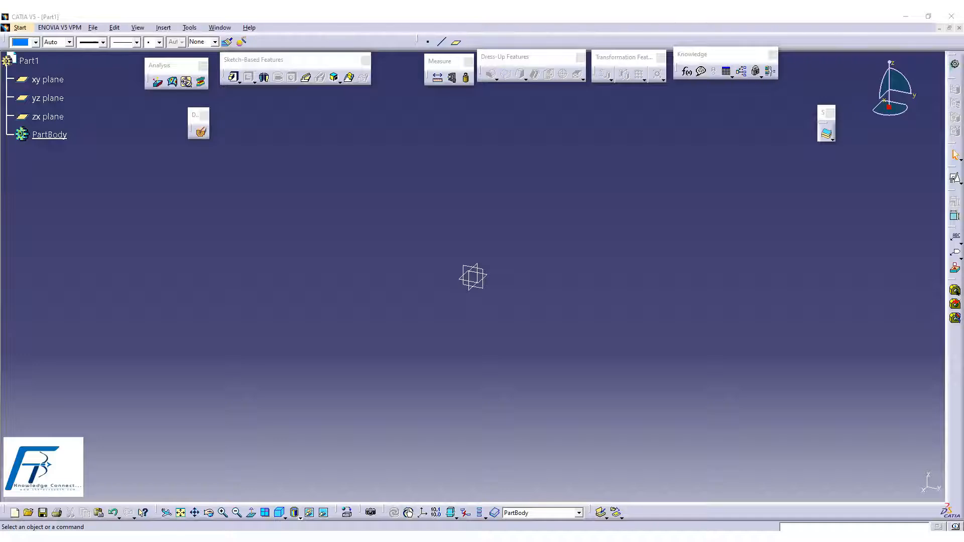
Create a positioned sketch on the xy plane with both its H and V directions reversed
left_click(953, 182)
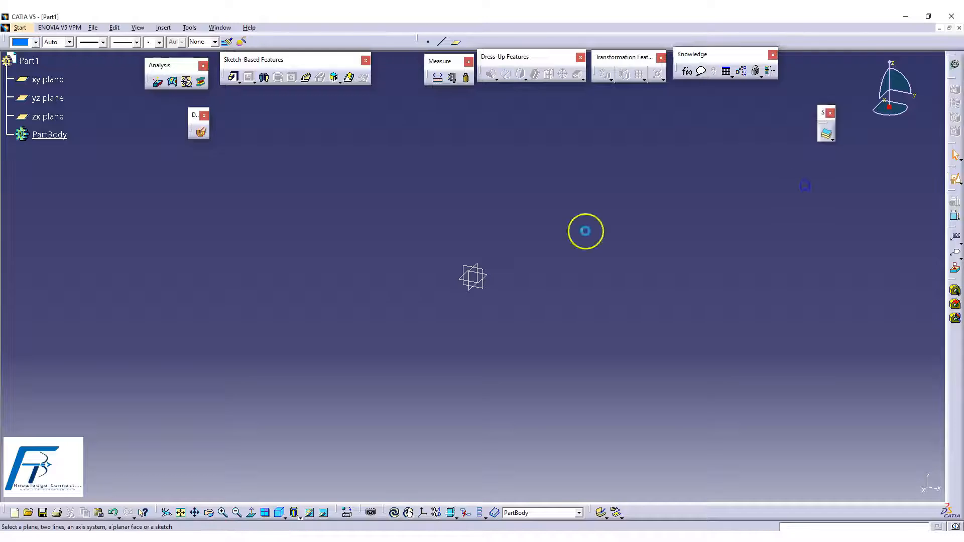
left_click(491, 277)
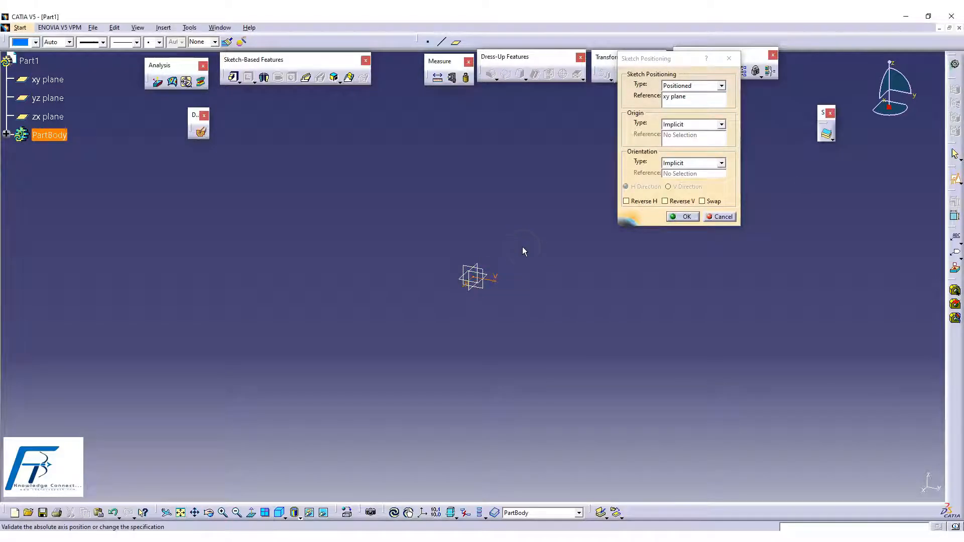
left_click(679, 201)
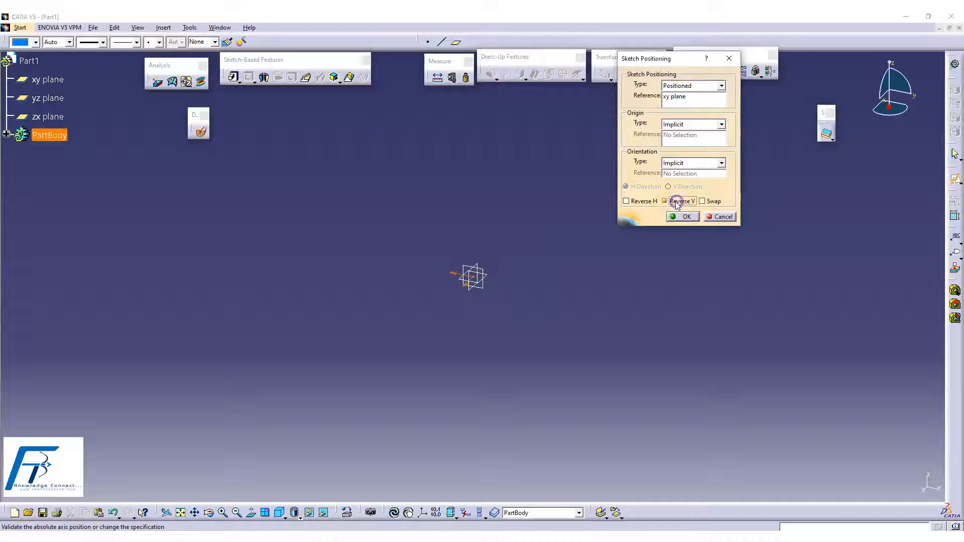
left_click(626, 202)
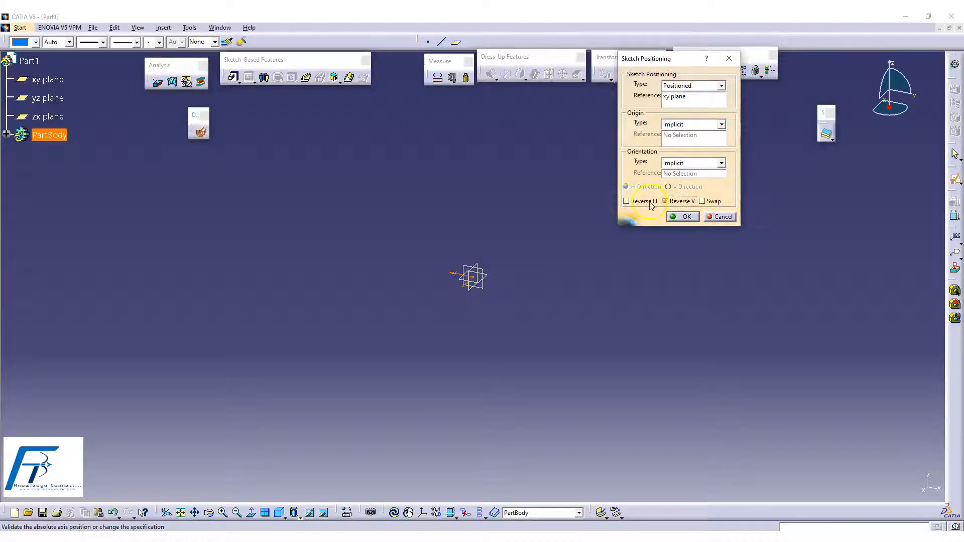
left_click(684, 218)
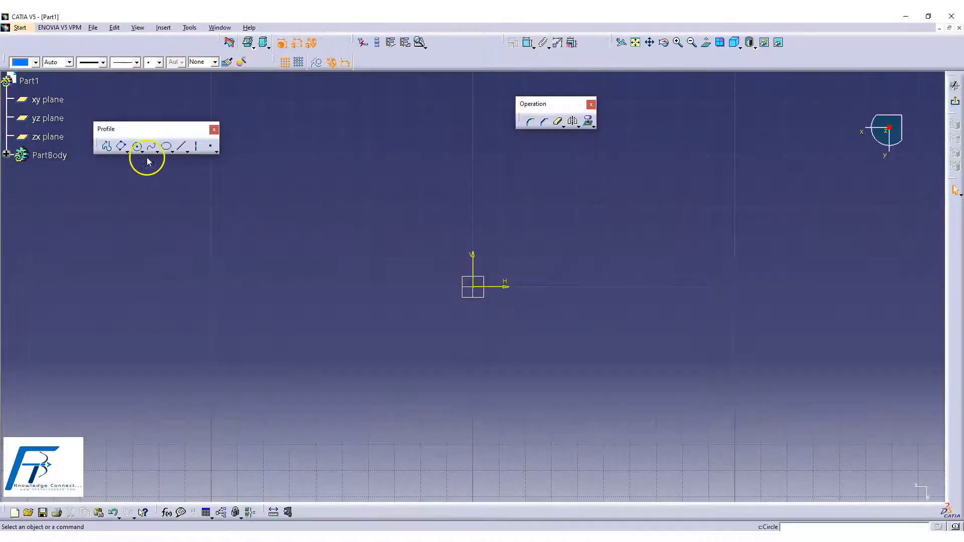
Sketch a centered rectangle about 153 mm wide and 73 mm high around the sketch origin
left_click(128, 152)
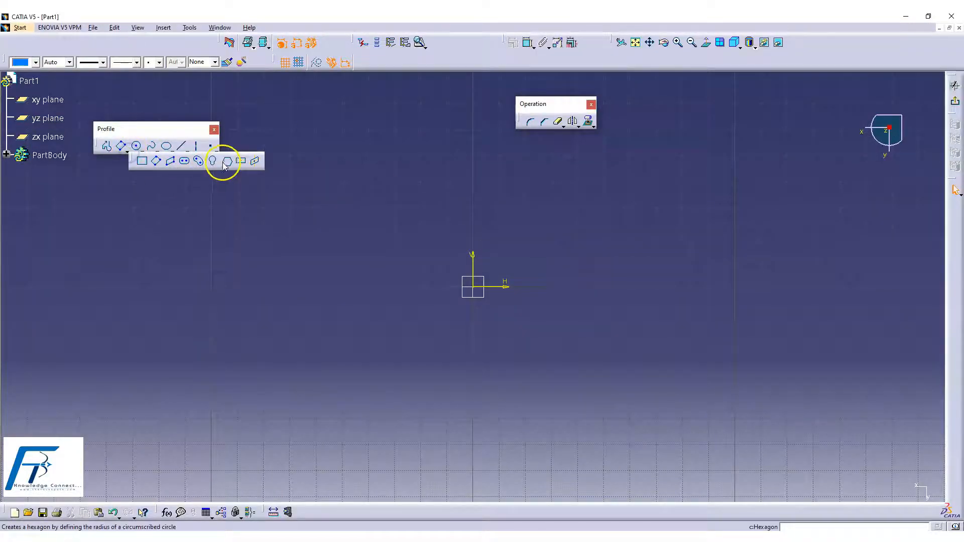
left_click(241, 161)
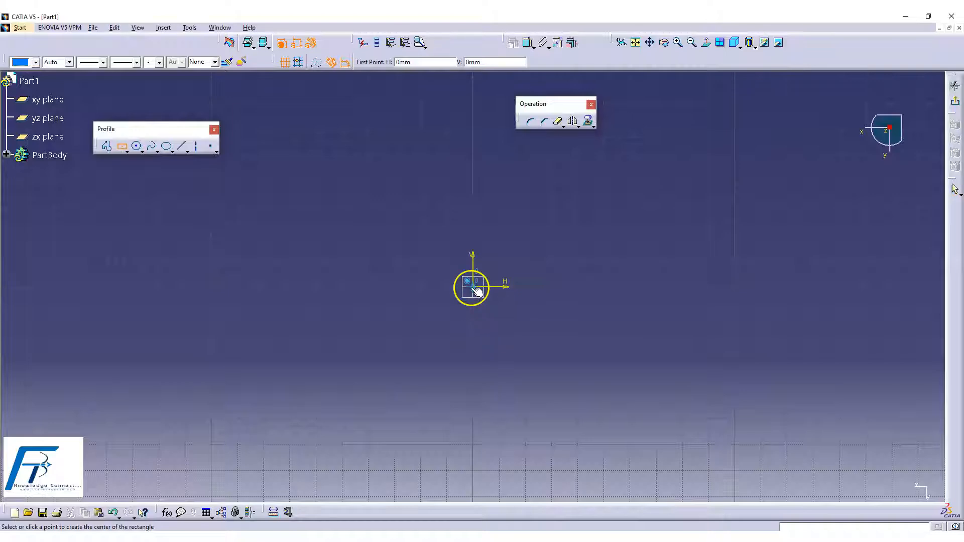
left_click(473, 286)
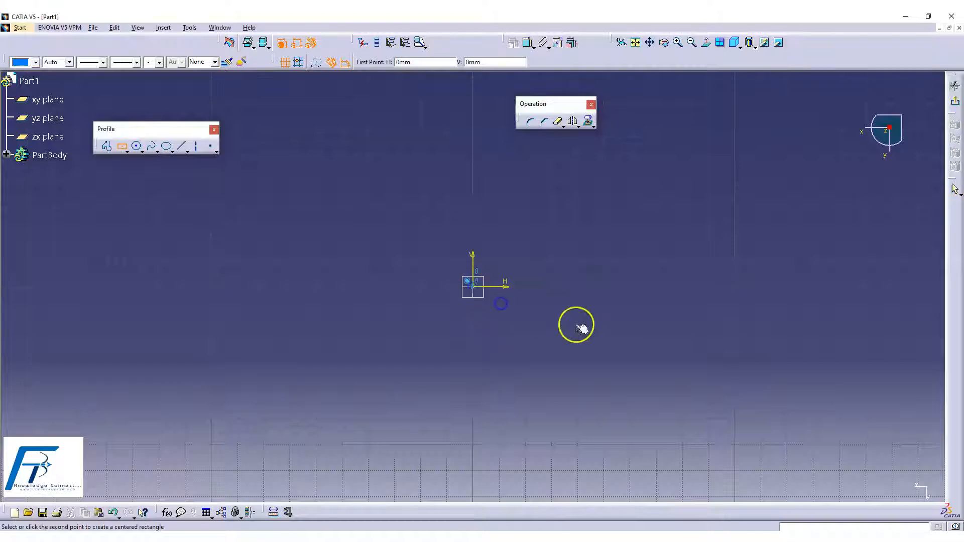
left_click(673, 381)
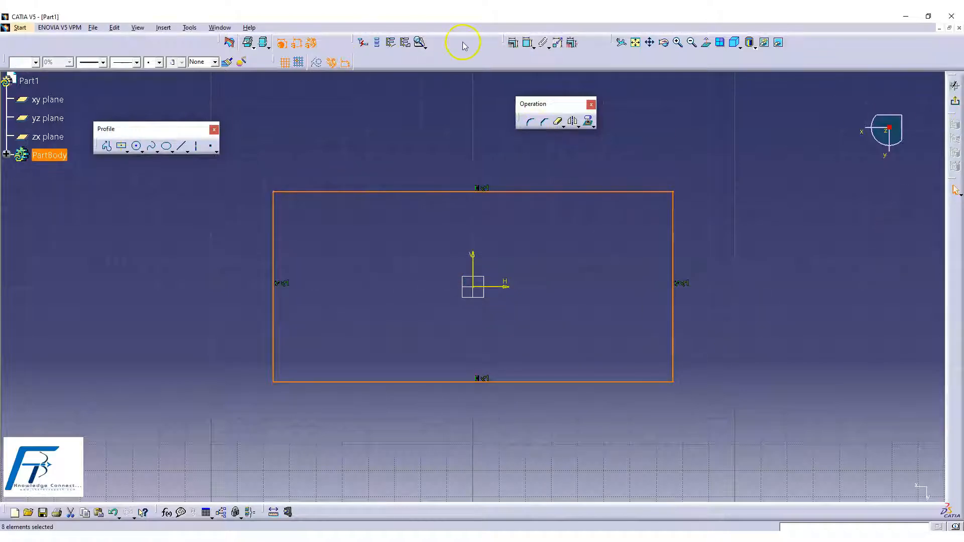
Add dimensional constraints for the rectangle's width and height, placed above it and to its right
left_click(528, 43)
left_click(527, 191)
left_click(498, 152)
left_click(524, 92)
left_click(528, 43)
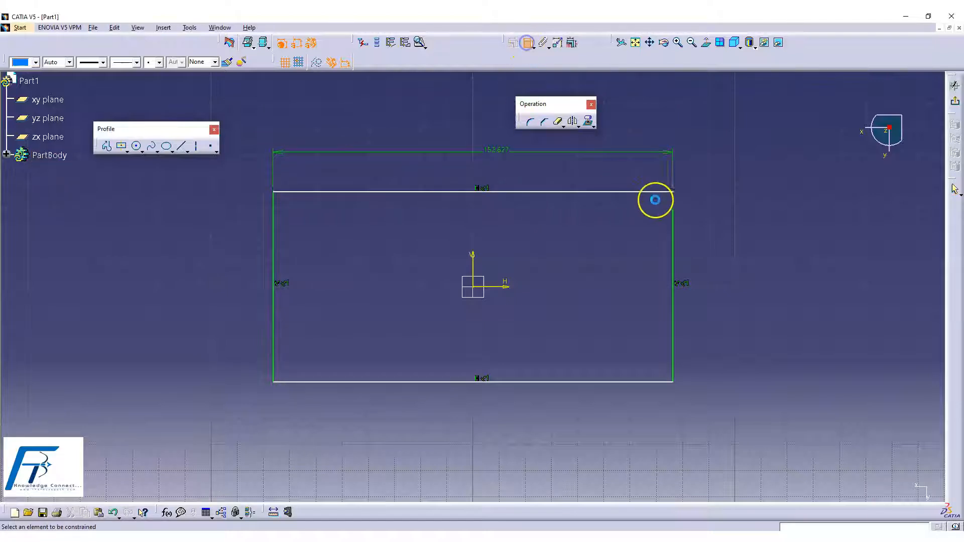
left_click(674, 224)
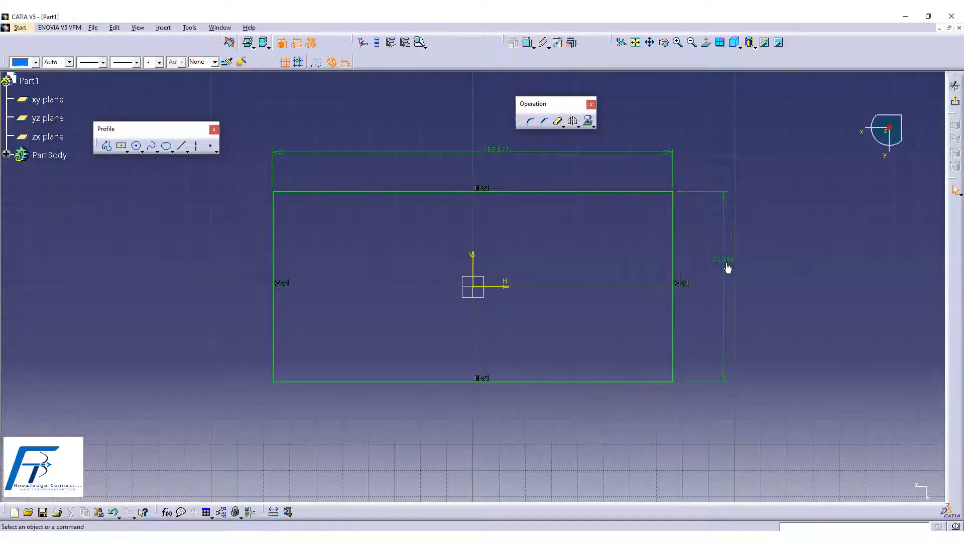
left_click(727, 262)
Set the rectangle's height to 75 mm and its width to 150 mm, and exit the sketch
double_click(736, 274)
type("75")
key("Return")
left_click(485, 142)
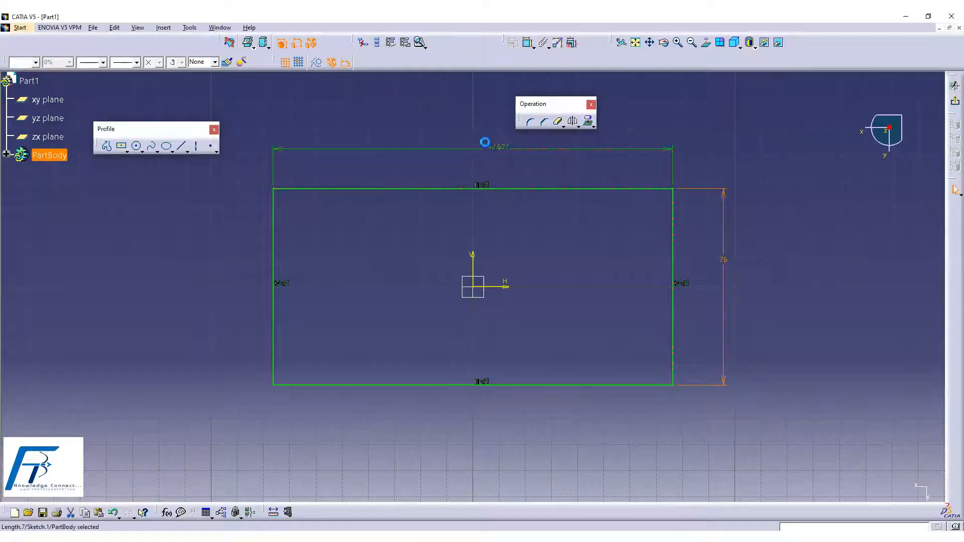
double_click(490, 146)
type("150")
left_click(742, 140)
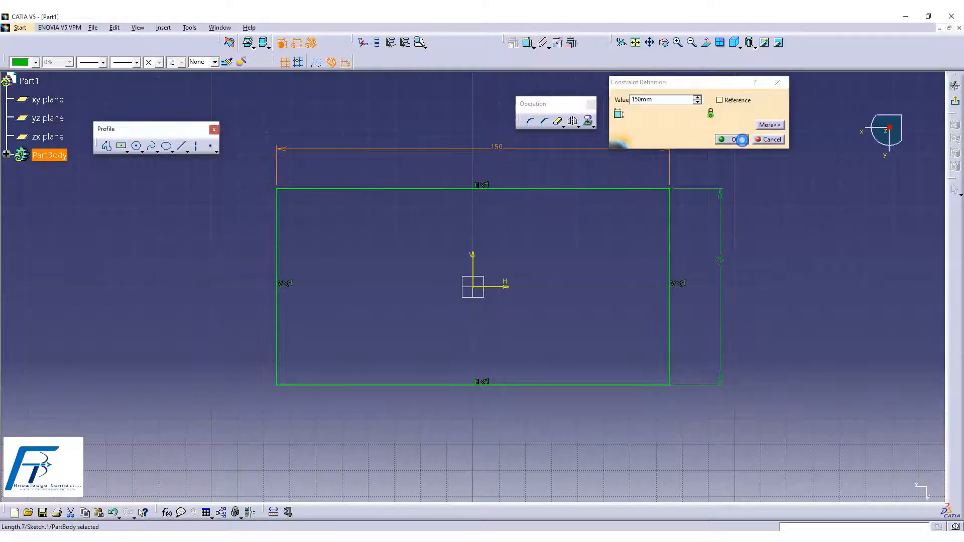
left_click(955, 85)
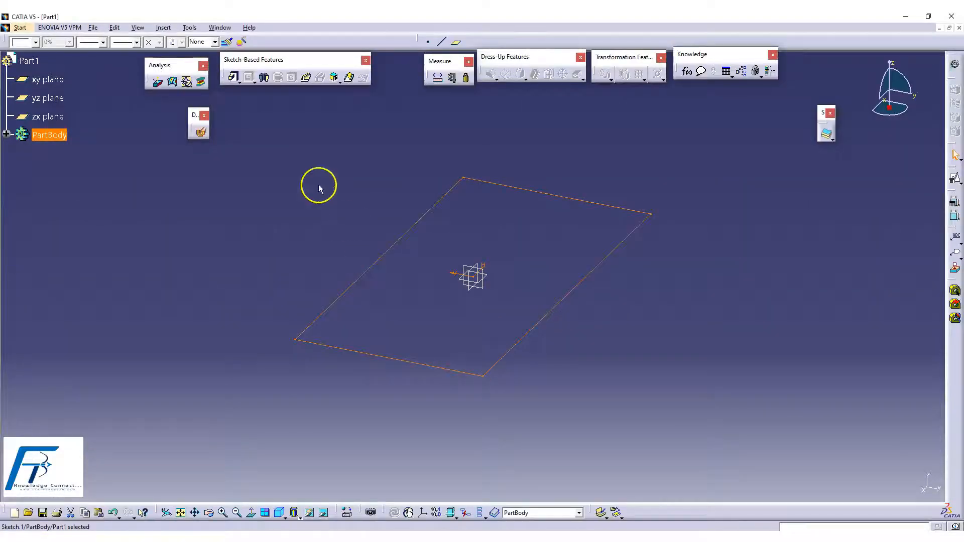
Extrude the rectangle sketch into a 50 mm pad and expand PartBody in the specification tree
left_click(233, 77)
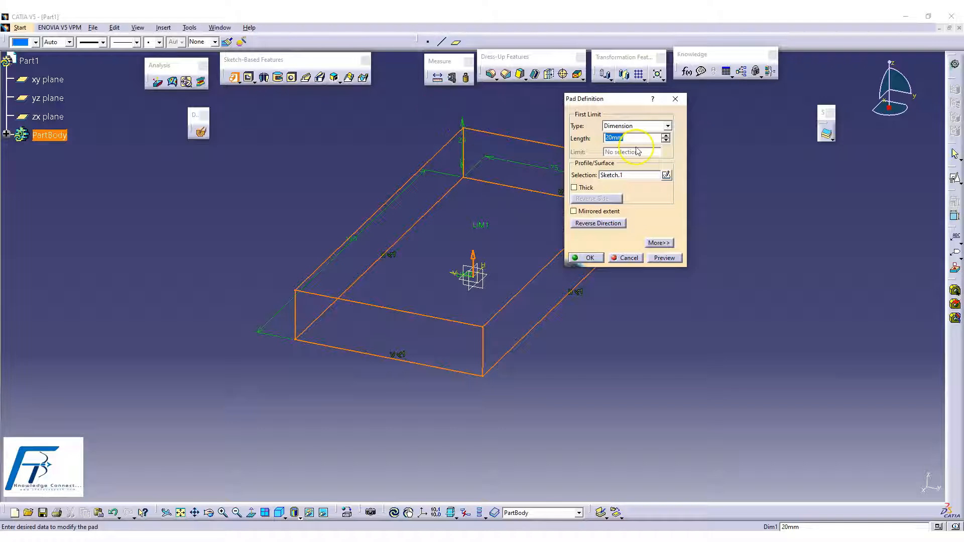
type("50")
key("Return")
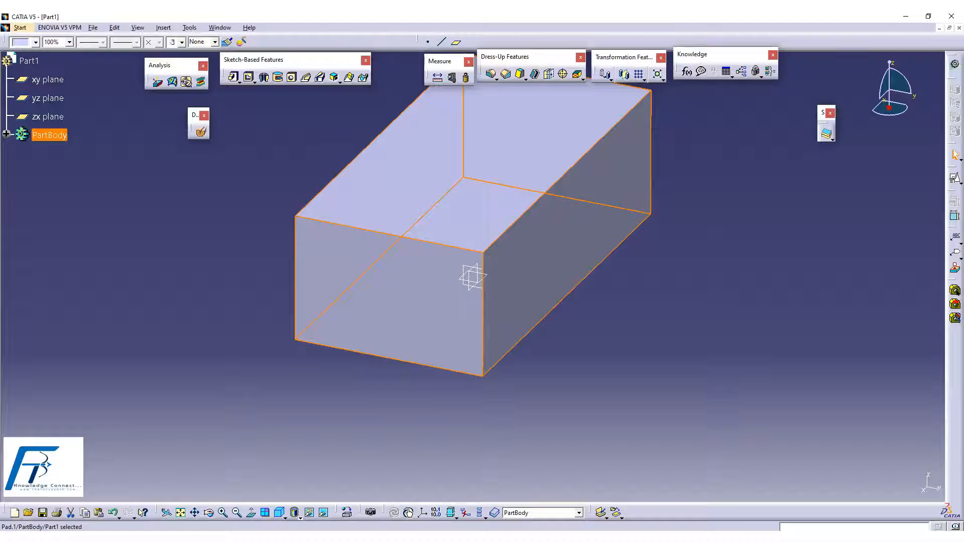
left_click(592, 345)
middle_click_drag(593, 346, 603, 366, "ctrl")
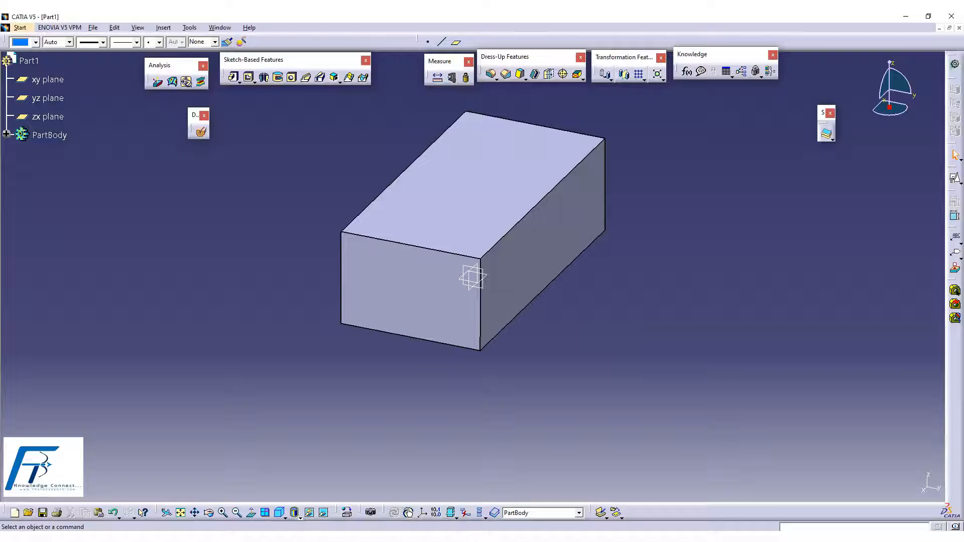
left_click(7, 134)
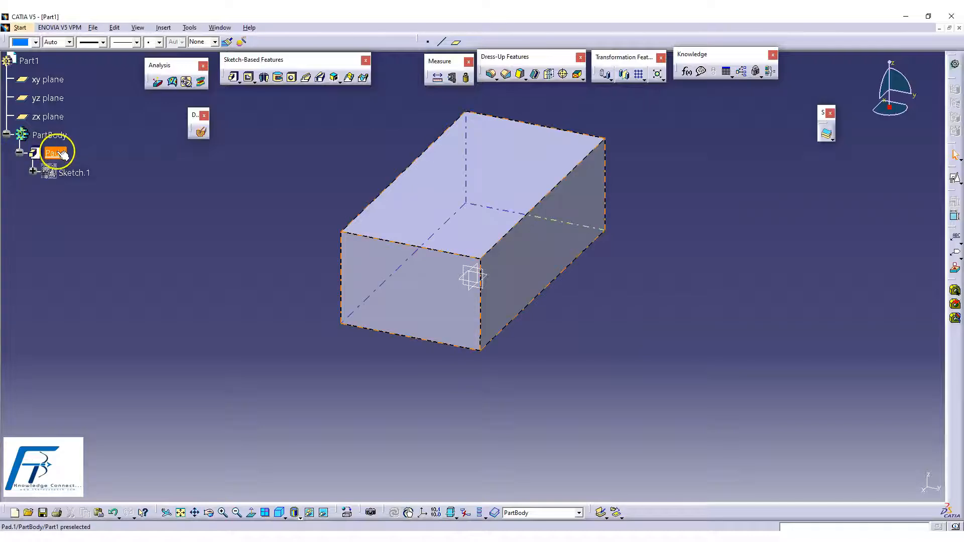
middle_click_drag(635, 389, 612, 381, "ctrl")
middle_click_drag(640, 329, 625, 385, "ctrl")
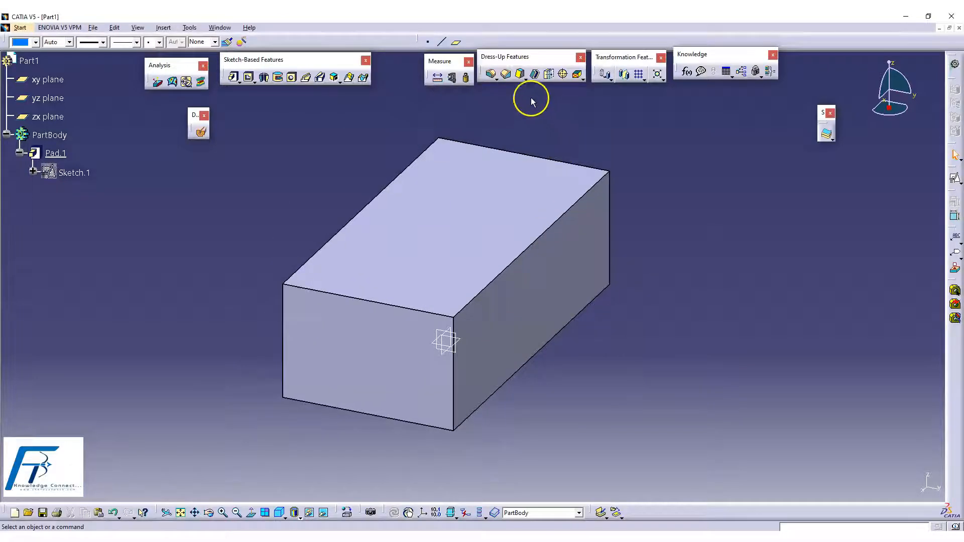
Start a 5deg Draft Angle on the pad and select its four side faces as the faces to draft
left_click(520, 77)
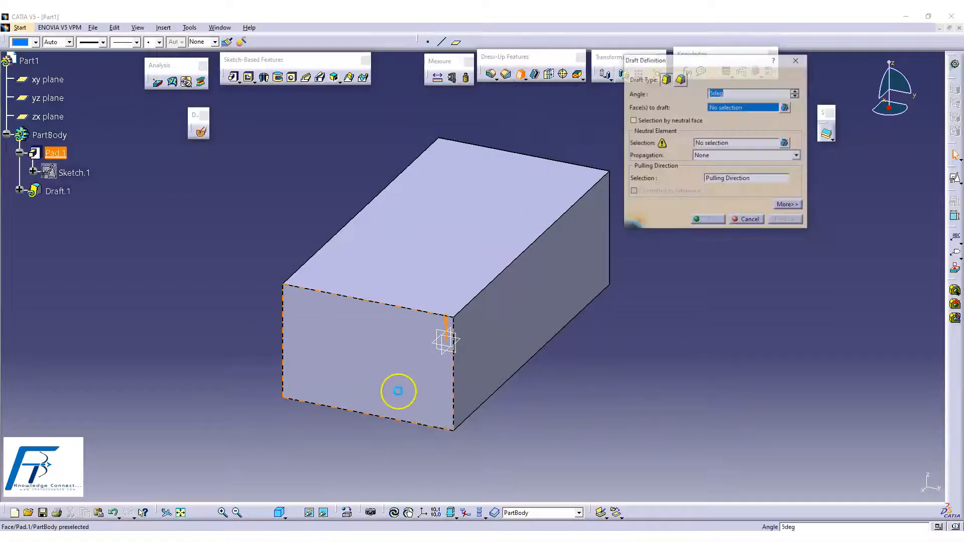
left_click(400, 343)
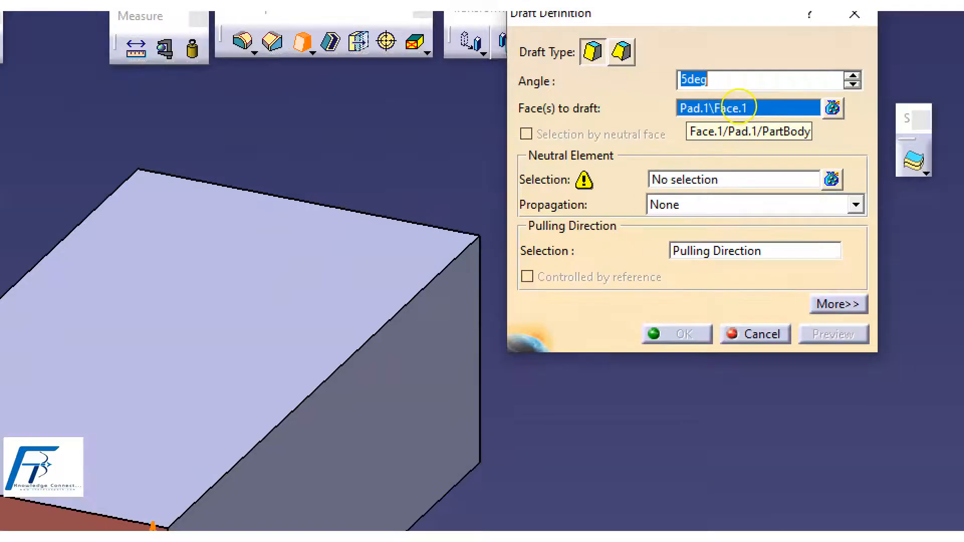
left_click(739, 106)
mouse_move(788, 99)
left_mouse_down()
mouse_move(726, 94)
mouse_move(646, 113)
mouse_move(824, 142)
mouse_move(819, 74)
mouse_move(804, 81)
left_mouse_up()
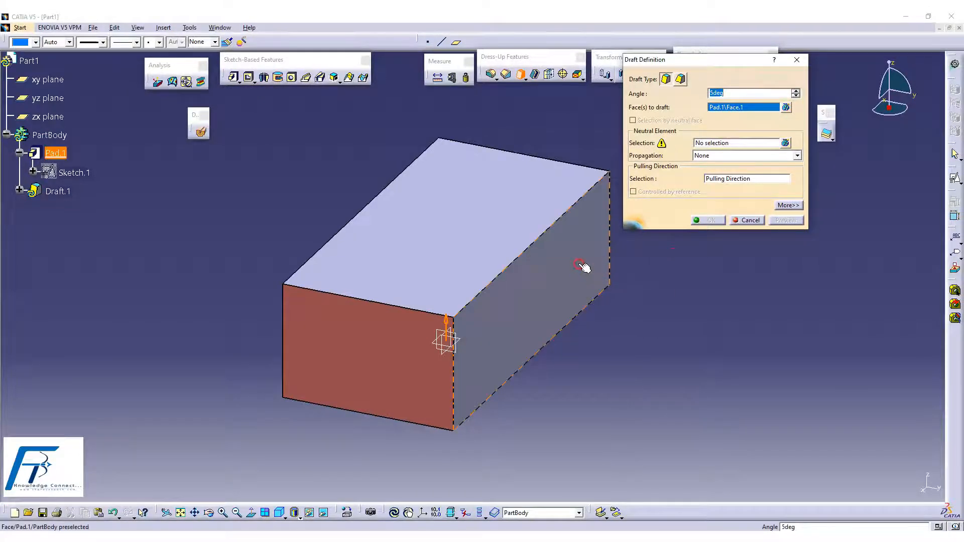
left_click(578, 264)
middle_click_drag(579, 265, 416, 347)
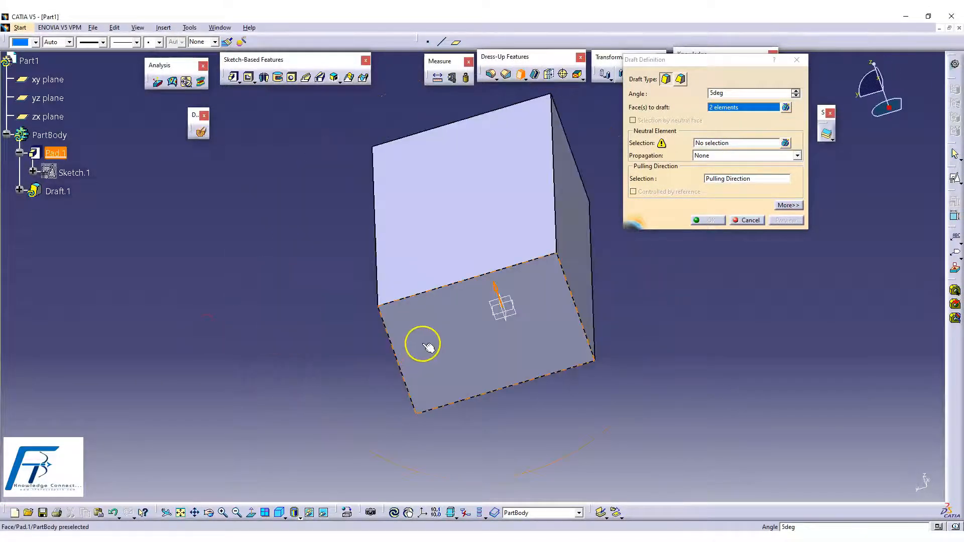
left_click(427, 332)
middle_click_drag(638, 361, 405, 392)
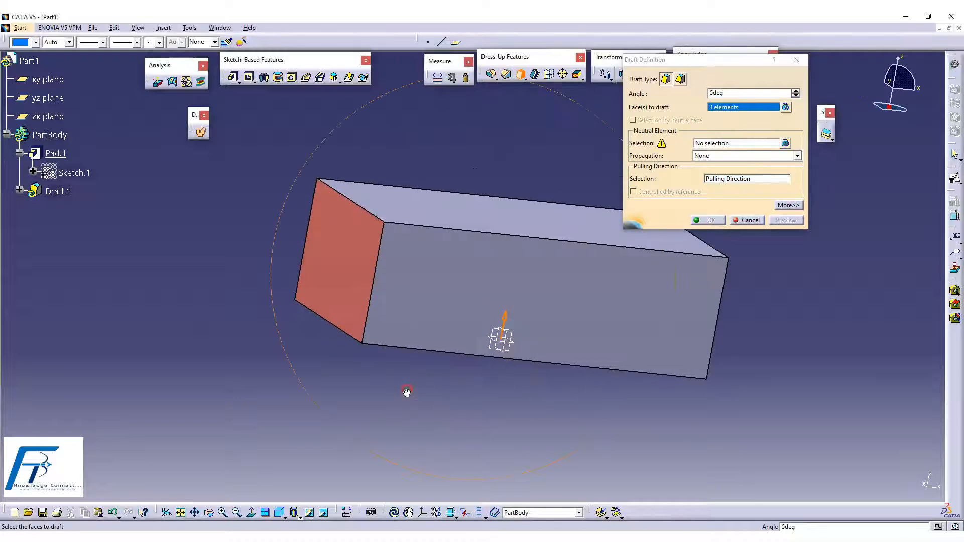
left_click(567, 300)
middle_click_drag(348, 311, 435, 405)
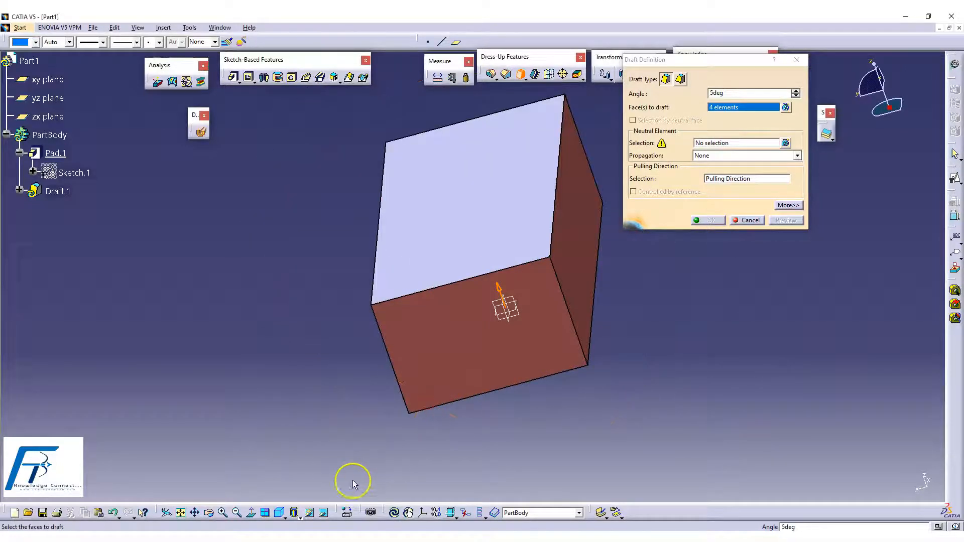
left_click(279, 514)
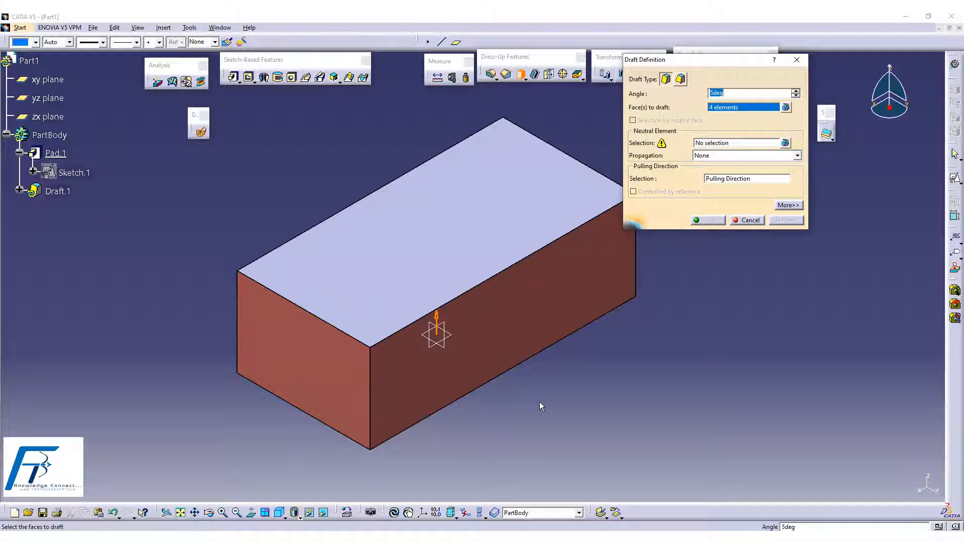
Select the pad's top face as the draft's neutral element, keeping it out of the faces to draft
left_click(443, 241)
left_click(501, 223)
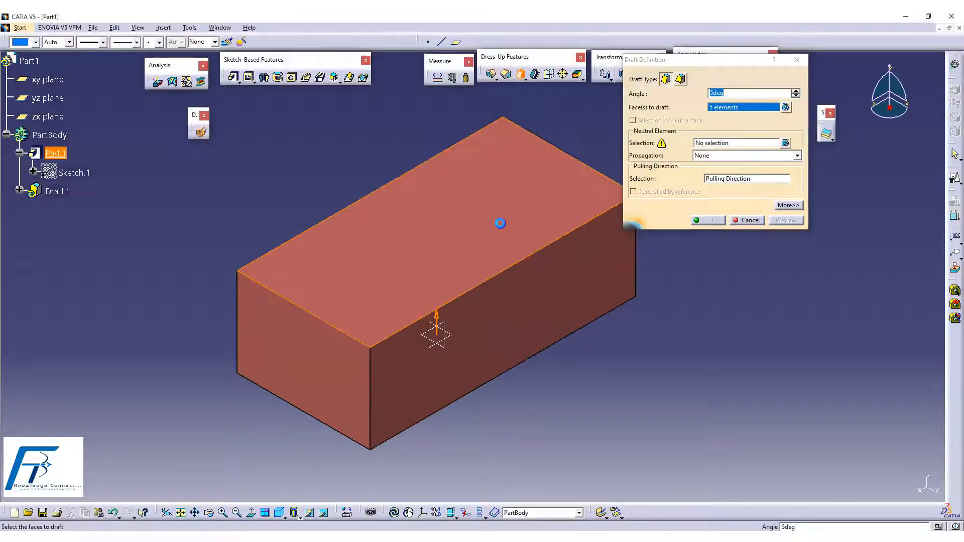
left_click(713, 143)
middle_click_drag(549, 347, 444, 251)
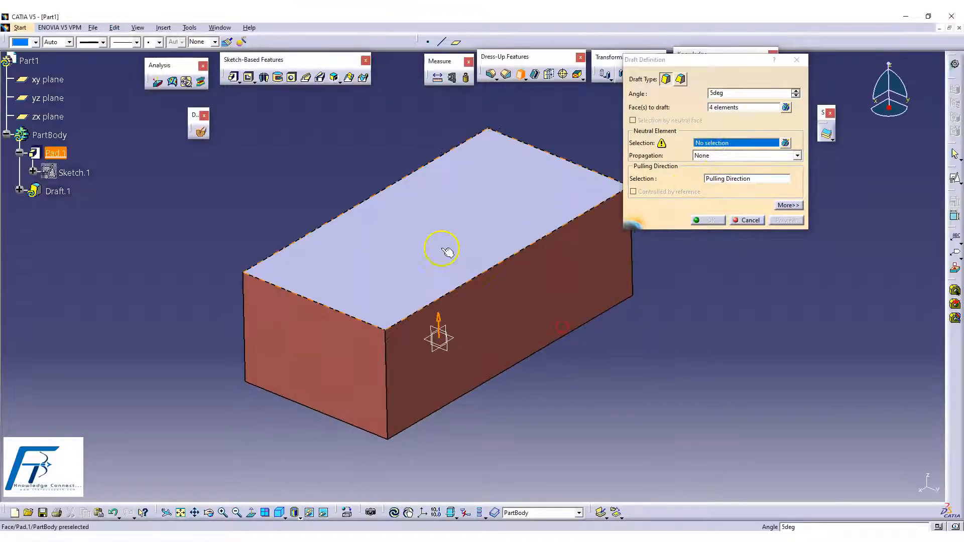
left_click(434, 234)
middle_click_drag(596, 406, 512, 379)
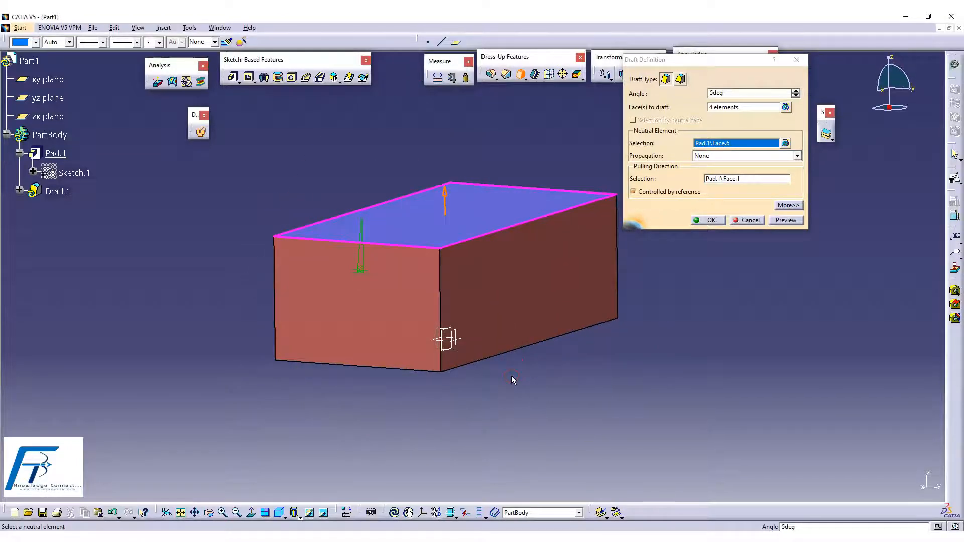
Replace the draft's neutral element with the pad's bottom face and apply the draft
right_click(741, 142)
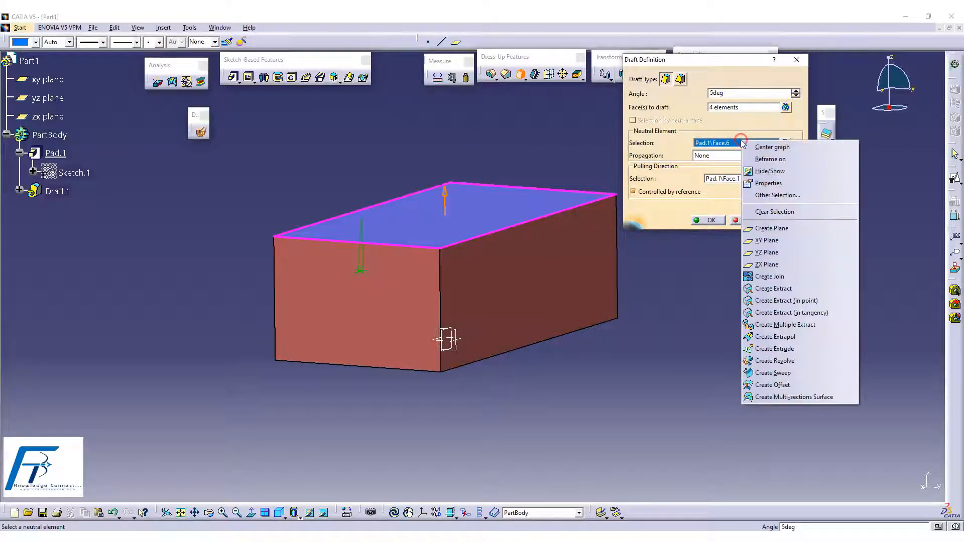
left_click(774, 212)
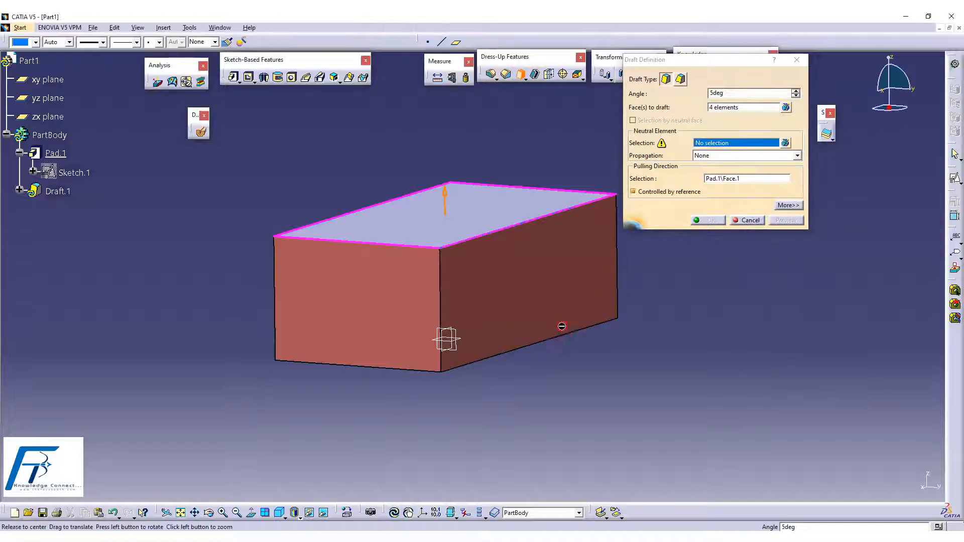
middle_click_drag(562, 326, 482, 312)
left_click(469, 306)
middle_click_drag(507, 167, 519, 323)
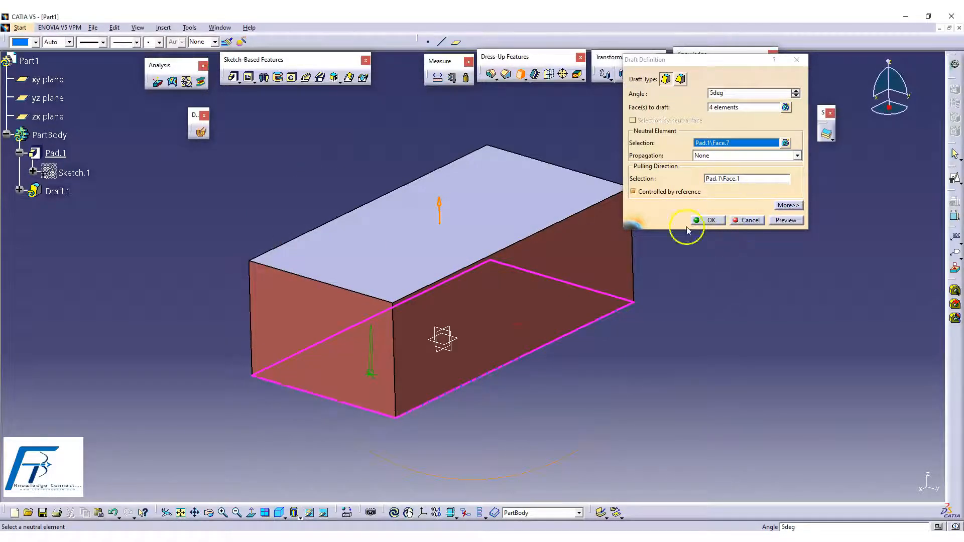
middle_click_drag(390, 338, 577, 332)
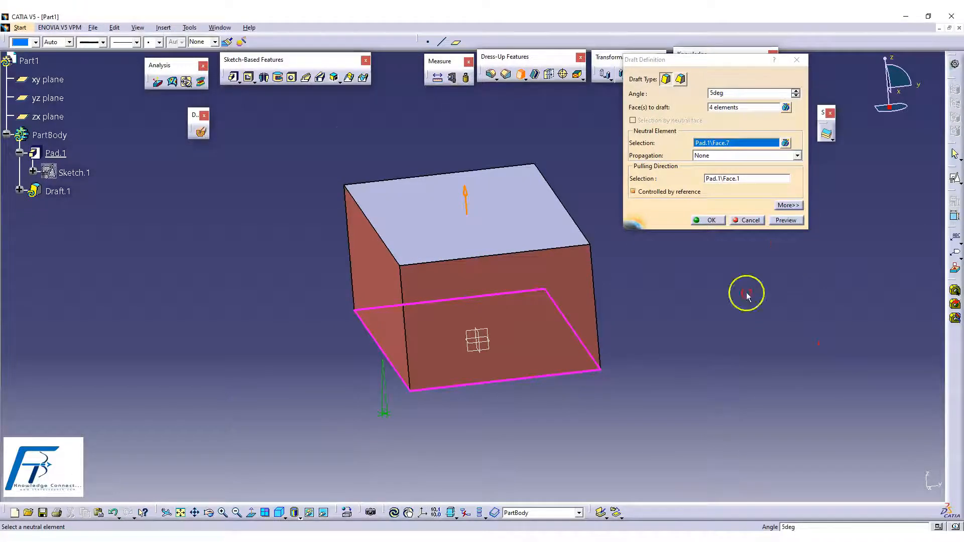
middle_click_drag(747, 296, 575, 338)
left_click(702, 221)
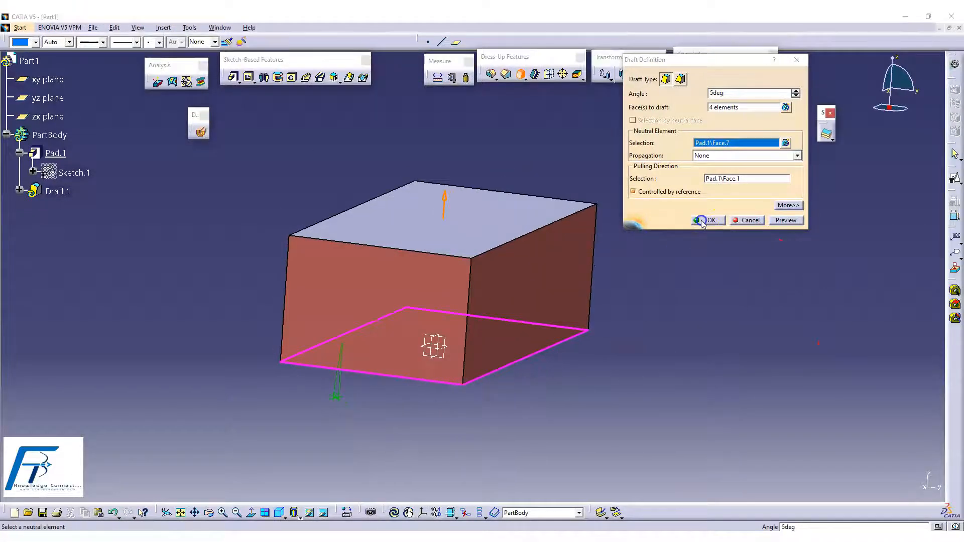
middle_click_drag(500, 188, 606, 319)
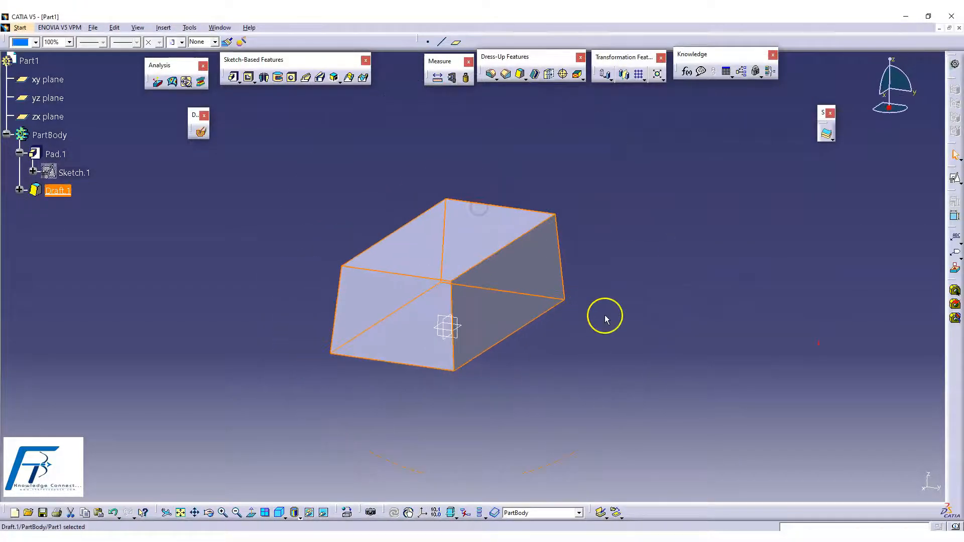
left_click(605, 318)
Reopen the draft, reverse its pulling direction to point downward, preview it and apply the change
left_click(65, 190)
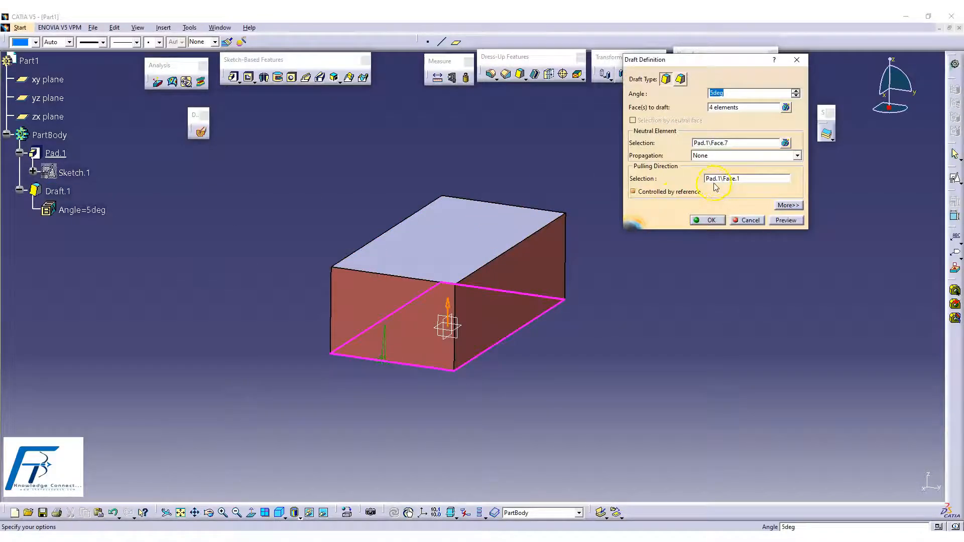
left_click(449, 305)
middle_click_drag(369, 350, 469, 397)
left_click(786, 221)
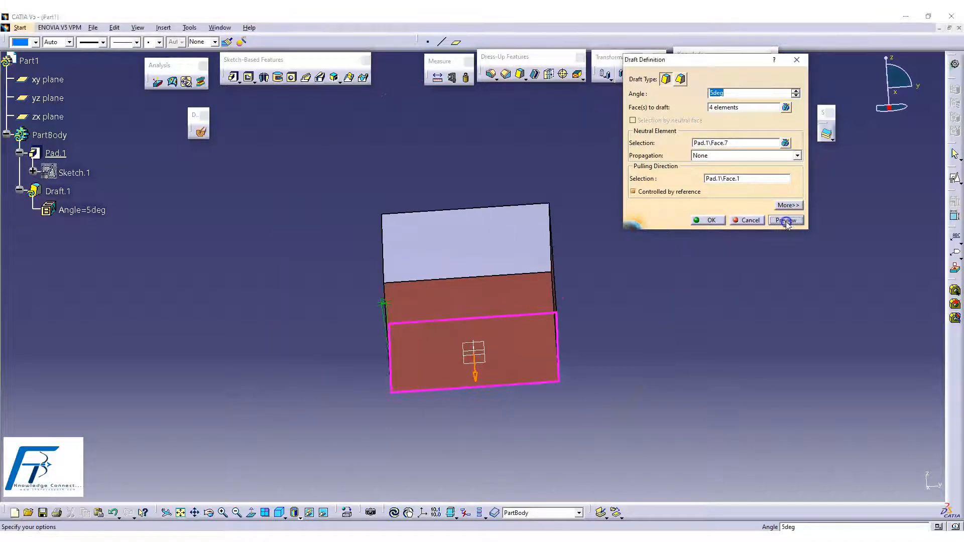
middle_click_drag(639, 323, 468, 157)
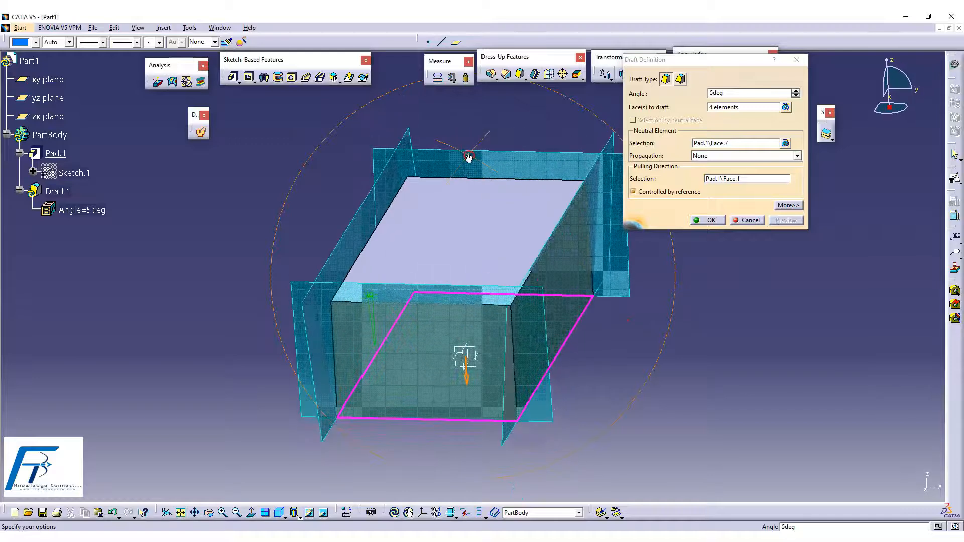
left_click(708, 220)
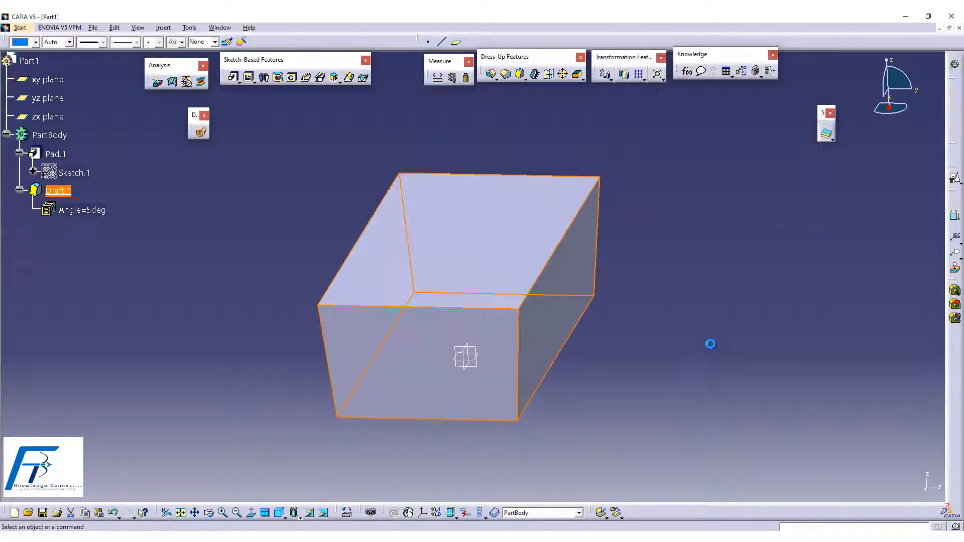
Edit the draft again, flip its pulling direction back to upward, preview it and apply
double_click(71, 194)
left_click(466, 382)
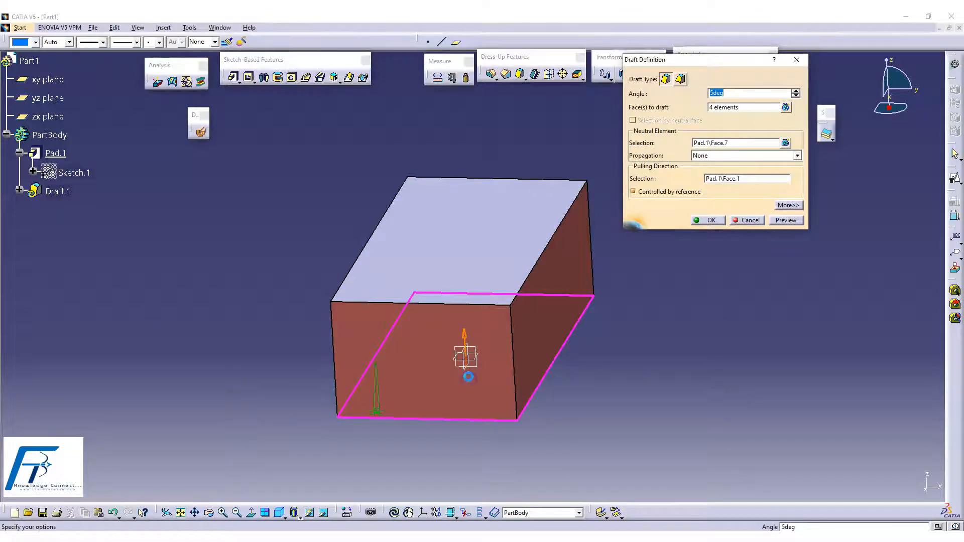
left_click(786, 221)
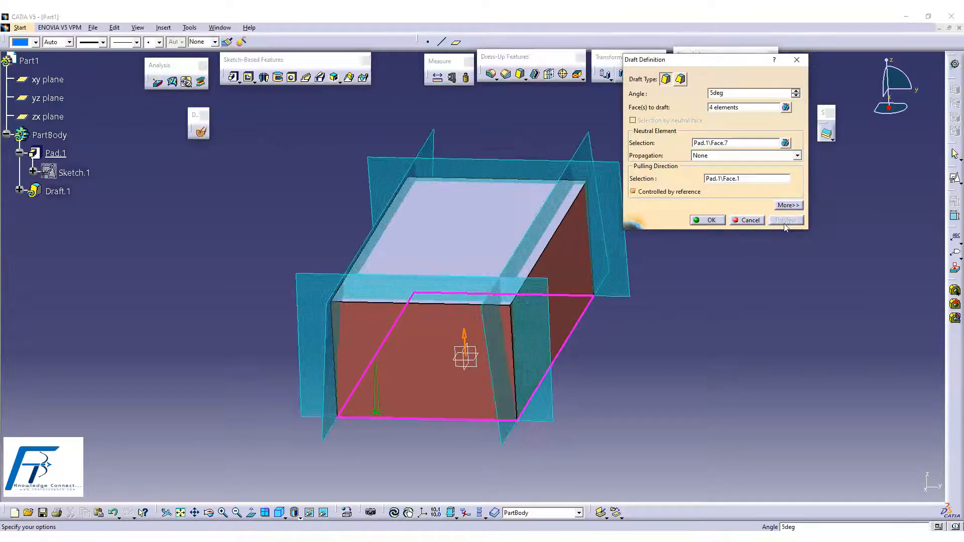
left_click(708, 220)
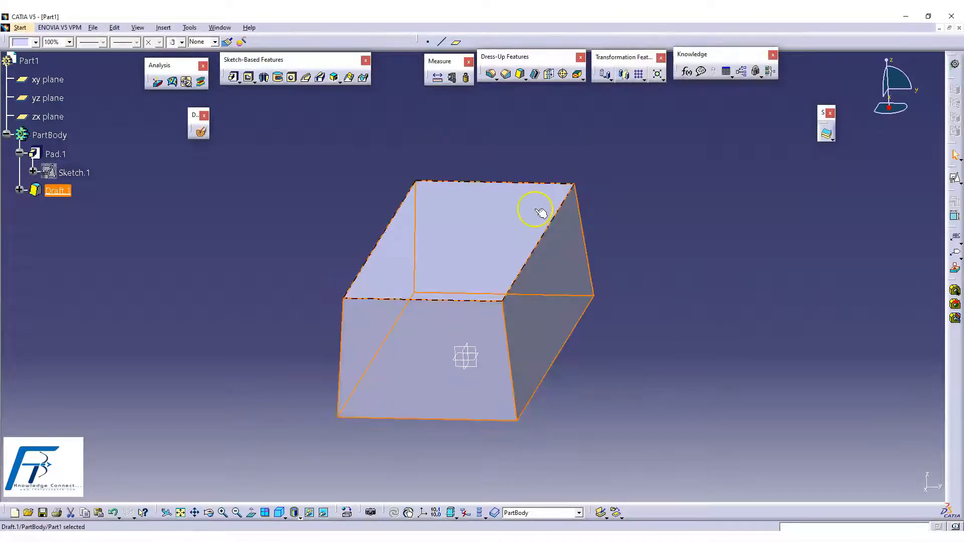
Examine the drafted block's tapered side faces in the standard top view, and return to the isometric view
left_click(284, 520)
left_click(296, 492)
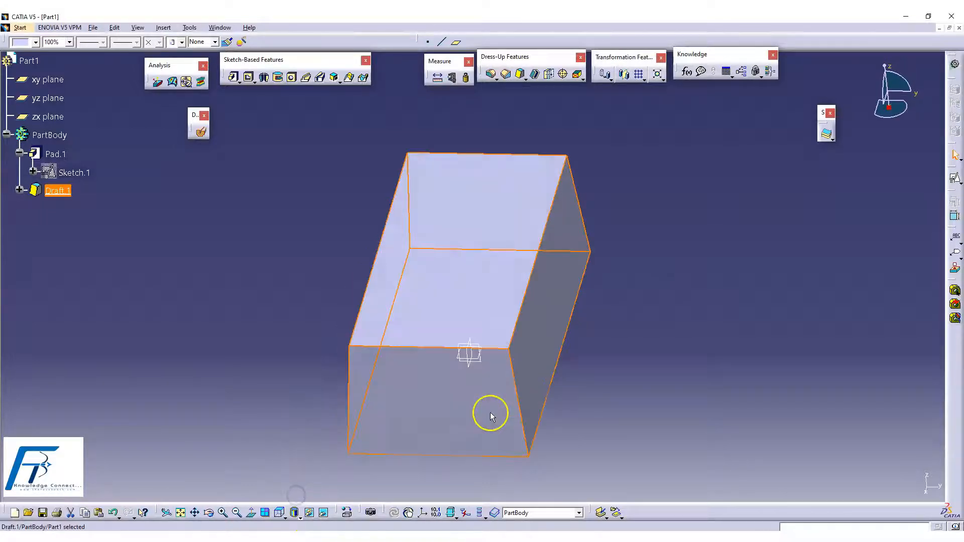
mouse_move(607, 347)
middle_mouse_down()
mouse_move(610, 331)
mouse_move(615, 343)
middle_mouse_up()
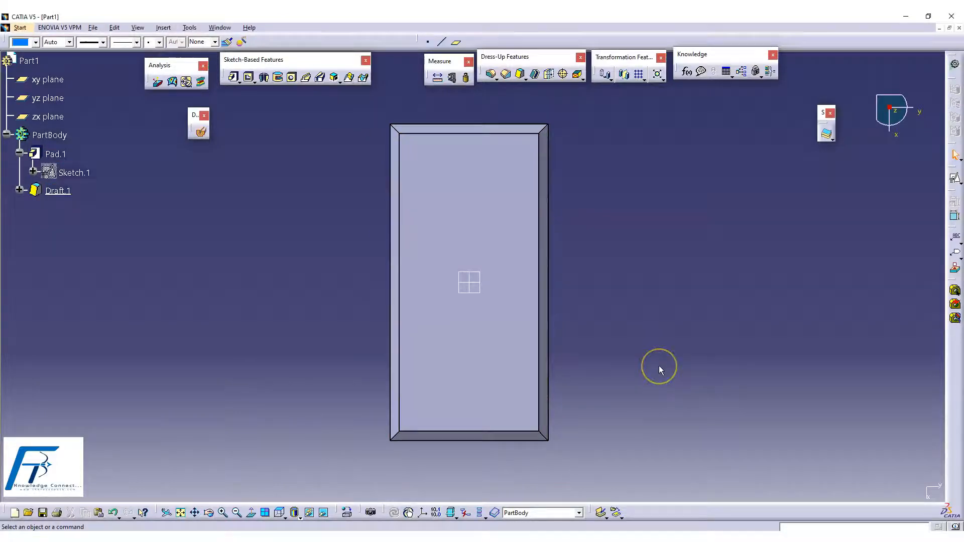
left_click(284, 517)
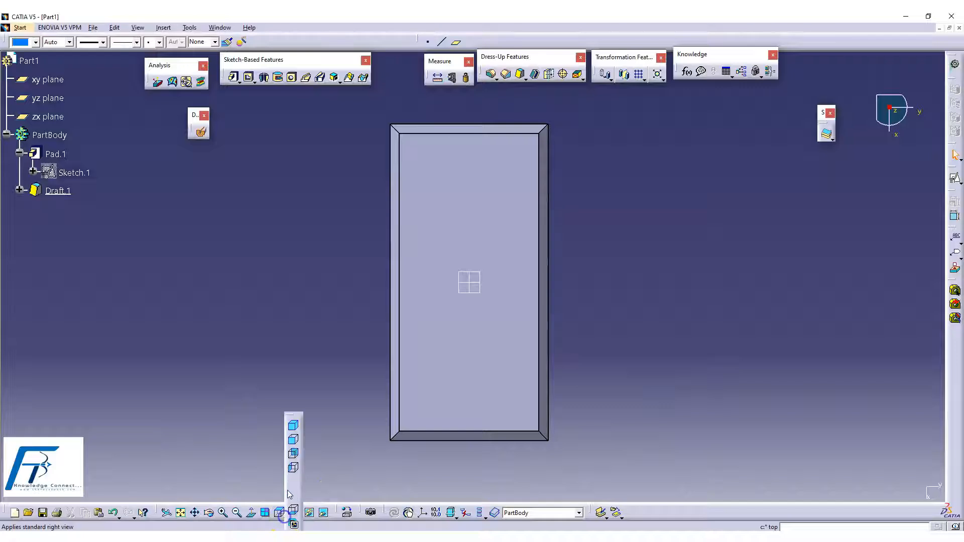
left_click(291, 423)
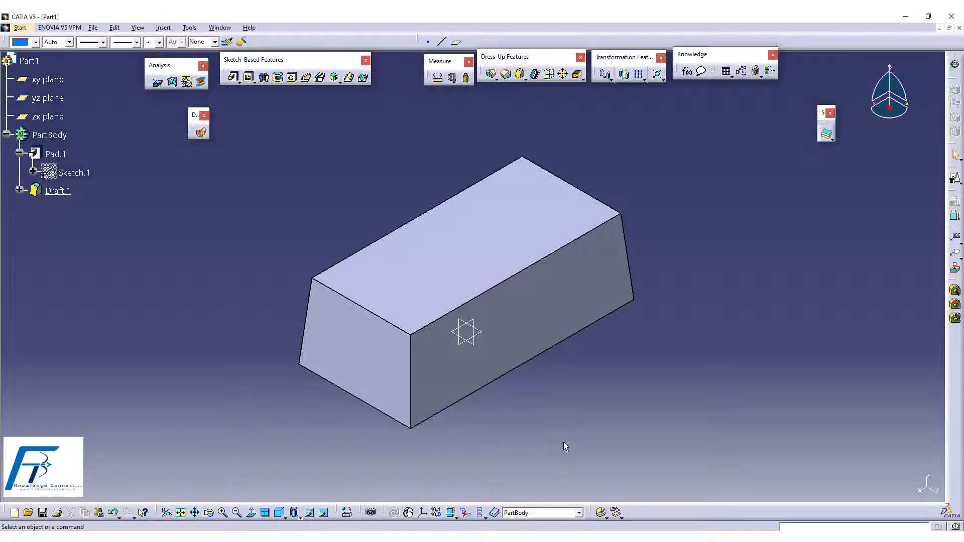
Delete the draft feature from the part body, leaving its exclusive parents out of the deletion
right_click(72, 195)
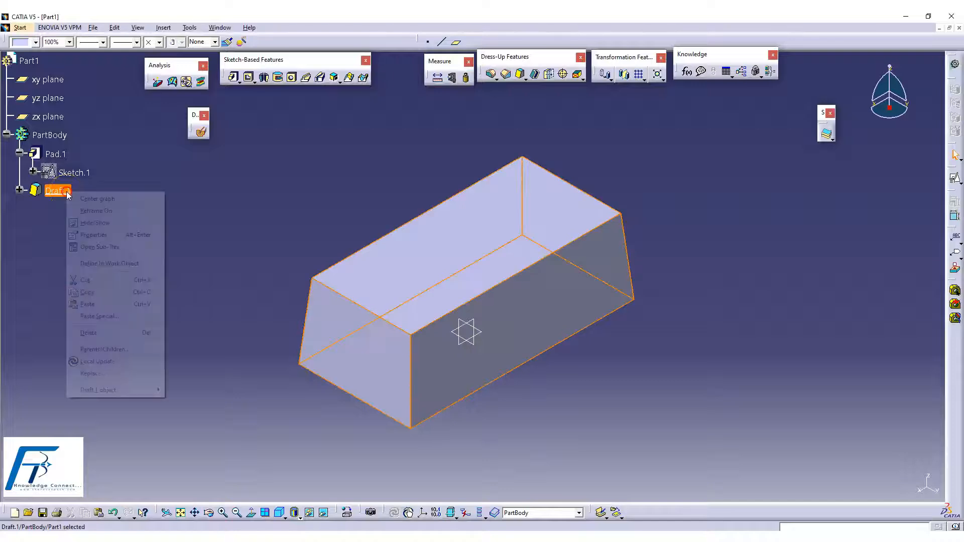
left_click(90, 334)
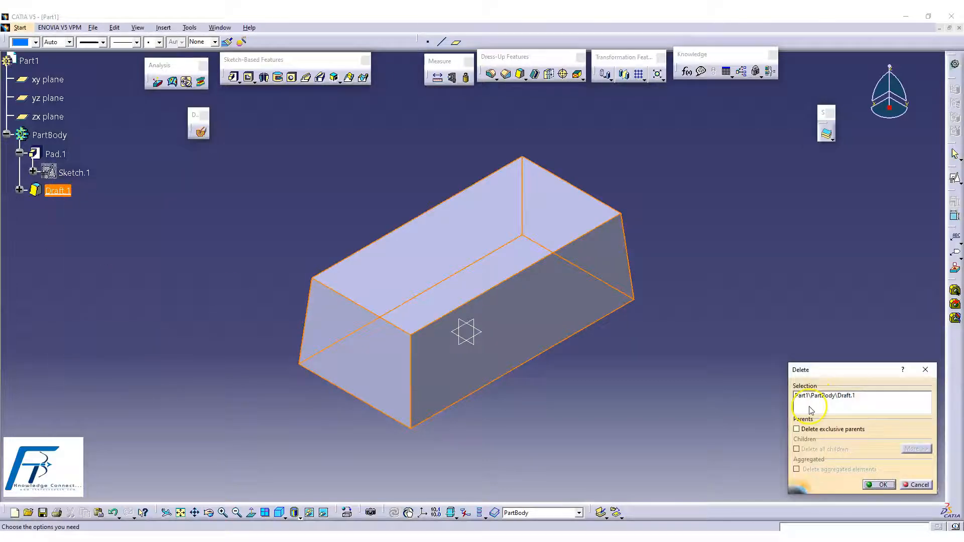
left_click(880, 485)
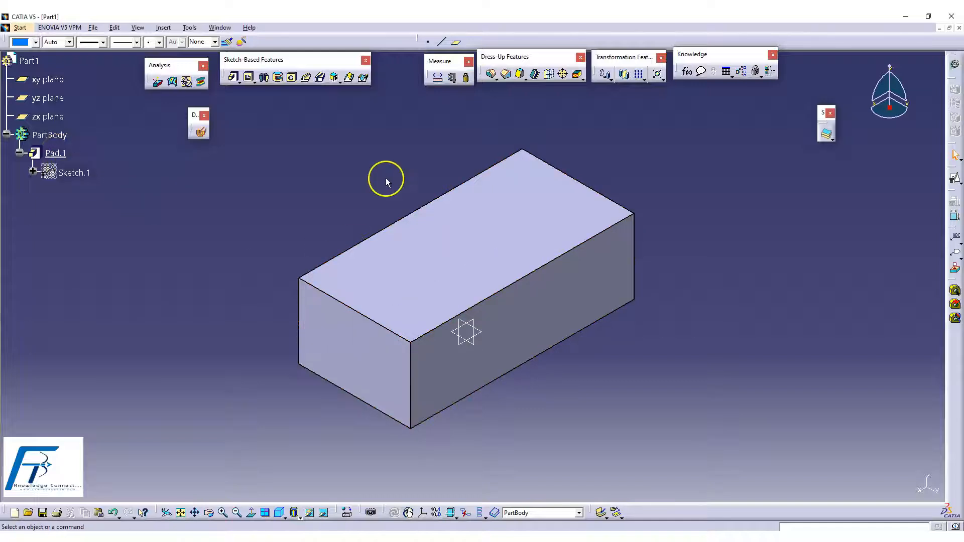
Start an Edge Fillet on the pad, selecting three of its vertical edges and one 75 mm edge
left_click(492, 76)
left_click(492, 75)
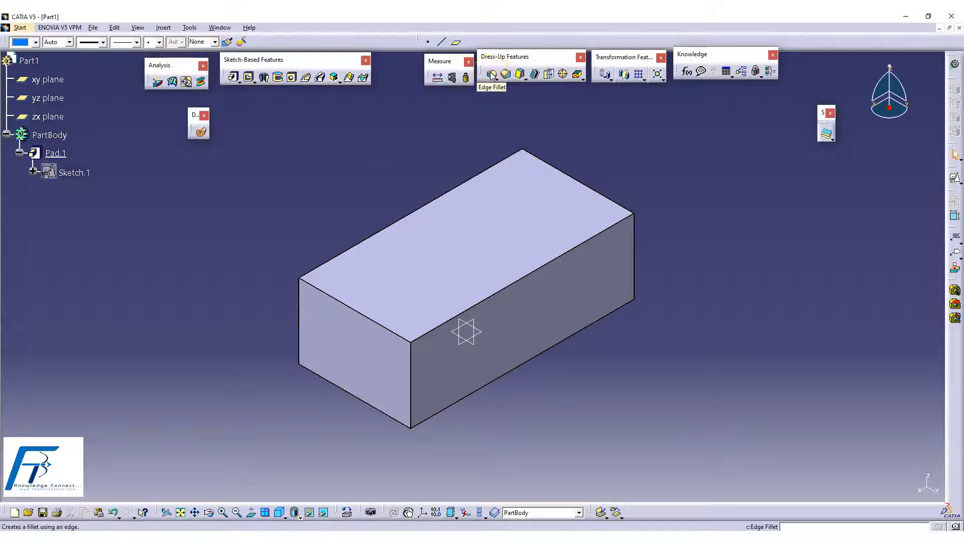
left_click(410, 354)
left_click(634, 248)
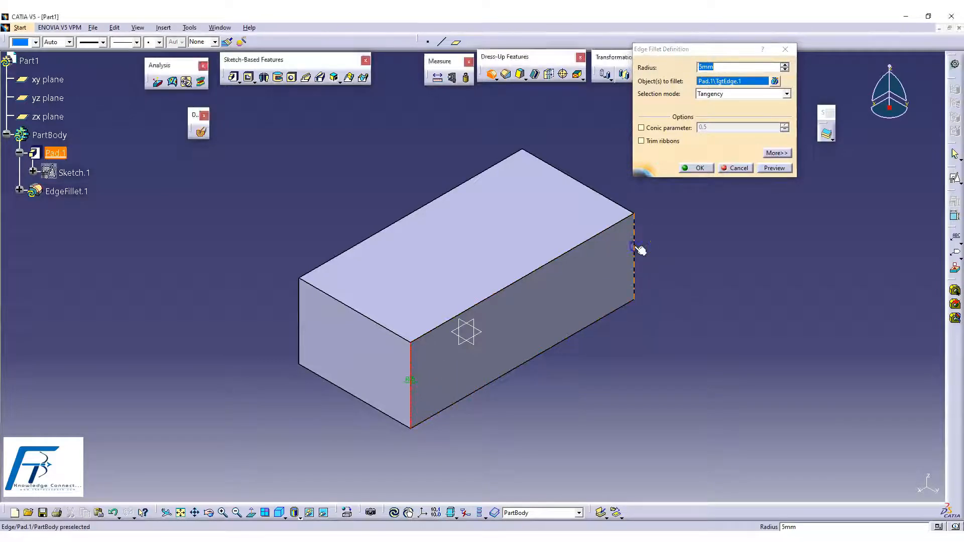
left_click(299, 295)
middle_click_drag(233, 323, 467, 297)
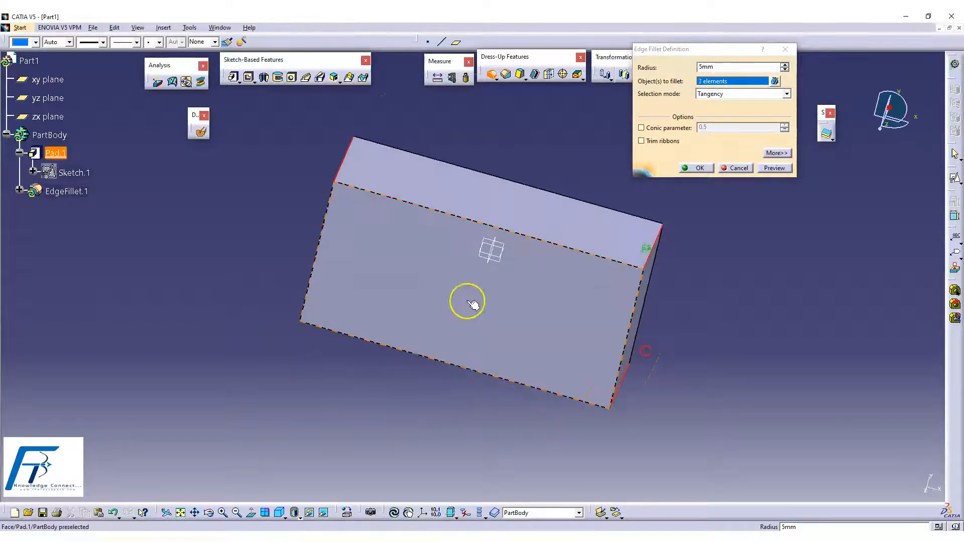
left_click(319, 231)
middle_click_drag(685, 342, 366, 323)
middle_click_drag(568, 327, 648, 296)
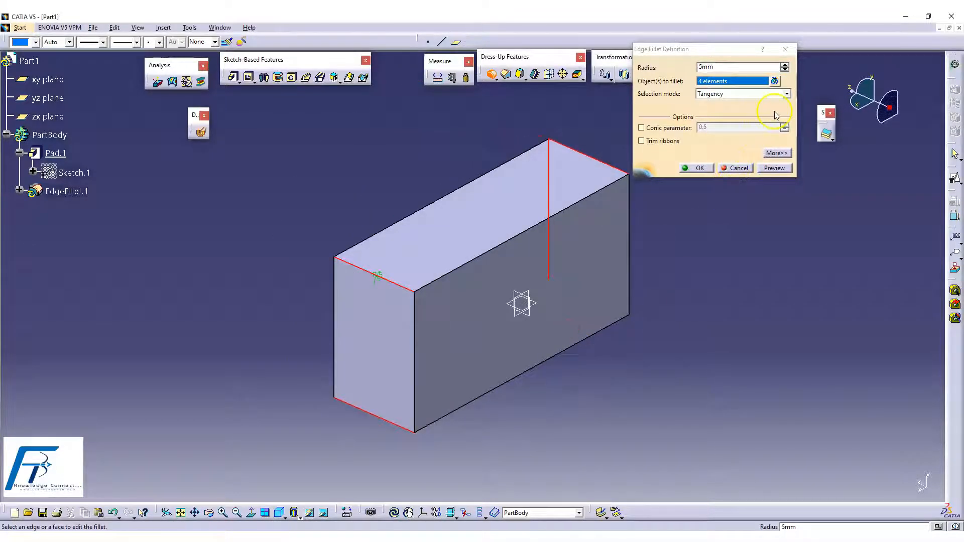
Remove the pad's three vertical edges from the fillet objects, keeping only the 75 mm edge
left_click(775, 81)
left_click(686, 182)
left_click(685, 175)
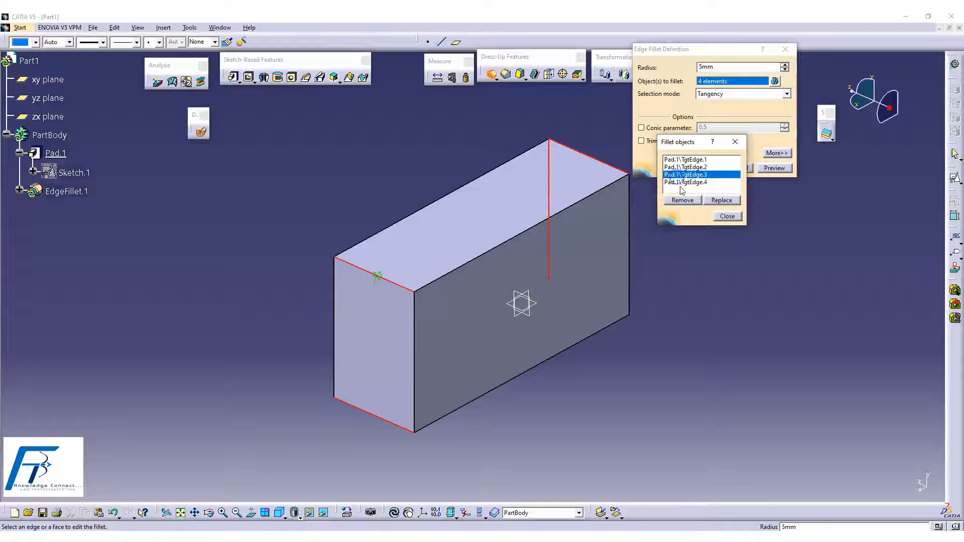
left_click(686, 201)
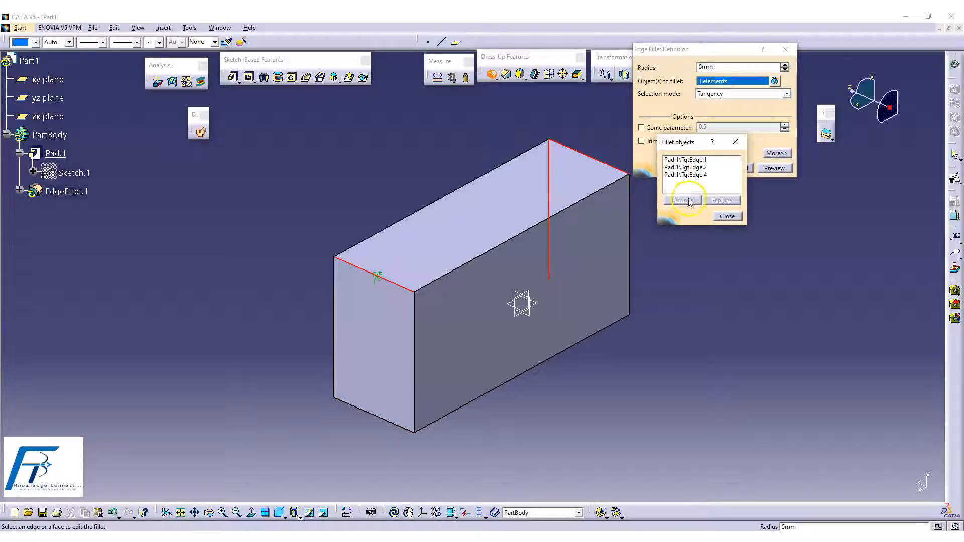
left_click(686, 167)
left_click(683, 200)
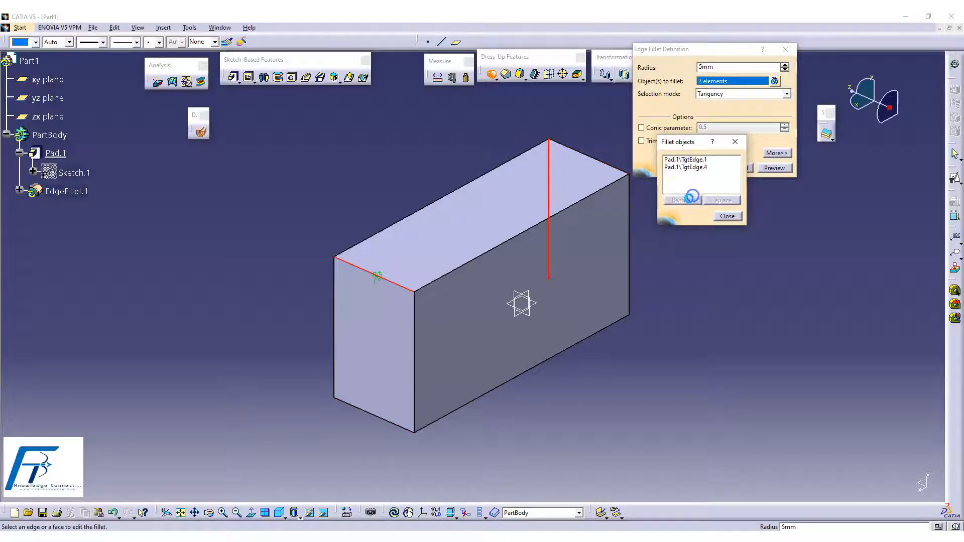
left_click(686, 159)
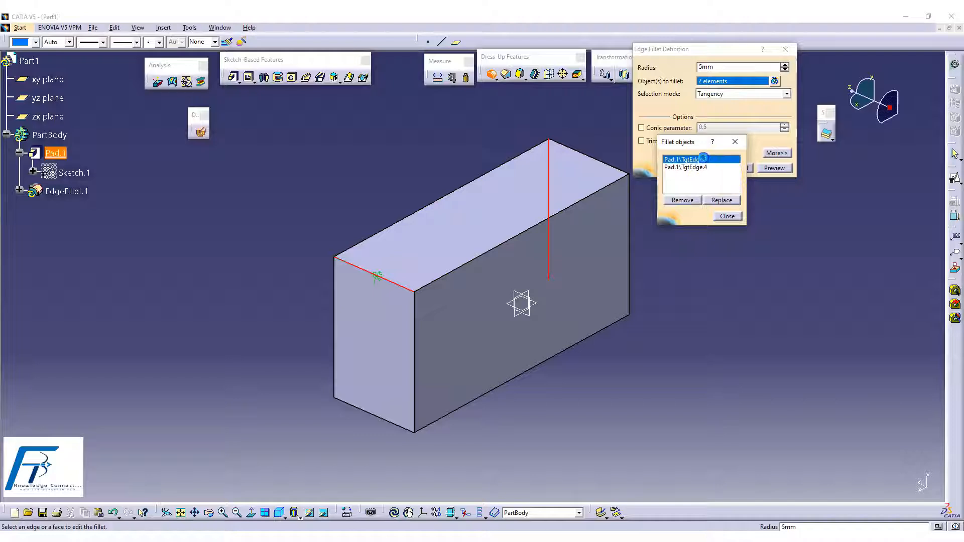
left_click(682, 200)
Add the pad's three other 75 mm edges to the fillet and apply it with a 25 mm radius
left_click(631, 232)
left_click(414, 344)
left_click(334, 299)
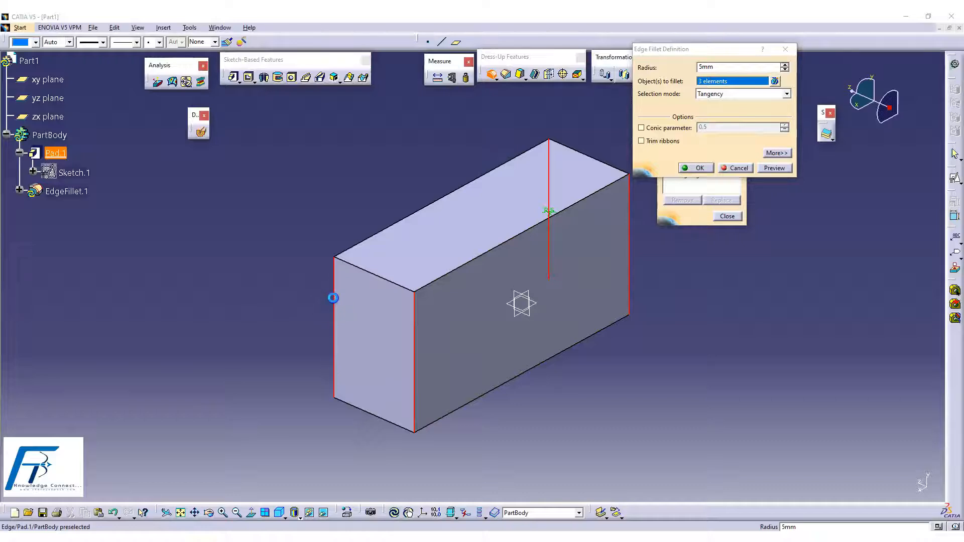
middle_click_drag(556, 390, 296, 376)
left_click_drag(726, 67, 588, 85)
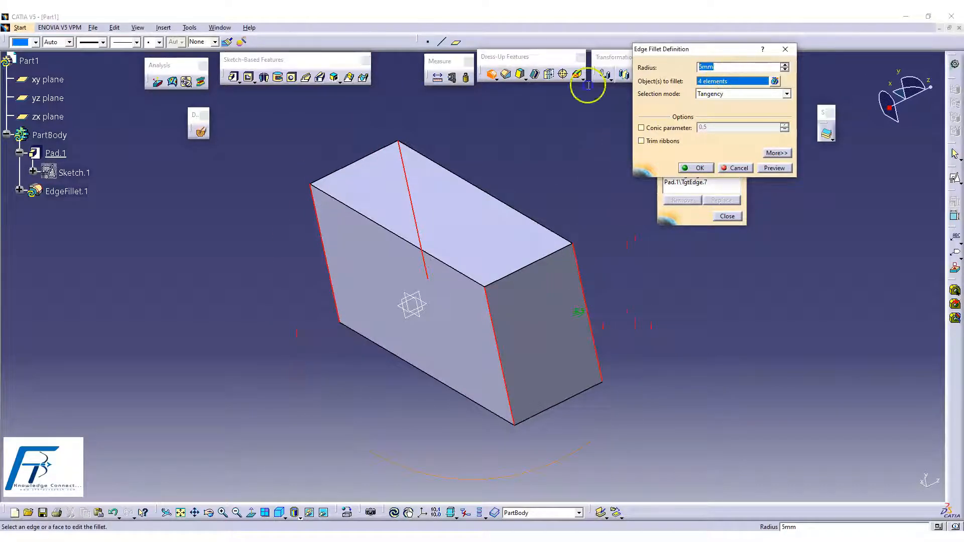
key("Return")
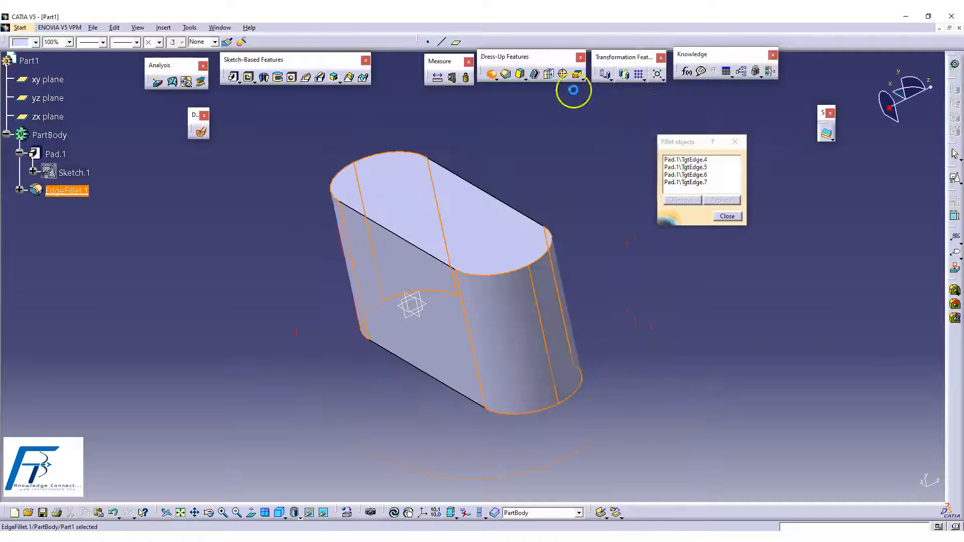
middle_click_drag(706, 279, 610, 360)
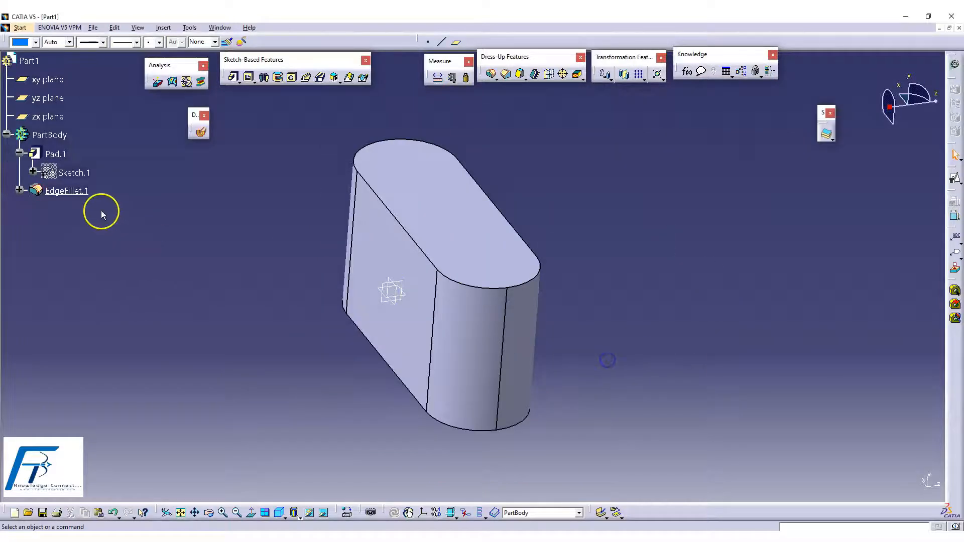
Expand the edge fillet in the specification tree and set its radius parameter to 10 mm
left_click(20, 190)
double_click(100, 211)
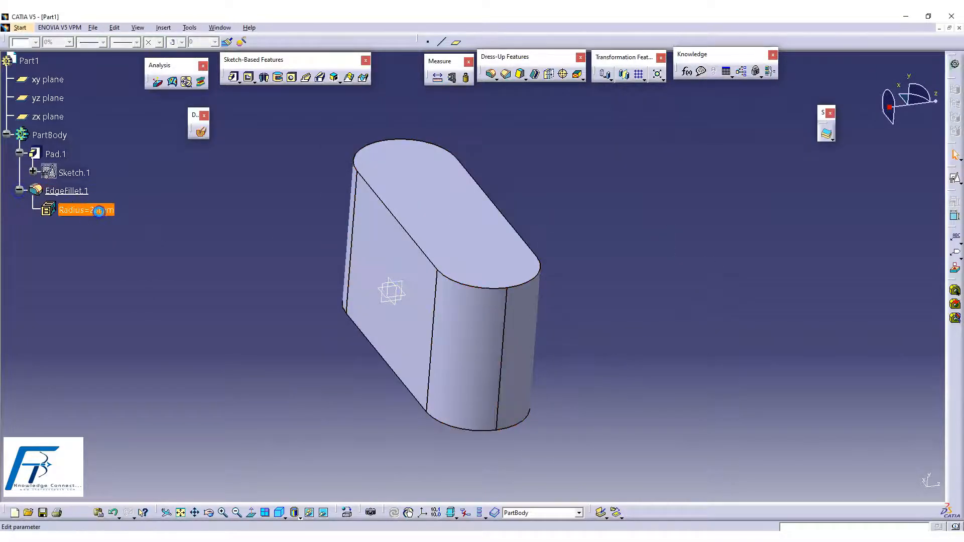
type("10")
key("Return")
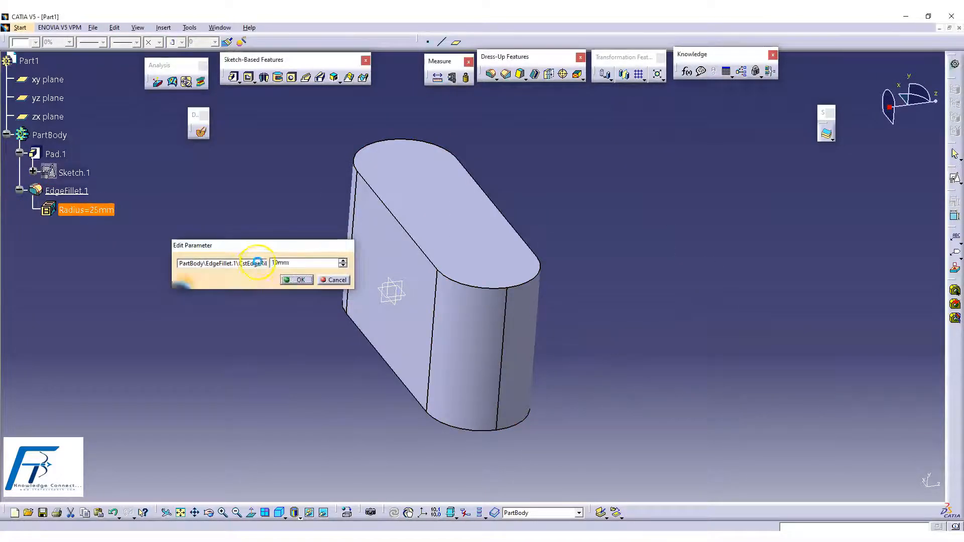
left_click(583, 356)
middle_click_drag(583, 356, 484, 303)
Edit the pad's sketch, set the rectangle's vertical dimension to 125 mm, and exit the sketch
left_click(81, 127)
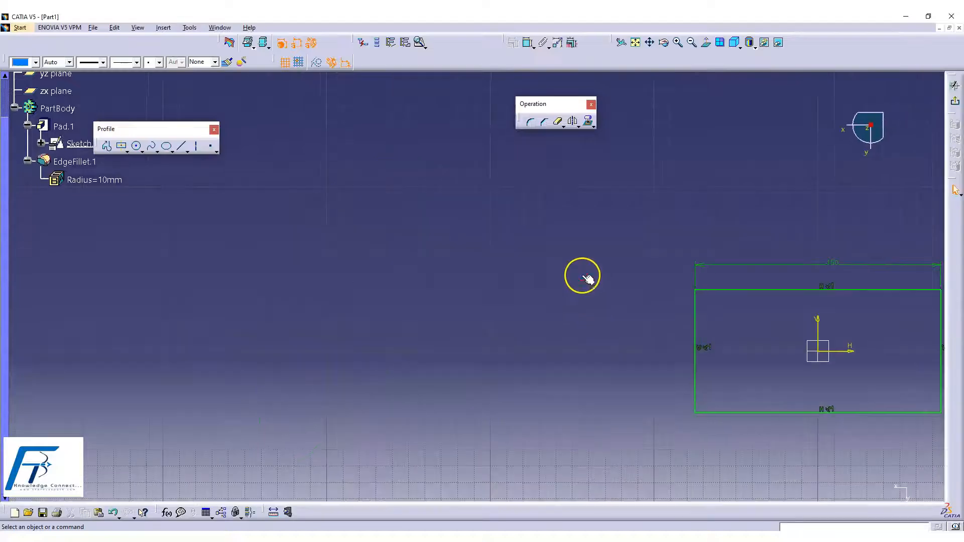
middle_click_drag(588, 279, 274, 222)
double_click(676, 283)
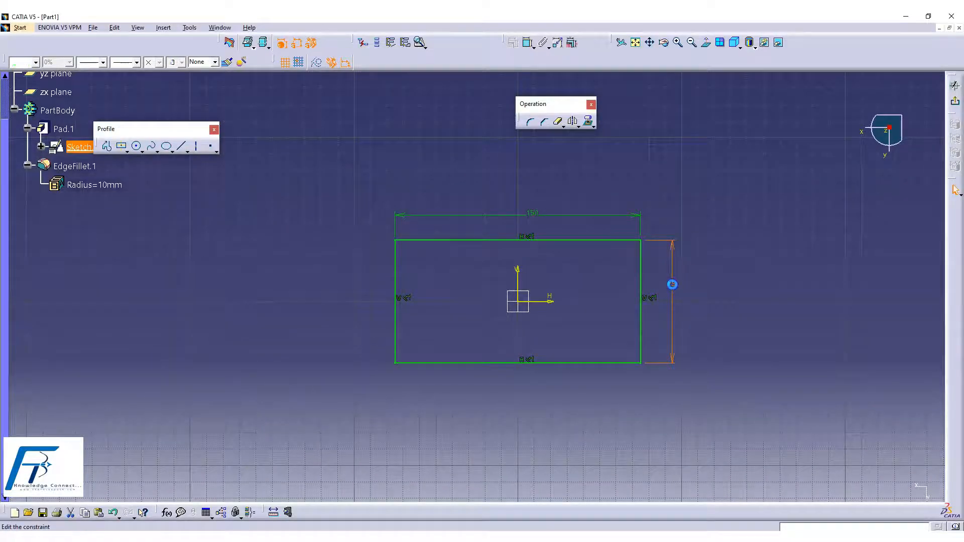
key("Return")
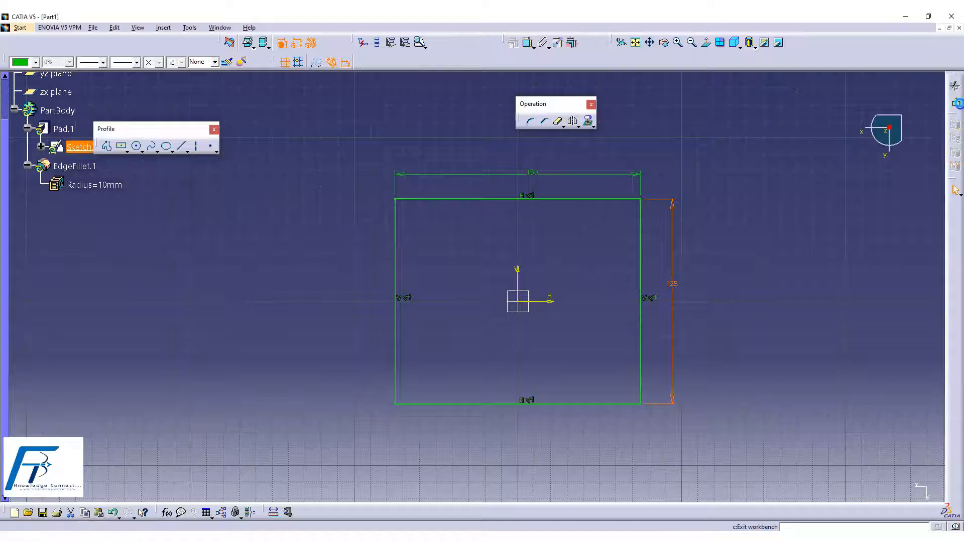
left_click(955, 101)
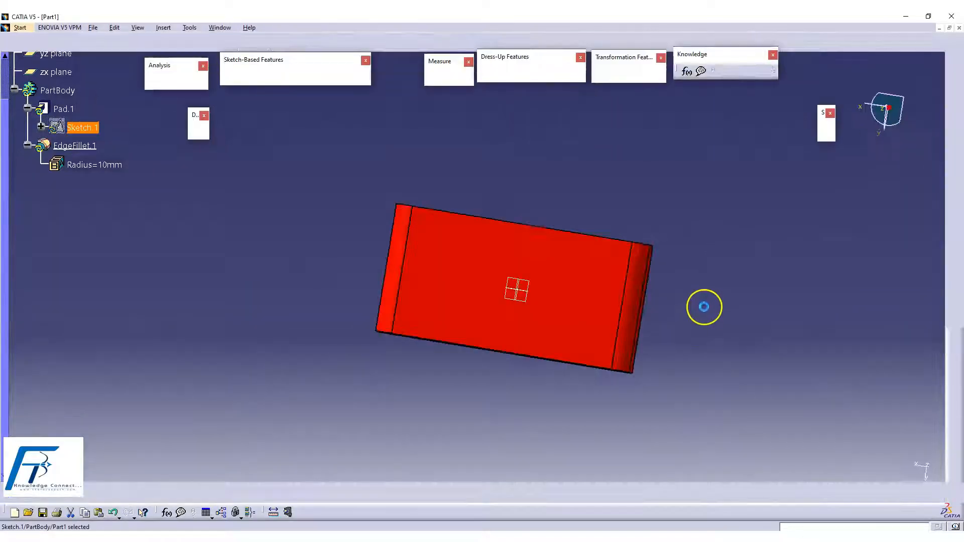
Try a pad length of 25 mm and undo the change
mouse_move(689, 330)
middle_mouse_down()
mouse_move(497, 179)
mouse_move(463, 174)
mouse_move(551, 350)
middle_mouse_up()
double_click(60, 108)
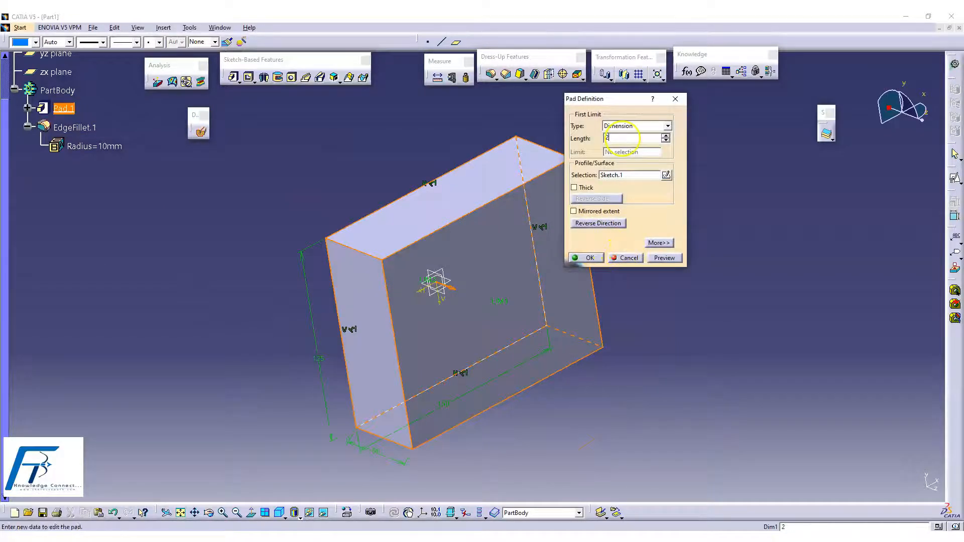
type("25")
key("Return")
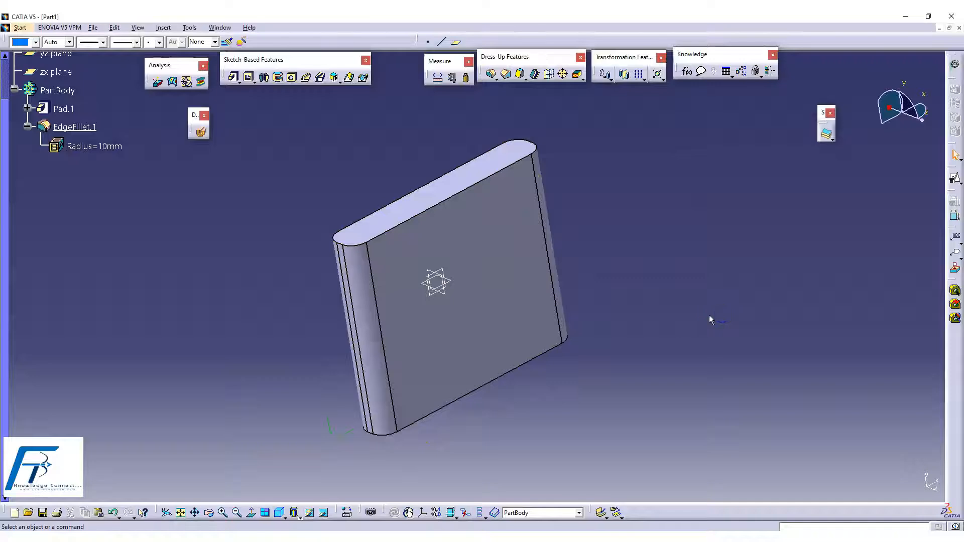
left_click(705, 294)
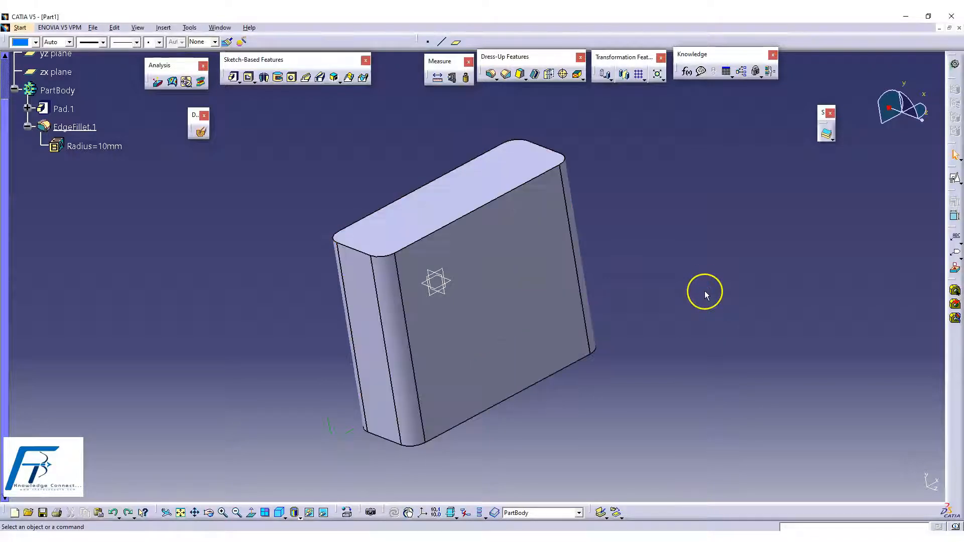
Edit the pad definition again and increase its extrusion length, making the filleted block thicker
double_click(63, 109)
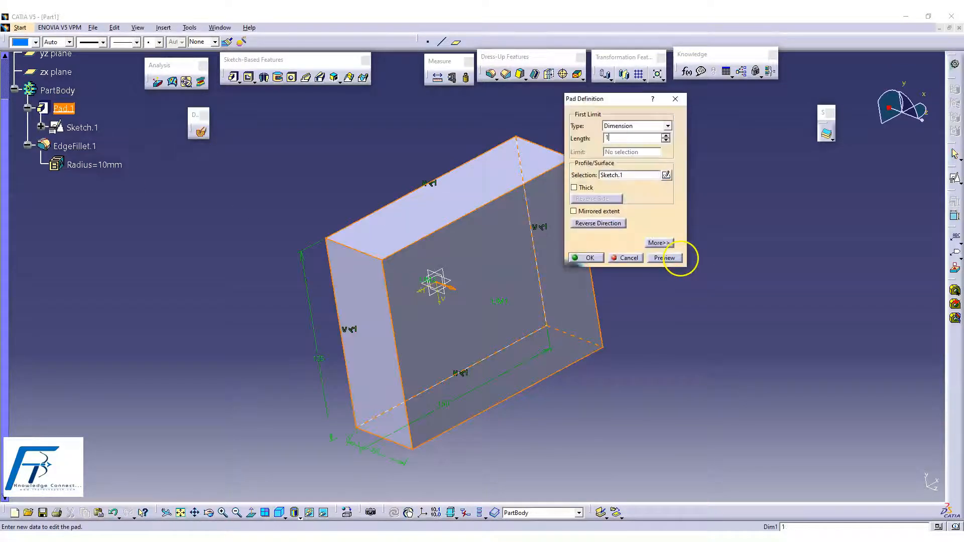
key("Return")
middle_click_drag(595, 354, 631, 338)
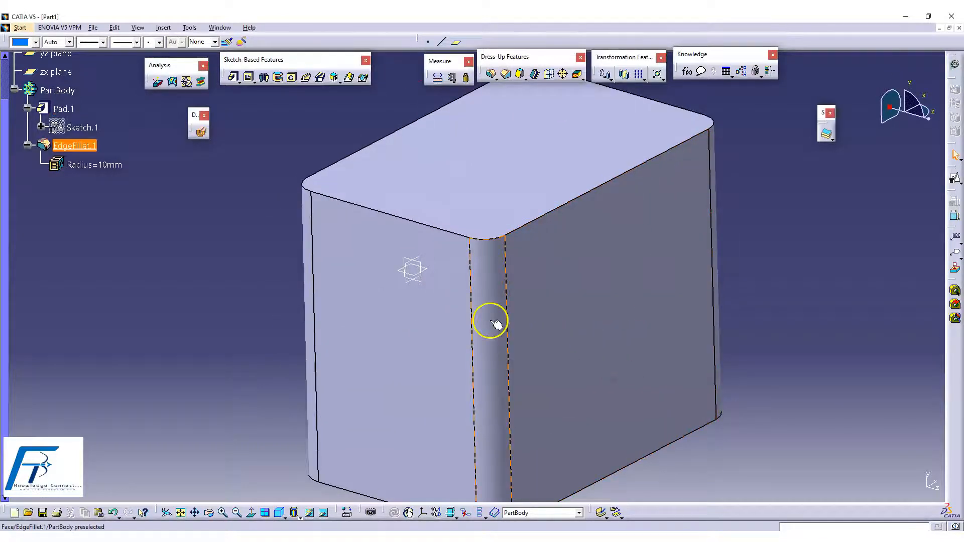
middle_click_drag(453, 322, 483, 313)
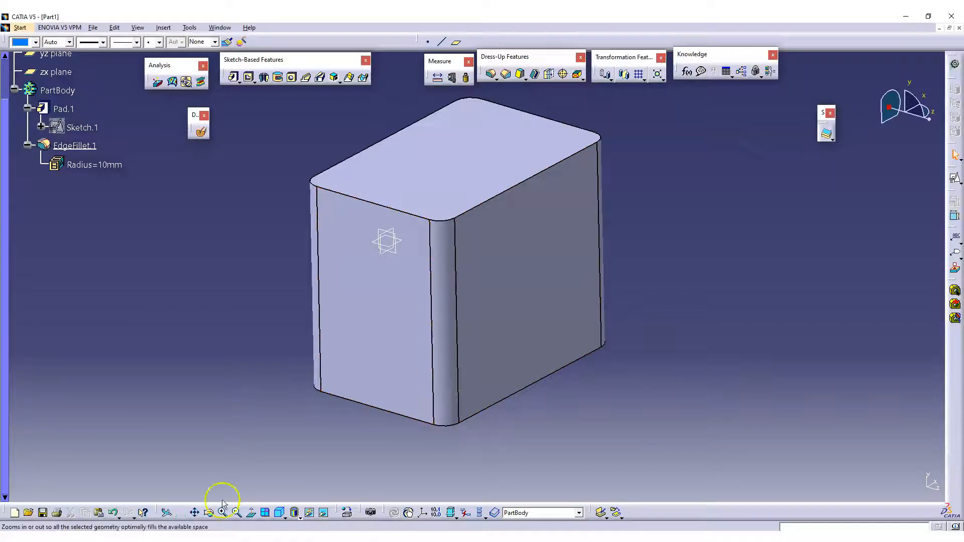
left_click(25, 509)
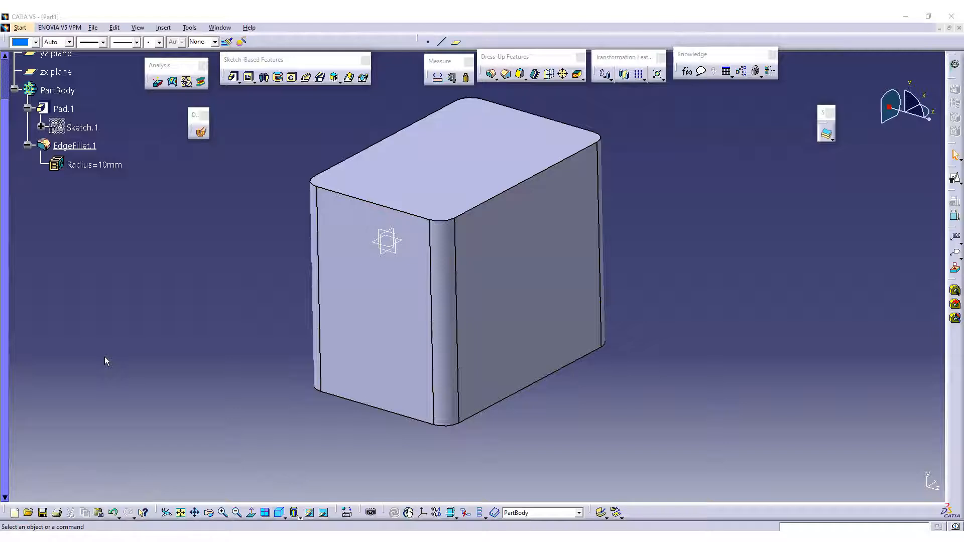
Set the edge fillet's radius parameter in the specification tree to 20 mm
double_click(101, 164)
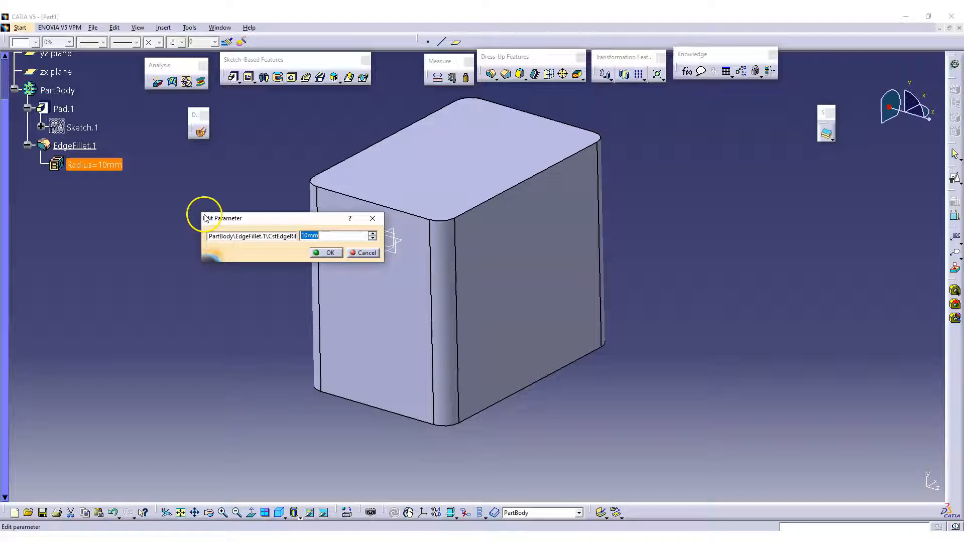
key("Return")
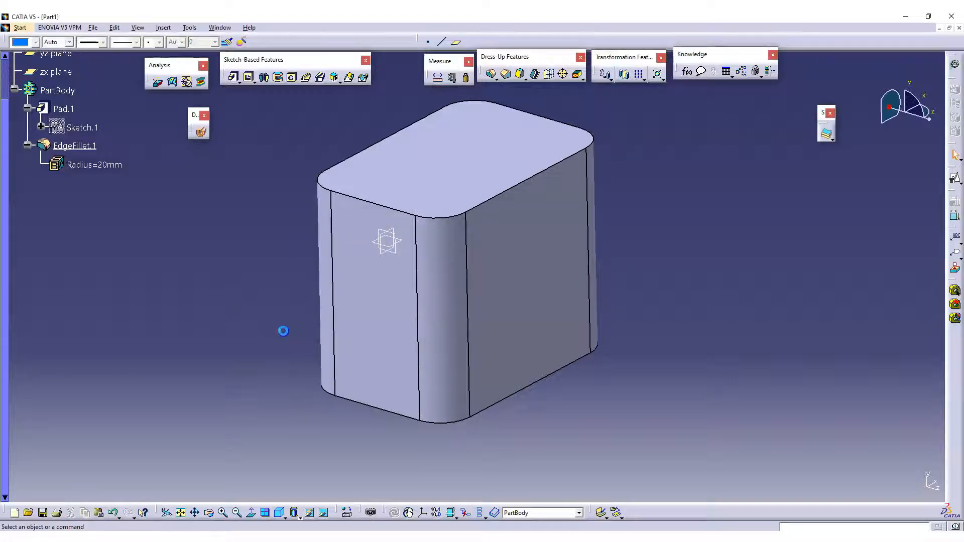
middle_click_drag(289, 341, 289, 316)
middle_click_drag(444, 323, 452, 342)
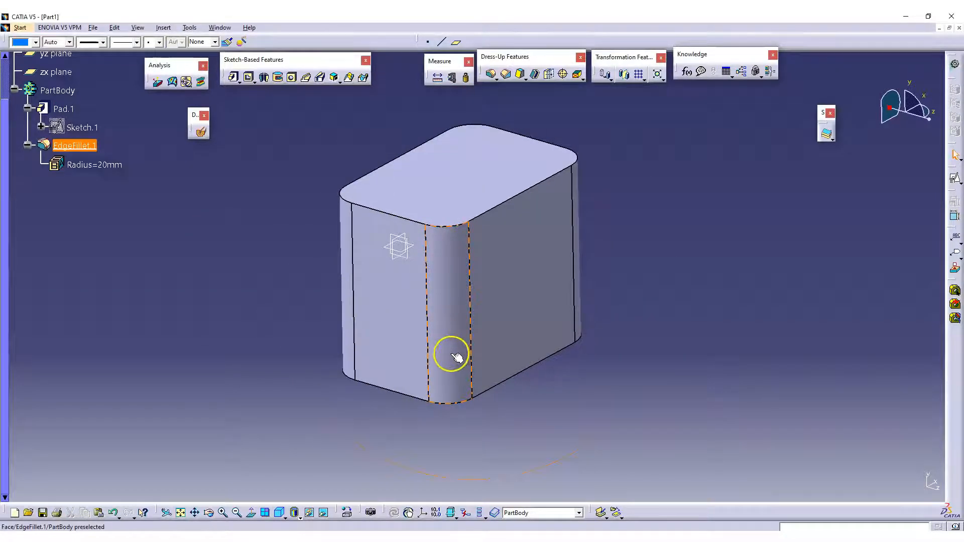
Edit the pad's sketch, reduce the rectangle's vertical dimension, and exit to the updated solid
left_click(80, 127)
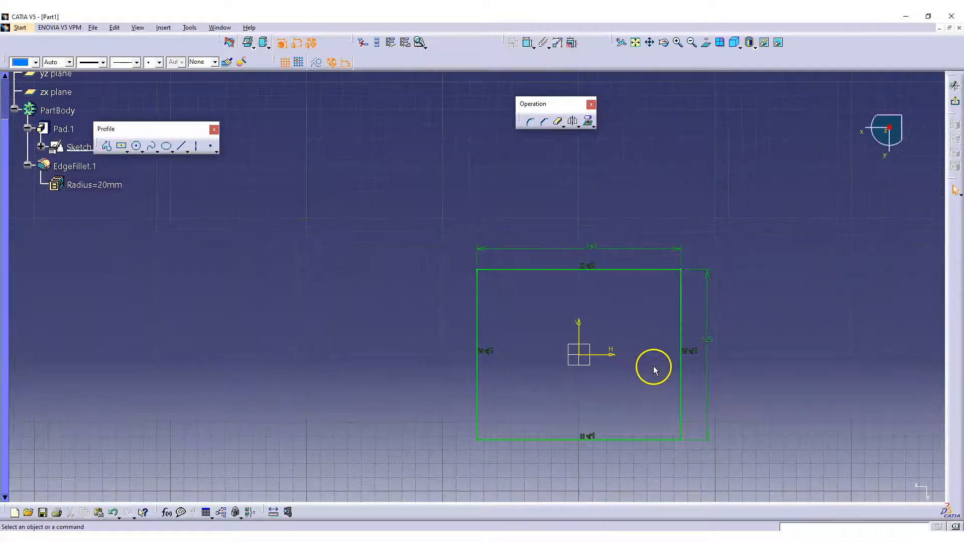
double_click(708, 338)
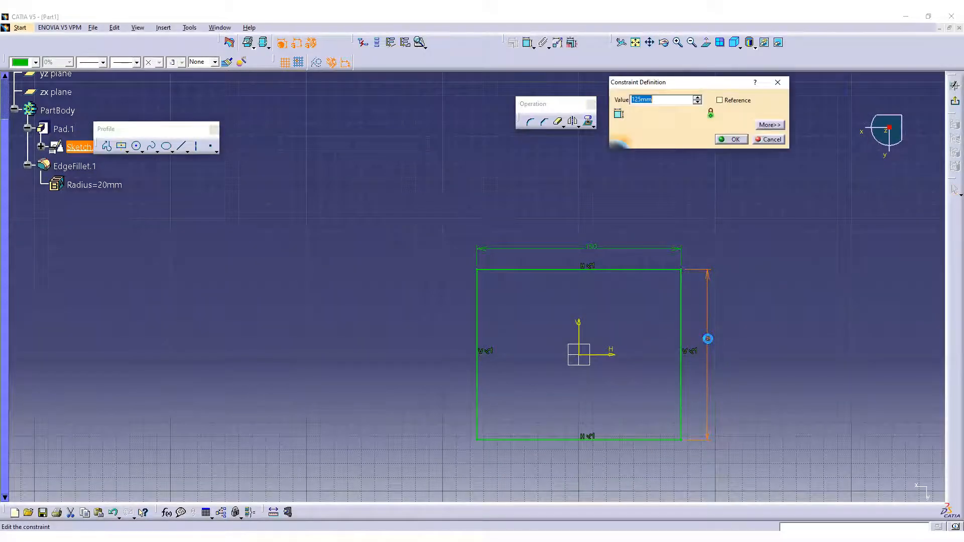
key("Return")
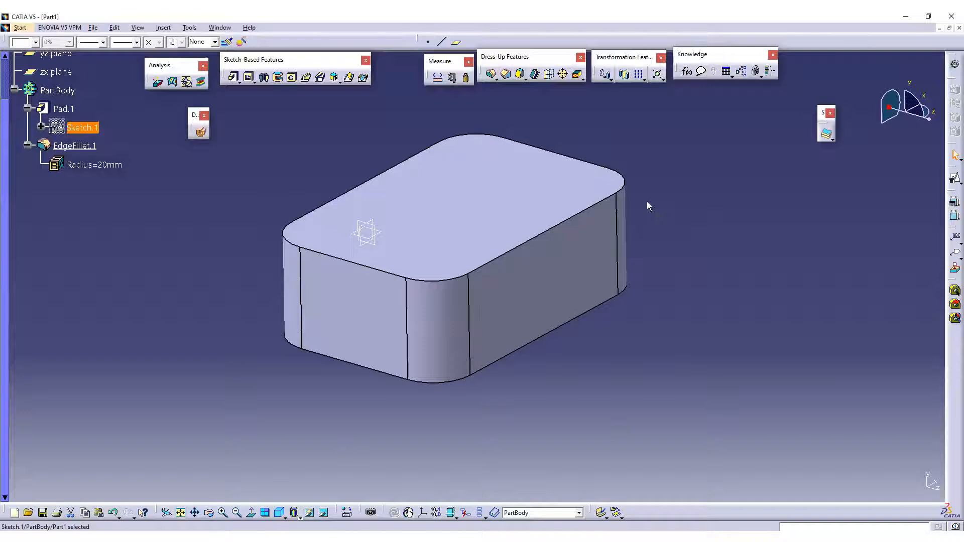
Draft the filleted block's side faces by 5 degrees, using the upper face as the neutral element
left_click(521, 75)
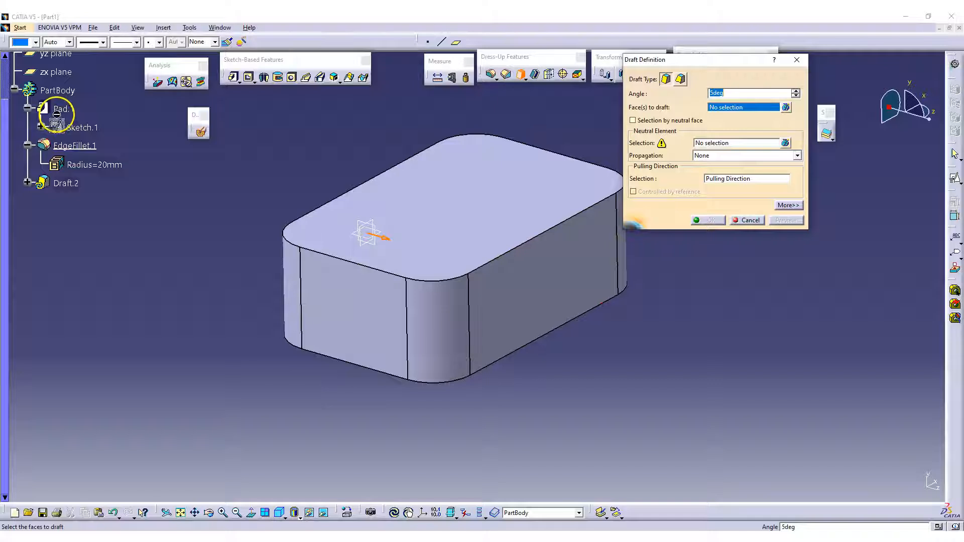
left_click(447, 318)
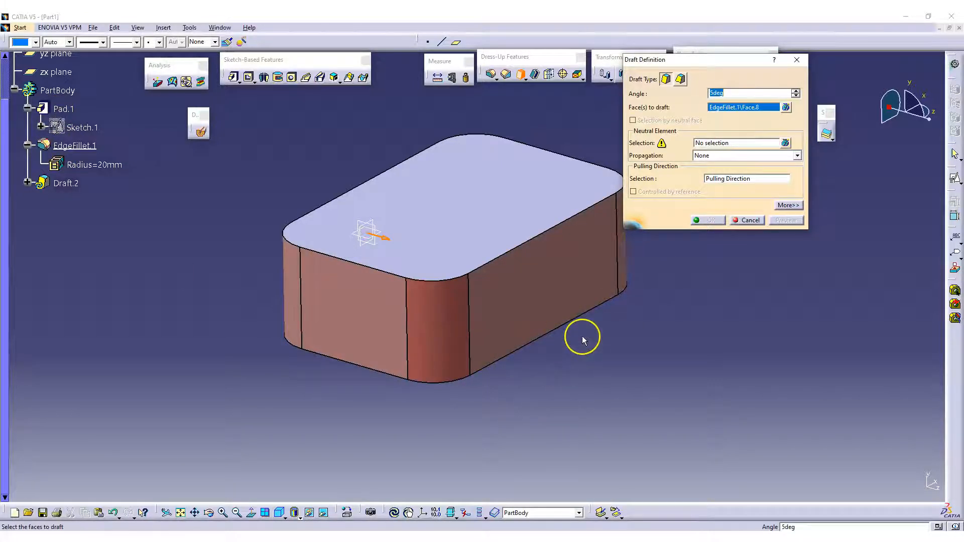
left_click(730, 144)
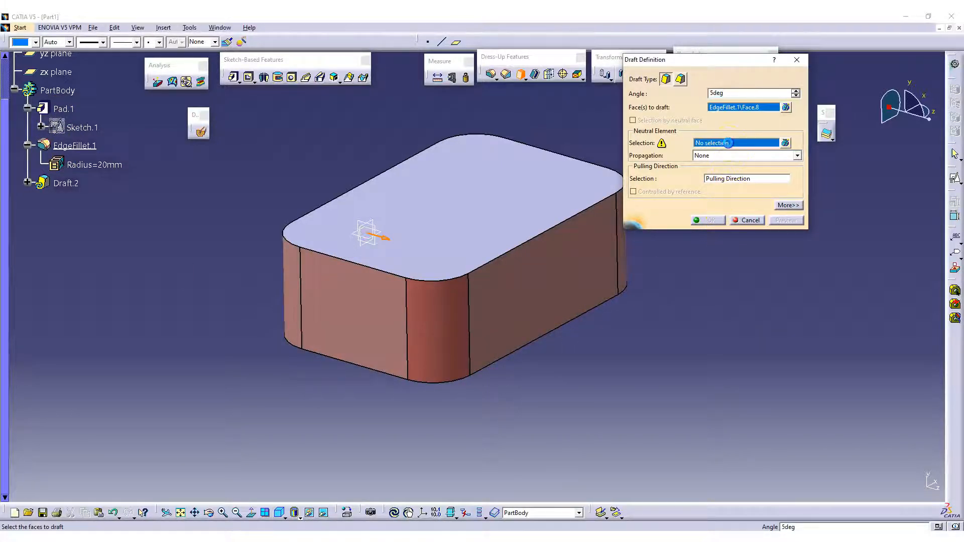
left_click(513, 196)
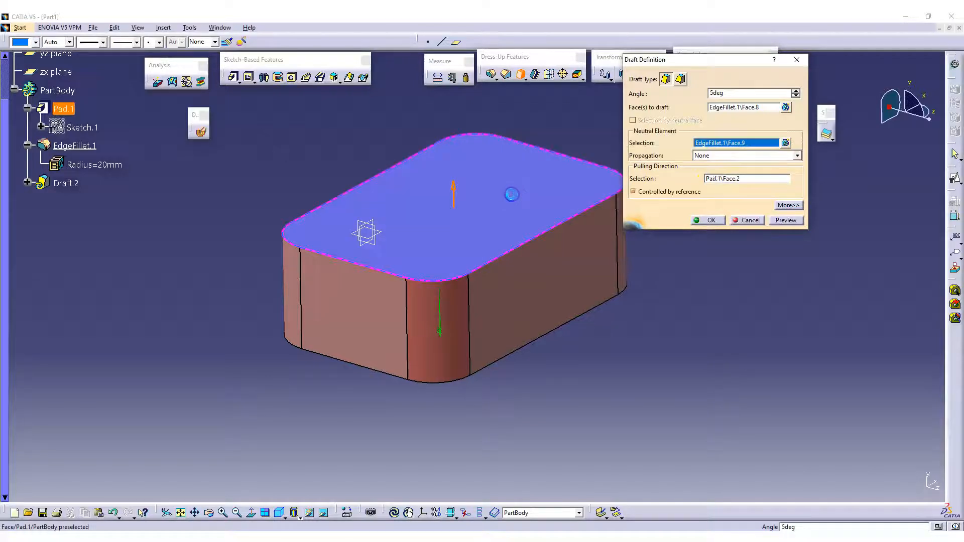
middle_click_drag(526, 388, 504, 364)
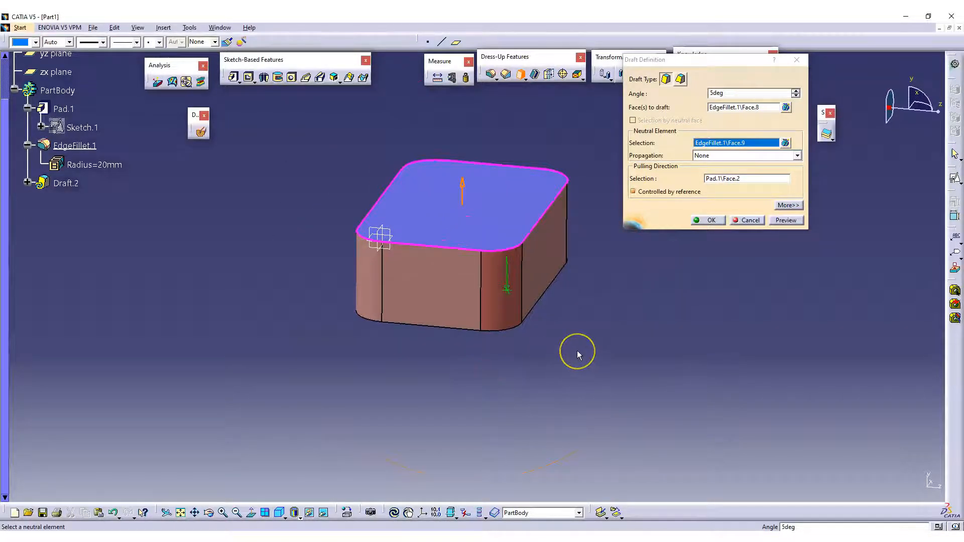
left_click(798, 221)
left_click(723, 224)
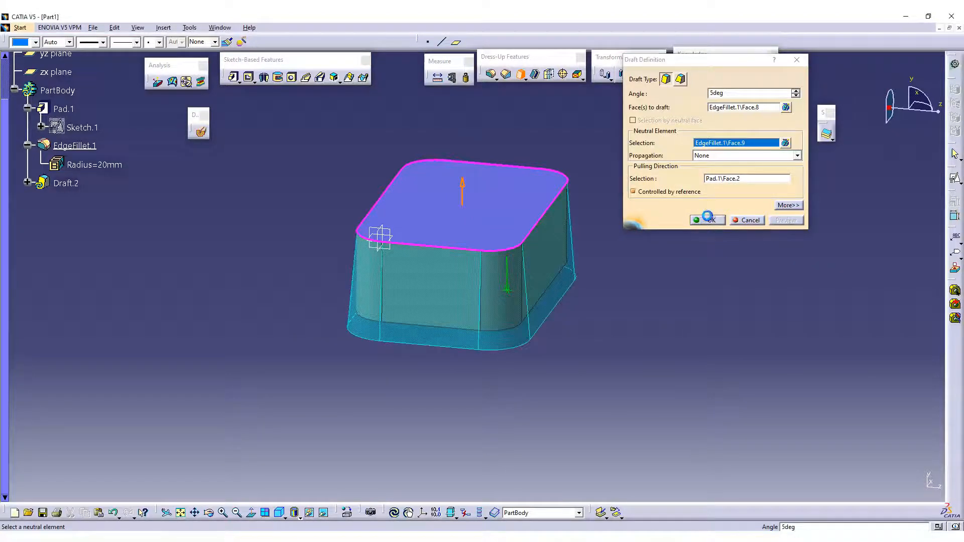
middle_click_drag(620, 307, 547, 292)
left_click(581, 336)
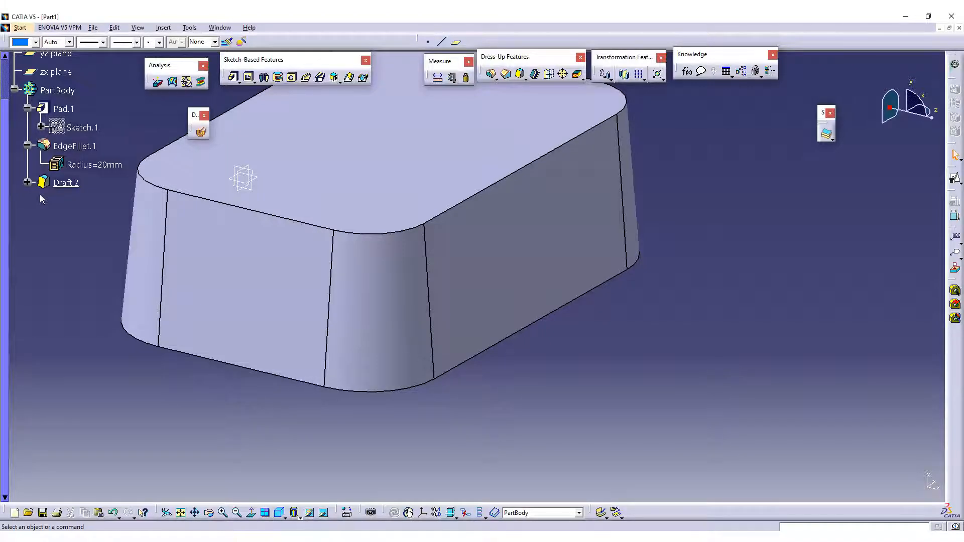
Edit the draft and set its angle to 10 degrees
left_click(387, 299)
middle_click_drag(387, 299, 424, 350)
left_click(423, 350)
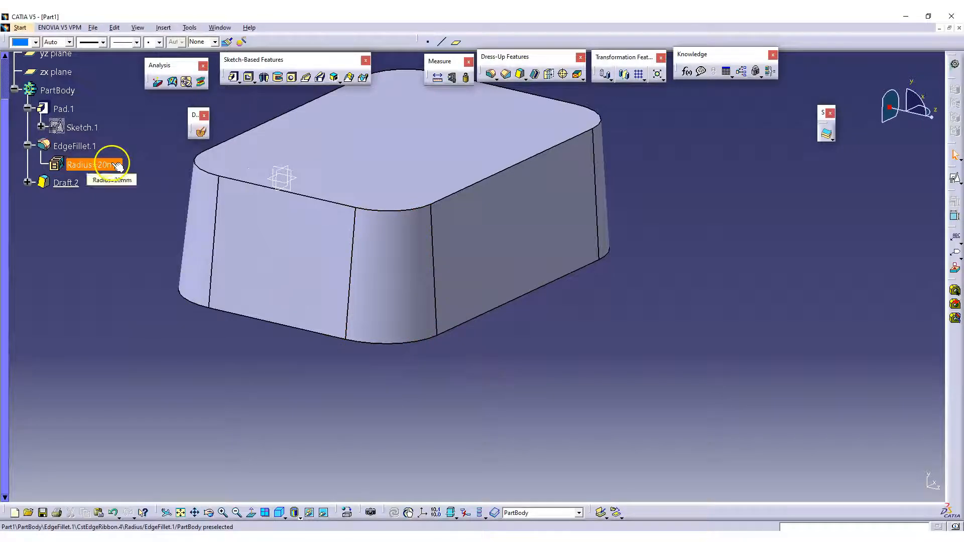
double_click(75, 192)
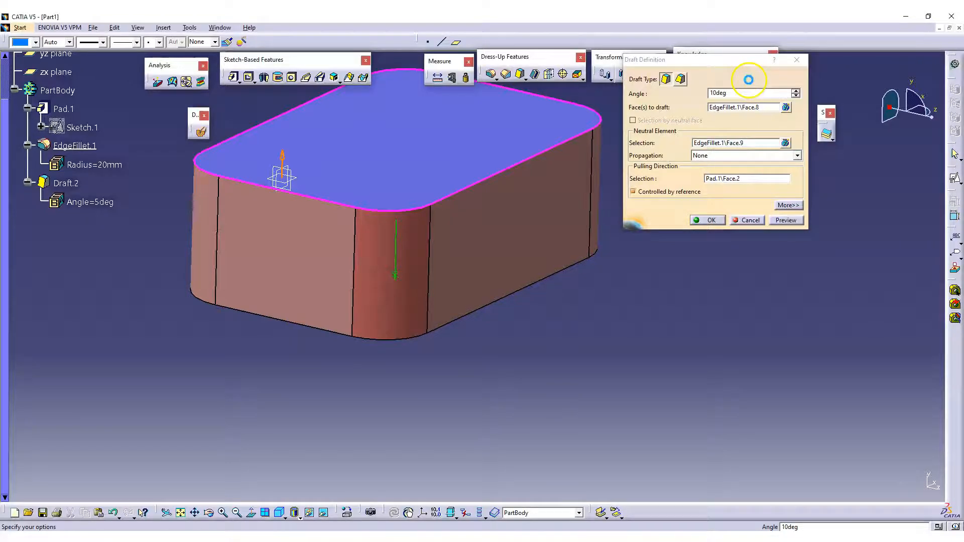
key("Return")
middle_click_drag(704, 287, 680, 265)
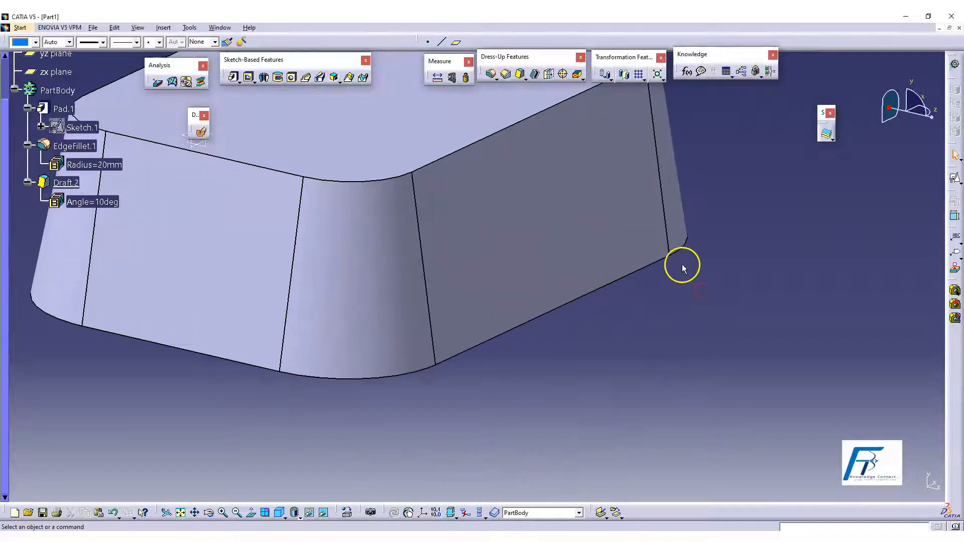
middle_click_drag(668, 332, 702, 358)
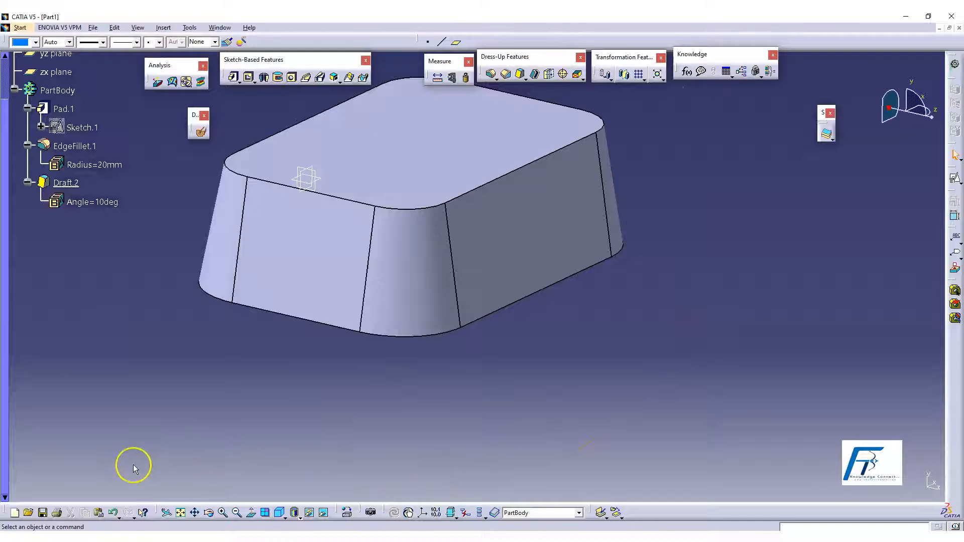
Measure the radii of the upper and lower corner arcs on the drafted block's front corner with Measure Item
left_click(452, 77)
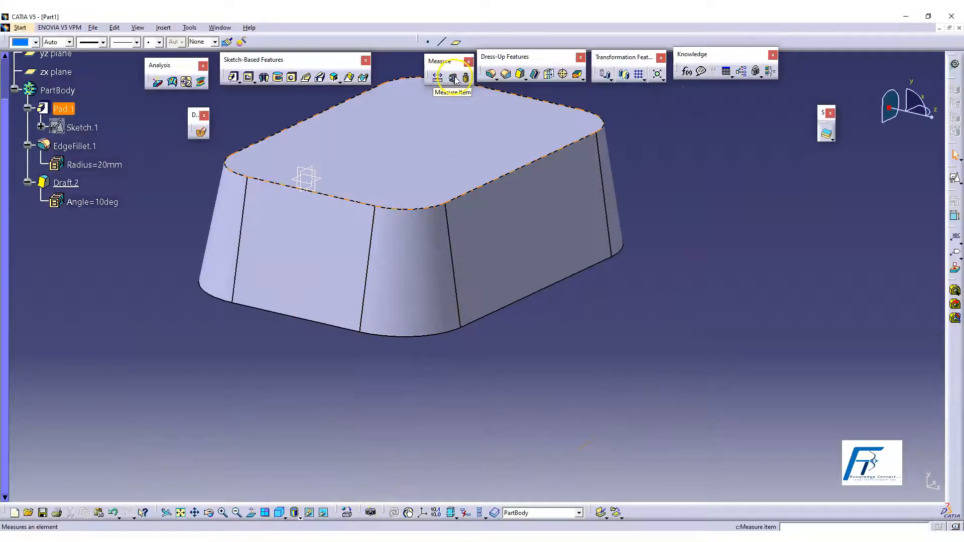
left_click(415, 209)
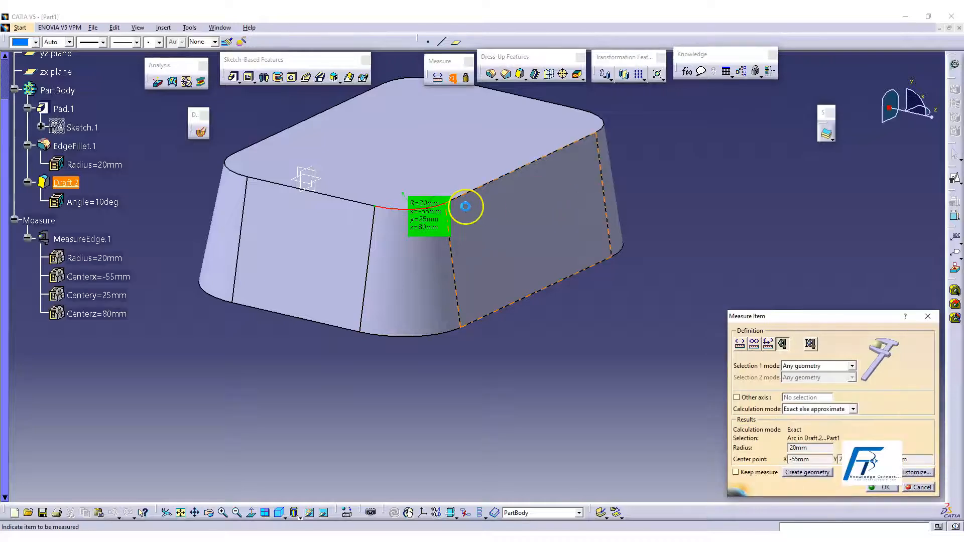
left_click(439, 333)
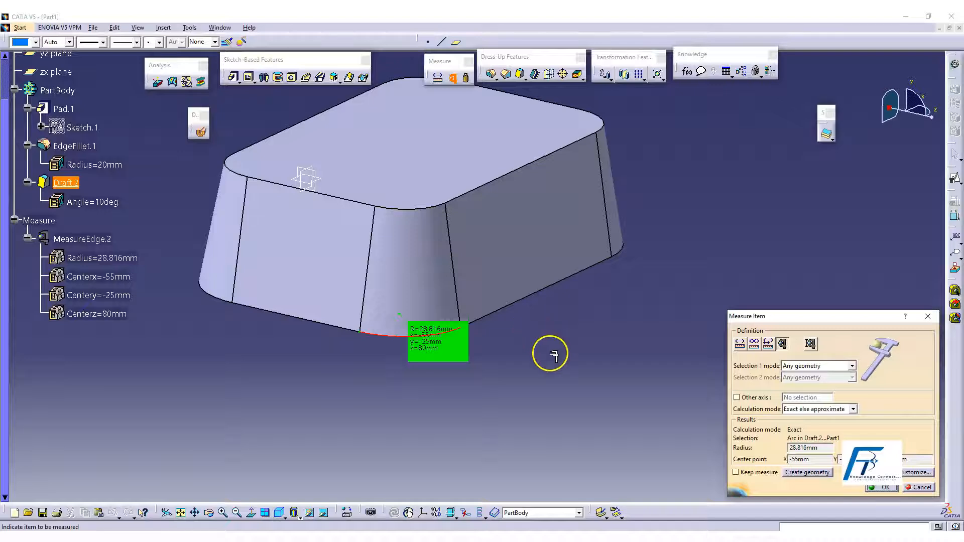
left_click(885, 488)
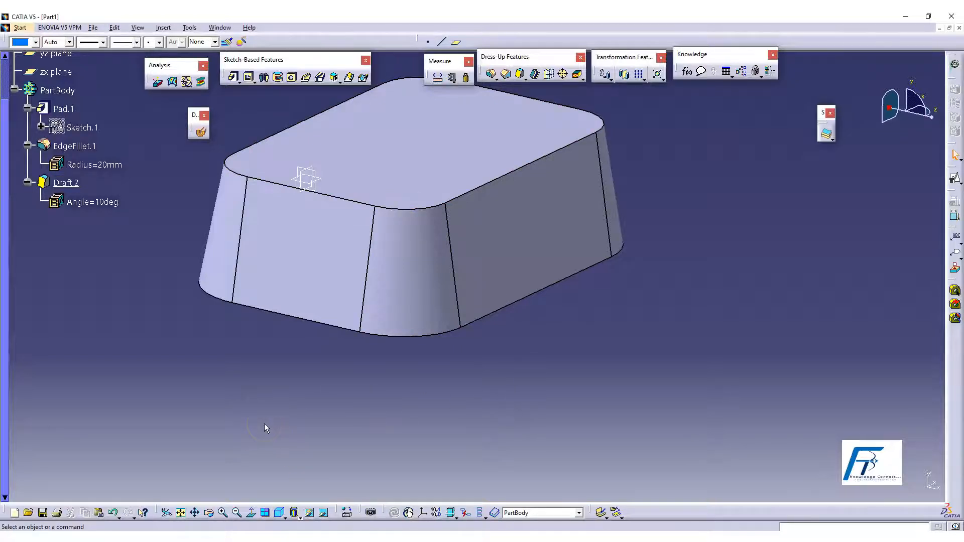
Delete the first edge fillet together with its dependent draft, leaving only the plain pad
right_click(73, 186)
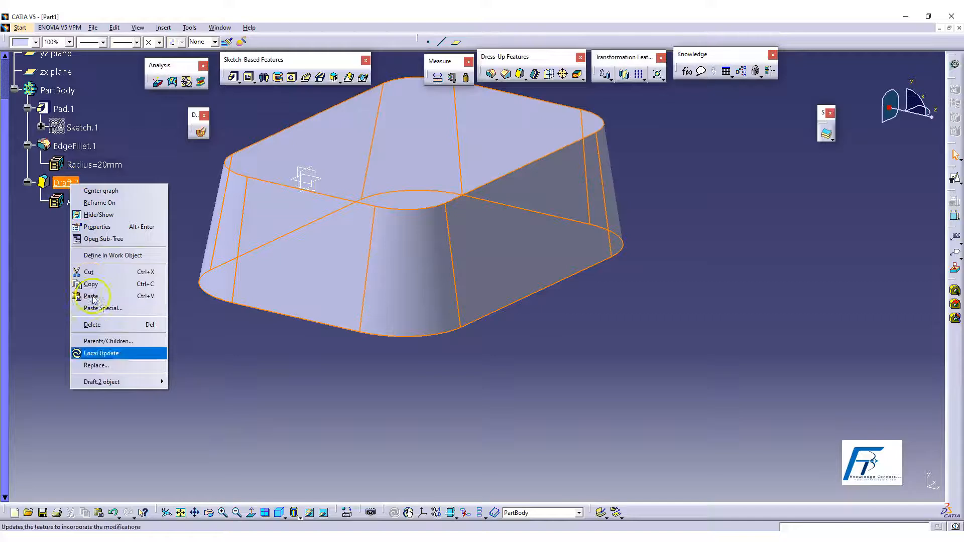
left_click(235, 405)
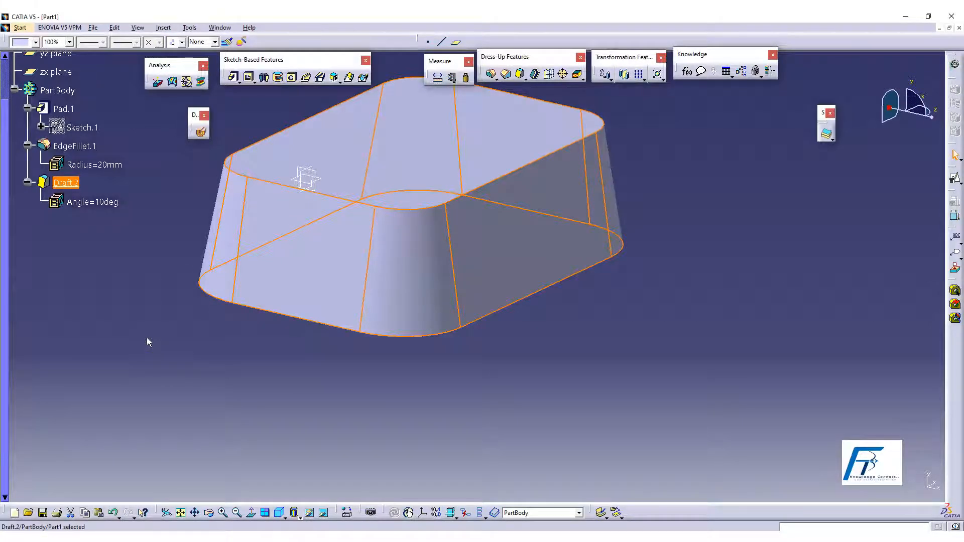
left_click(75, 146)
right_click(76, 146)
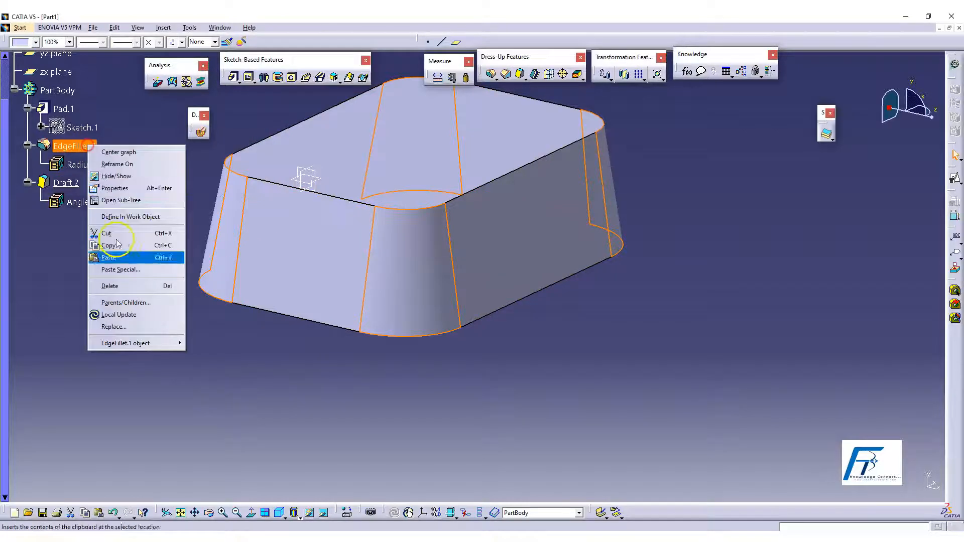
left_click(169, 288)
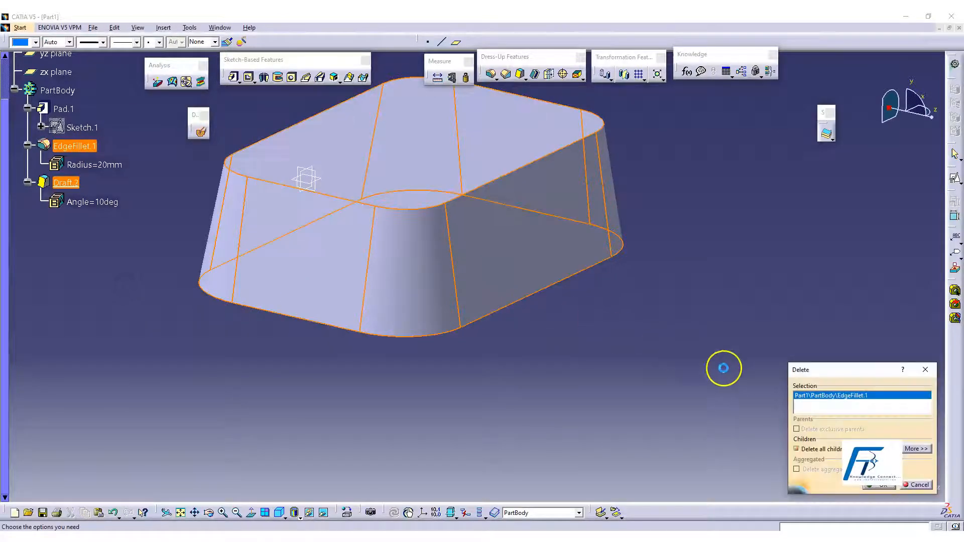
left_click(879, 486)
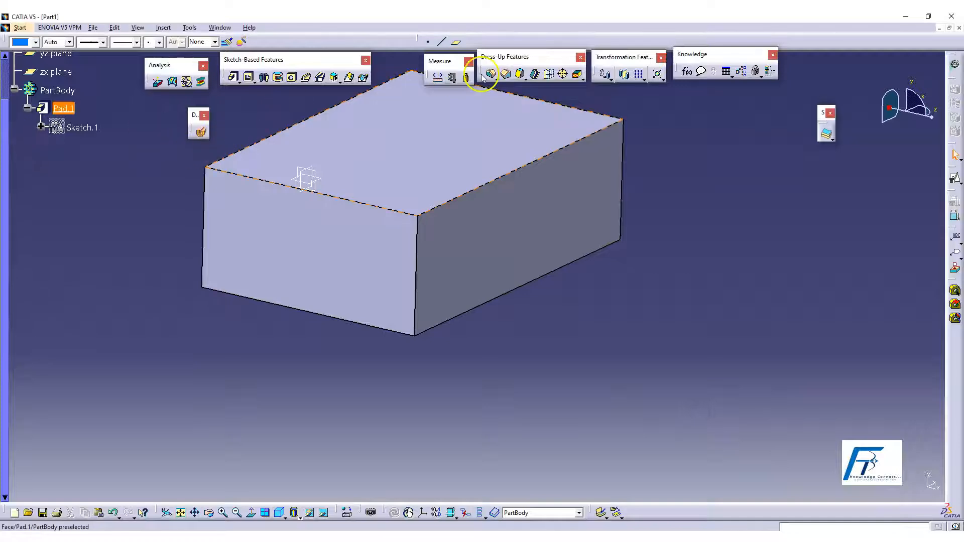
Start a draft on the plain block and select all four side faces as the faces to draft
left_click(521, 76)
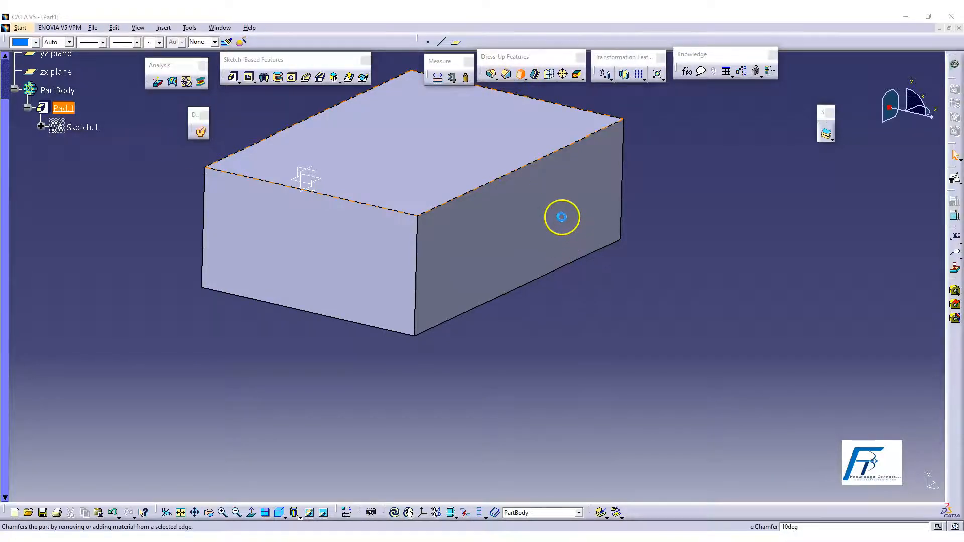
left_click(570, 202)
left_click(265, 276)
middle_click_drag(265, 275, 463, 322)
left_click(481, 221)
middle_click_drag(474, 188, 579, 313)
left_click(508, 192)
middle_click_drag(508, 193, 267, 169)
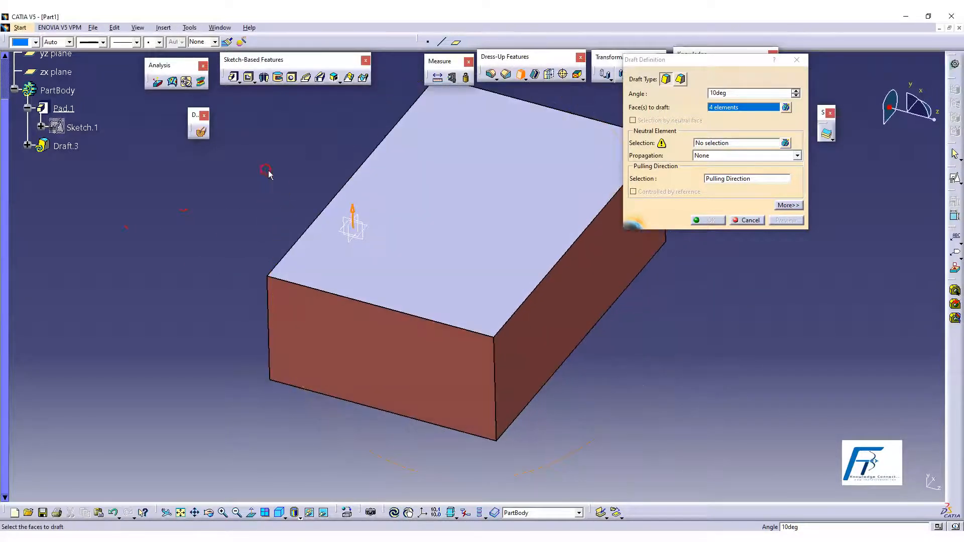
Use the block's upper face as the neutral element, set the draft angle to 5 degrees, and create the draft
left_click(712, 143)
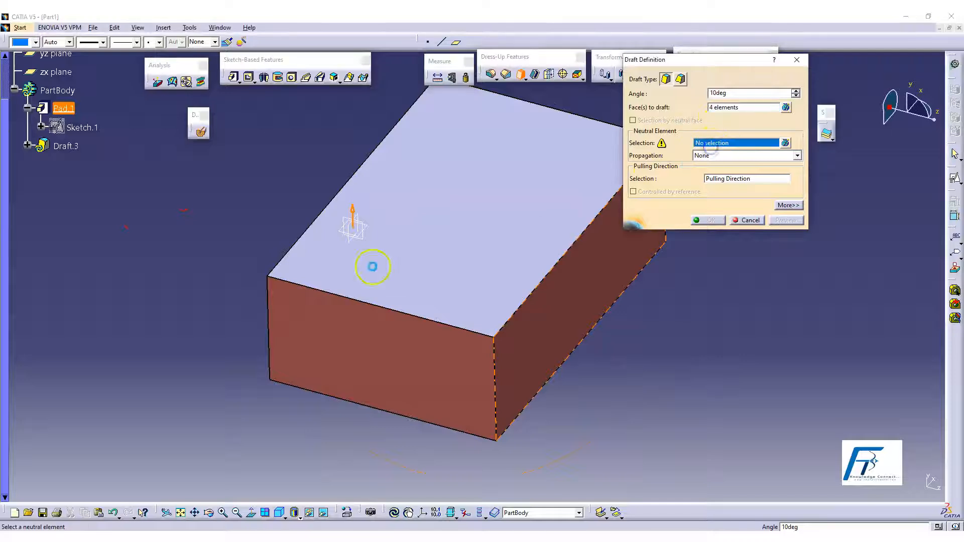
left_click(509, 186)
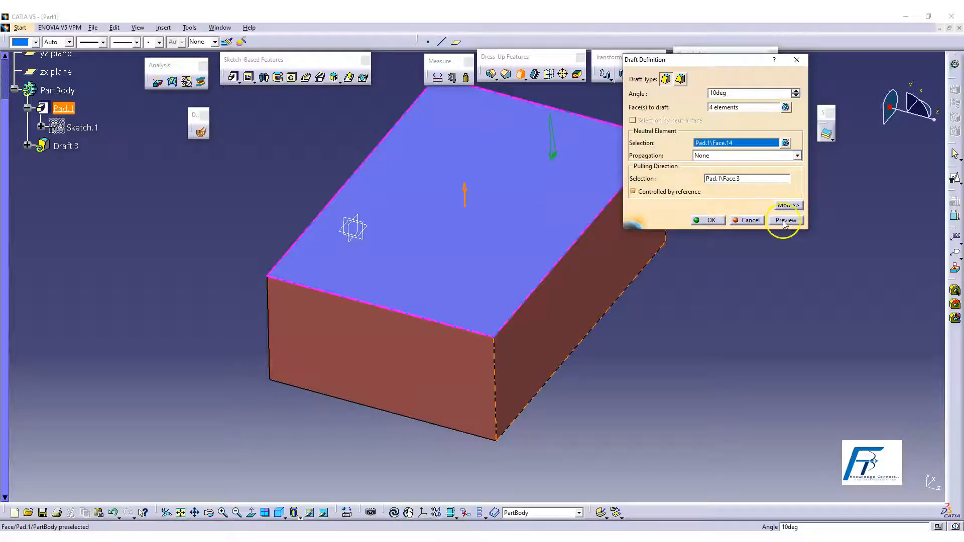
double_click(734, 94)
type("5")
left_click(787, 221)
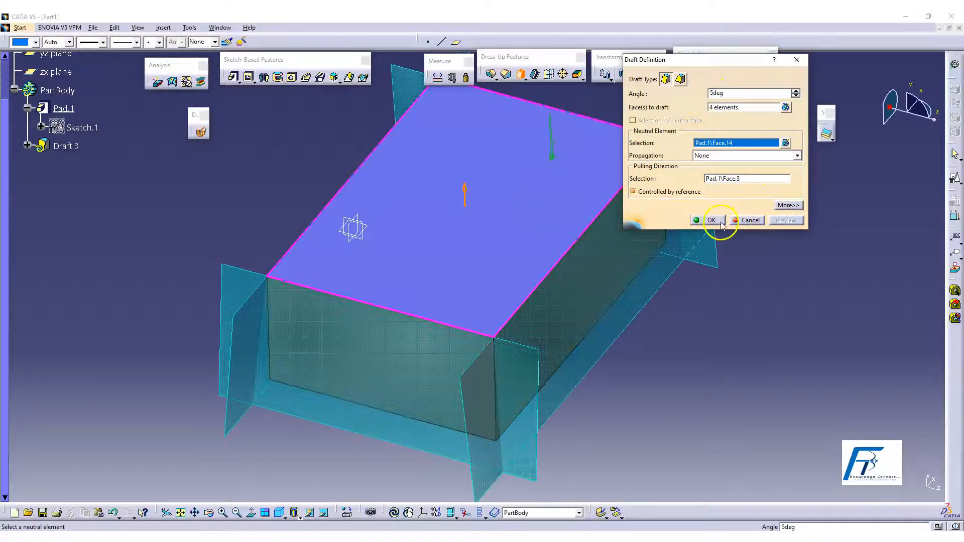
left_click(708, 221)
middle_click_drag(646, 407, 327, 322)
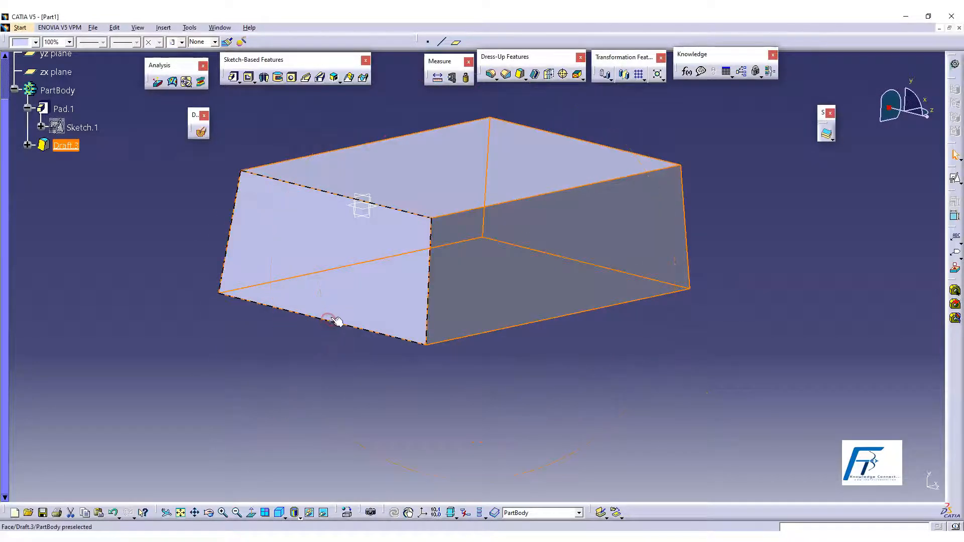
Fillet the four corner edges of the drafted block with a 25 mm radius
left_click(680, 146)
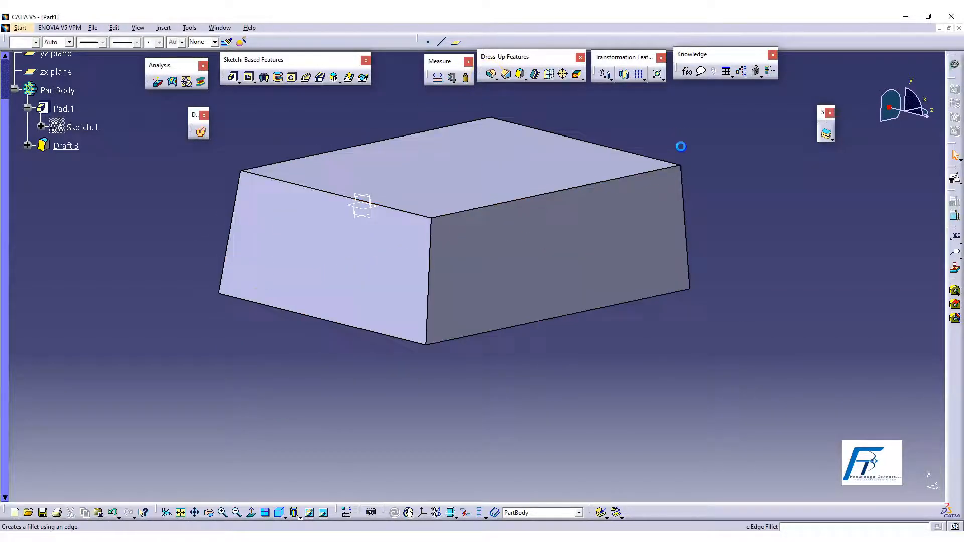
left_click(493, 76)
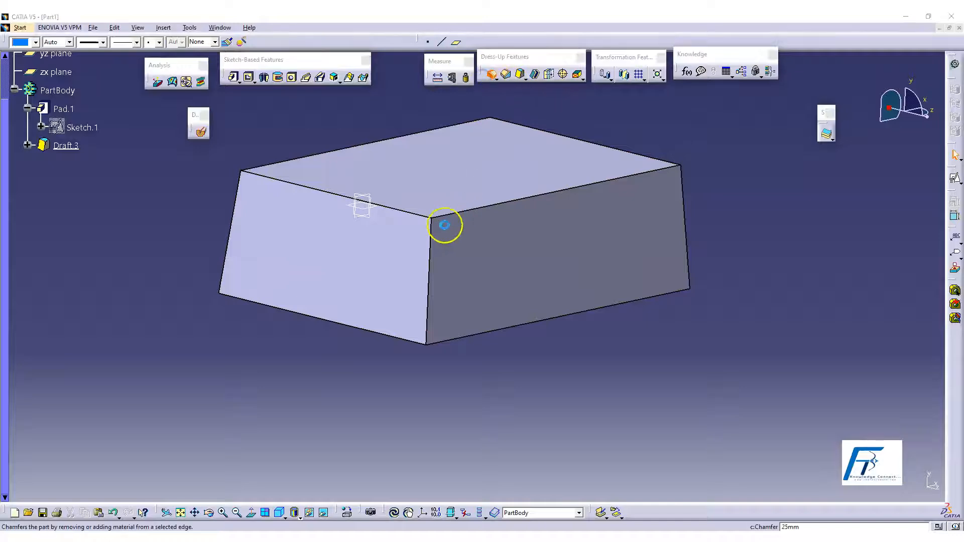
left_click(432, 236)
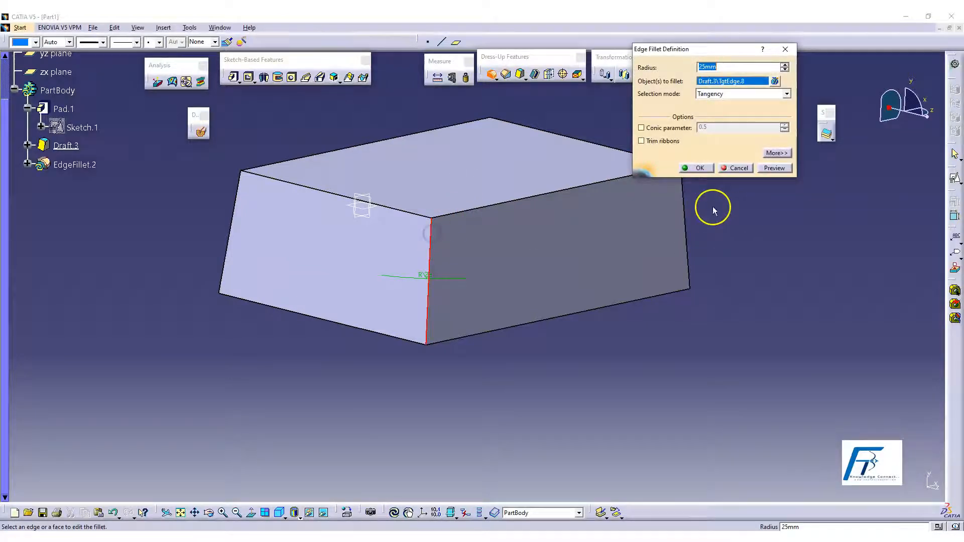
left_click(687, 212)
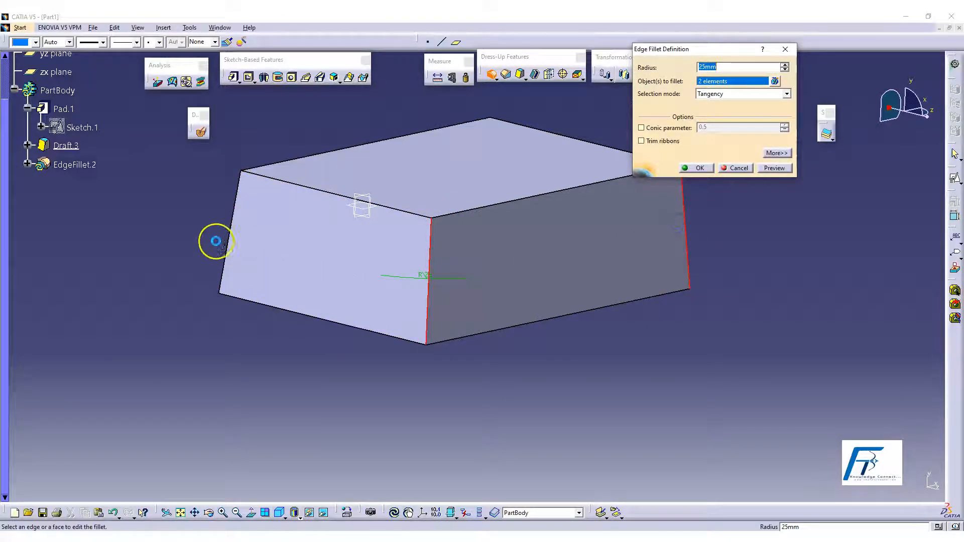
left_click(232, 209)
middle_click_drag(323, 391, 540, 307)
left_click(385, 376)
middle_click_drag(574, 422, 554, 376)
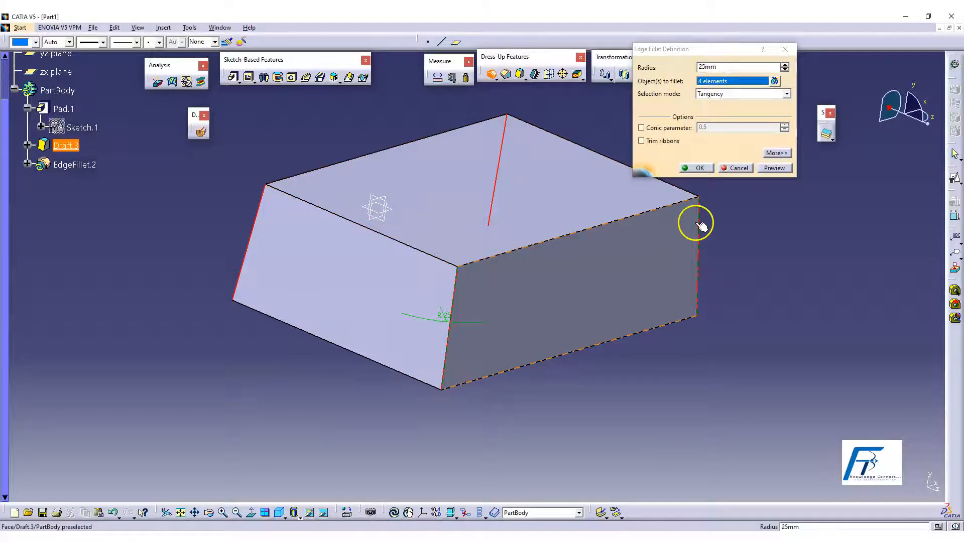
left_click(700, 168)
middle_click_drag(703, 370, 552, 449)
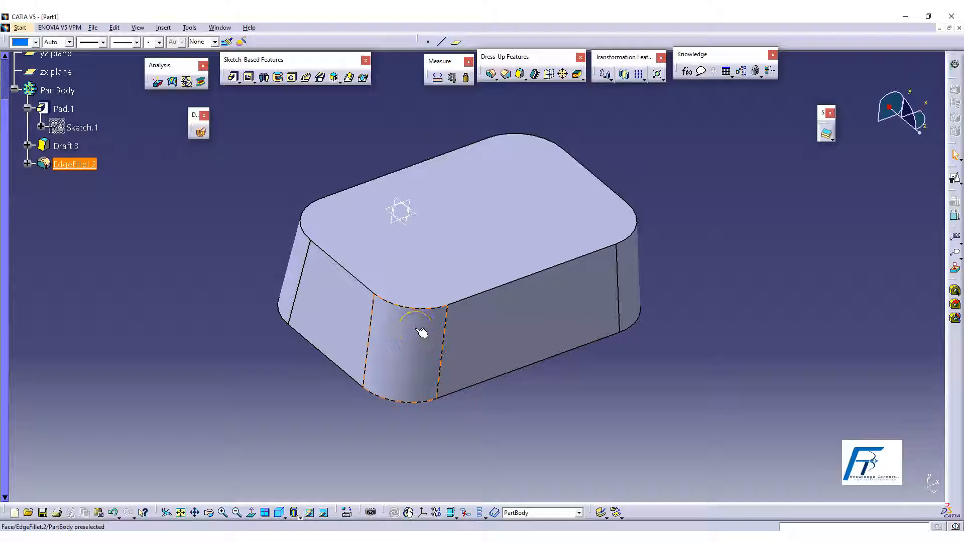
Edit the 5-degree draft and reverse its pulling direction so the block narrows toward its lower face
left_click(535, 371)
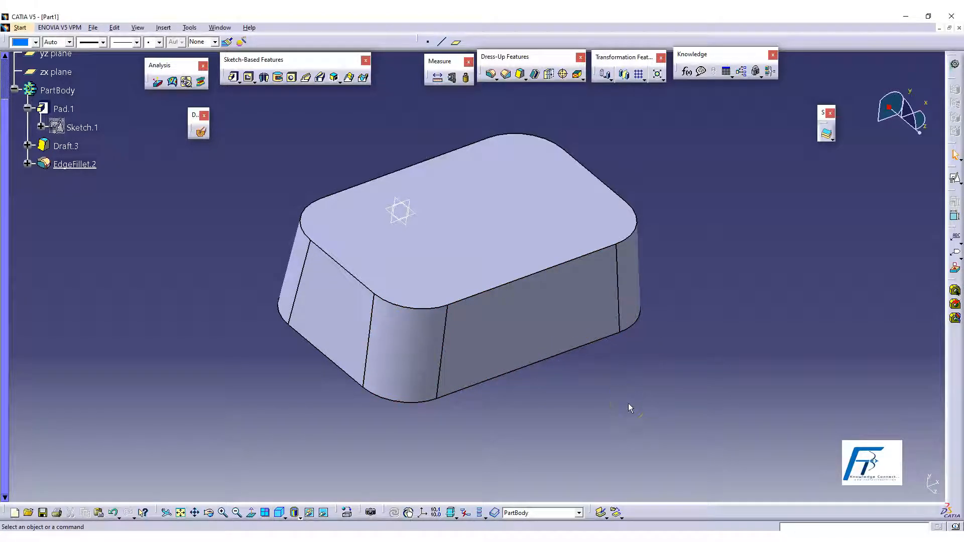
left_click(66, 146)
double_click(487, 275)
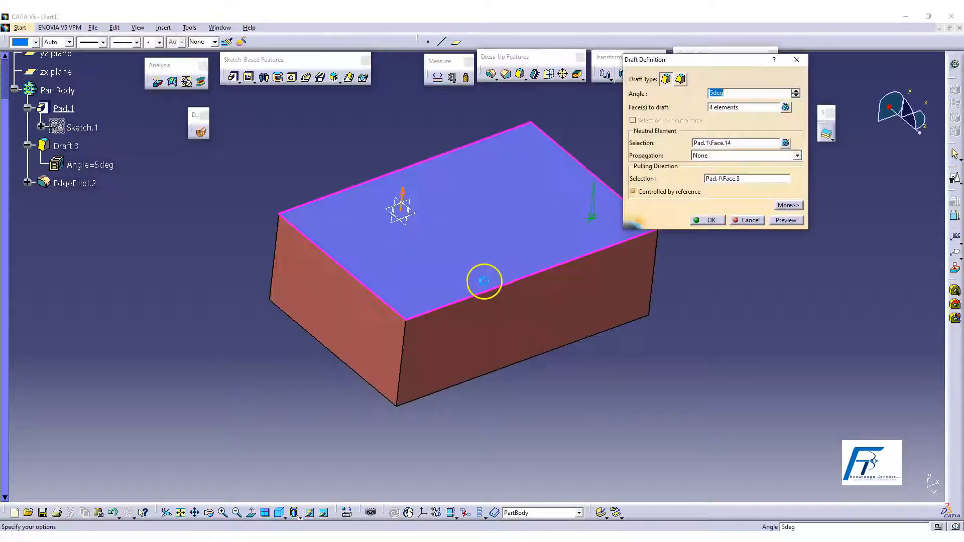
left_click(709, 220)
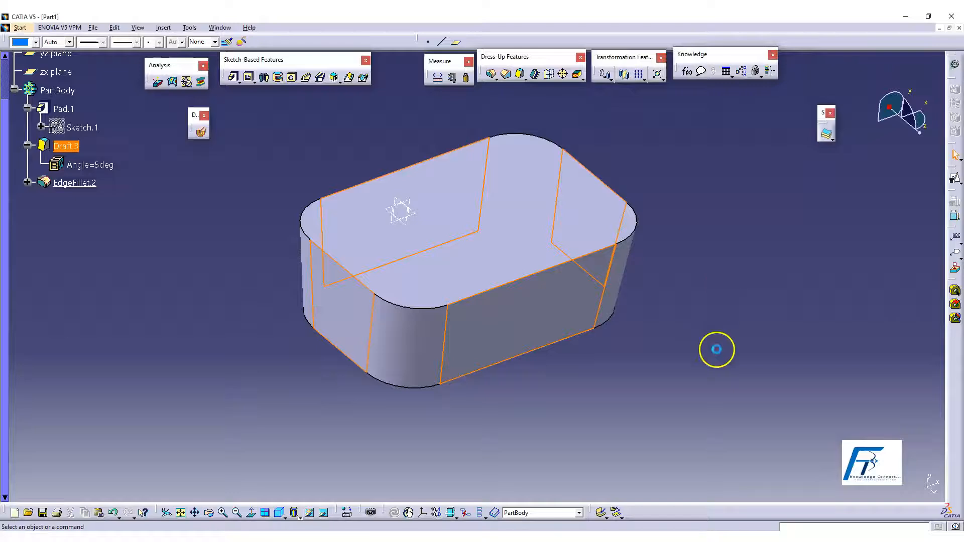
left_click(716, 409)
middle_click_drag(512, 442, 547, 361)
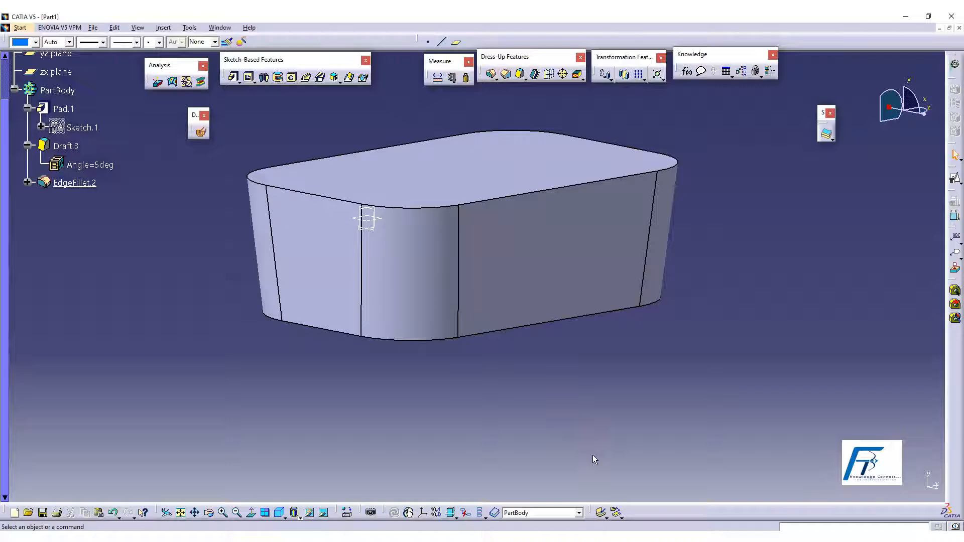
Fillet the lower perimeter edge of the block with a 25 mm radius using tangency selection
left_click(593, 317)
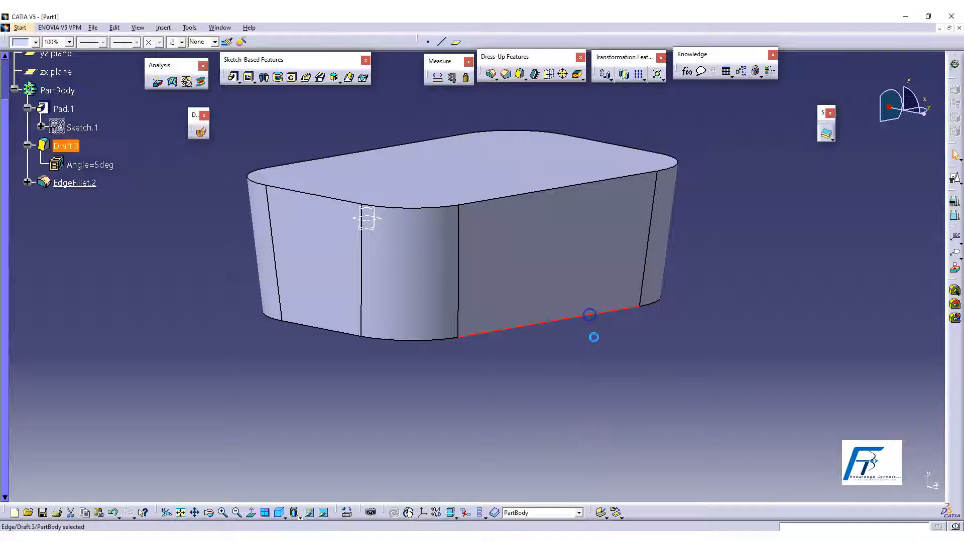
left_click(492, 75)
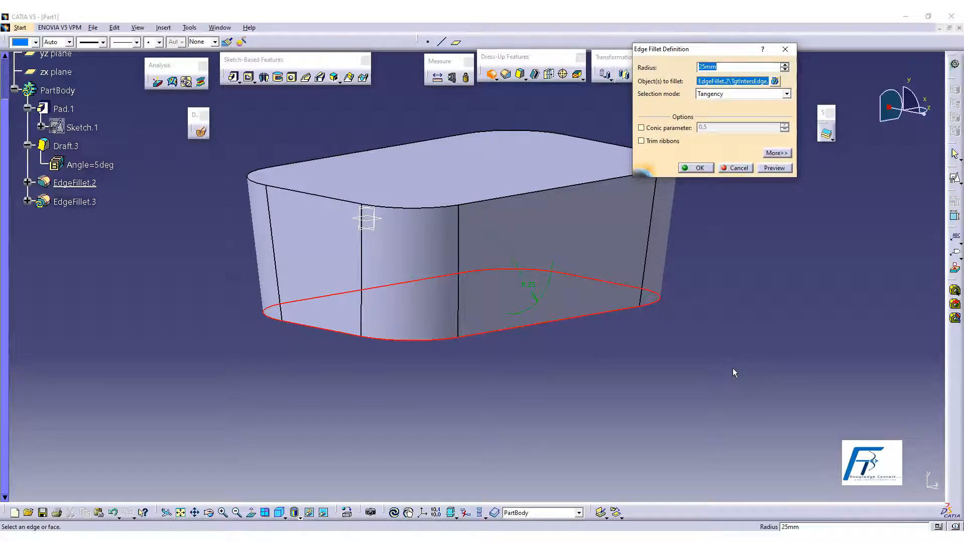
key("Return")
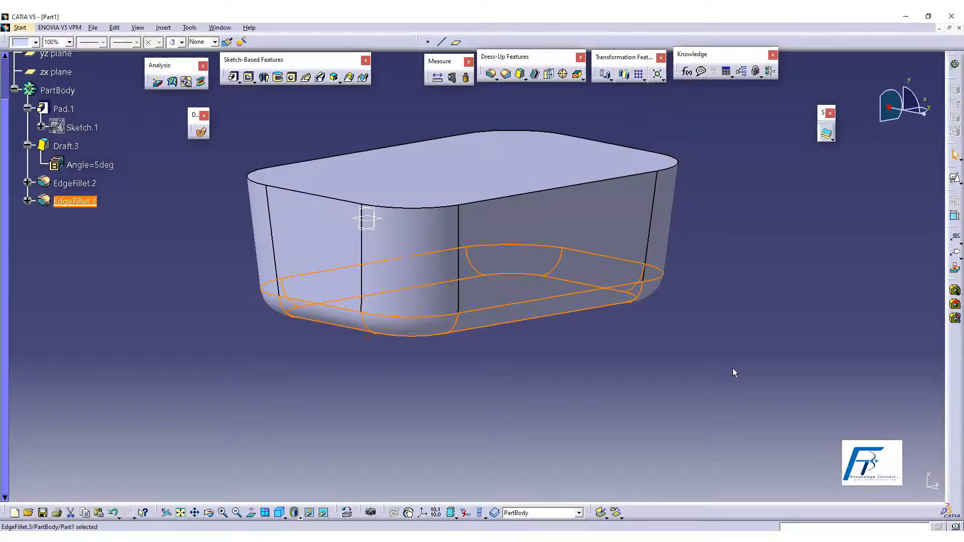
left_click(733, 369)
middle_click_drag(556, 400, 538, 364)
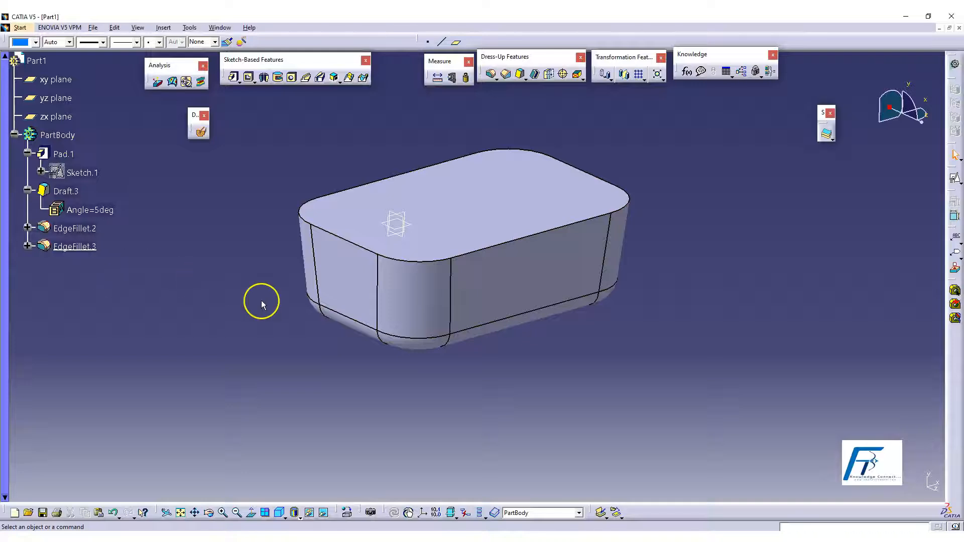
middle_click_drag(388, 345, 395, 351)
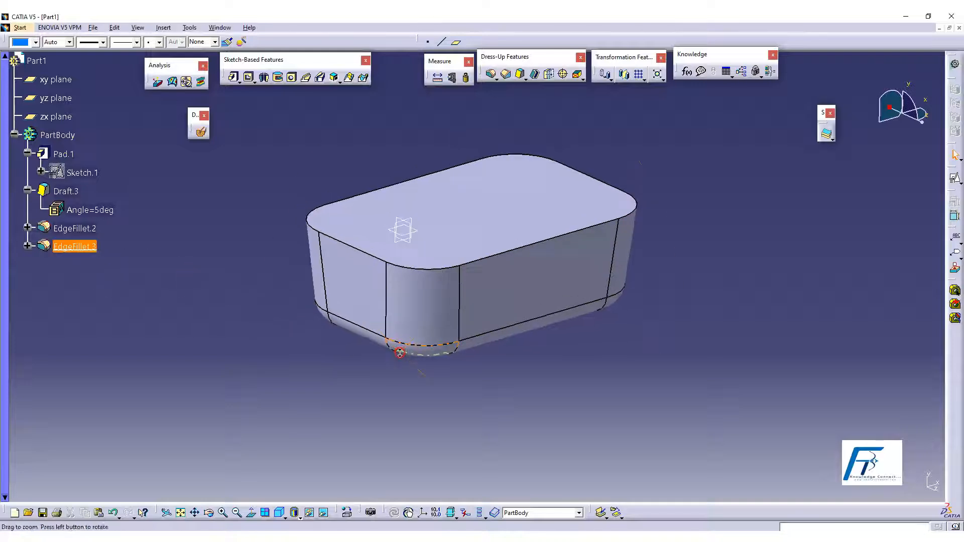
Colour the corner edge fillet feature magenta
left_click(100, 231)
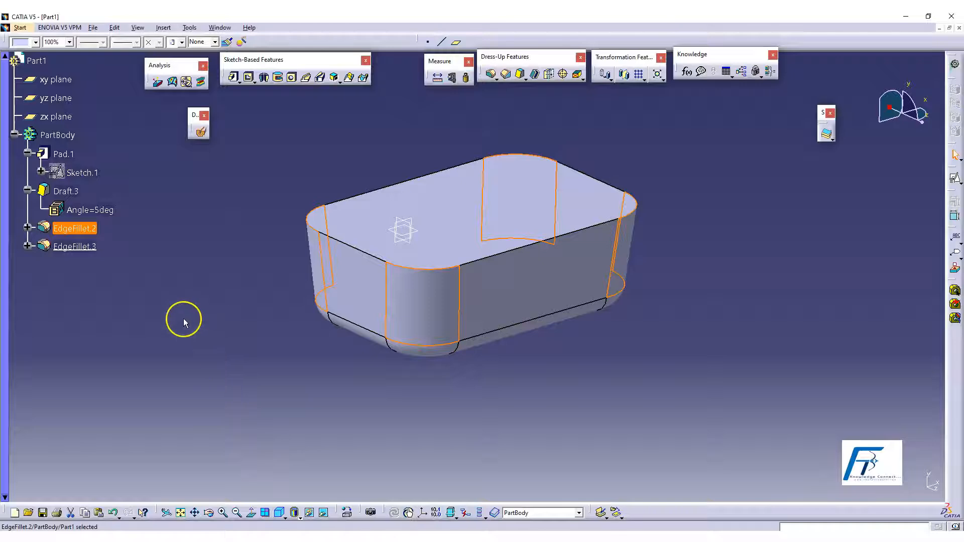
left_click(93, 249)
left_click(208, 429)
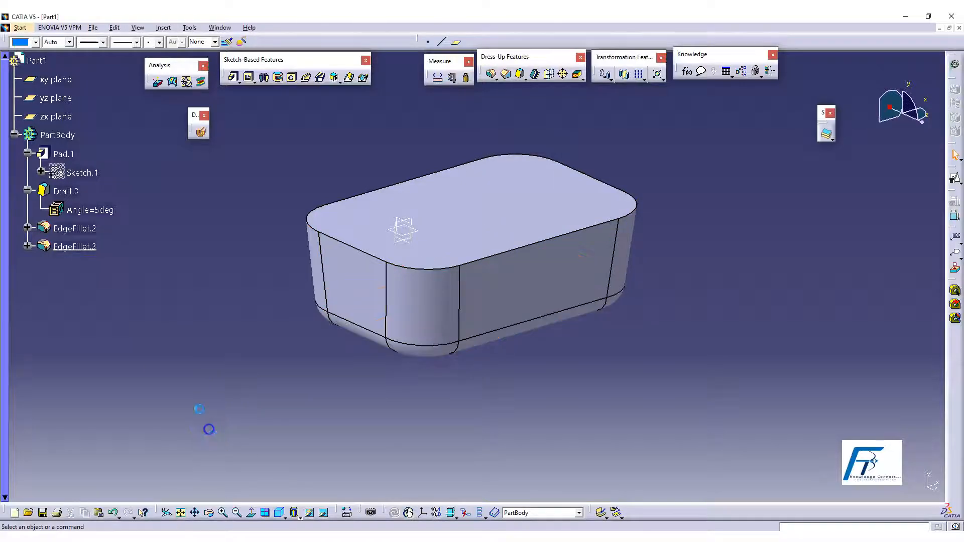
left_click(97, 230)
left_click(28, 41)
left_click(34, 111)
left_click(183, 146)
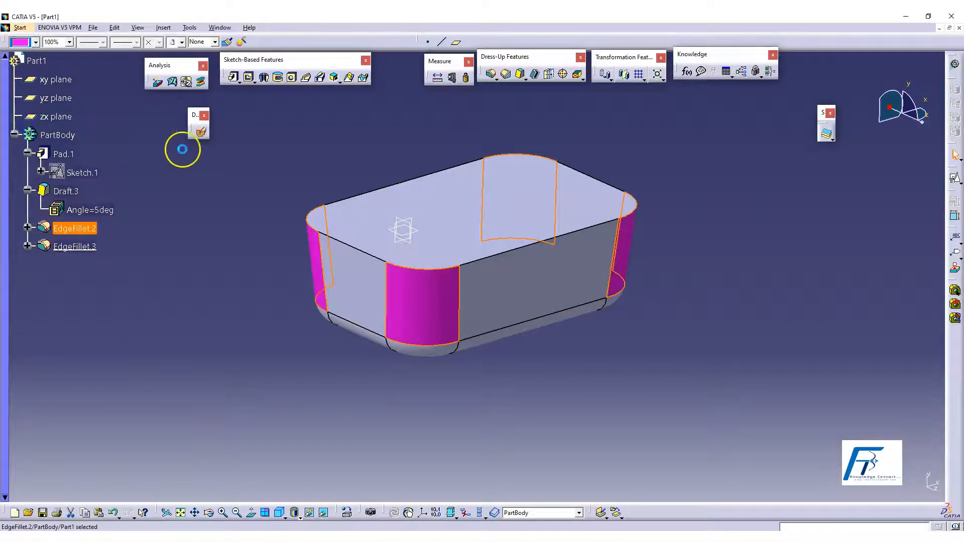
left_click(239, 285)
Colour the lower perimeter fillet feature cyan
left_click(83, 246)
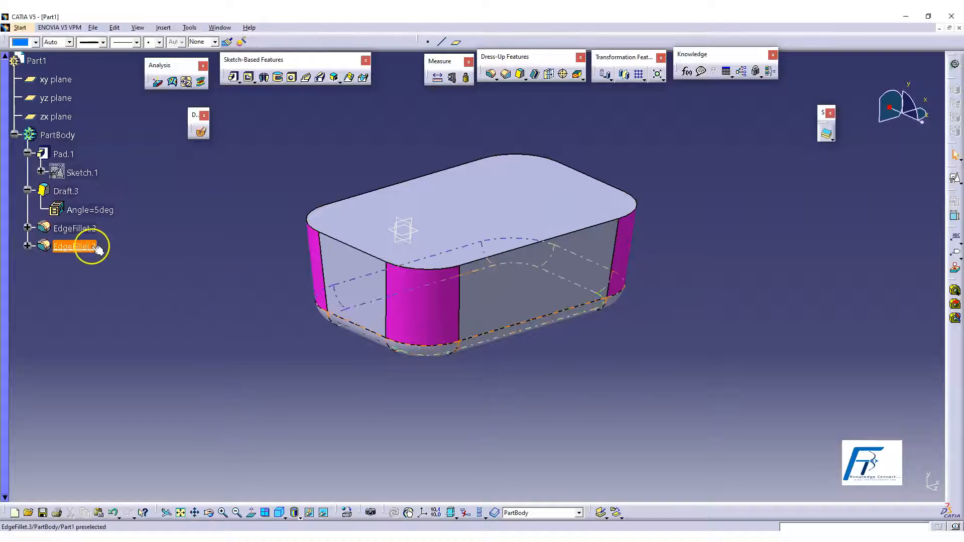
left_click(36, 42)
left_click(24, 158)
left_click(177, 244)
middle_click_drag(413, 367, 378, 340)
Colour the draft feature's side faces salmon
left_click(66, 191)
left_click(36, 42)
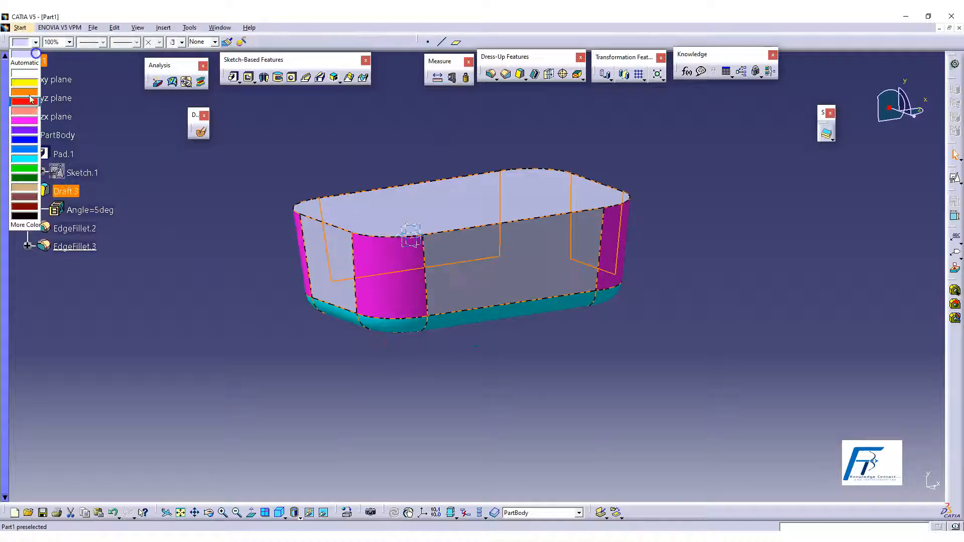
left_click(24, 111)
left_click(146, 161)
middle_click_drag(211, 234, 272, 246)
mouse_move(519, 361)
middle_mouse_down()
mouse_move(546, 363)
mouse_move(502, 359)
mouse_move(509, 371)
middle_mouse_up()
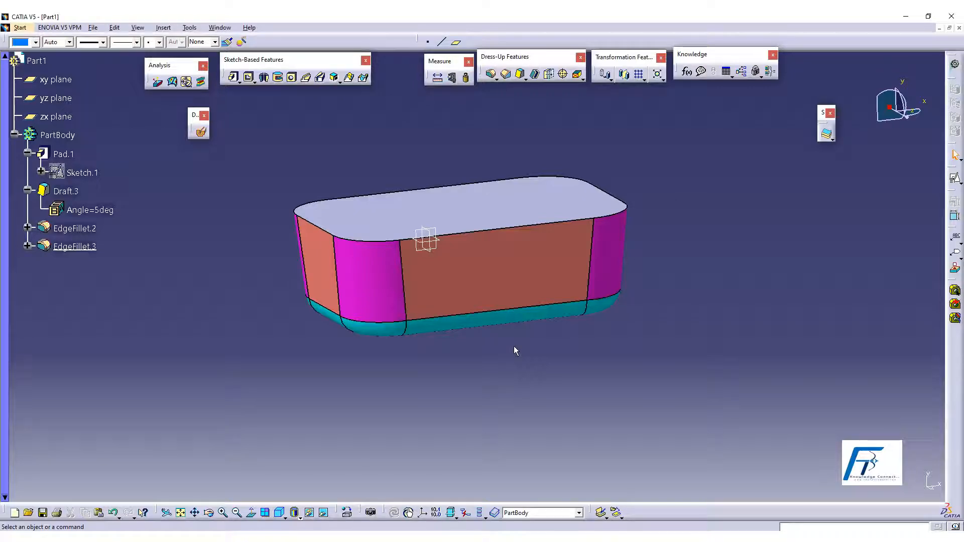
Highlight the pad, draft, corner fillet and lower fillet features in turn to review their order on the coloured block
middle_click_drag(454, 360, 631, 363)
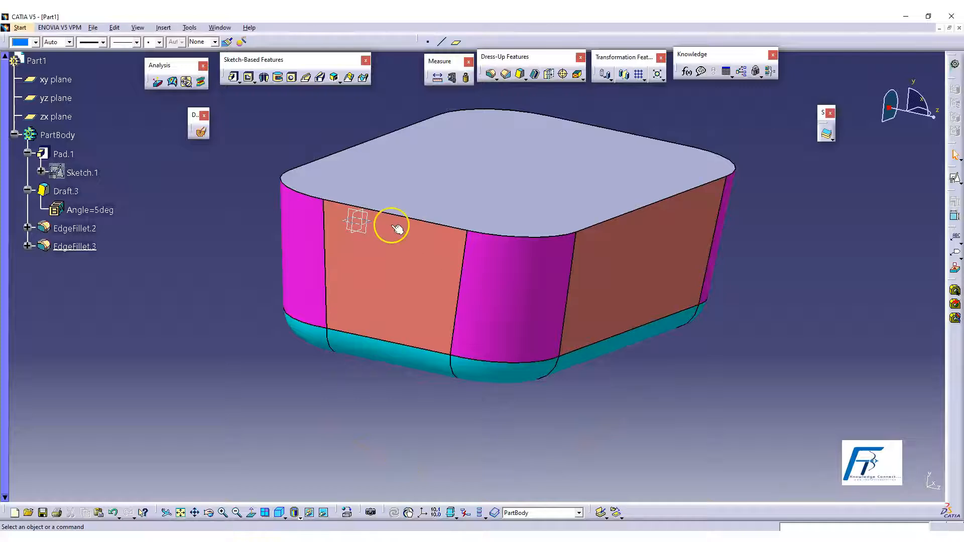
left_click(66, 192)
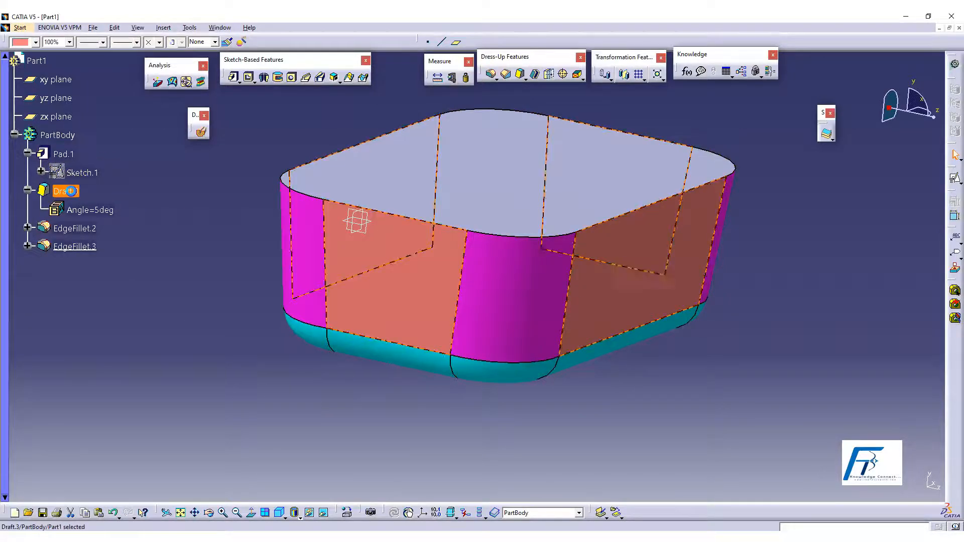
left_click(102, 230)
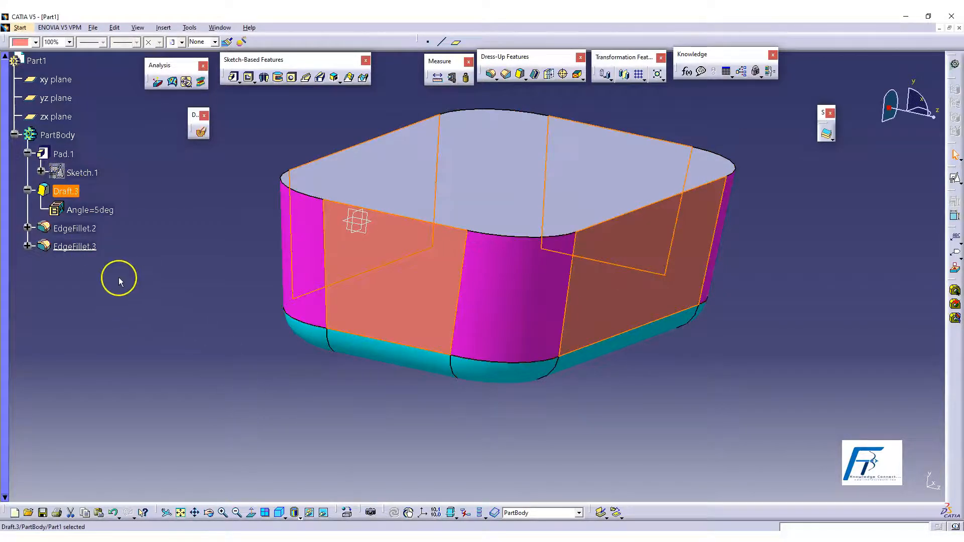
left_click(86, 251)
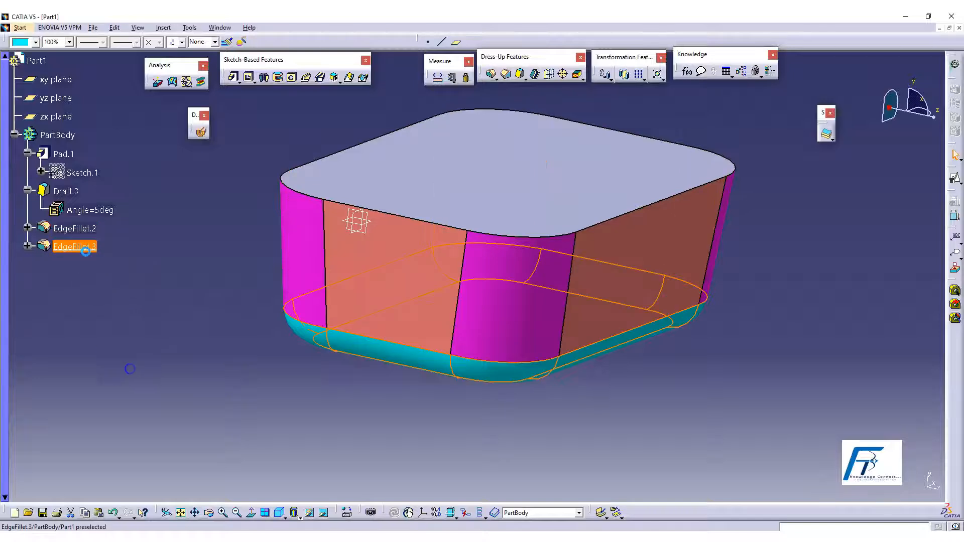
left_click(297, 406)
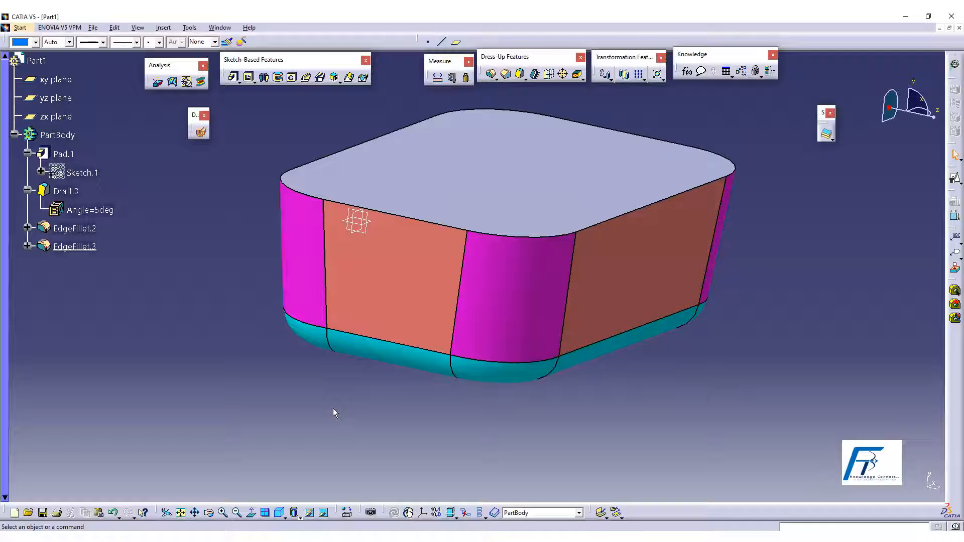
left_click(75, 246)
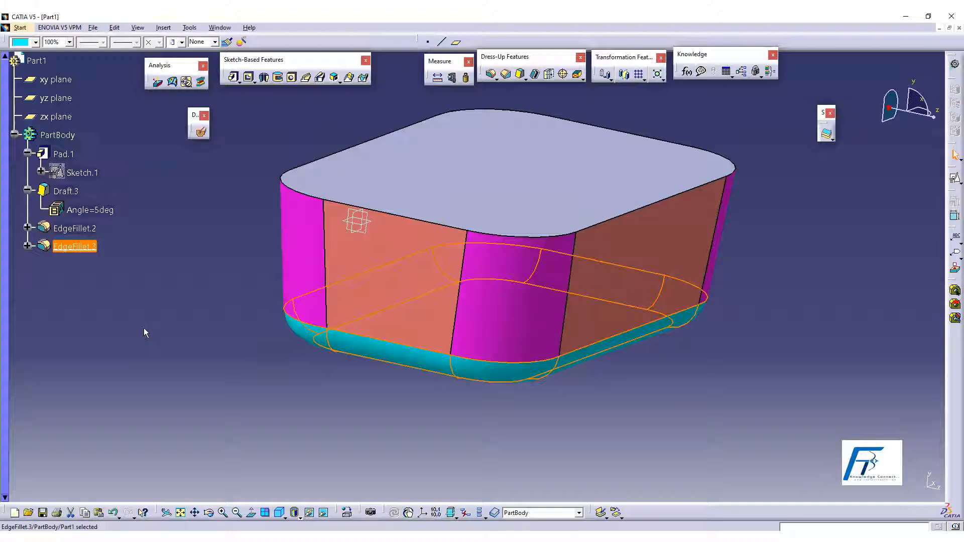
left_click(192, 266)
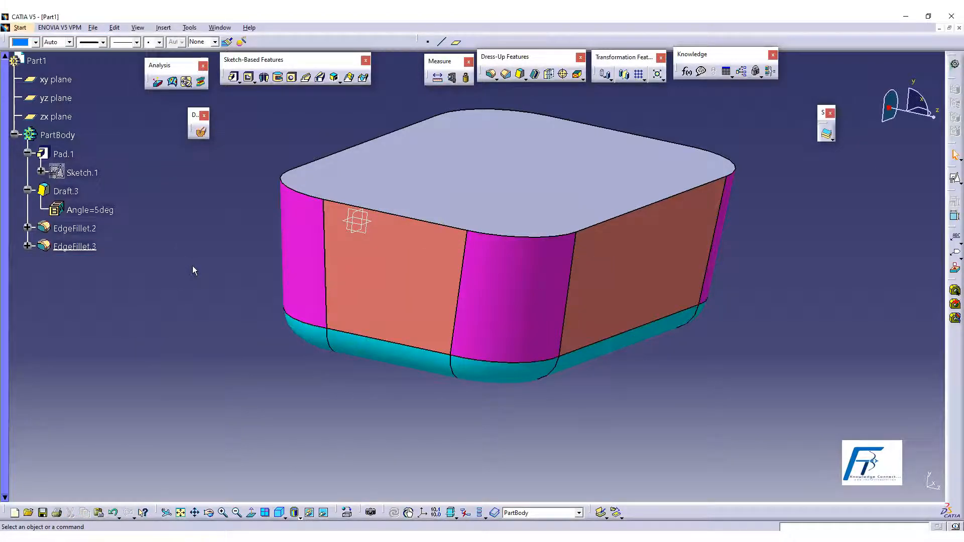
left_click(61, 153)
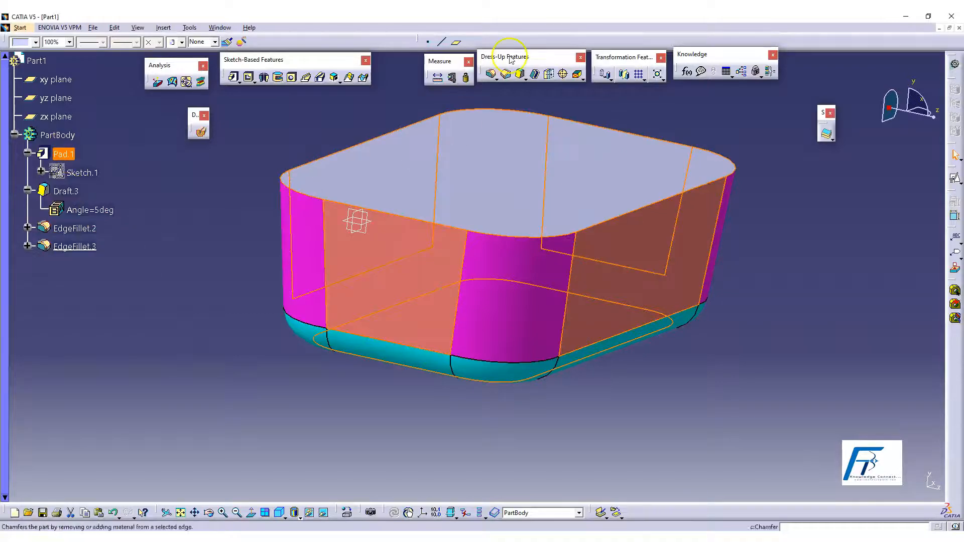
left_click(89, 229)
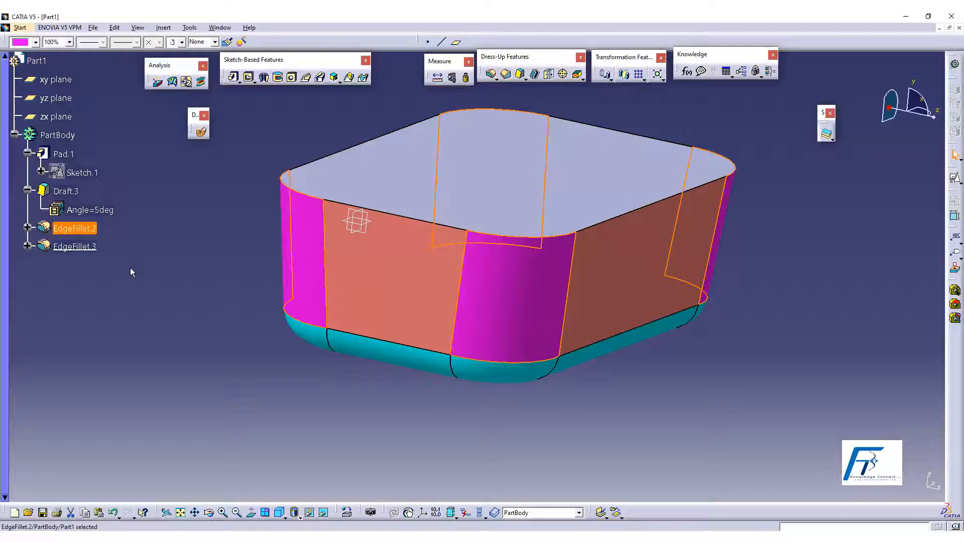
left_click(83, 246)
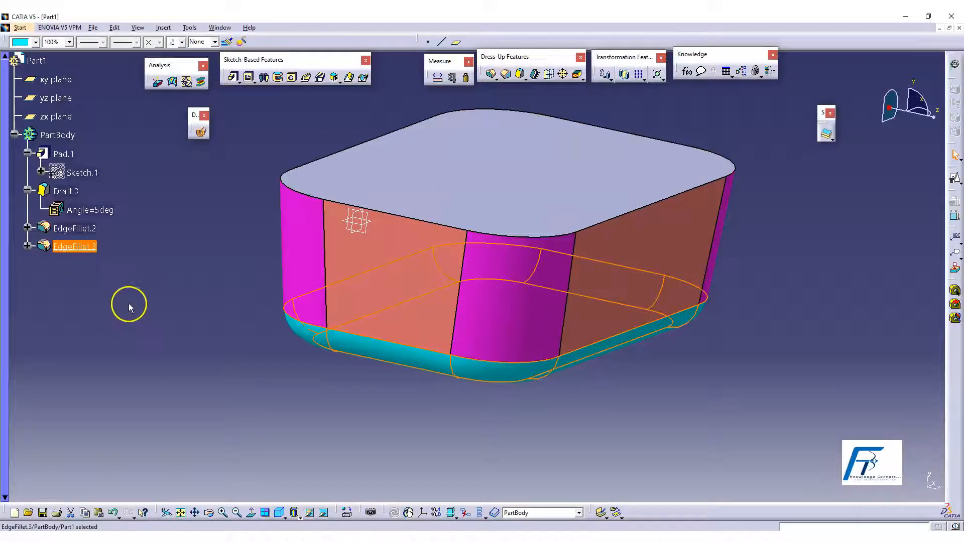
left_click(198, 280)
Undo the colouring of the draft faces, the lower perimeter fillet and the corner edge fillets
key("ctrl+z")
key("ctrl+z")
key("ctrl+z")
key("ctrl+z")
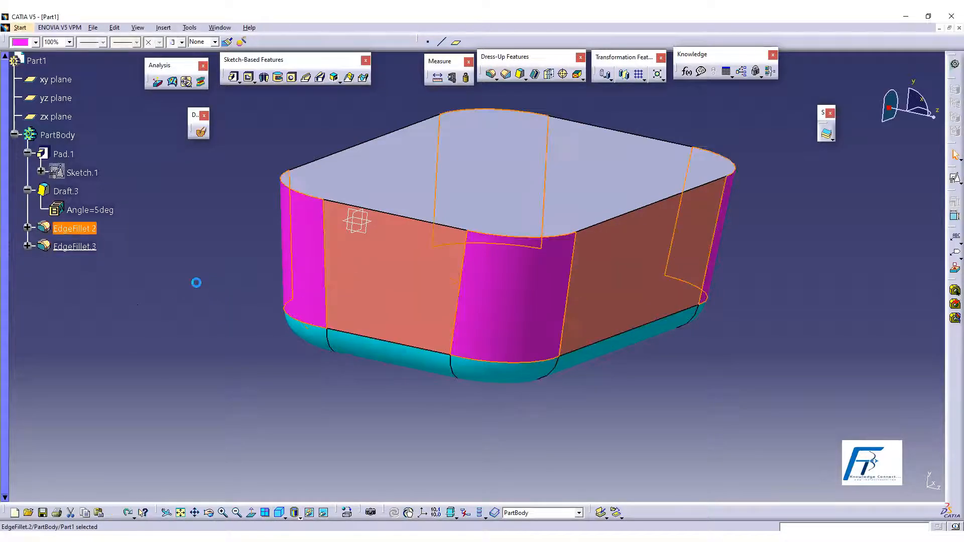
key("ctrl+z")
key("ctrl+z")
key("ctrl+z")
key("ctrl+z")
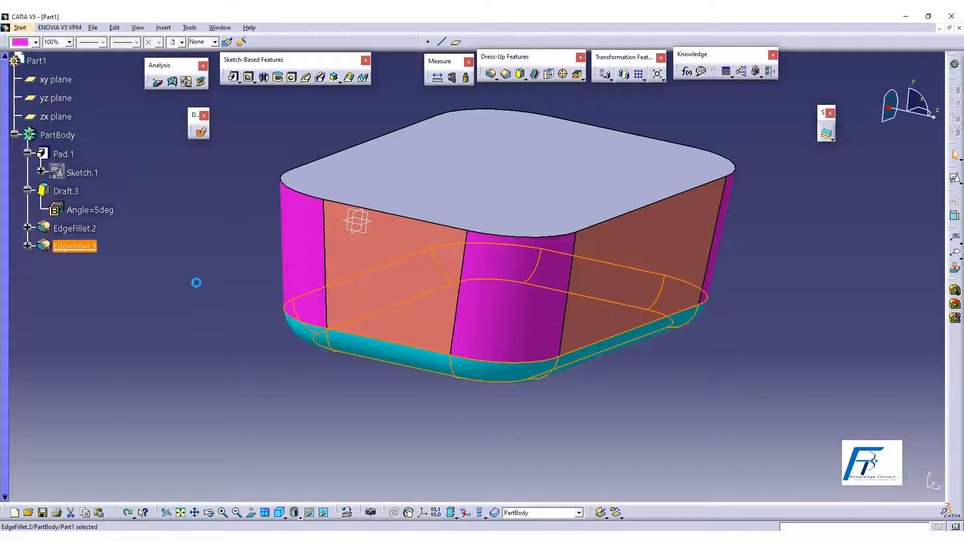
key("ctrl+z")
key("ctrl+z")
key("ctrl+z")
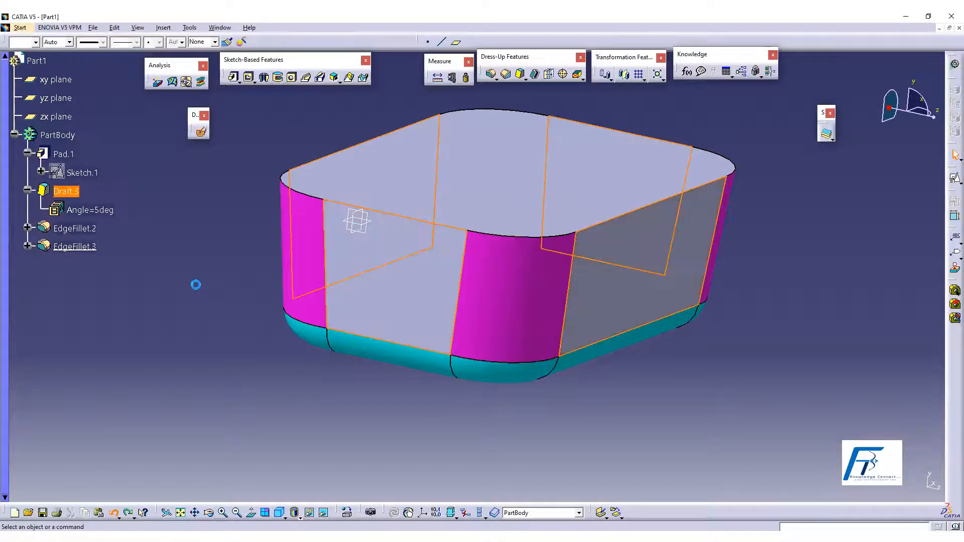
key("ctrl+z")
key("ctrl+z")
key("ctrl+z")
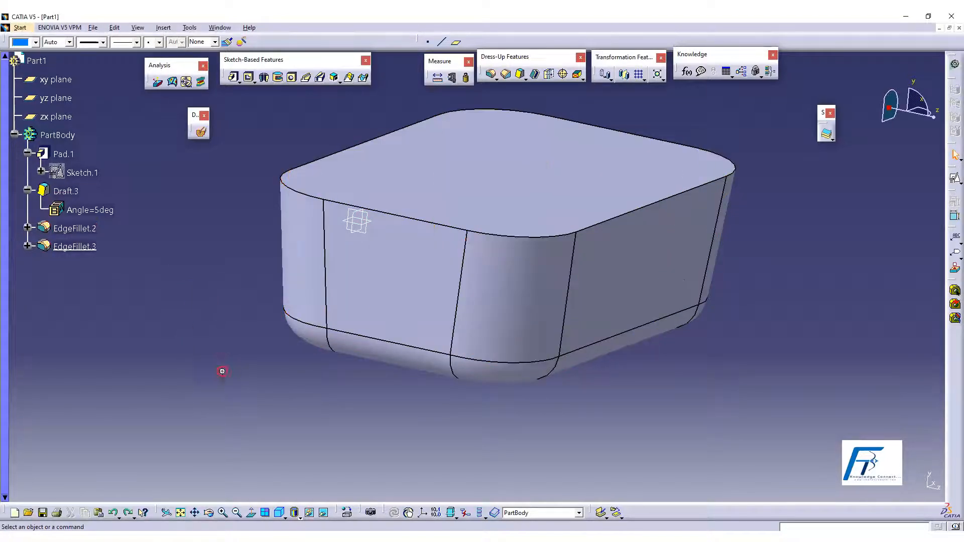
Undo the lower fillet, draft direction change and corner fillets, going back to the sharp-edged block with only the 5-degree draft
middle_click_drag(222, 371, 212, 391)
key("ctrl+z")
key("ctrl+z")
key("ctrl+z")
key("ctrl+z")
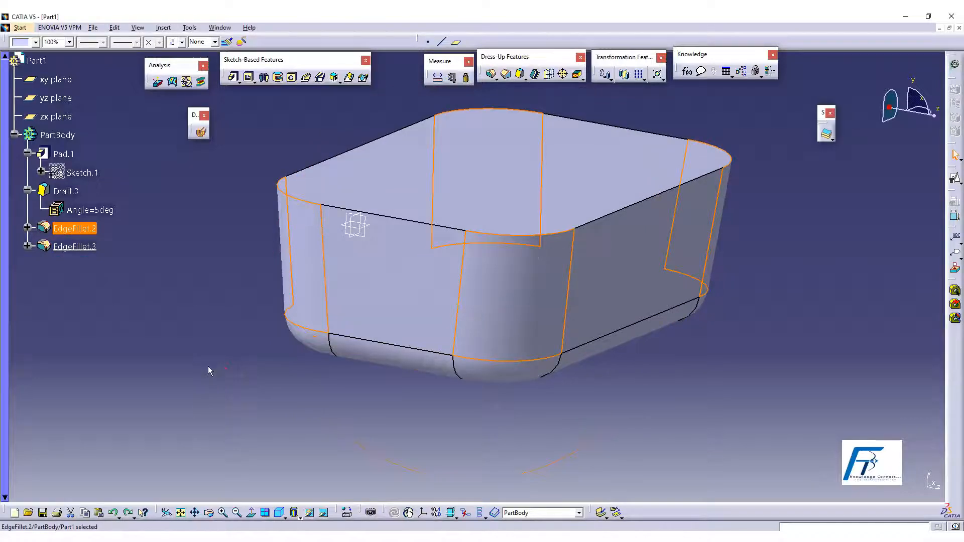
key("ctrl+z")
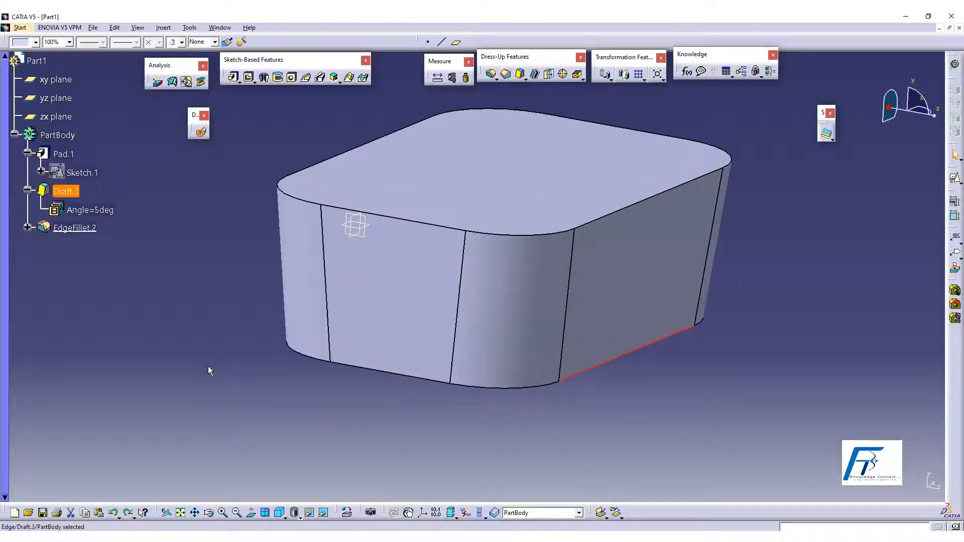
key("ctrl+z")
key("ctrl+z")
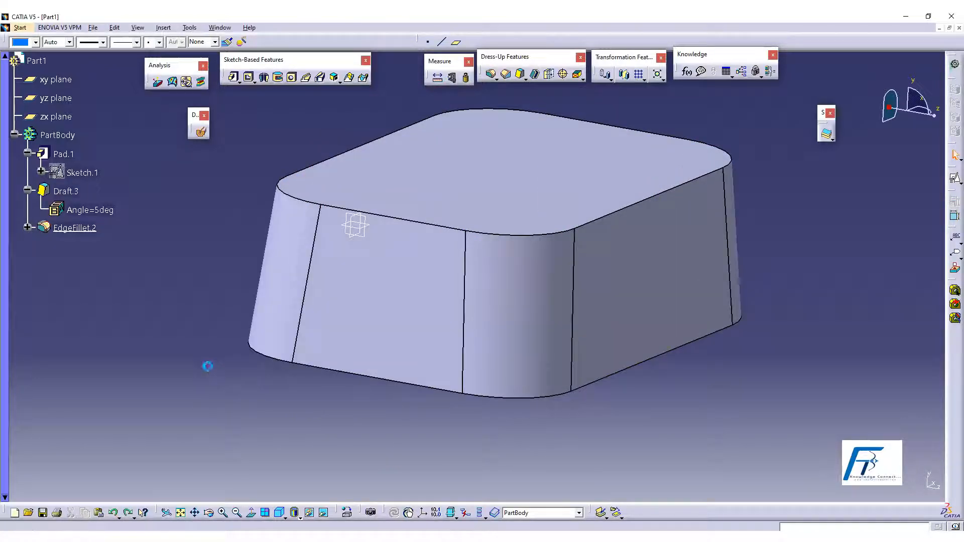
middle_click_drag(236, 384, 448, 410)
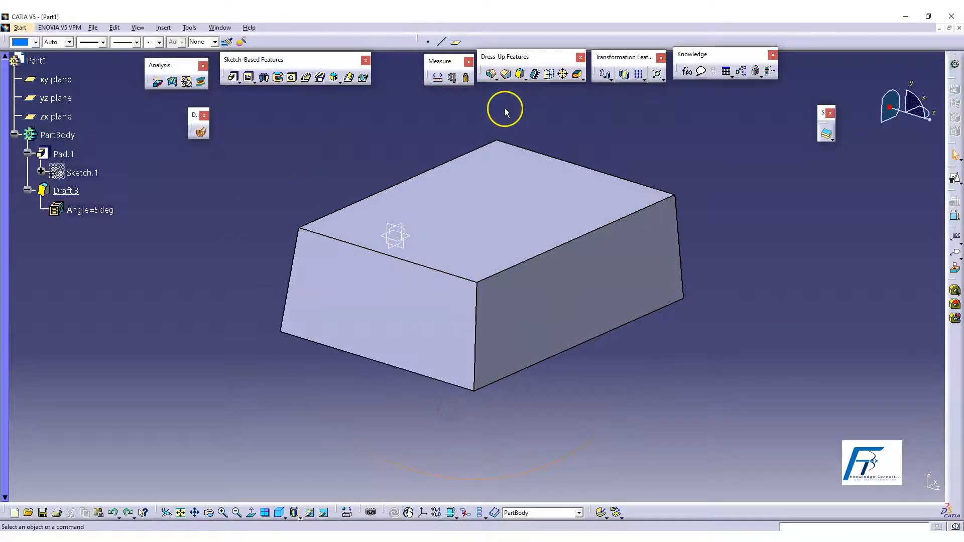
Fillet the four lower perimeter edges of the drafted block with a 10 mm radius using tangency selection
left_click(493, 76)
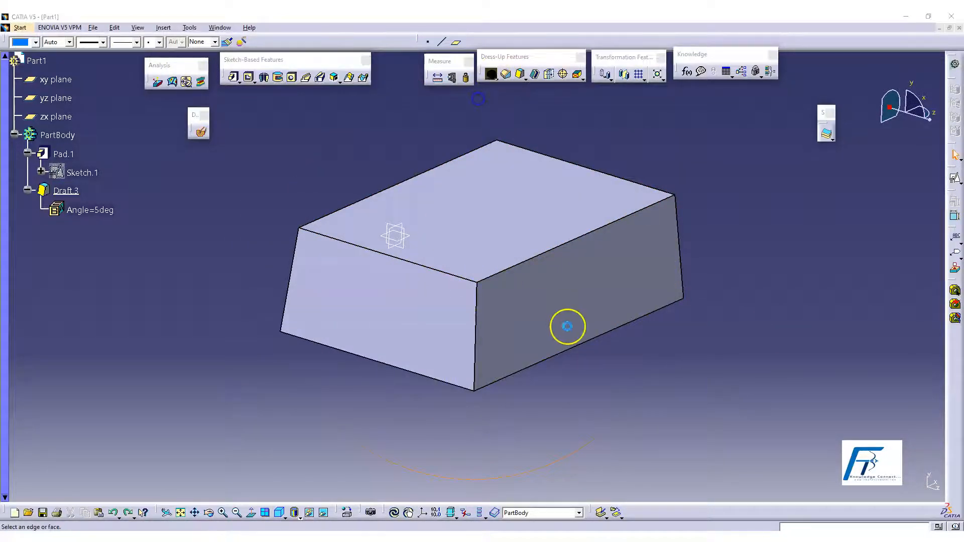
left_click(575, 354)
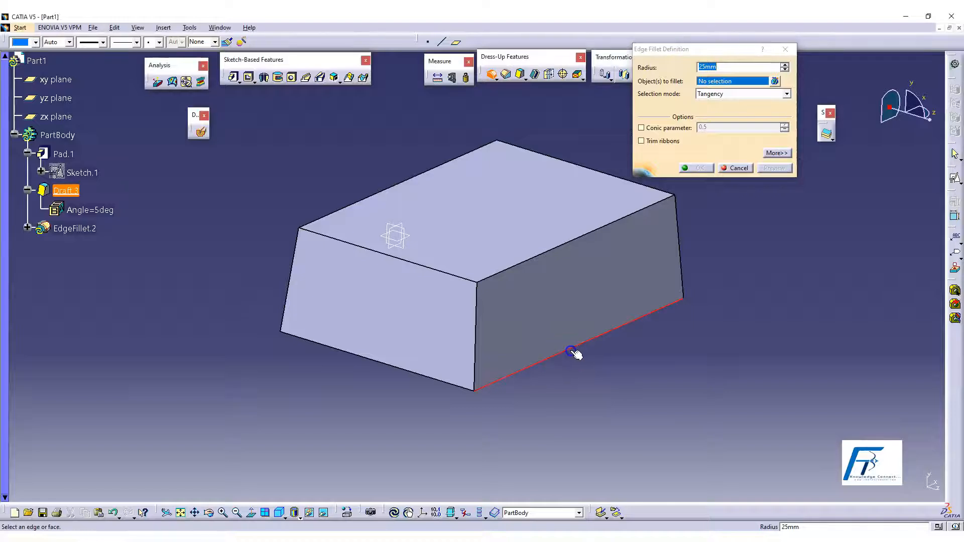
middle_click_drag(527, 348, 556, 342)
middle_click_drag(406, 208, 627, 412)
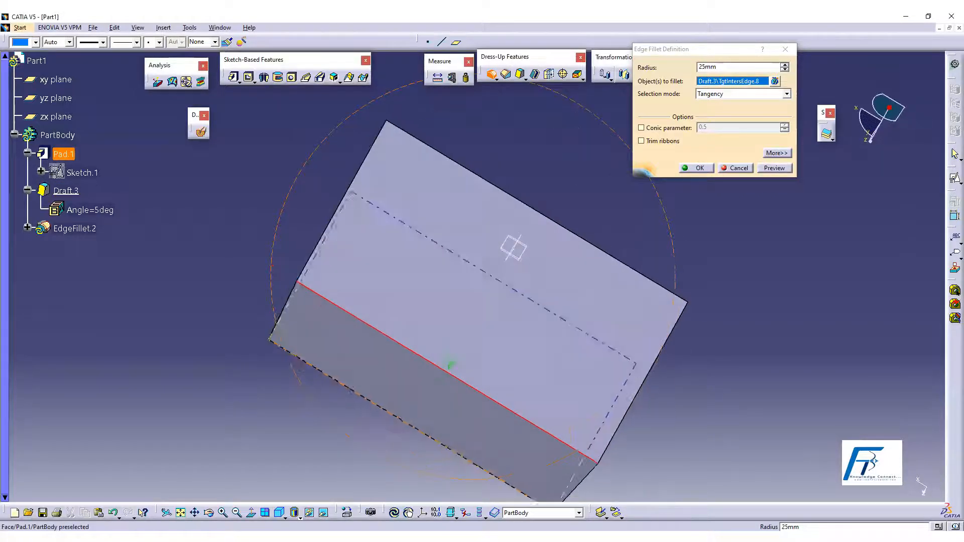
left_click(279, 512)
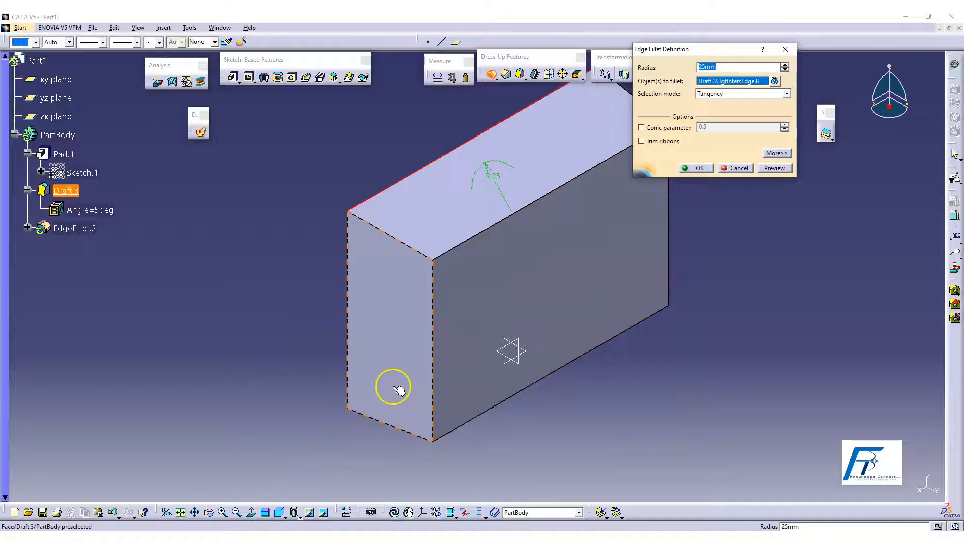
middle_click_drag(623, 427, 596, 327)
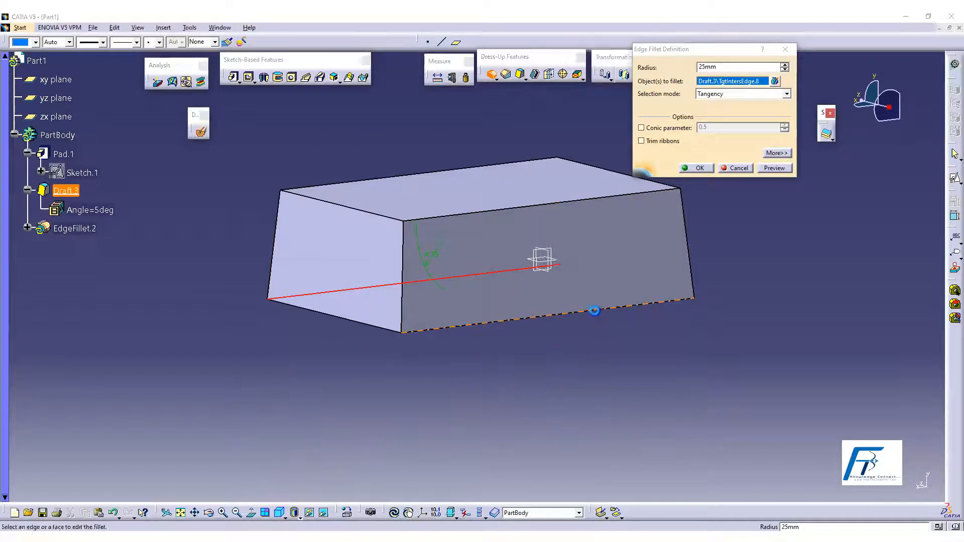
left_click(594, 314)
left_click(362, 327)
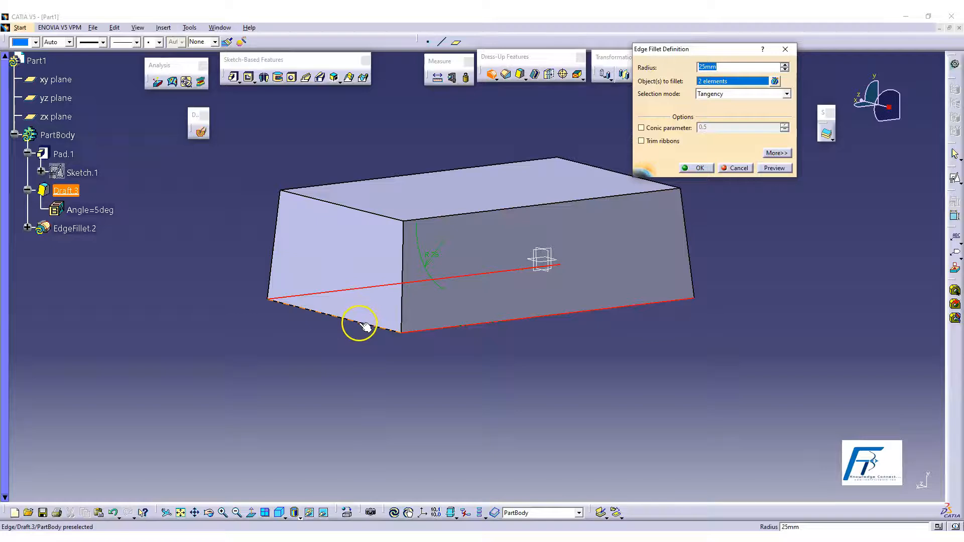
middle_click_drag(745, 303, 434, 297)
left_click(655, 348)
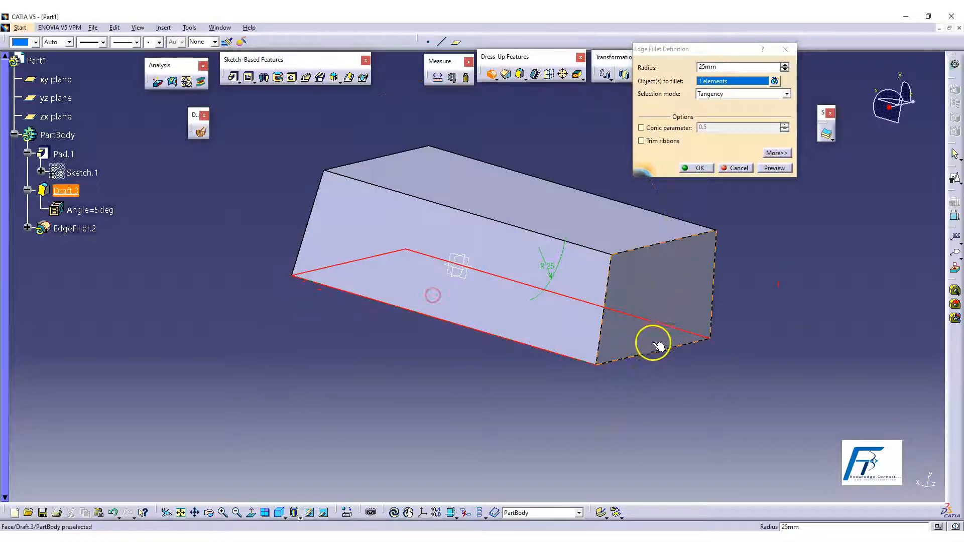
middle_click_drag(522, 355, 592, 301)
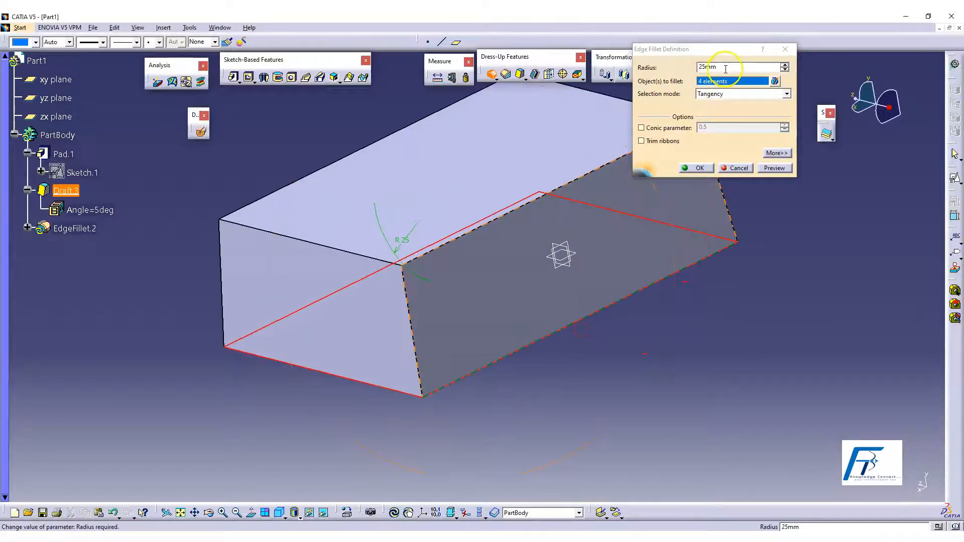
left_click_drag(726, 67, 574, 64)
type("10")
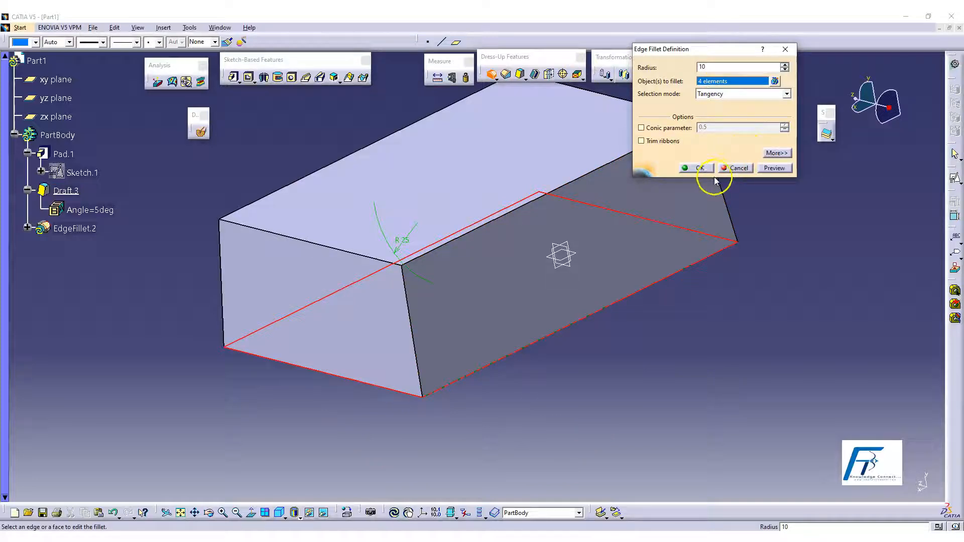
left_click(698, 168)
middle_click_drag(721, 279, 665, 350)
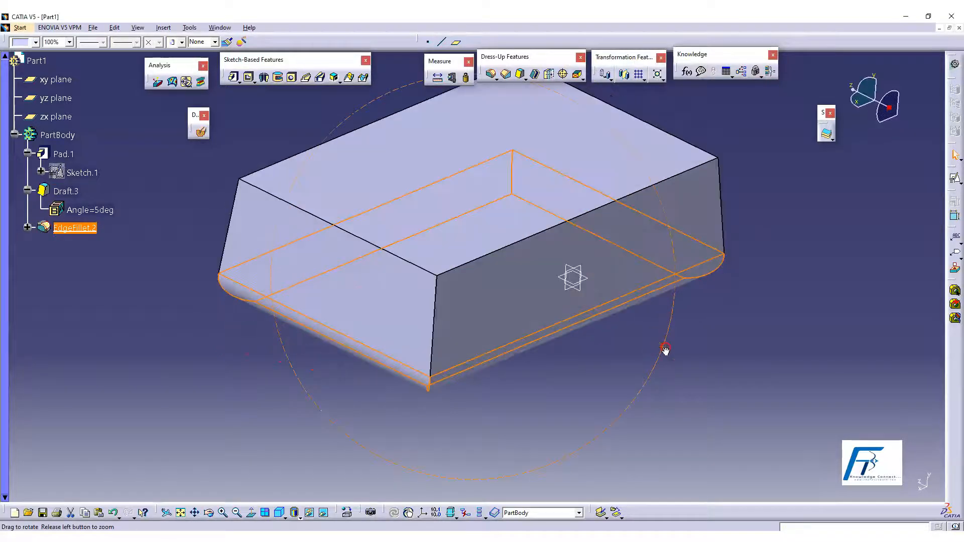
left_click(659, 353)
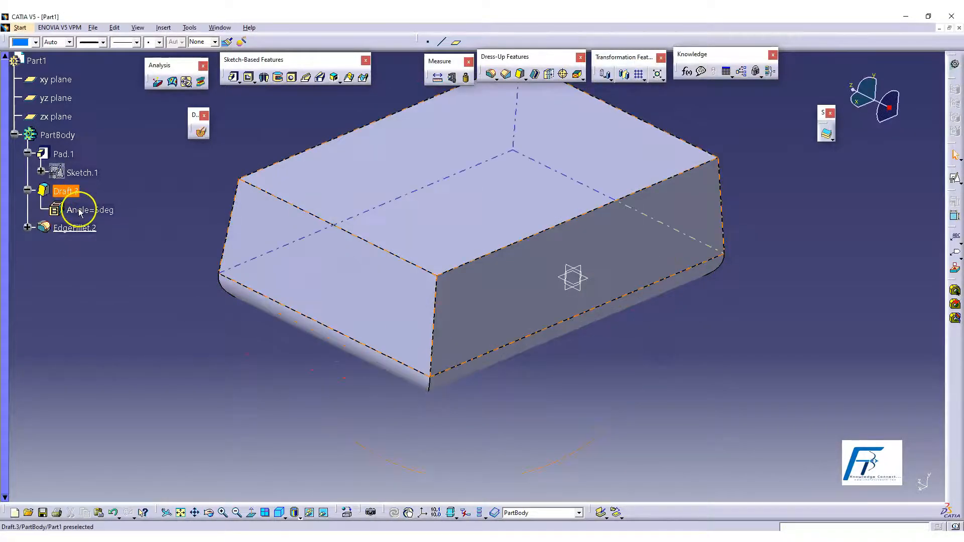
left_click(119, 284)
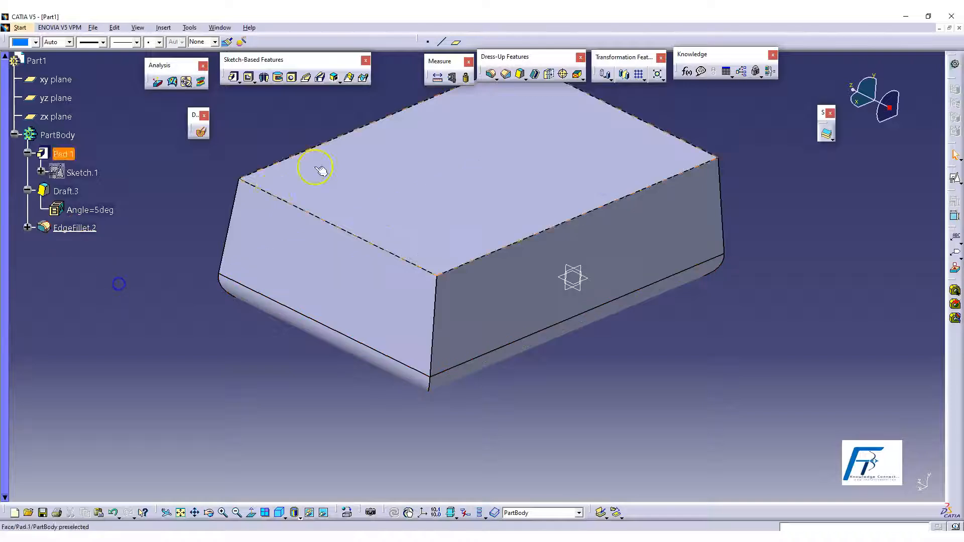
Try to fillet the four corner edges of the lower-filleted block with a 25 mm radius, choosing to add a keep edge explicitly
left_click(491, 73)
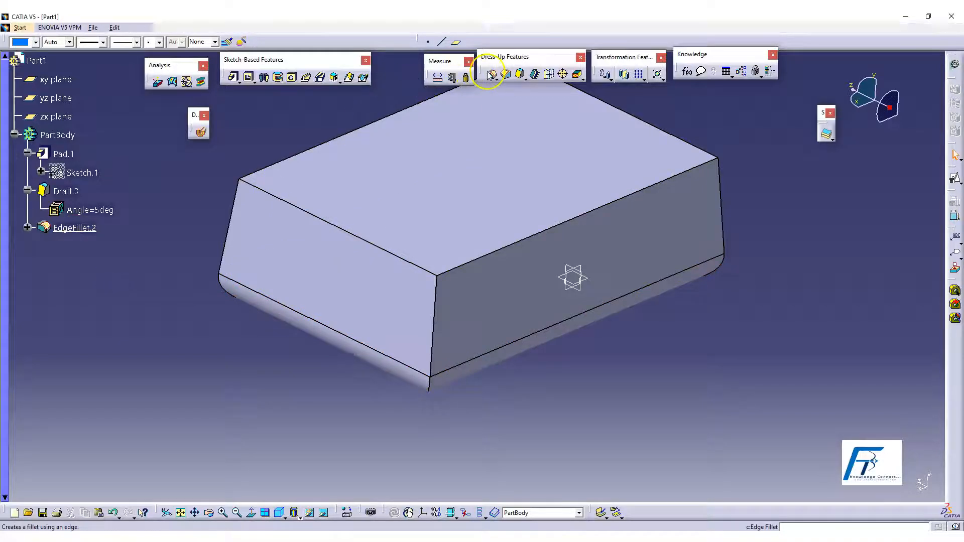
left_click(437, 291)
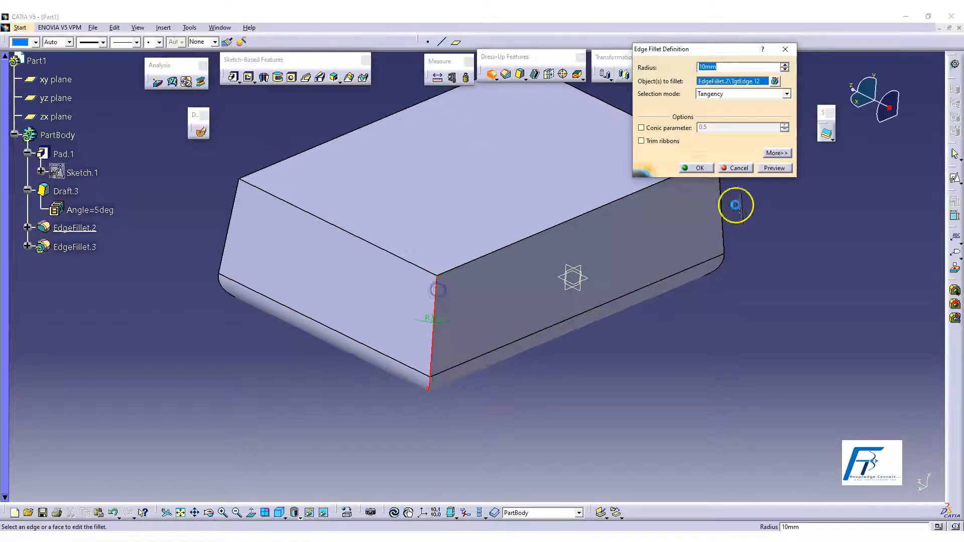
left_click(722, 206)
middle_click_drag(723, 209, 487, 249)
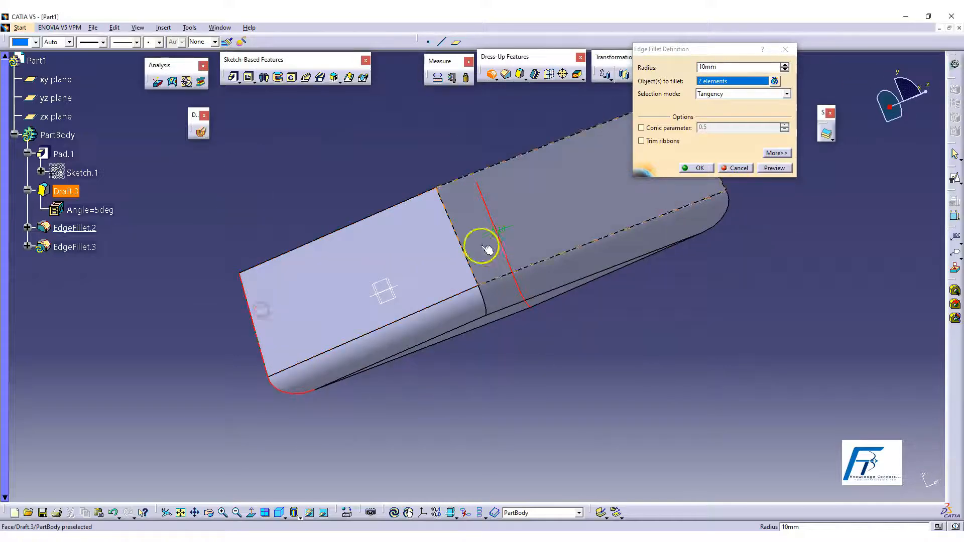
left_click(446, 218)
middle_click_drag(670, 258, 695, 338)
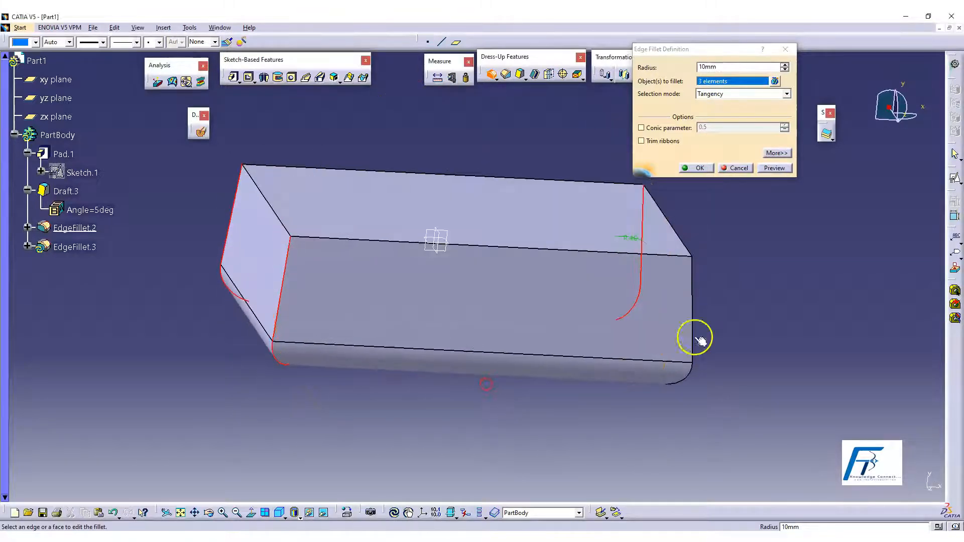
left_click(692, 282)
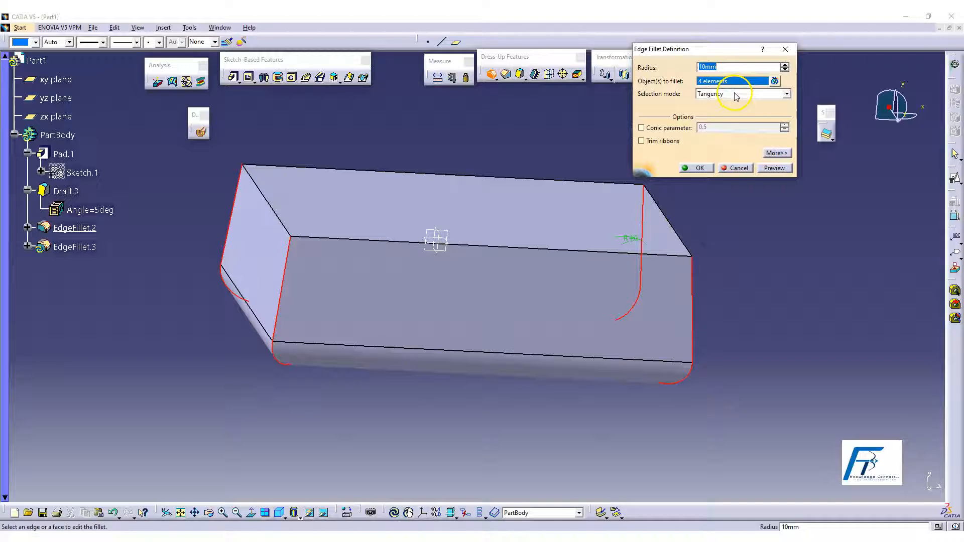
left_click(698, 168)
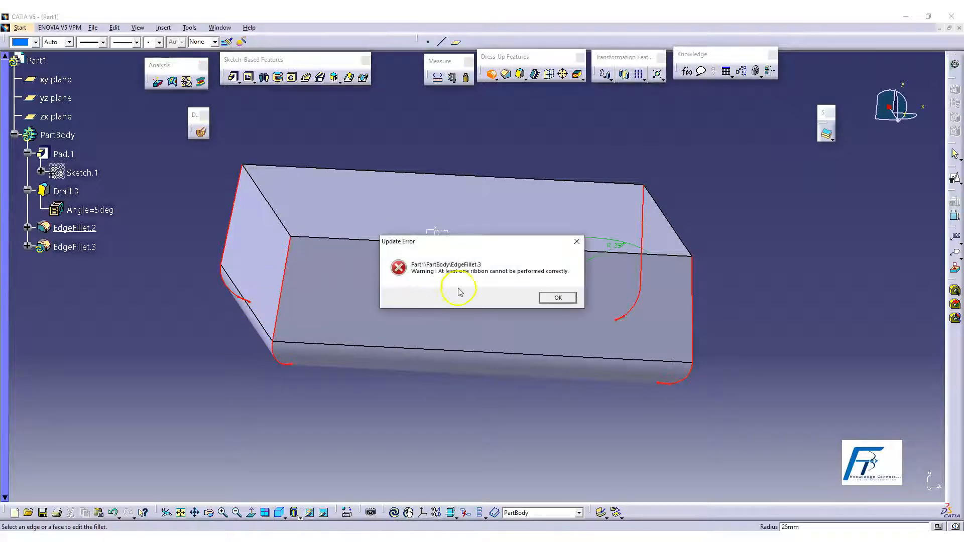
left_click(570, 294)
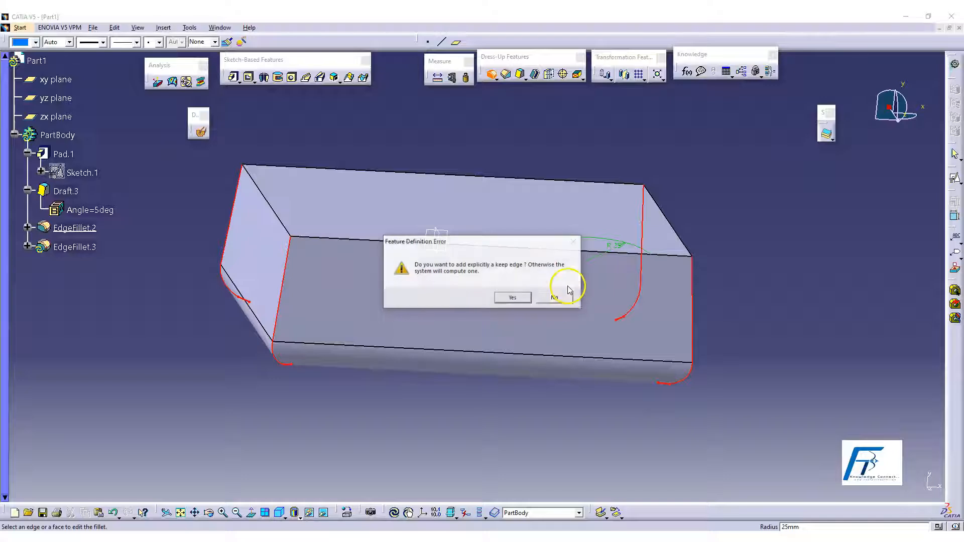
left_click(513, 298)
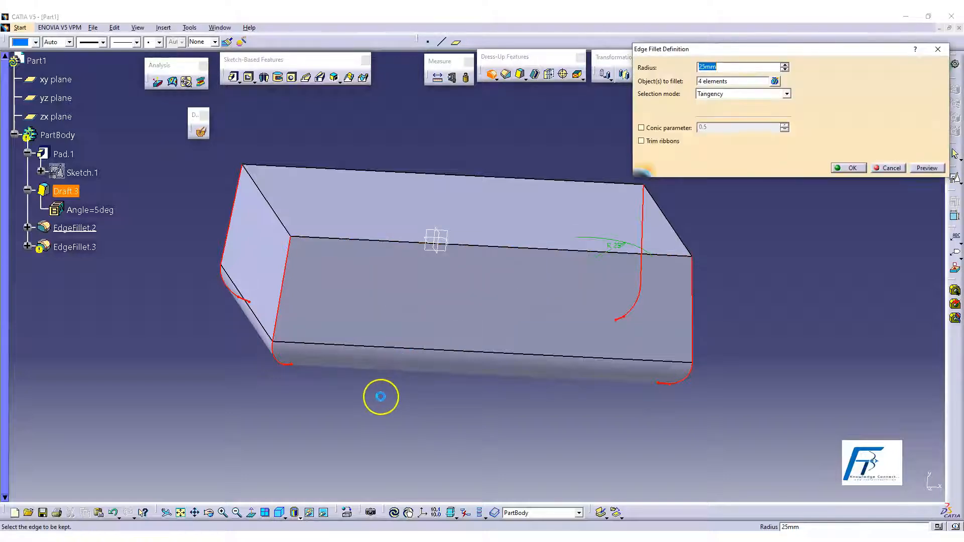
Set the corner fillet radius to 20 mm, apply it, and inspect where the corner fillets meet the lower fillet
type("20")
left_click(849, 167)
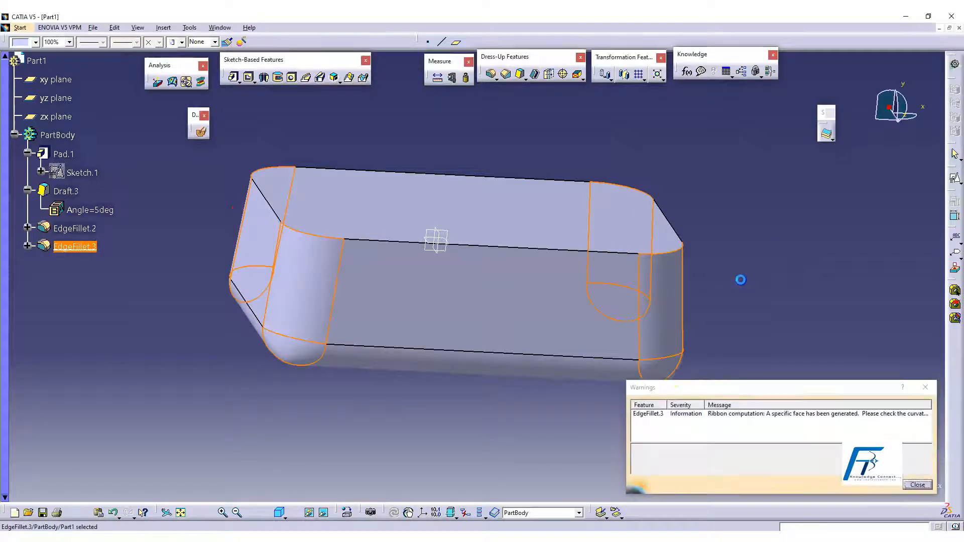
left_click(918, 485)
middle_click_drag(442, 477, 497, 235)
middle_click_drag(442, 295, 542, 429)
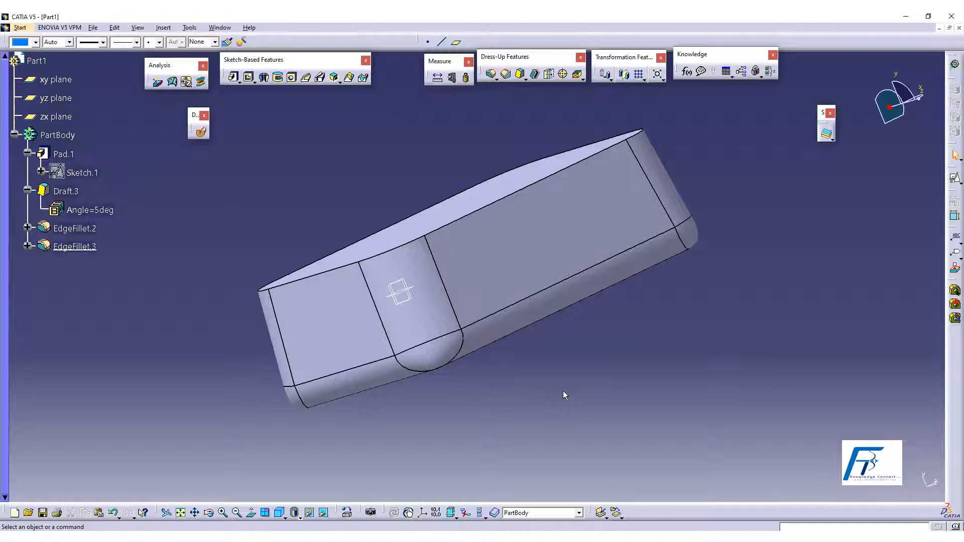
Undo the corner fillets and the lower perimeter fillet, going back to the block with only the 5-degree draft
key("ctrl+z")
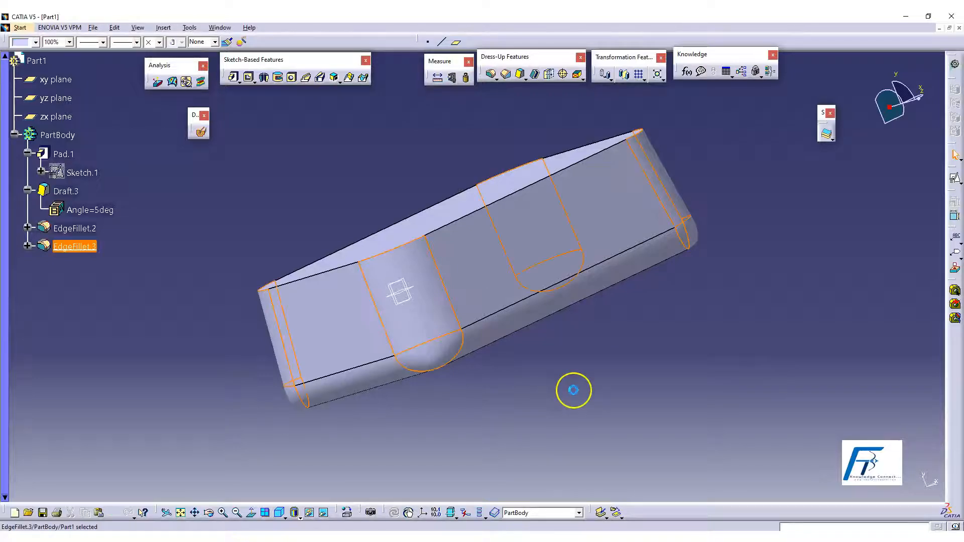
key("ctrl+z")
middle_click_drag(722, 328, 496, 377)
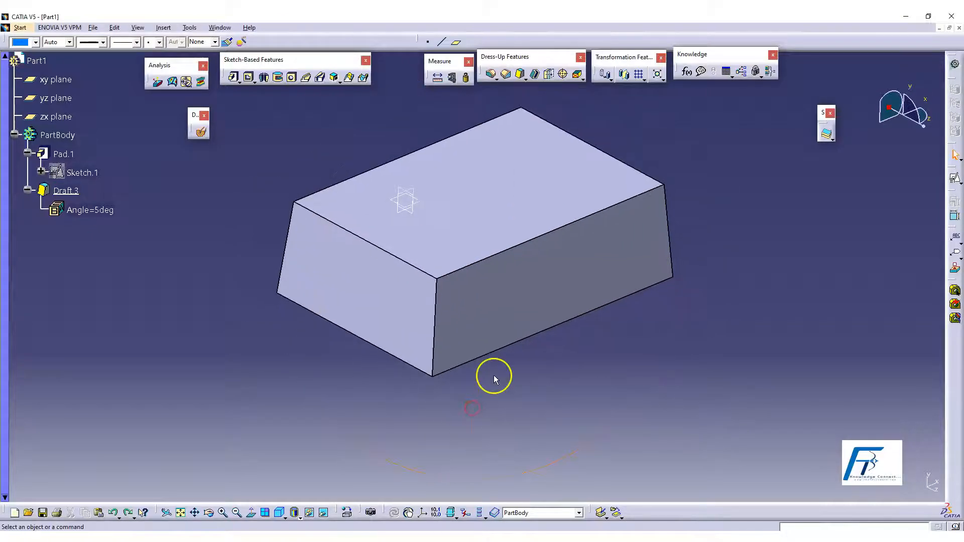
Fillet the four slanted corner edges of the drafted block with a 25 mm radius using tangency selection
left_click(491, 75)
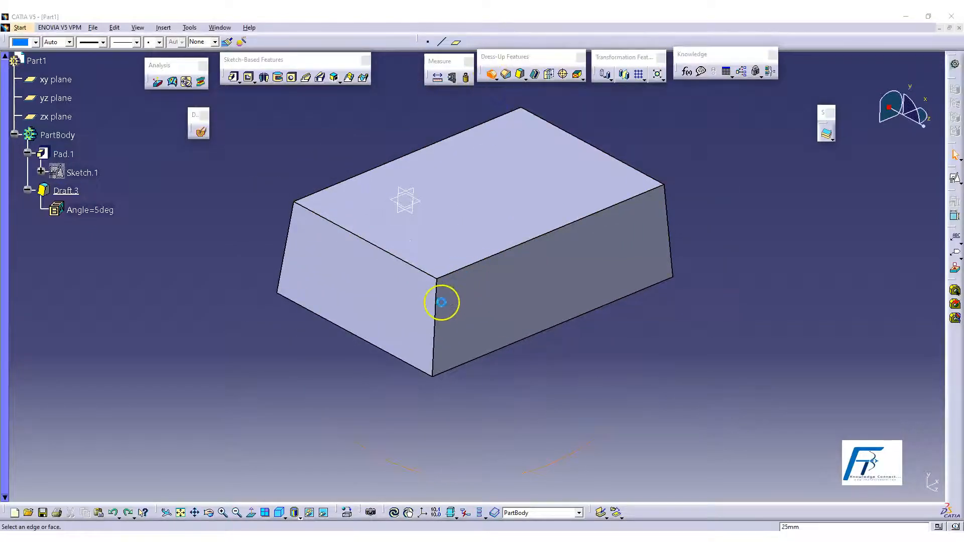
left_click(436, 295)
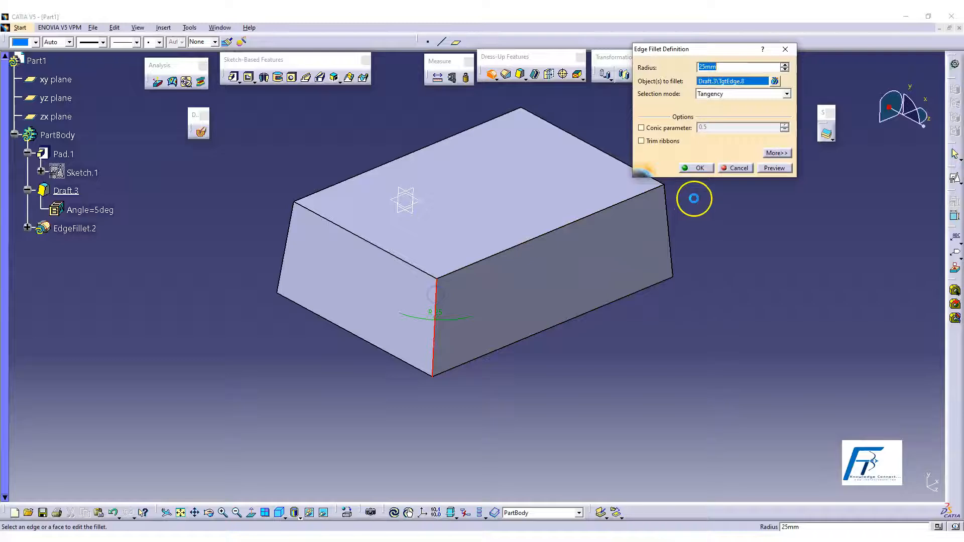
left_click(667, 209)
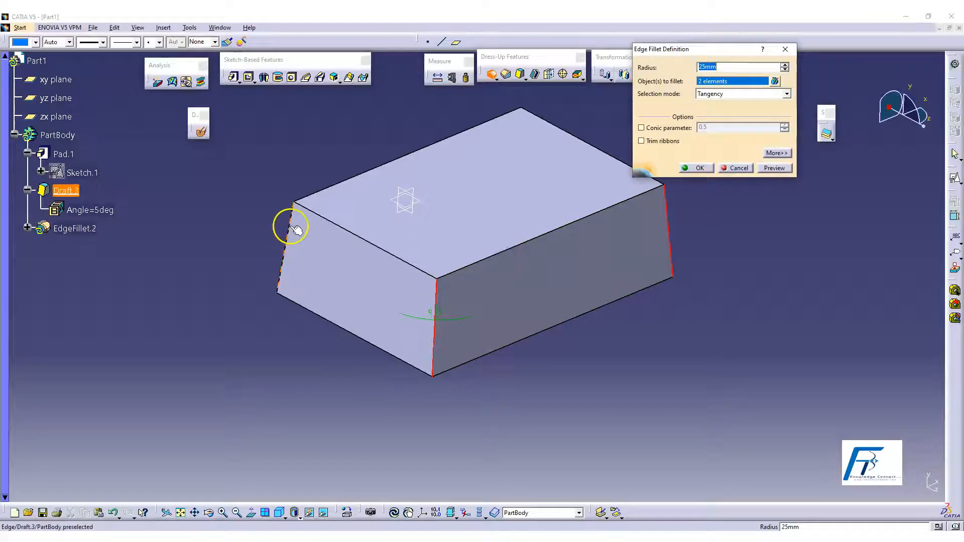
left_click(291, 225)
middle_click_drag(596, 359, 528, 392)
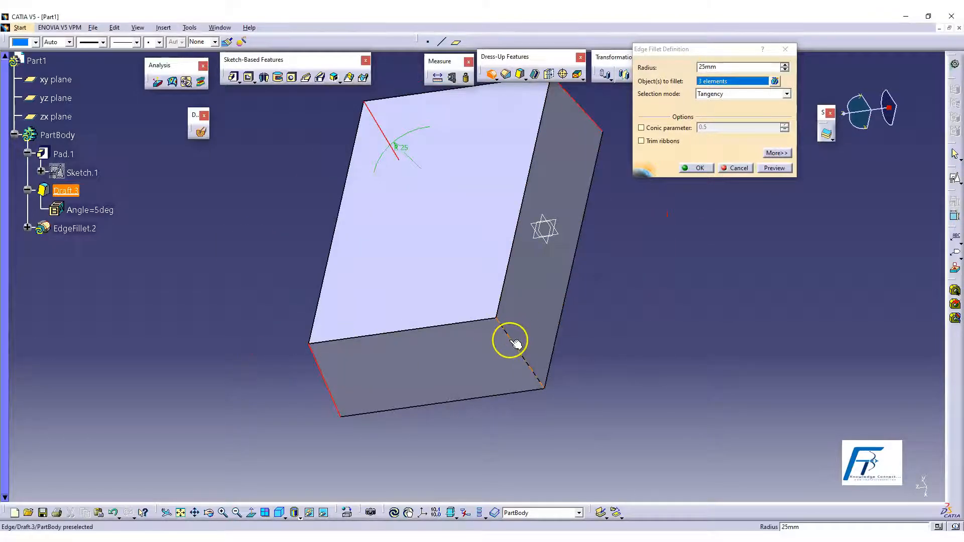
left_click(516, 343)
middle_click_drag(207, 381, 577, 271)
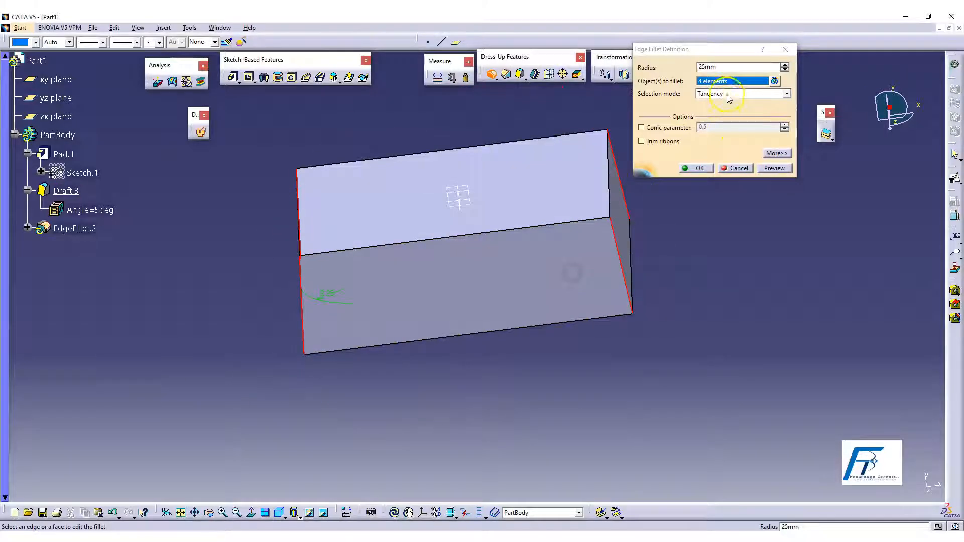
left_click(699, 168)
middle_click_drag(564, 370, 591, 352)
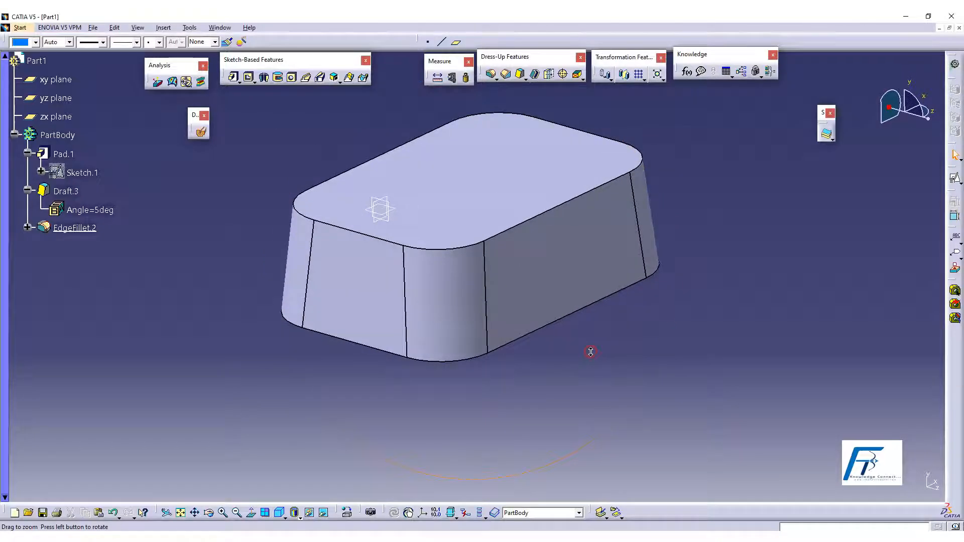
Fillet the lower perimeter edge of the block with a 10 mm radius using tangency propagation
left_click(578, 312)
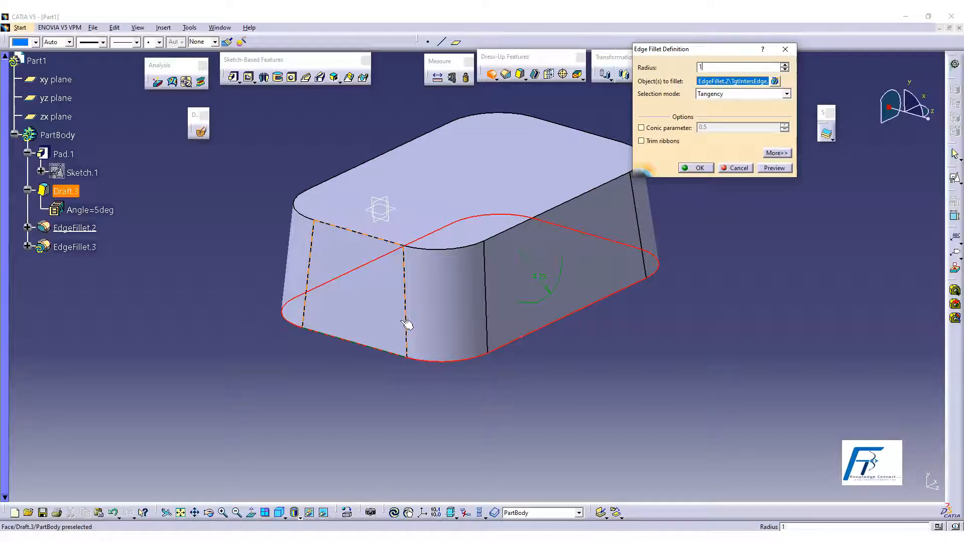
left_click(697, 168)
left_click(693, 302)
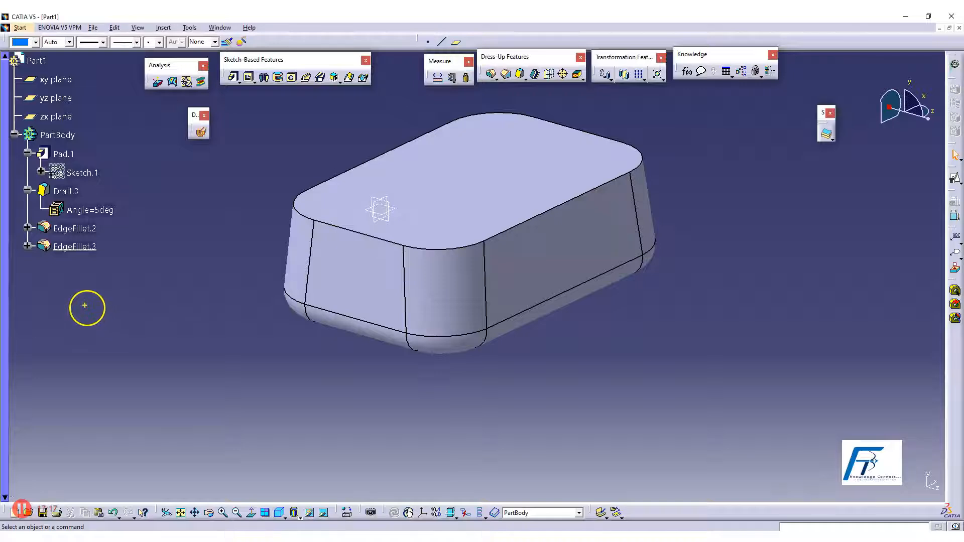
type("PDF")
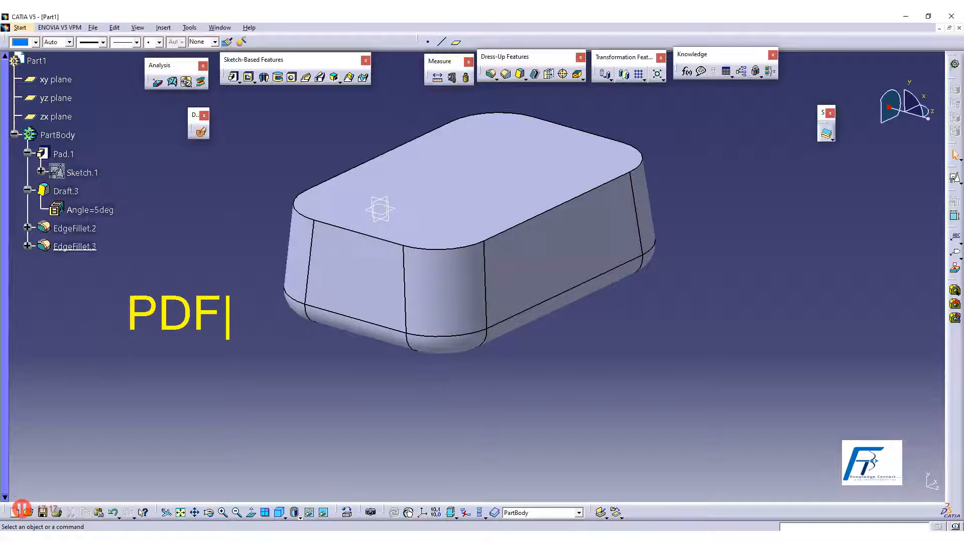
left_click(219, 291)
left_click_drag(134, 289, 139, 272)
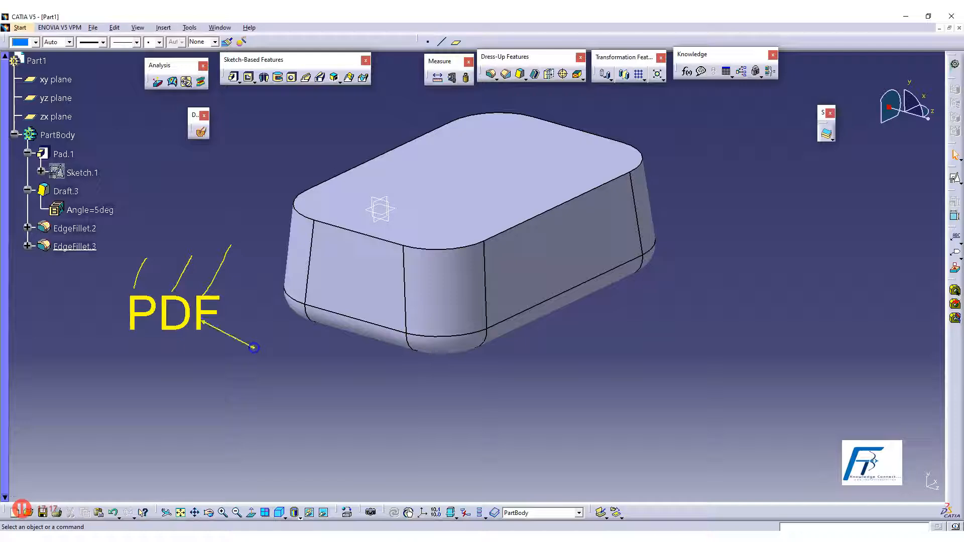
left_click(239, 356)
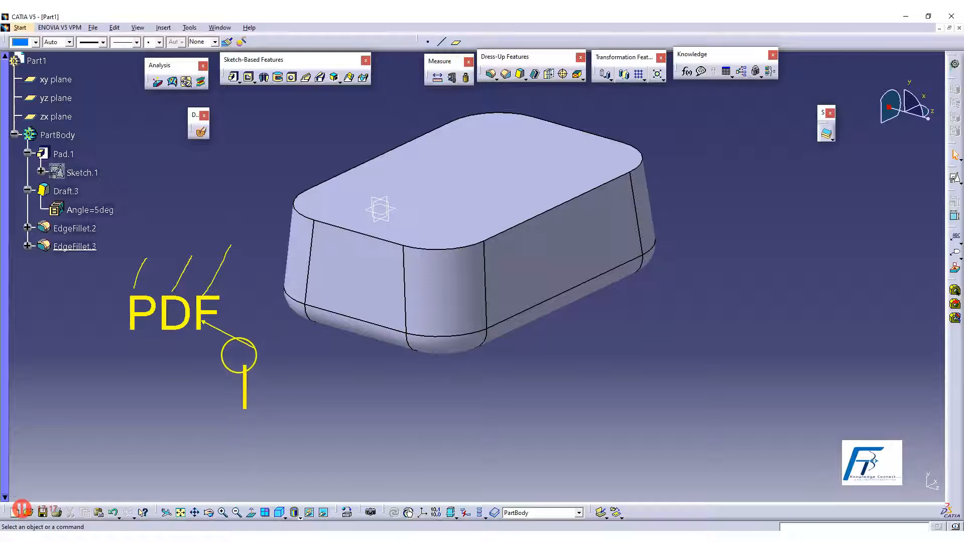
type("Ve")
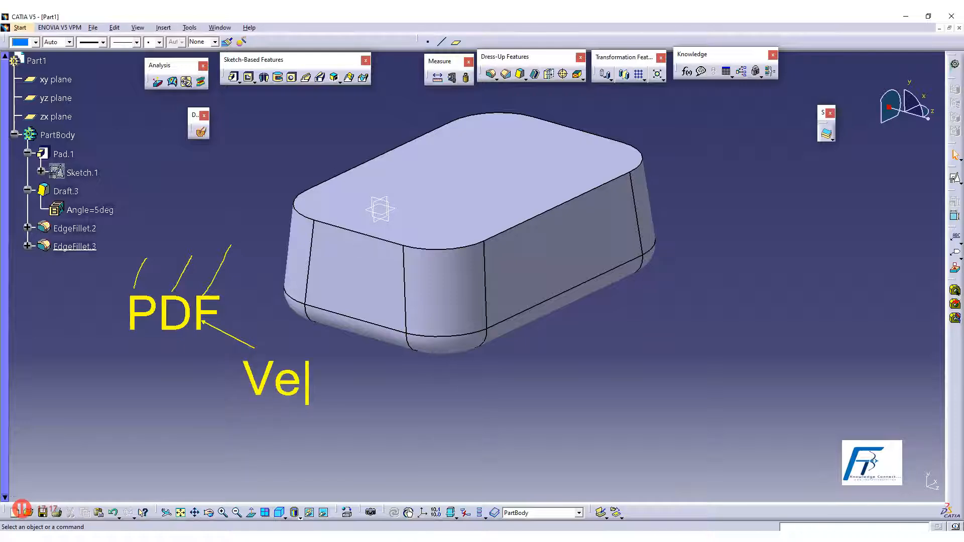
type("rtical ")
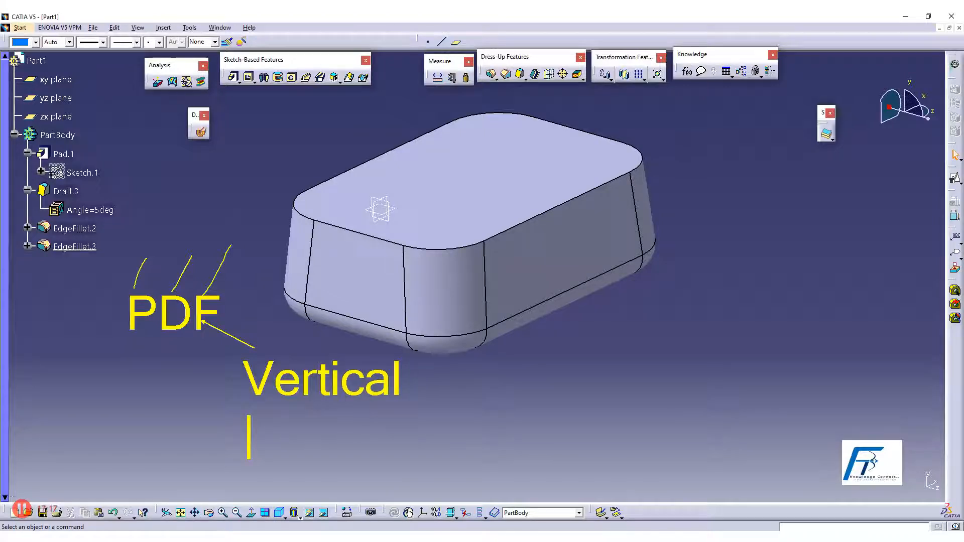
type("Hoe")
key("BackSpace")
type("r")
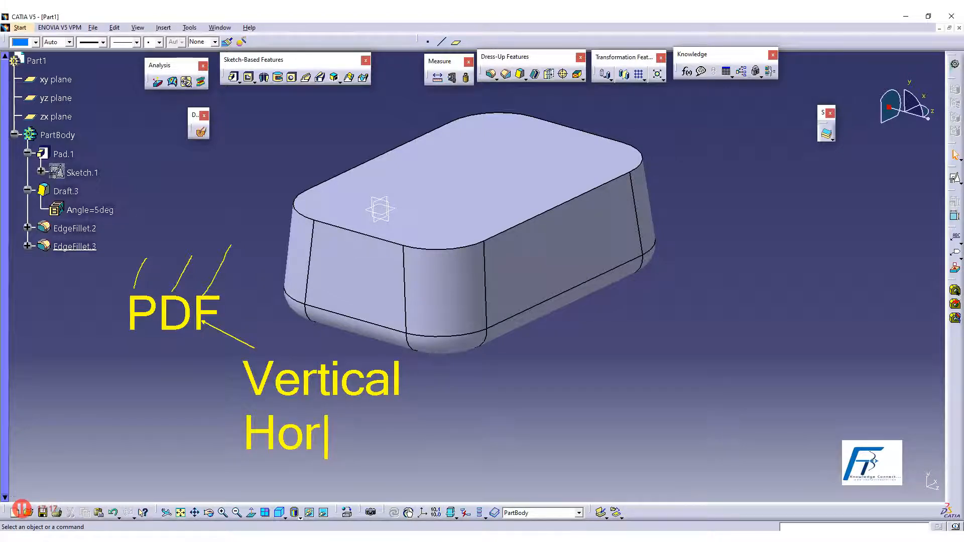
type("izona")
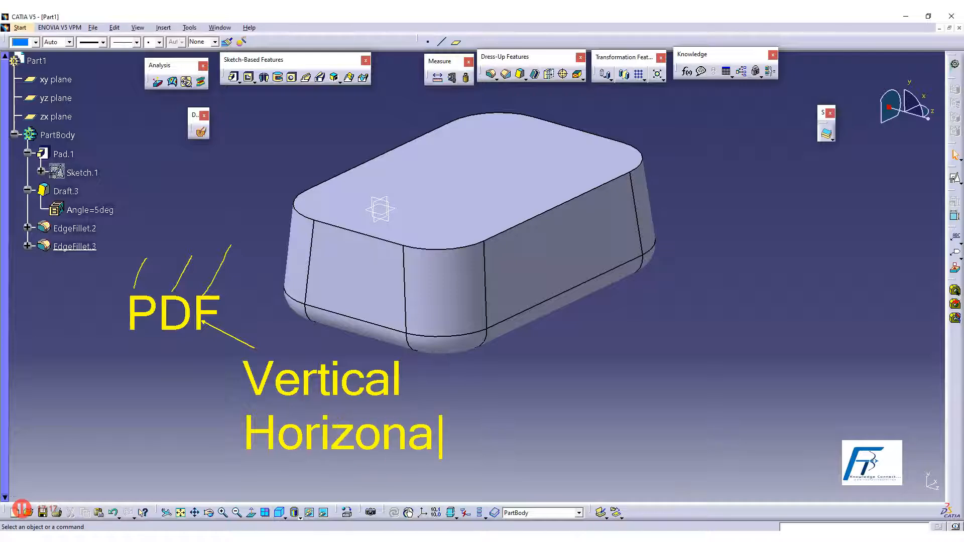
key("BackSpace")
type("t")
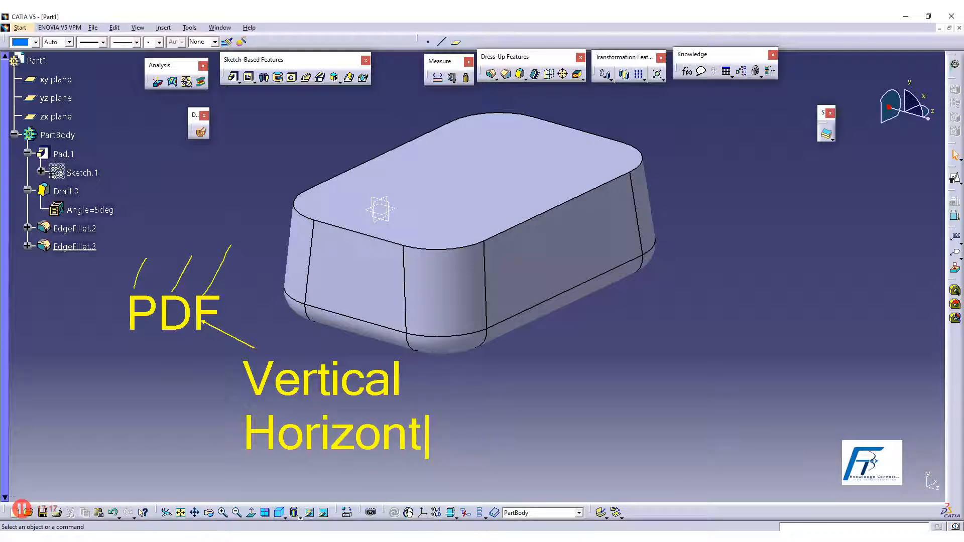
type("al")
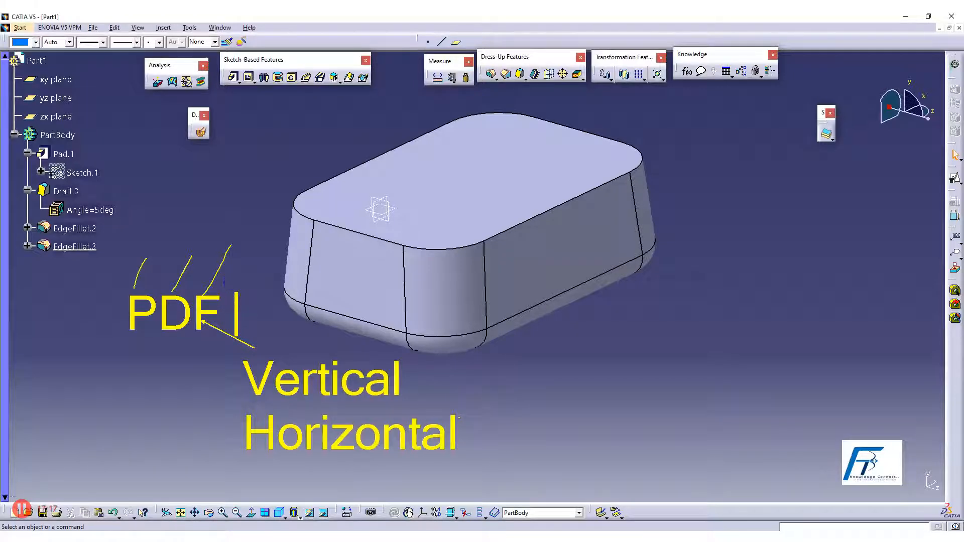
type("Shell")
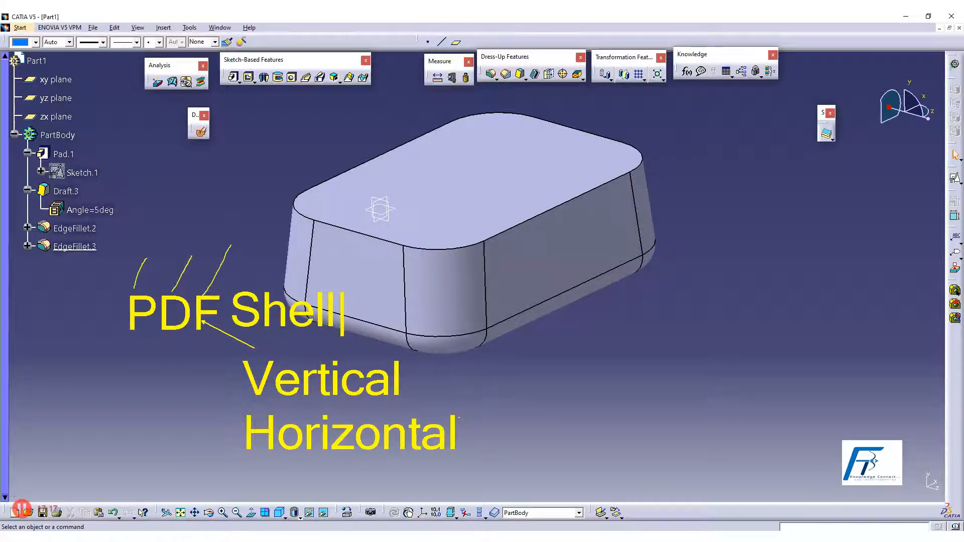
left_click(336, 283)
mouse_move(246, 269)
left_mouse_down()
mouse_move(227, 291)
mouse_move(279, 351)
mouse_move(361, 301)
mouse_move(263, 255)
left_mouse_up()
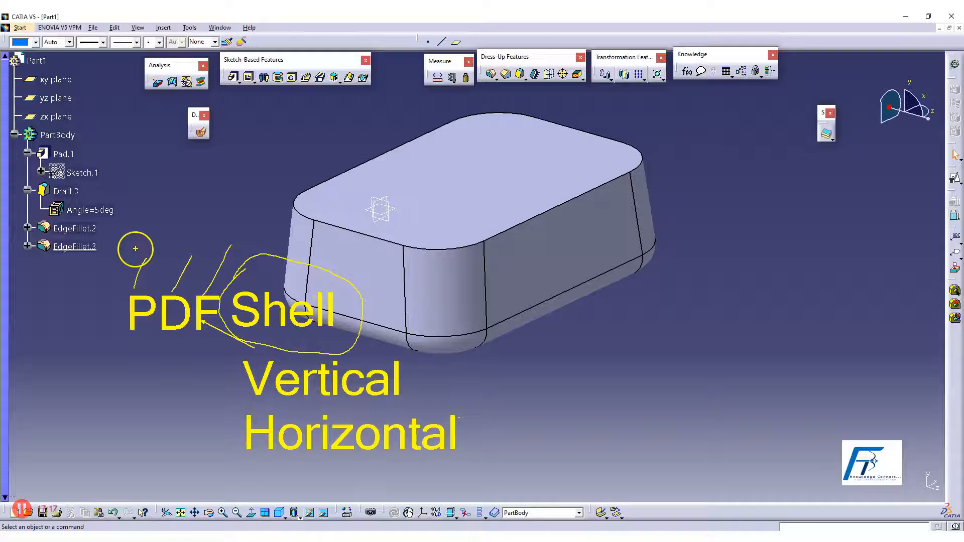
key("Escape")
Edit the lower perimeter fillet and set its radius to 5 mm
mouse_move(549, 310)
middle_mouse_down()
mouse_move(542, 350)
mouse_move(555, 392)
mouse_move(405, 368)
middle_mouse_up()
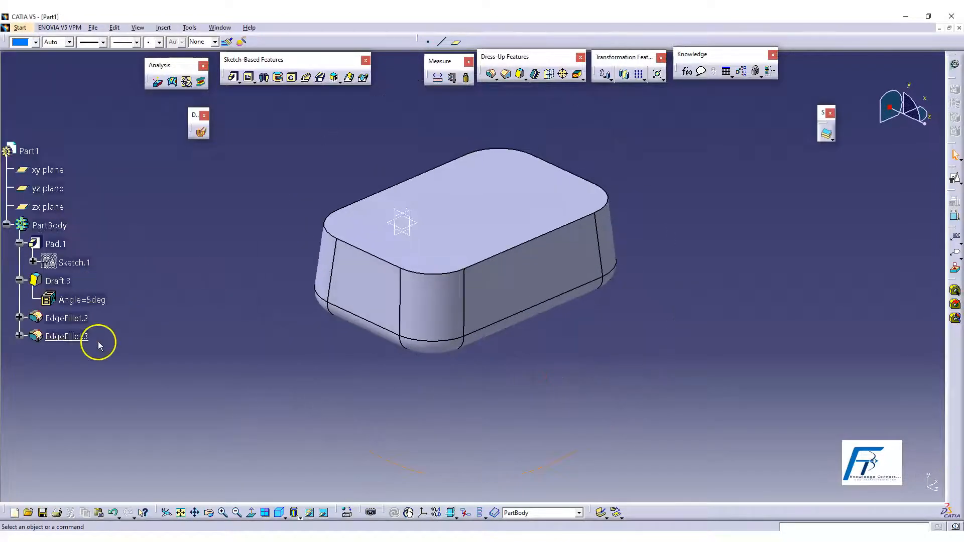
double_click(75, 337)
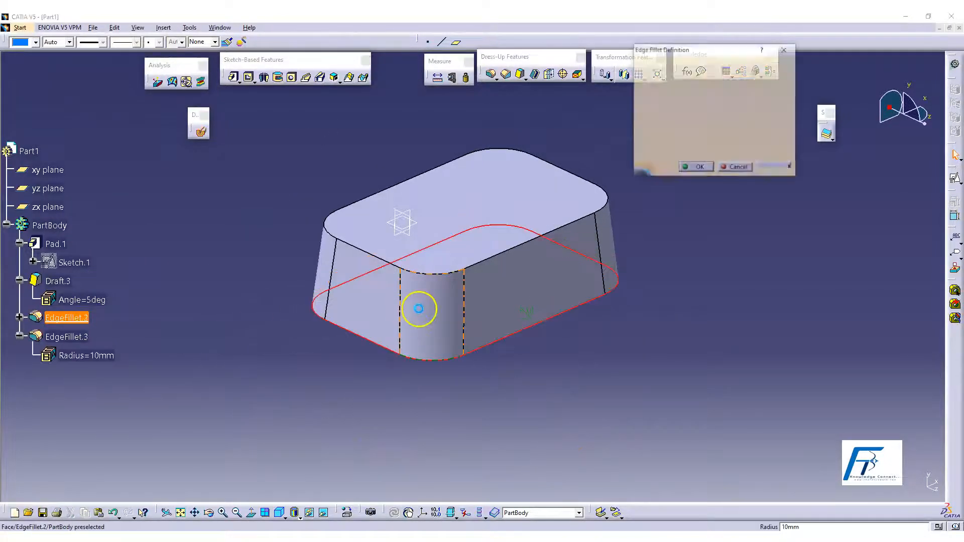
type("5")
key("Return")
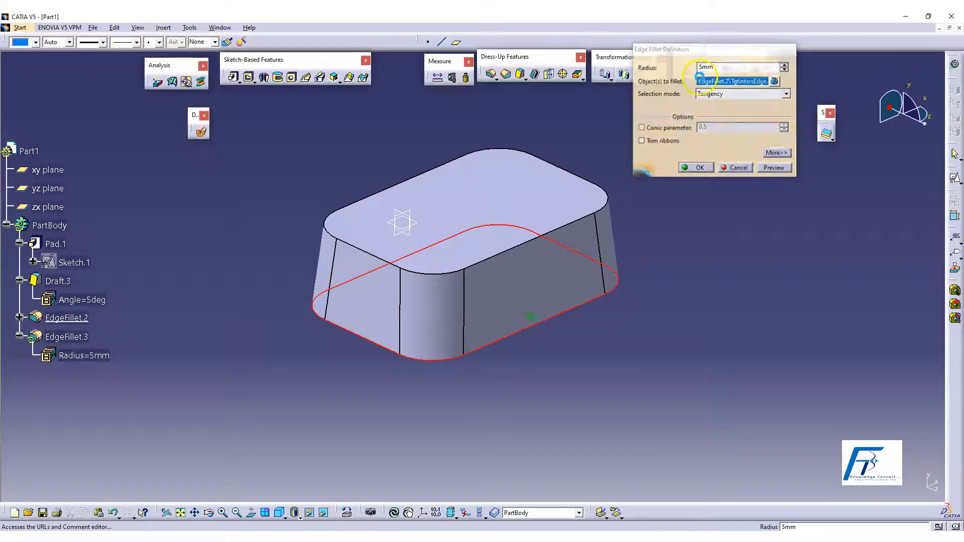
middle_click_drag(570, 322, 646, 318)
left_click(646, 317)
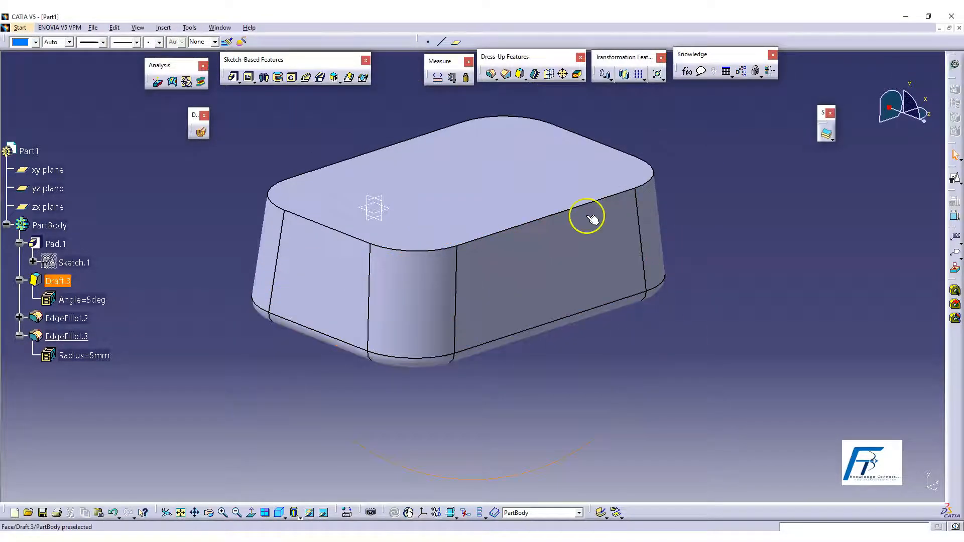
Shell the drafted and filleted block with a 2 mm inside thickness, removing the large flat face opposite the filleted perimeter
left_click(536, 75)
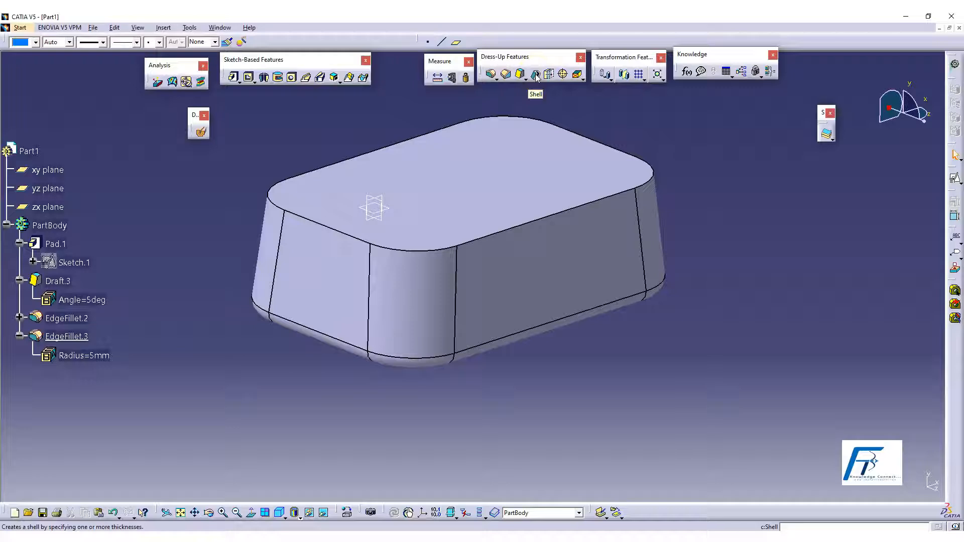
left_click(536, 75)
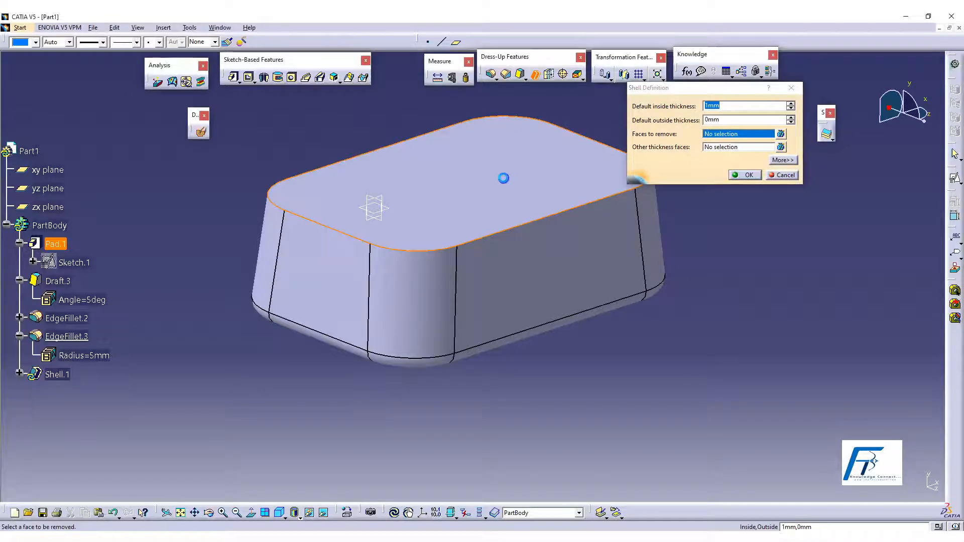
left_click(503, 180)
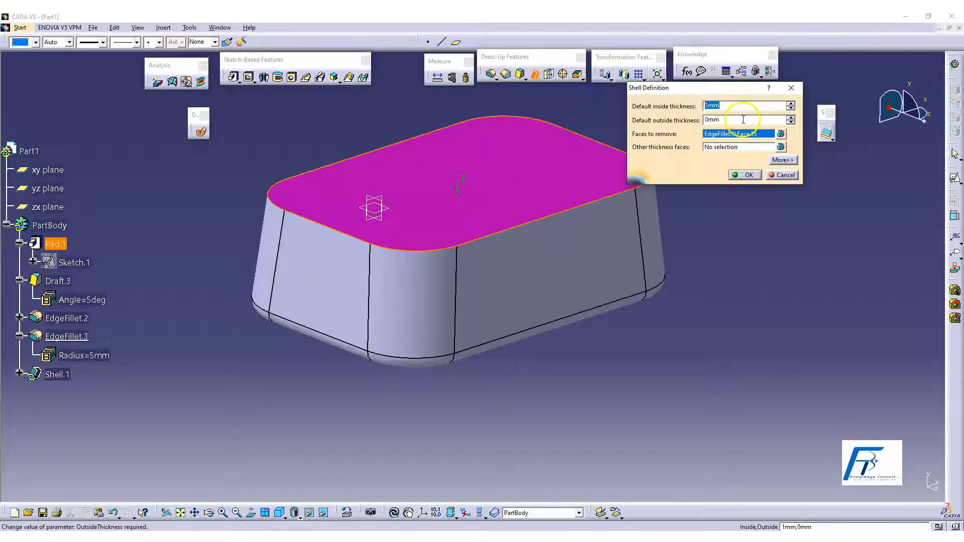
left_click(715, 103)
type("2")
left_click(745, 175)
middle_click_drag(466, 221, 430, 254)
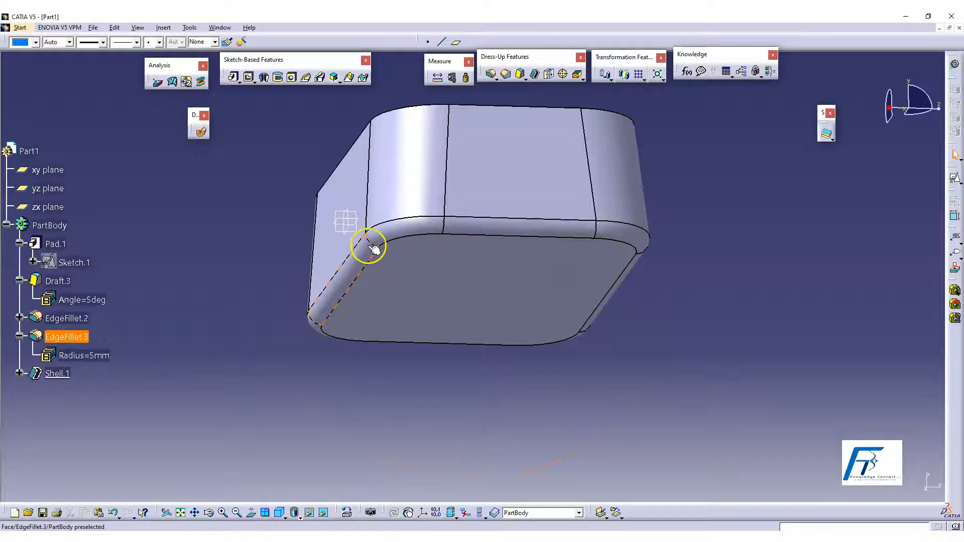
middle_click_drag(514, 221, 381, 267)
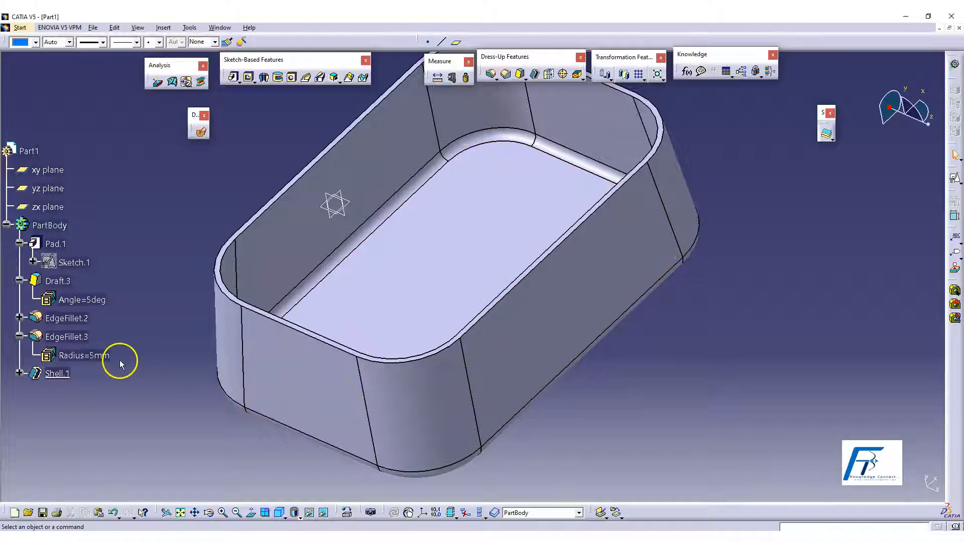
Undo the shell, going back to the solid block with draft and fillets
key("ctrl+z")
middle_click_drag(628, 408, 517, 390)
left_click(491, 215)
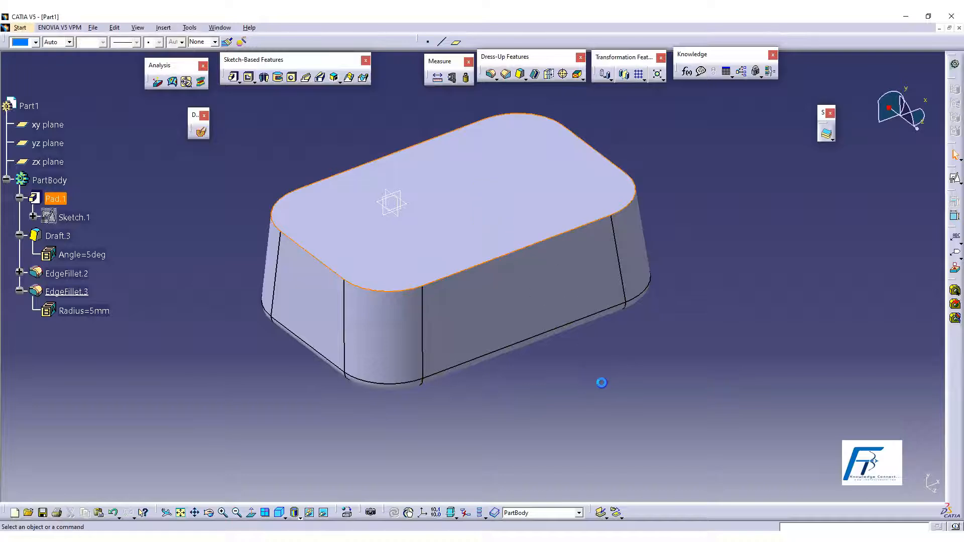
left_click(601, 383)
Hollow out the solid filleted block again with Shell, removing the large face without the 5 mm fillet and using a 2 mm inside thickness
left_click(535, 74)
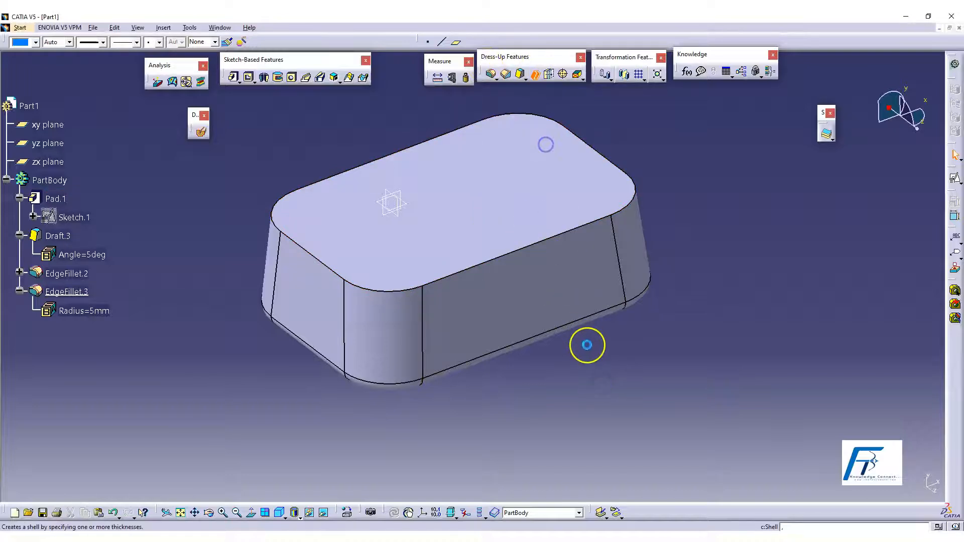
left_click(476, 174)
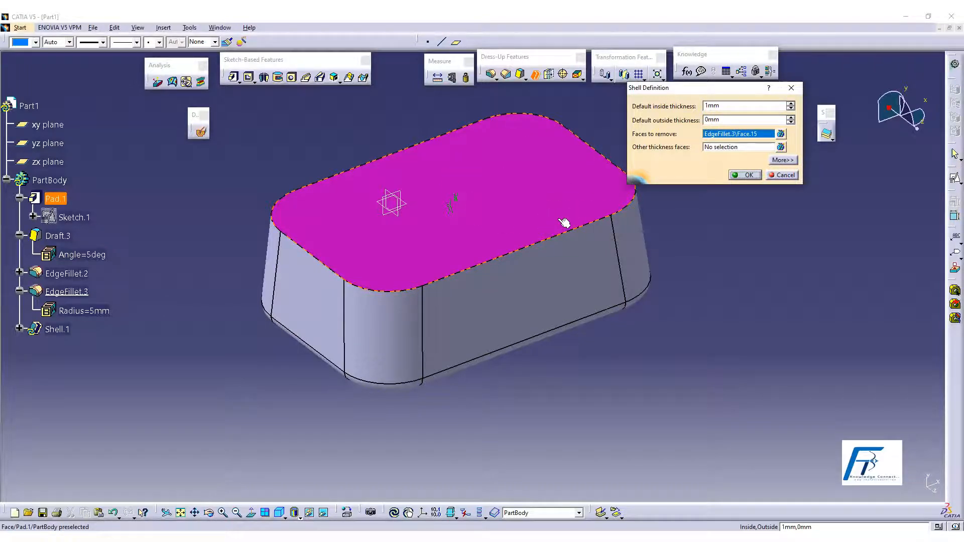
double_click(742, 104)
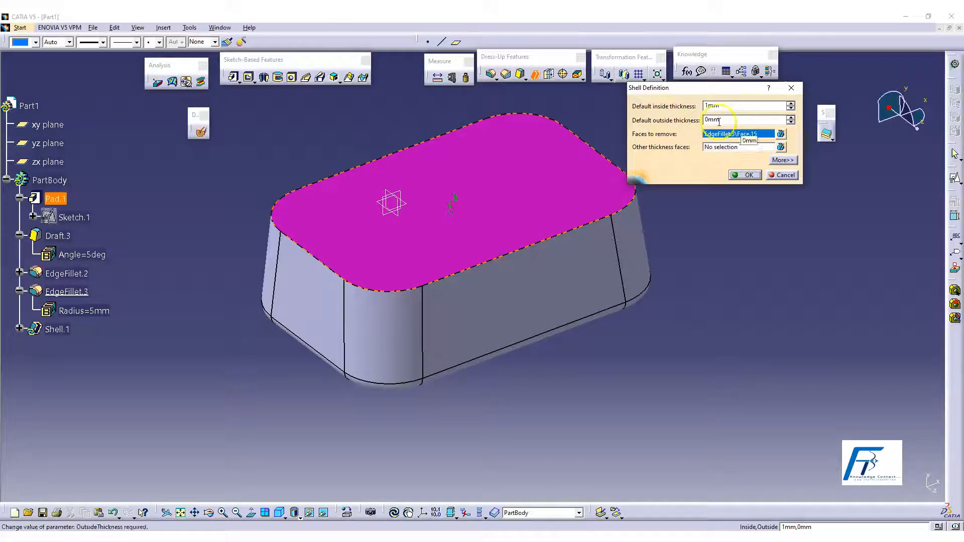
type("2")
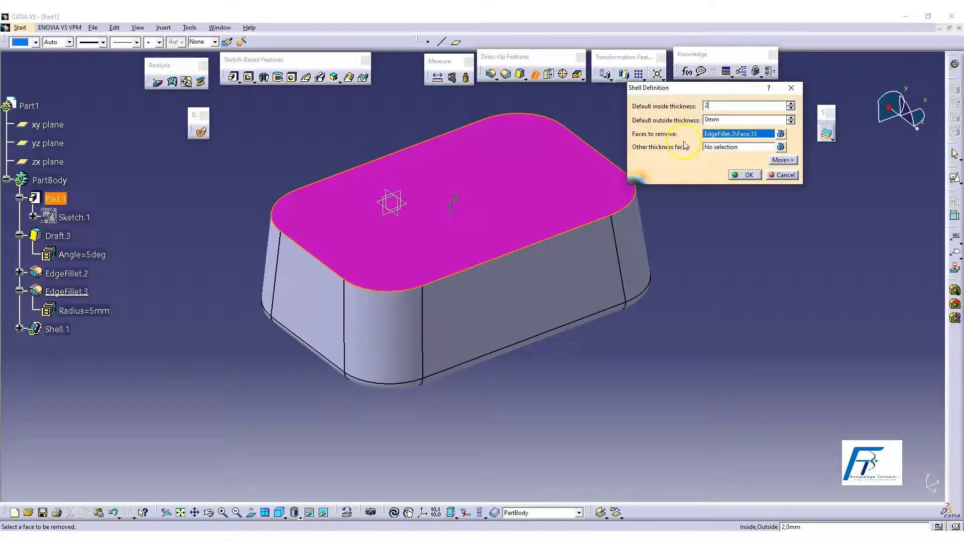
left_click(748, 175)
left_click(732, 350)
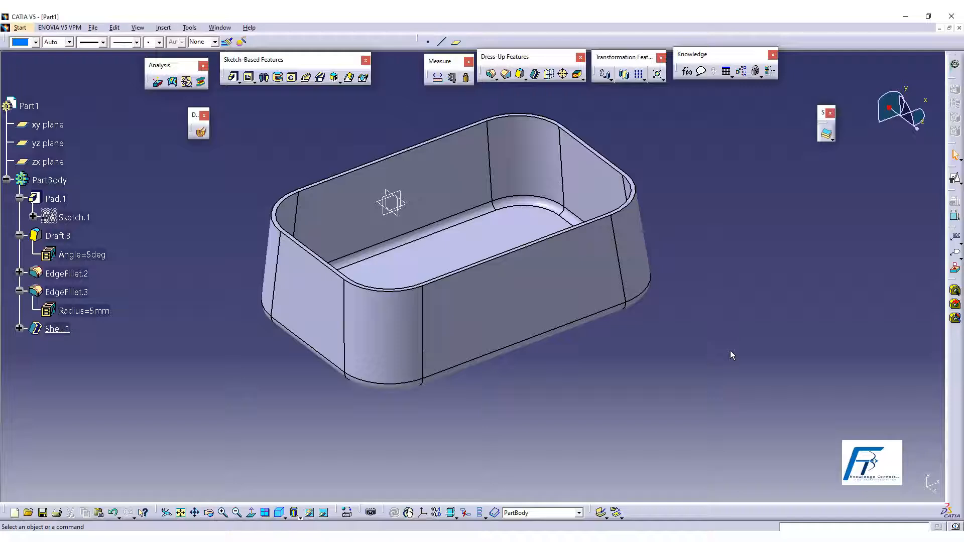
middle_click_drag(714, 233, 577, 317)
left_click(567, 301)
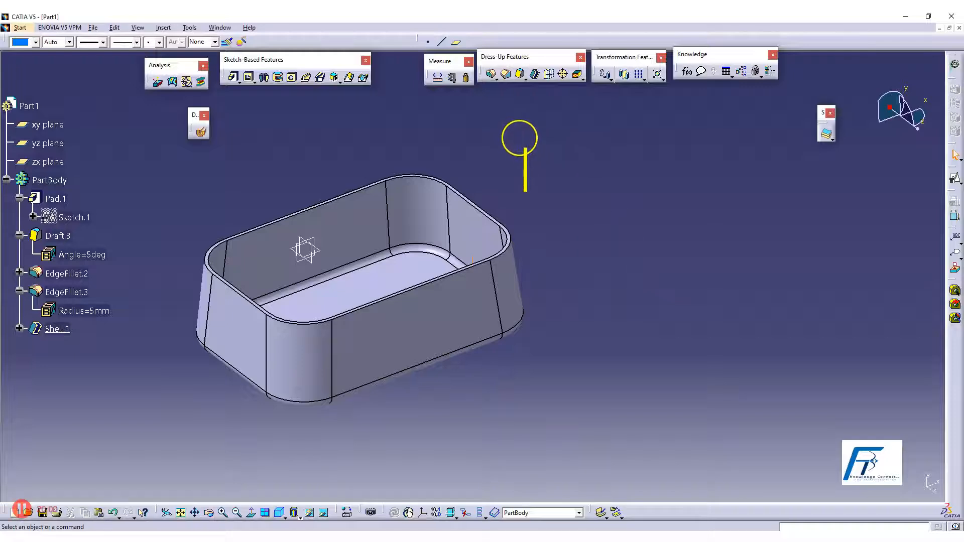
type("PD")
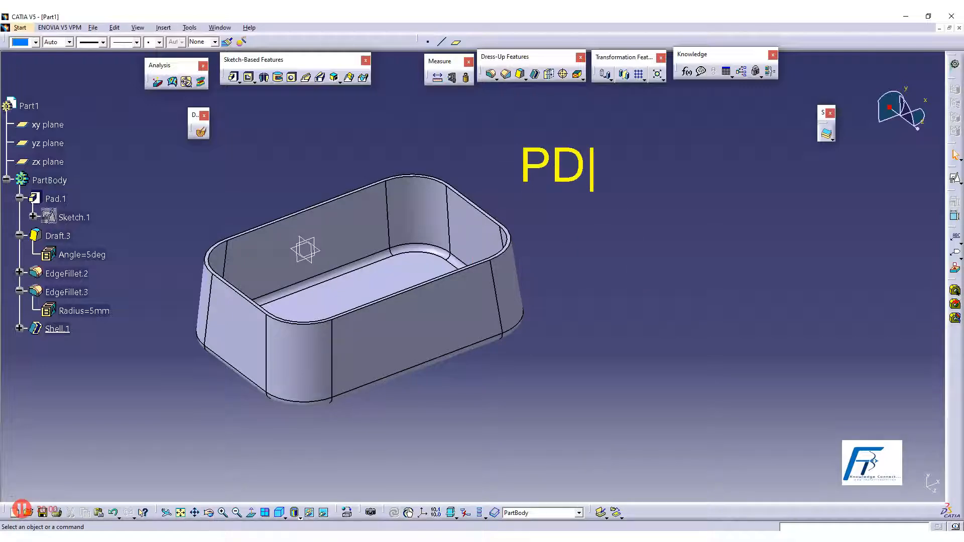
type("FS")
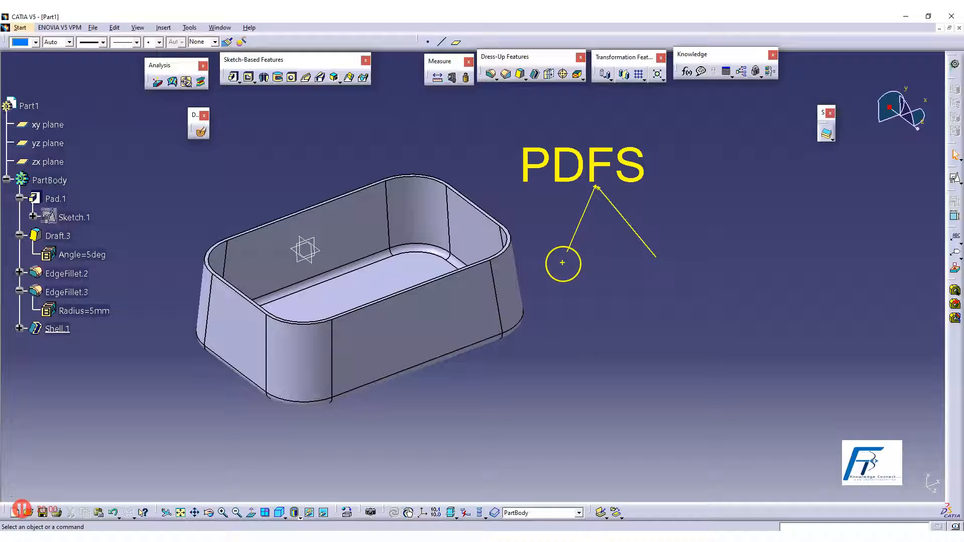
key("t")
left_click(544, 246)
type("Vt")
left_click(636, 245)
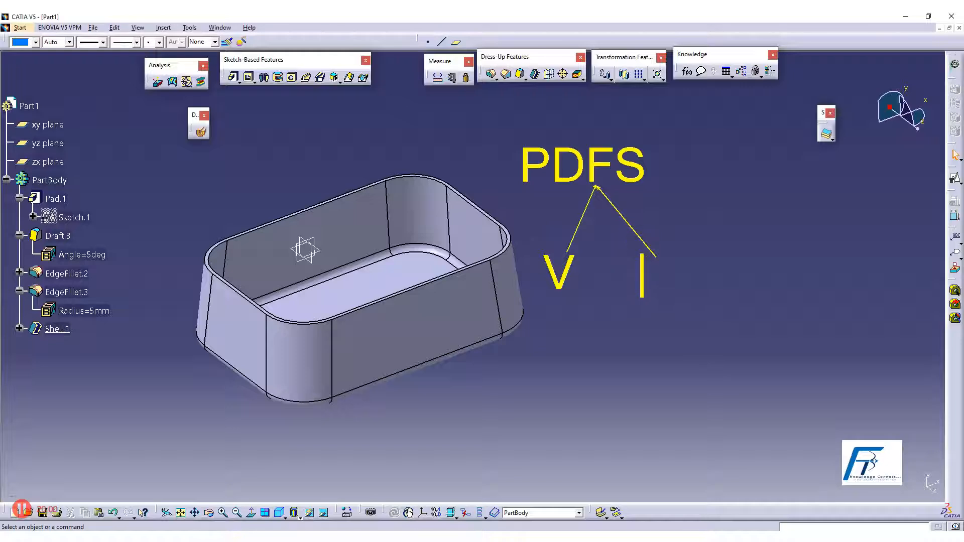
type("H")
key("Escape")
Delete the draft, both edge fillets and the shell from the part body, leaving only the pad
left_click(63, 237)
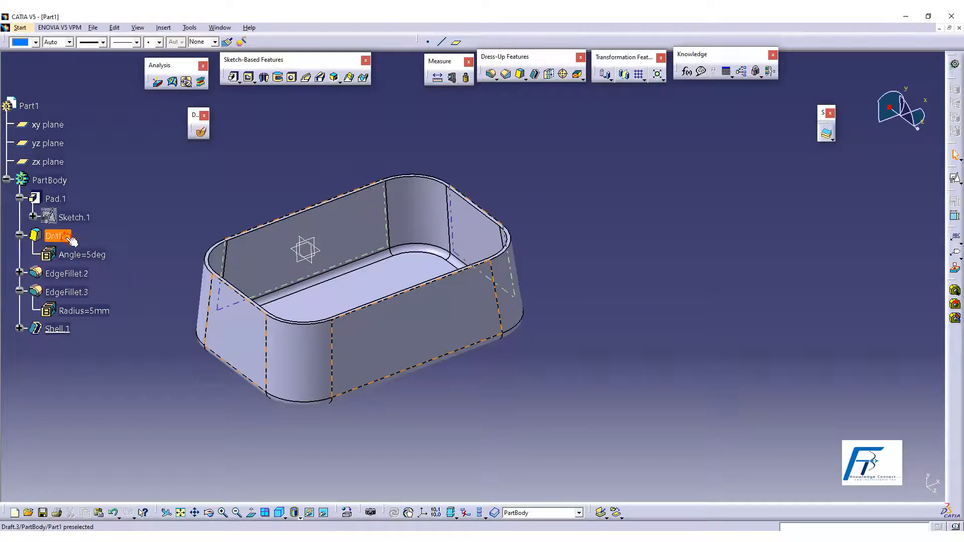
left_click(58, 330, "shift")
right_click(62, 328)
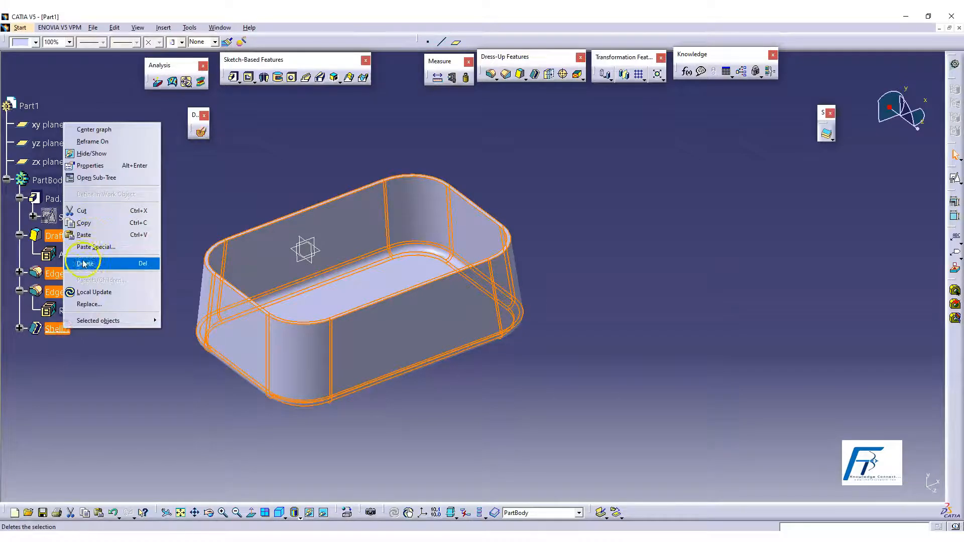
left_click(85, 264)
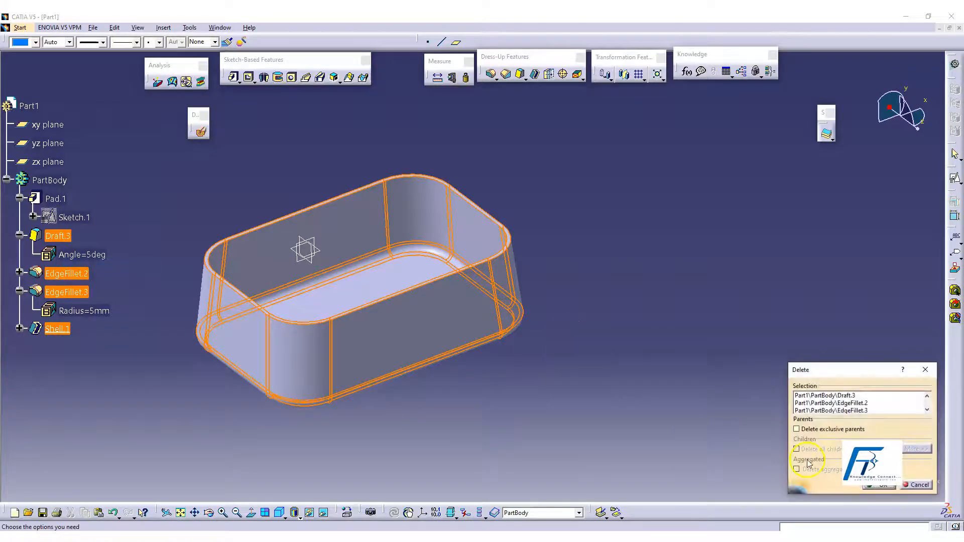
left_click(875, 486)
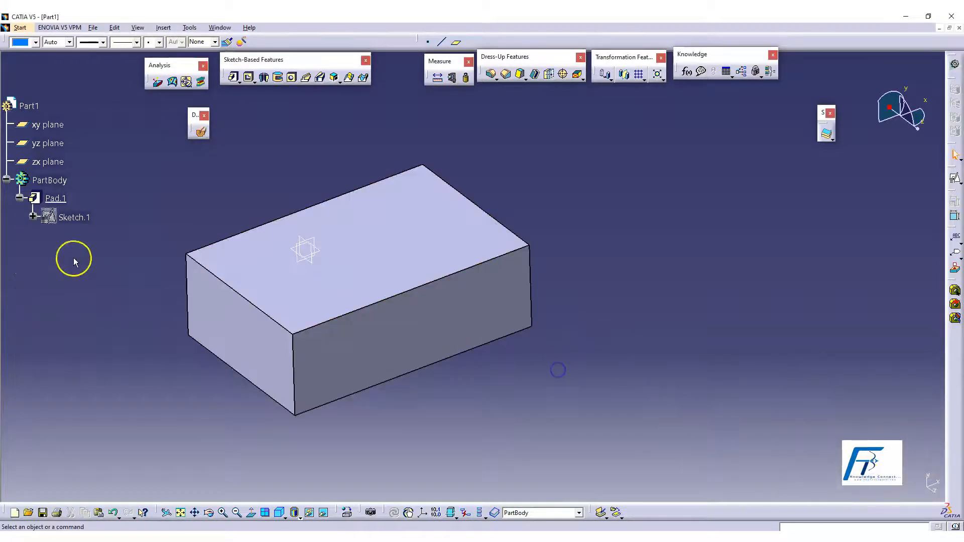
Edit the pad in isometric view, turning on mirrored extent and setting its length to 25 mm
middle_click_drag(475, 333, 495, 362)
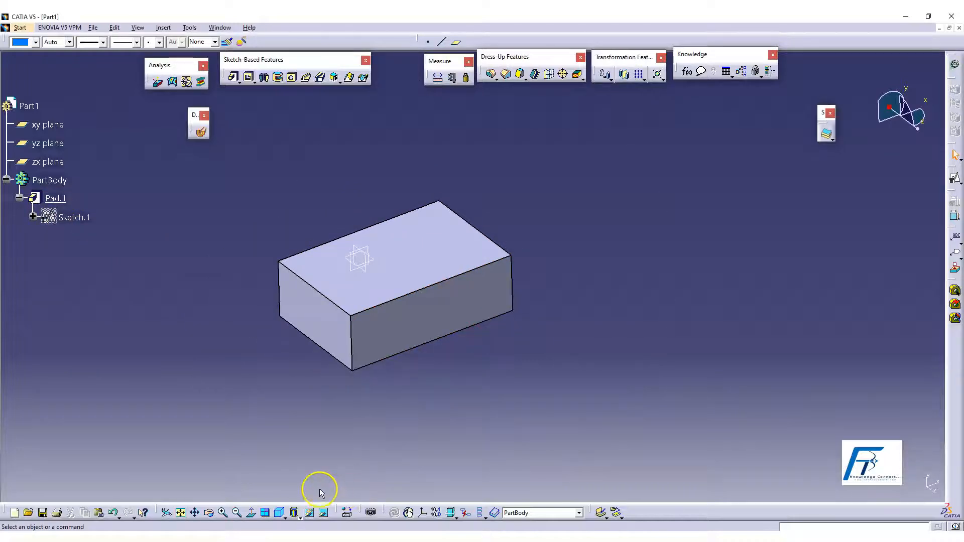
left_click(282, 517)
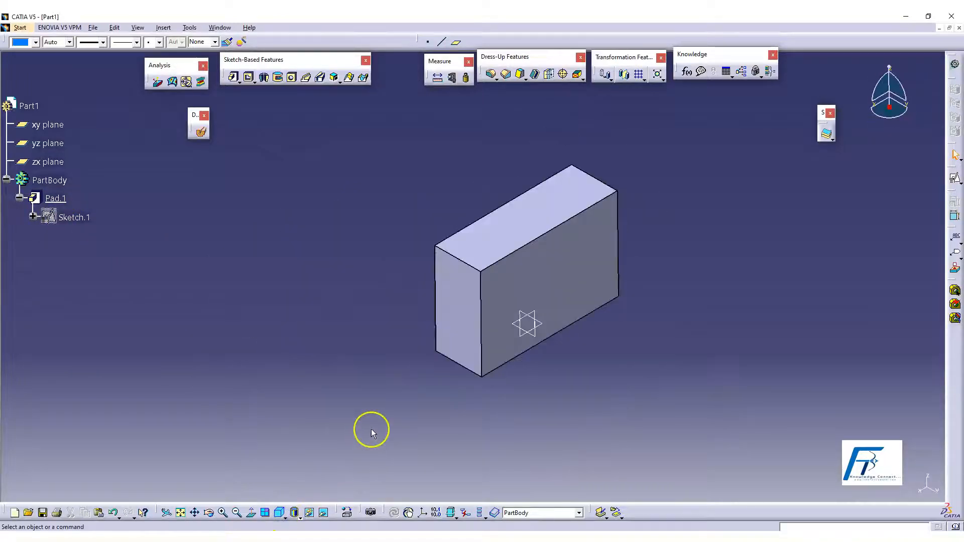
double_click(55, 243)
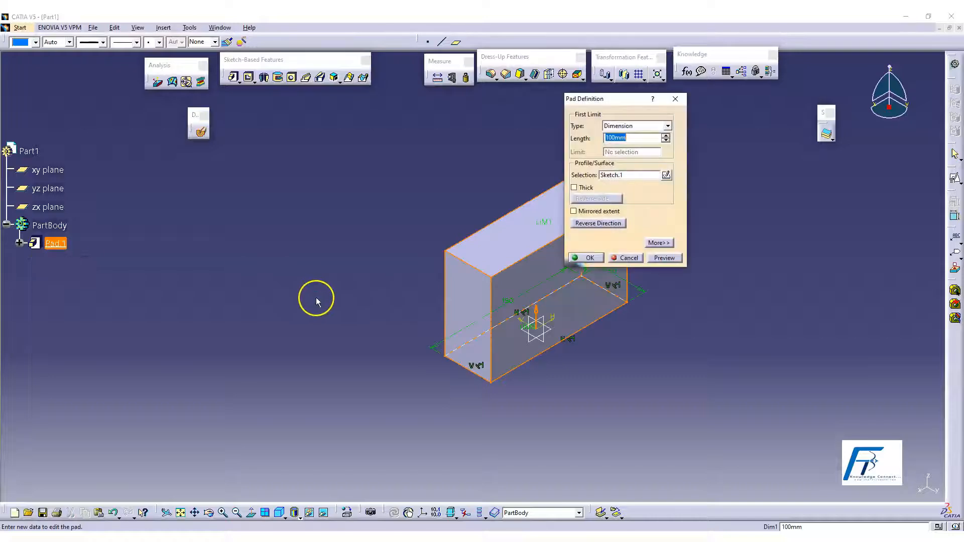
type("5")
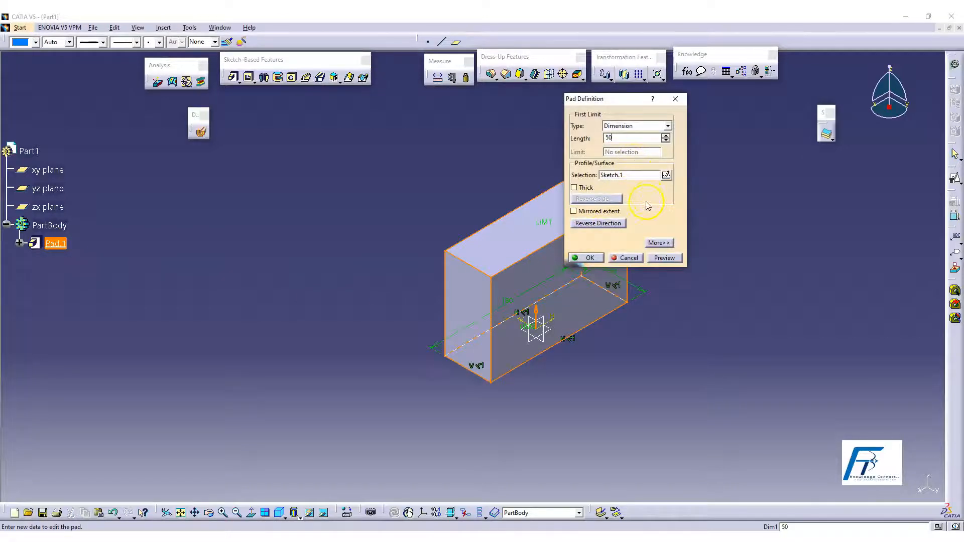
type("0")
left_click(574, 212)
left_click(631, 140)
double_click(631, 140)
type("2")
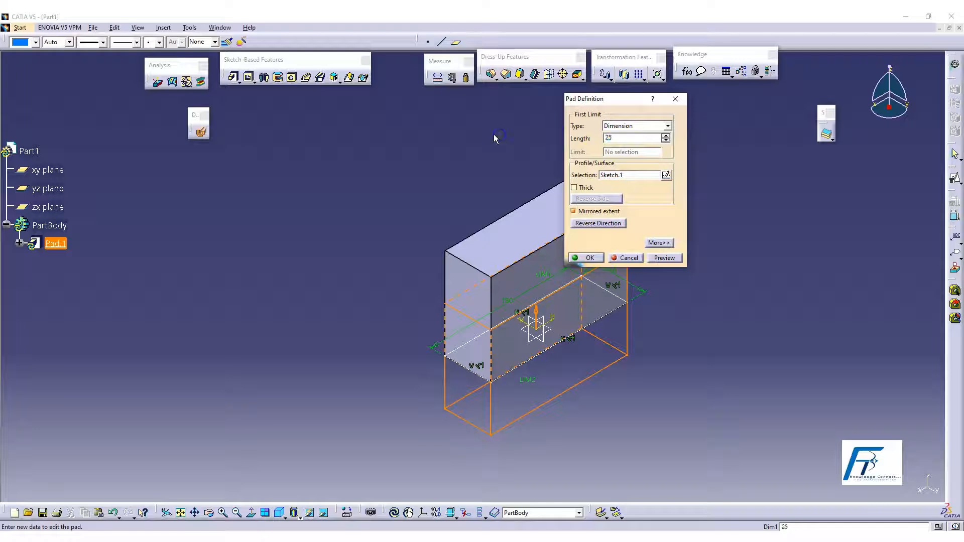
key("Return")
Fillet the four vertical corner edges of the block with a 10 mm radius using tangency selection
left_click(708, 349)
middle_click_drag(709, 349, 534, 118)
left_click(513, 69)
left_click(671, 264)
left_click(689, 324)
middle_click_drag(689, 325, 690, 325)
left_click_drag(670, 339, 661, 347)
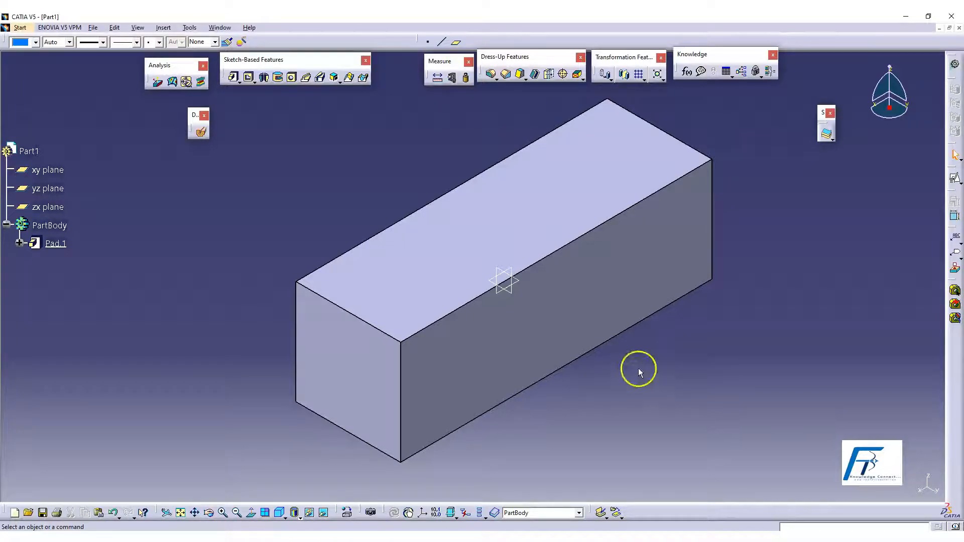
left_click(493, 75)
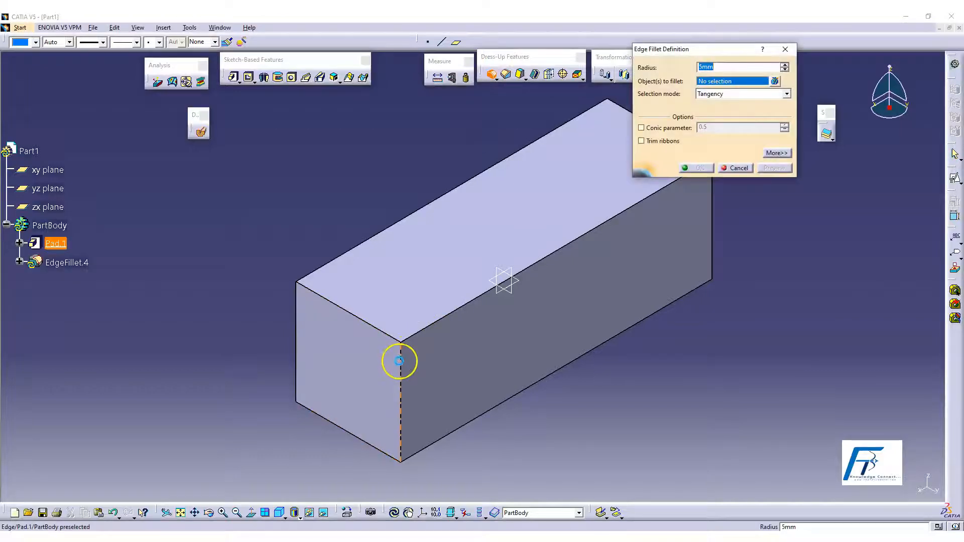
left_click(405, 362)
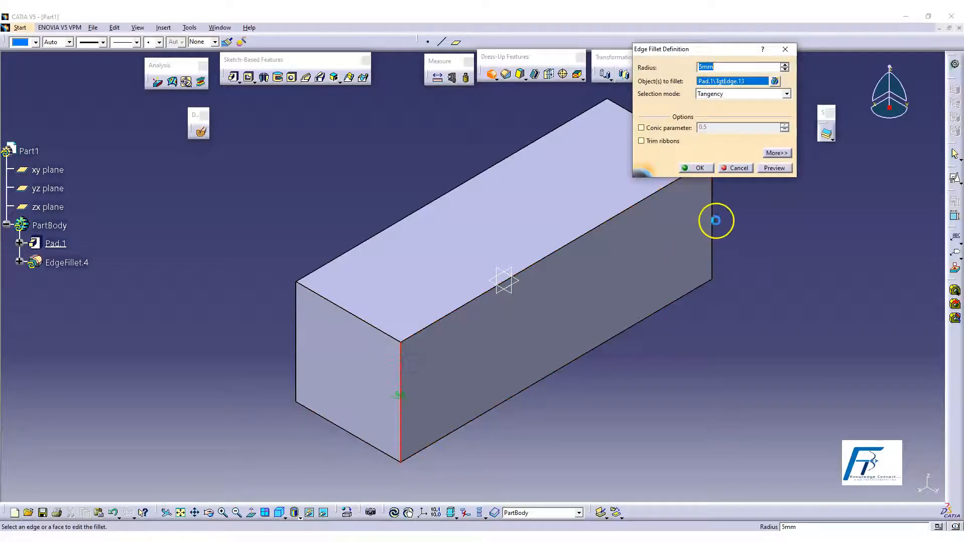
left_click(713, 221)
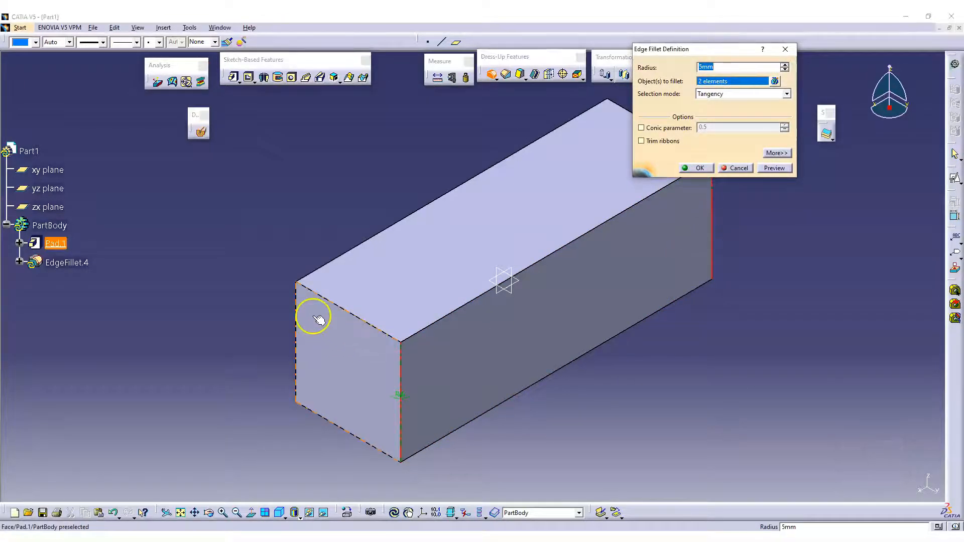
left_click(296, 307)
middle_click_drag(213, 324, 313, 243)
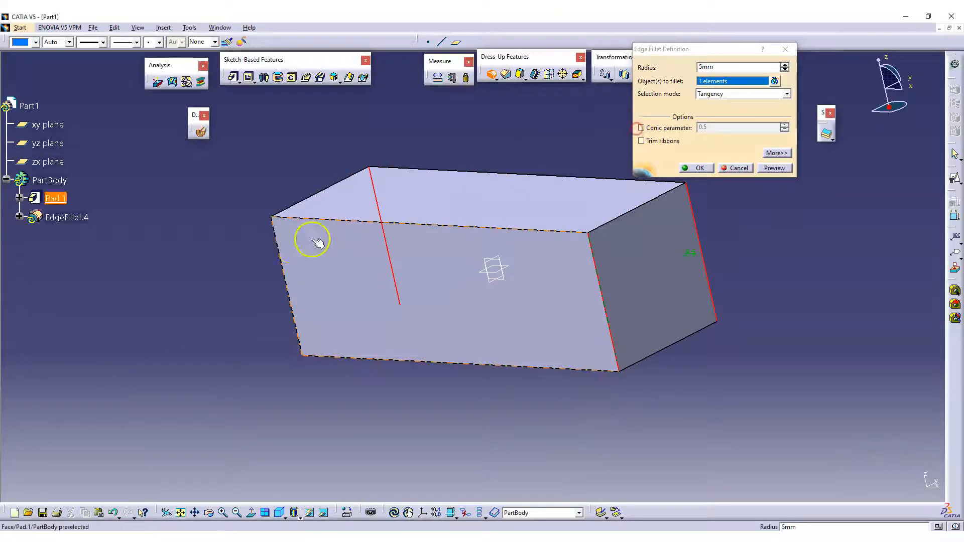
left_click(281, 246)
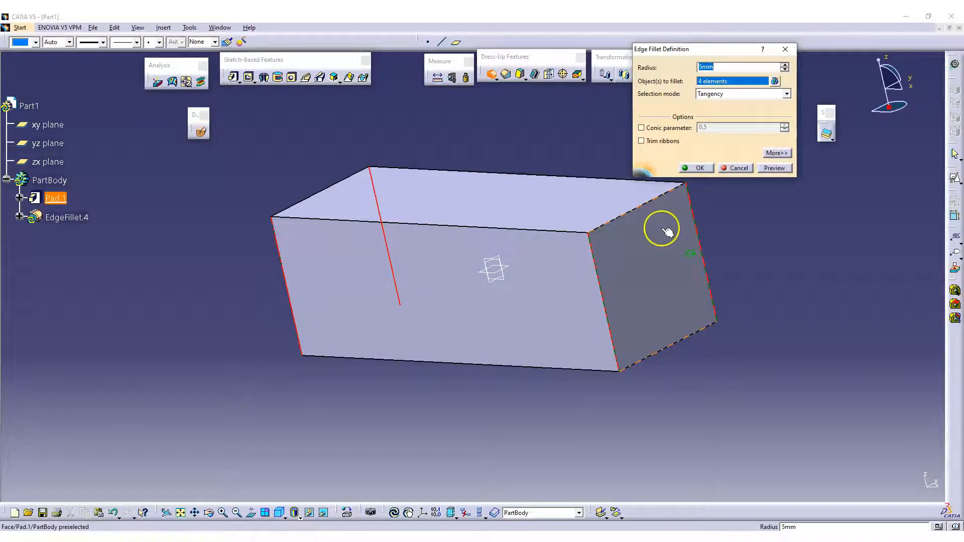
type("10")
key("Return")
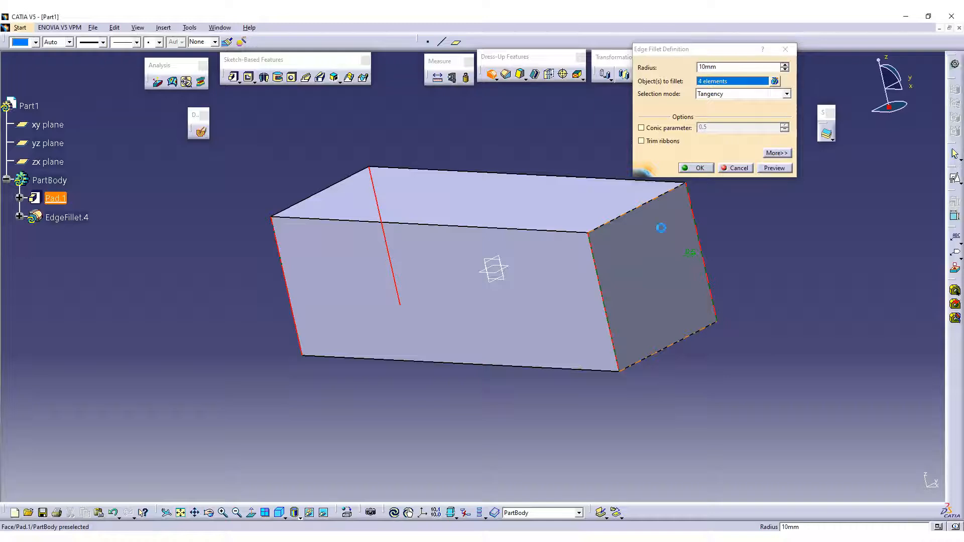
Shell the corner-filleted block with a 2 mm inside thickness, removing its upper face
middle_click_drag(755, 288, 605, 351)
left_click(625, 304)
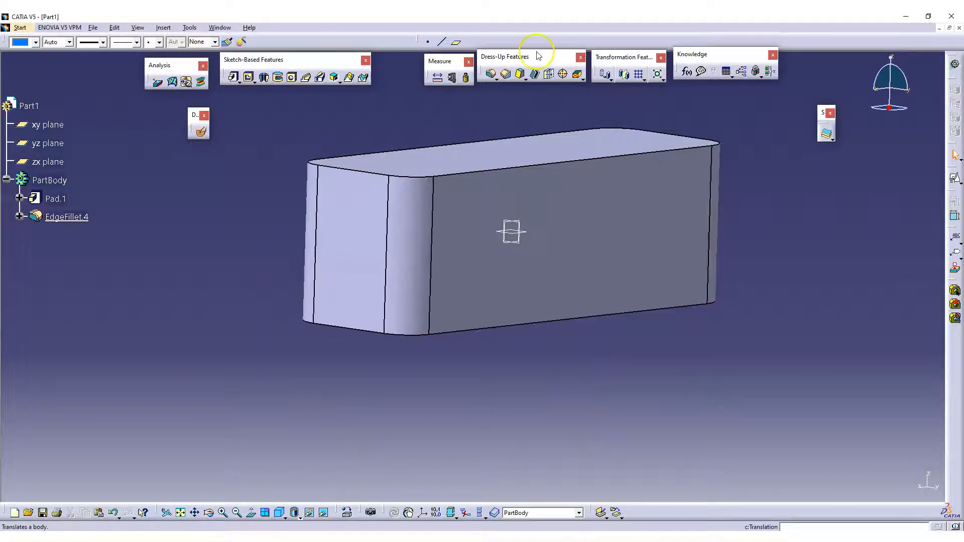
left_click(535, 75)
left_click(517, 155)
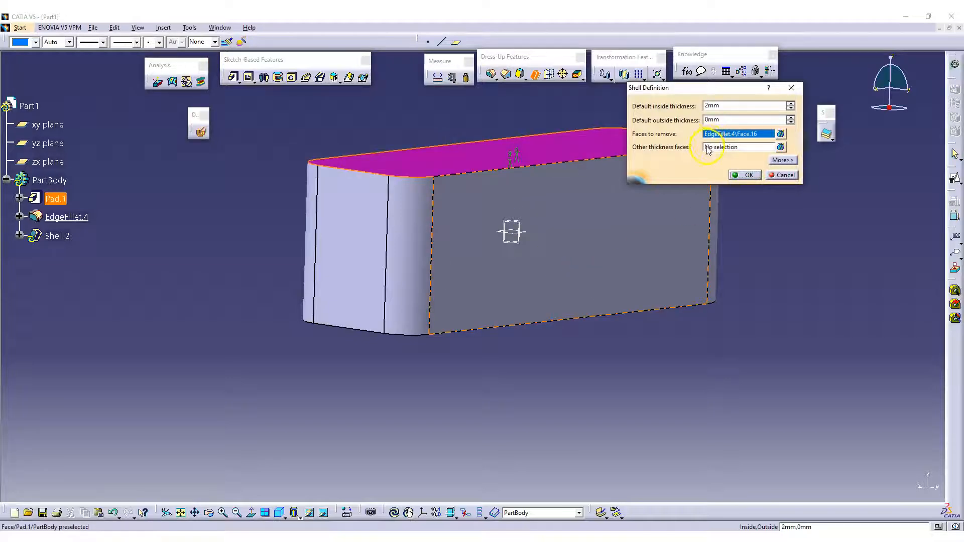
key("Return")
middle_click_drag(497, 236, 646, 323)
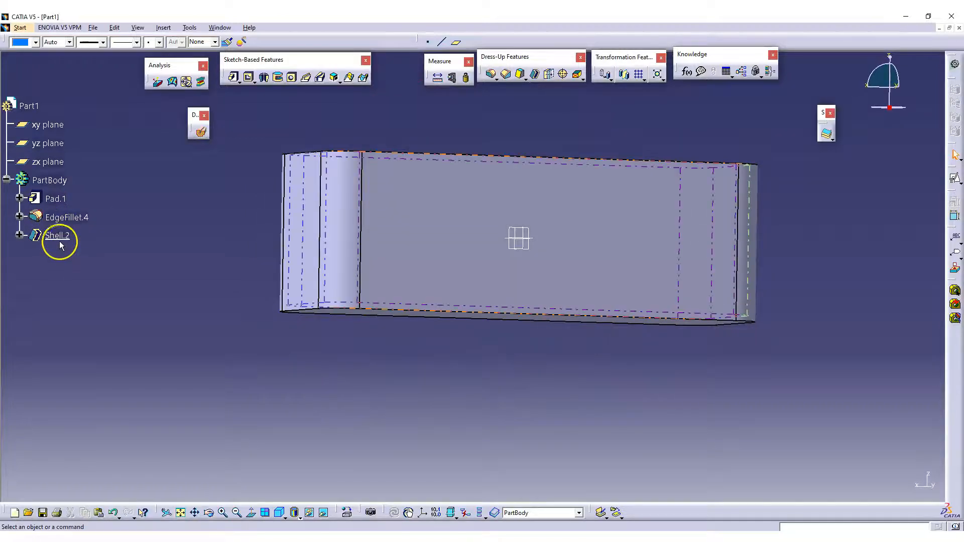
middle_click_drag(503, 235, 275, 247)
left_click(55, 199)
middle_click_drag(509, 240, 619, 230)
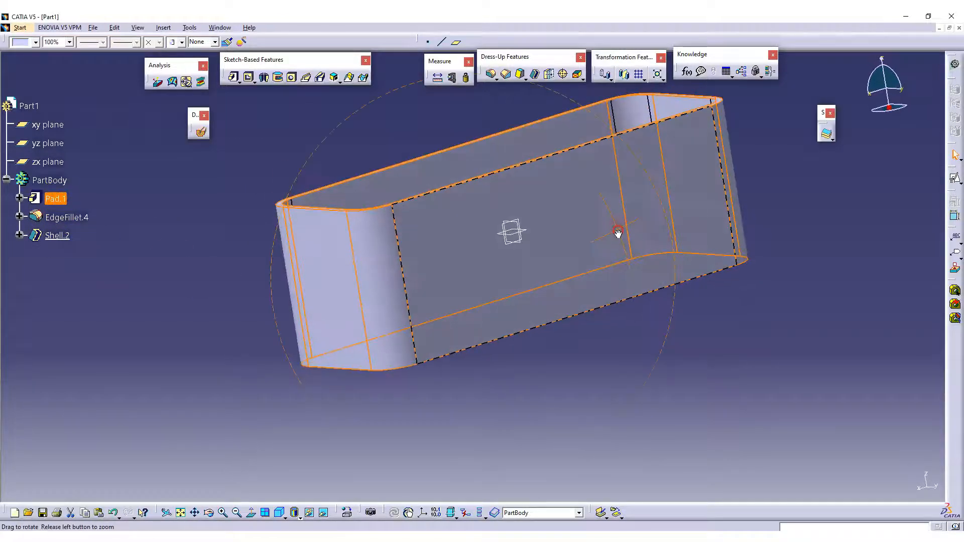
Fillet the outer bottom edge loop of the shelled block with a 5 mm radius using tangency selection
left_click(67, 217, "ctrl")
middle_click_drag(368, 258, 508, 174)
left_click(553, 383)
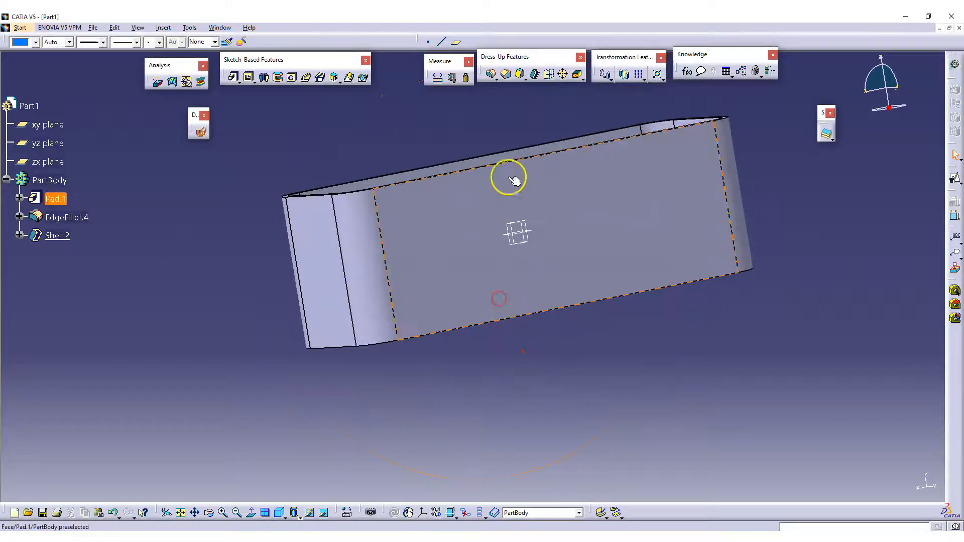
left_click(491, 75)
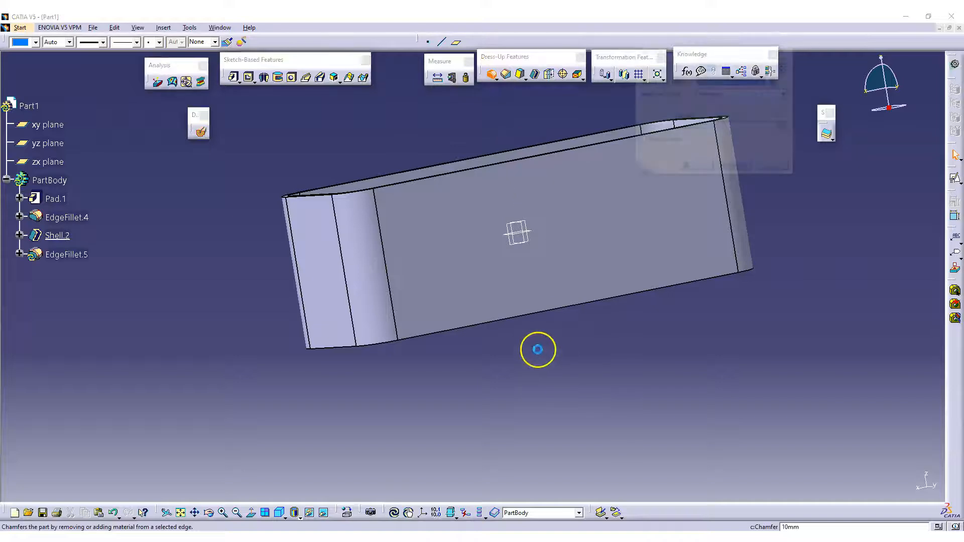
left_click(544, 314)
mouse_move(564, 330)
middle_mouse_down()
mouse_move(510, 230)
mouse_move(578, 350)
mouse_move(567, 337)
middle_mouse_up()
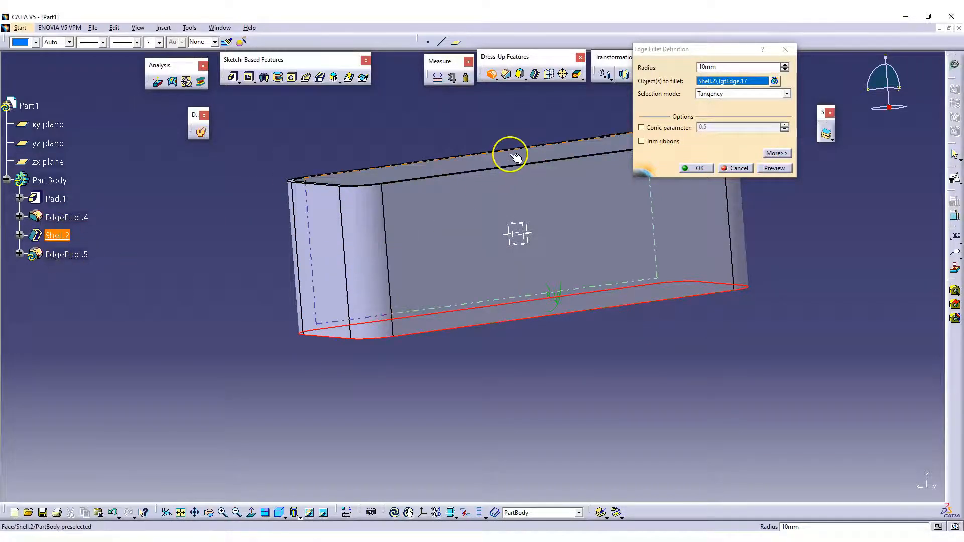
left_click(729, 69)
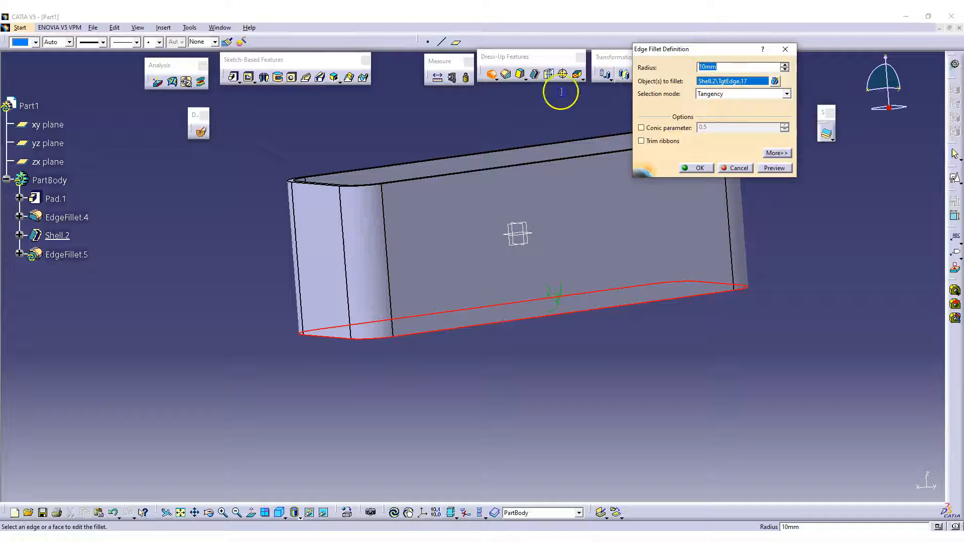
key("Return")
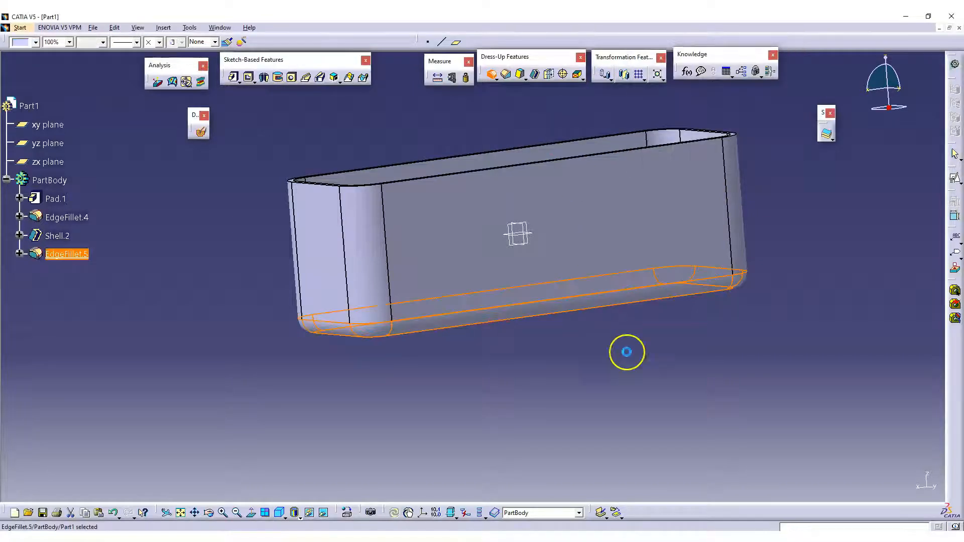
Section the shelled block dynamically along its length to examine the wall and base, and close the section
middle_click_drag(542, 310, 508, 261)
left_click(489, 253)
left_click(201, 131)
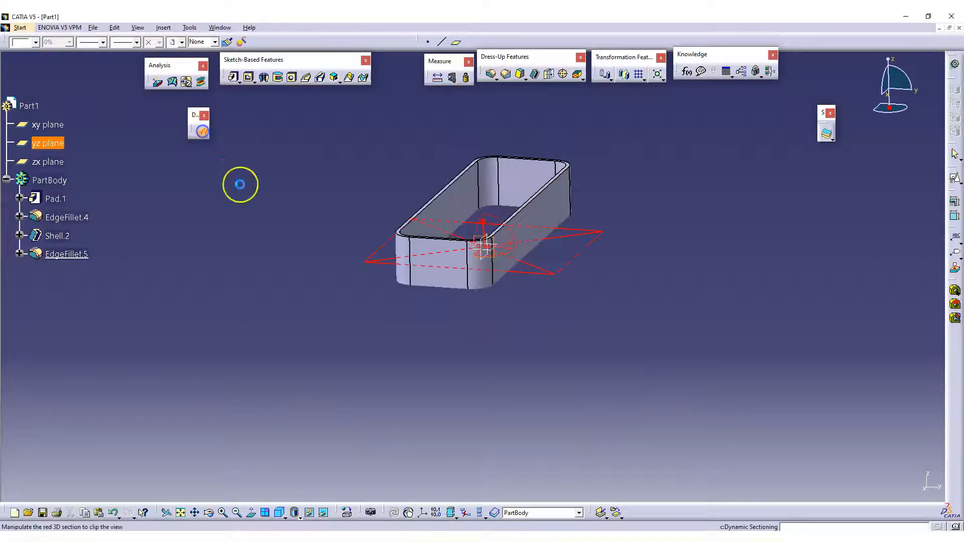
middle_click_drag(448, 323, 485, 263)
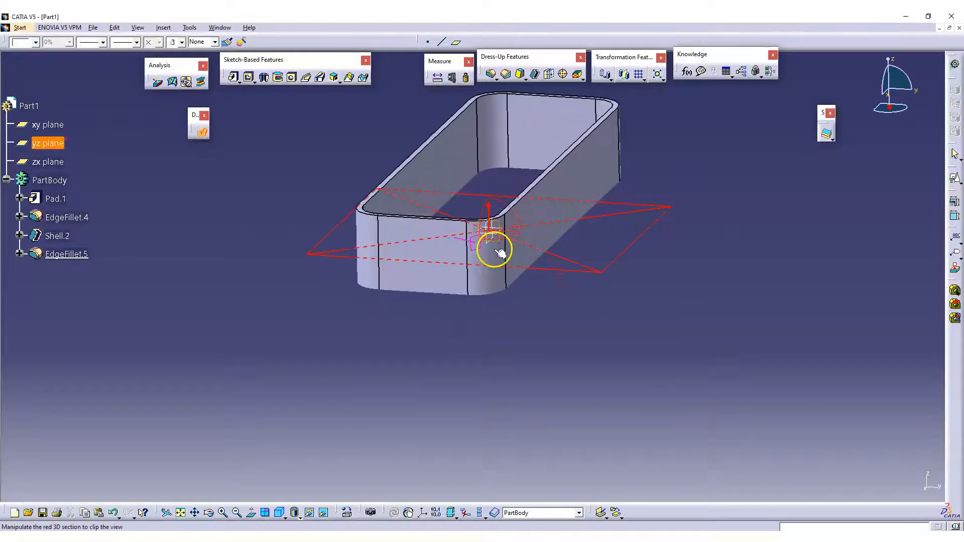
left_click_drag(500, 253, 493, 267)
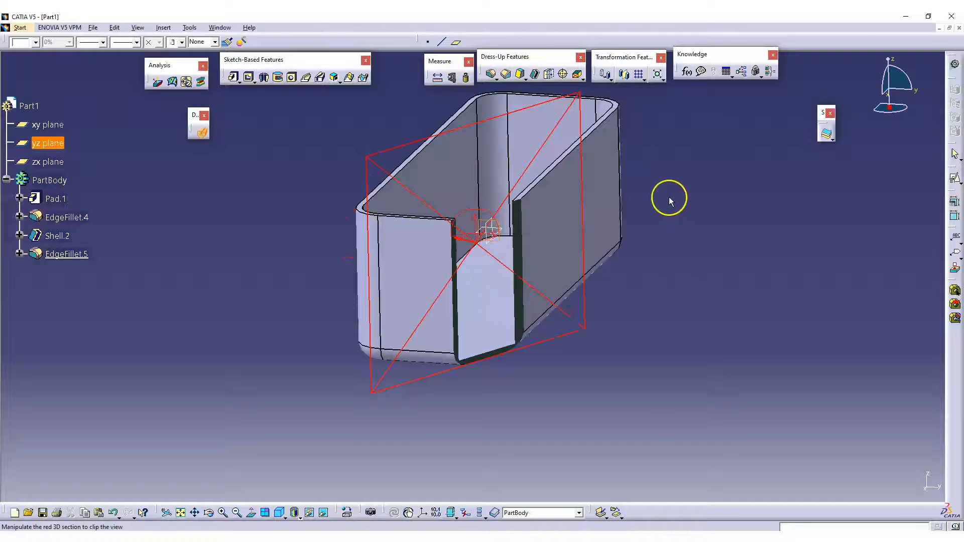
left_click(676, 291)
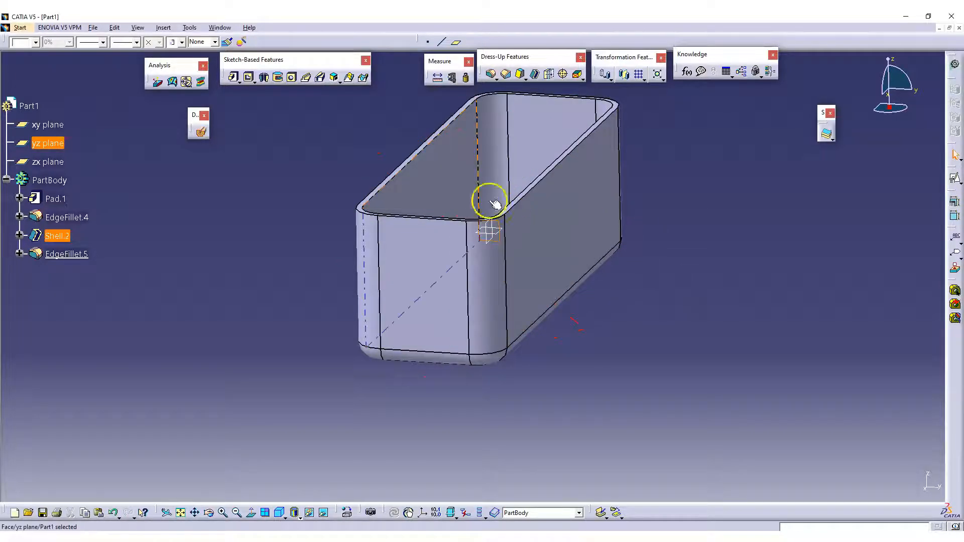
Section the block dynamically again and examine the wall thickness at the filleted bottom corners up close
left_click(202, 133)
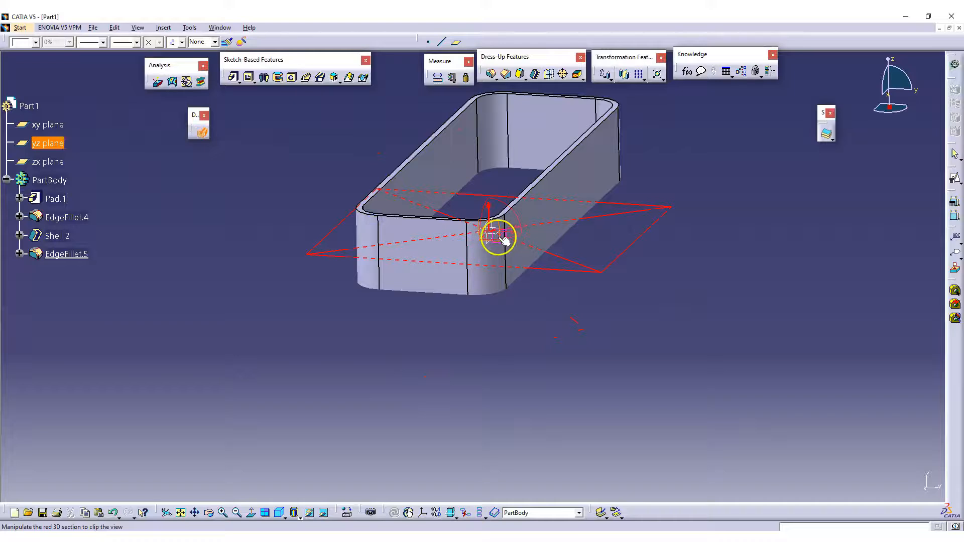
left_click(499, 239)
middle_click_drag(540, 350, 446, 207)
middle_click_drag(541, 300, 370, 265)
scroll(568, 221, "up", 1)
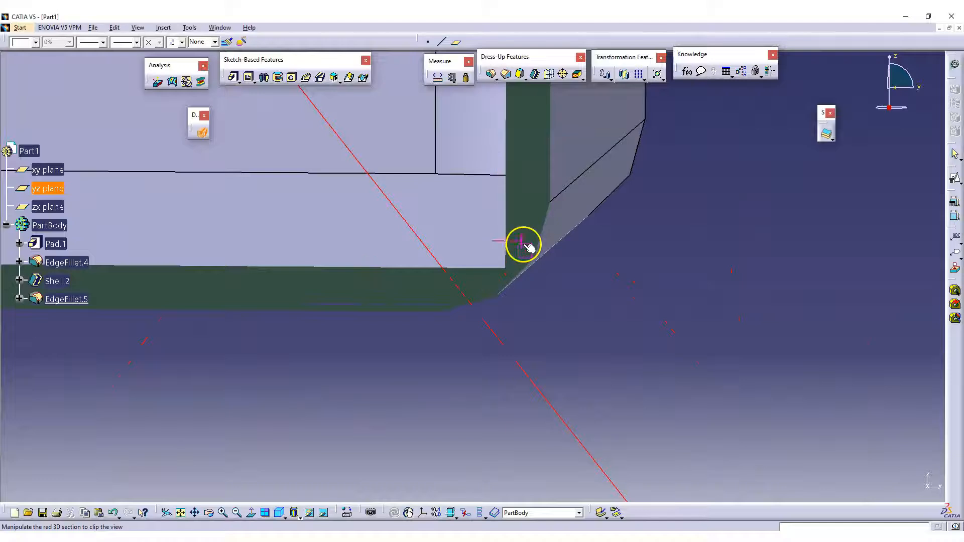
middle_click_drag(424, 241, 483, 385)
middle_click_drag(430, 360, 453, 370)
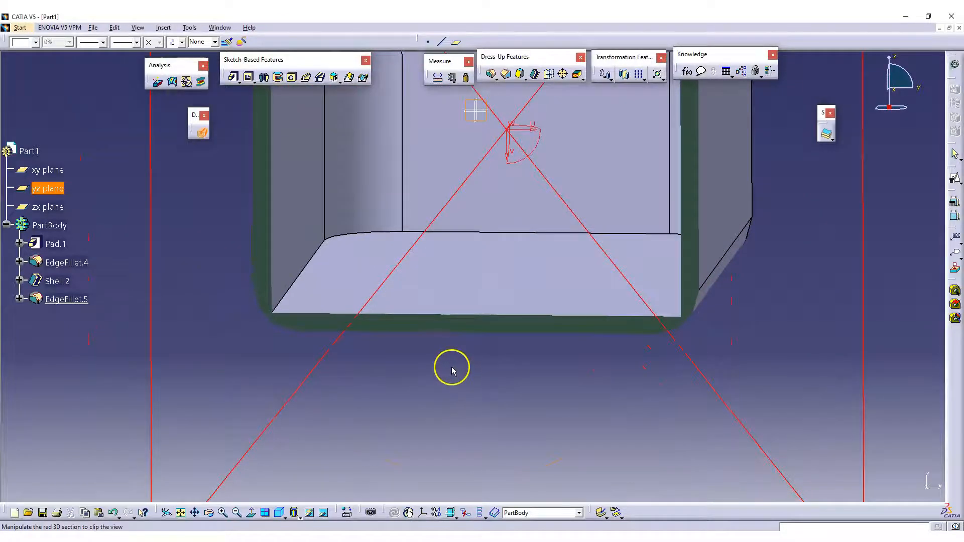
middle_click_drag(517, 376, 592, 404)
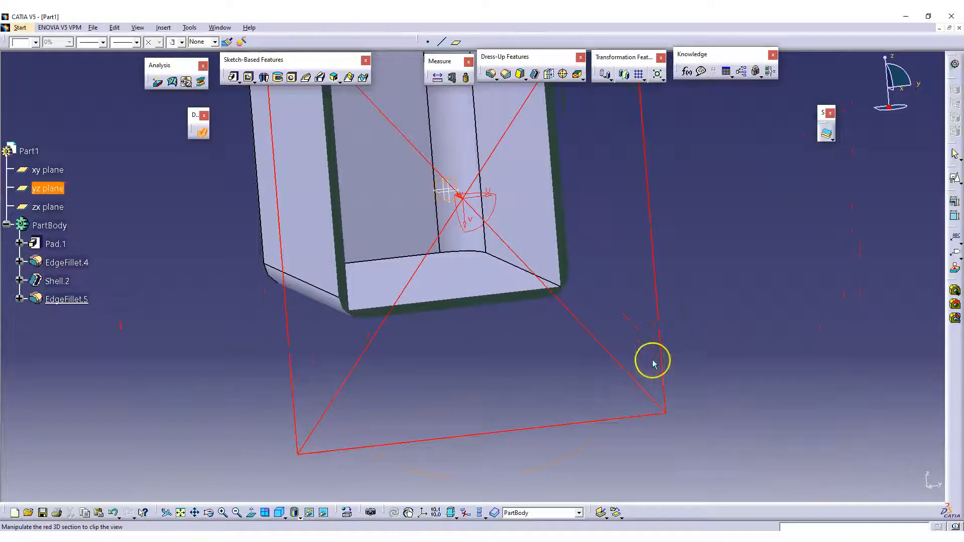
key("Escape")
middle_click_drag(710, 299, 620, 367)
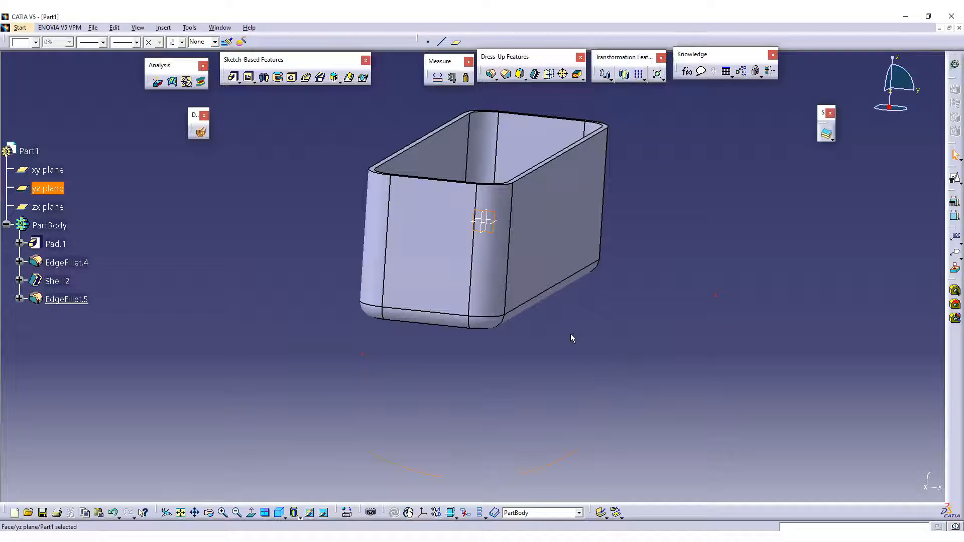
Set the bottom edge fillet's radius to 10 mm and inspect the underside of the block
mouse_move(525, 341)
middle_mouse_down()
mouse_move(528, 352)
mouse_move(489, 351)
mouse_move(511, 379)
middle_mouse_up()
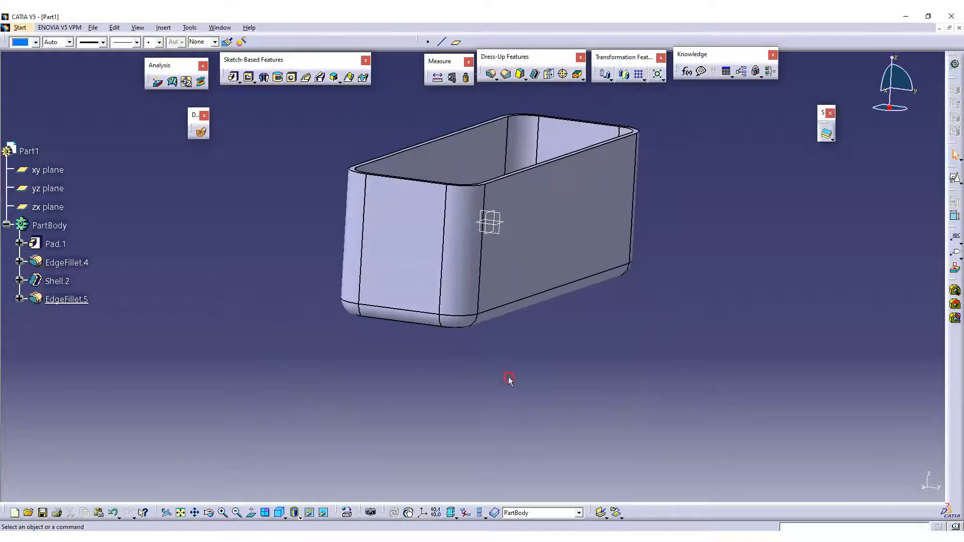
double_click(66, 299)
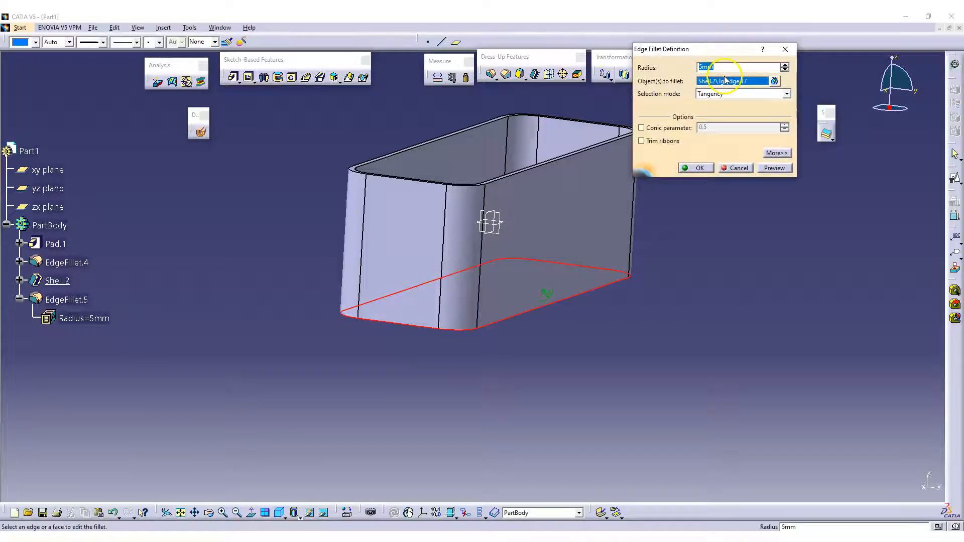
key("Return")
left_click(700, 312)
middle_click_drag(700, 312, 422, 165)
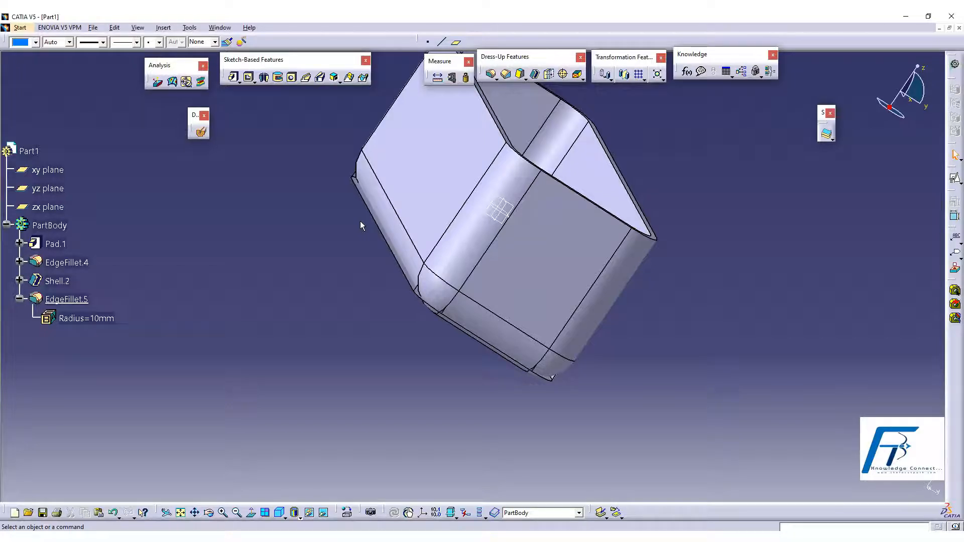
mouse_move(620, 273)
middle_mouse_down()
mouse_move(517, 243)
mouse_move(526, 278)
mouse_move(570, 338)
mouse_move(543, 263)
mouse_move(555, 315)
middle_mouse_up()
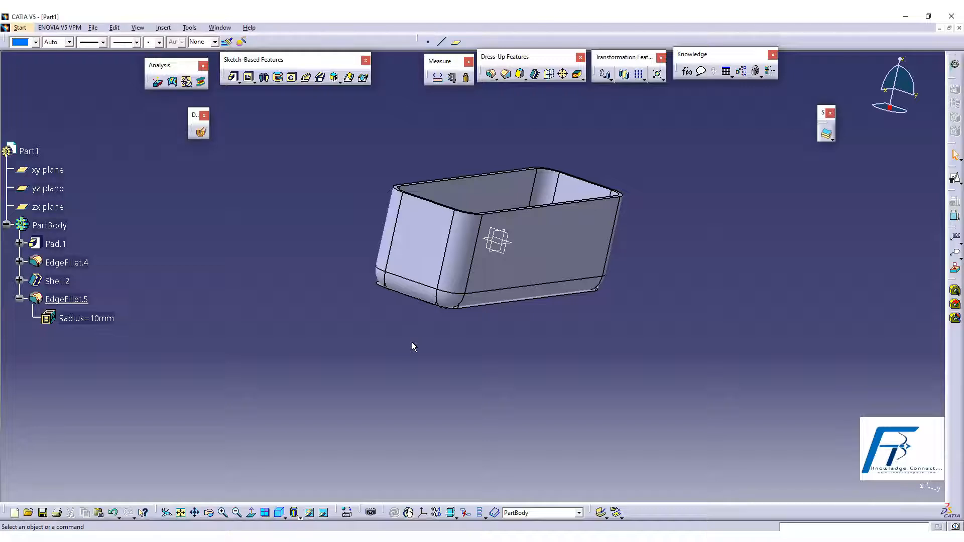
Reorder Shell.2 so that it comes after the bottom edge fillet EdgeFillet.5
right_click(73, 285)
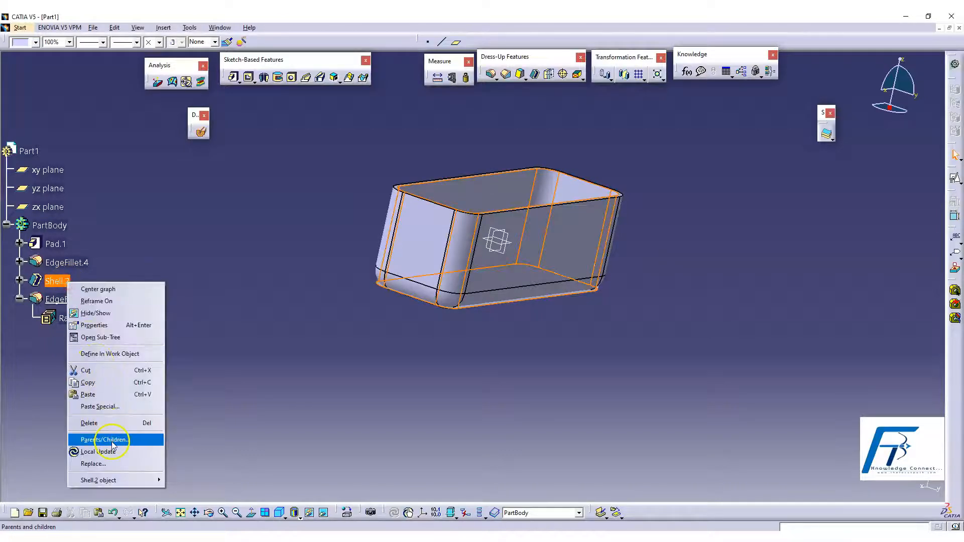
mouse_move(100, 480)
left_click(206, 441)
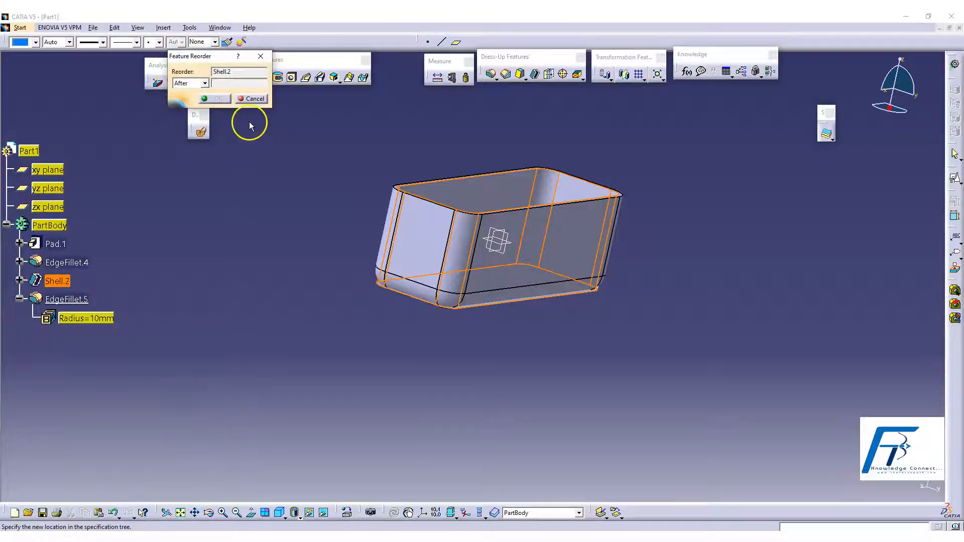
left_click_drag(212, 60, 172, 125)
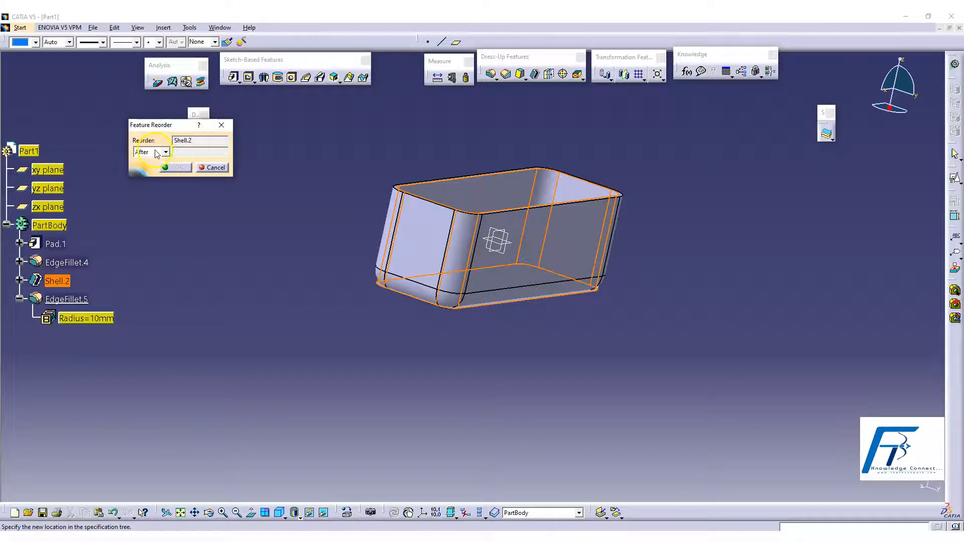
left_click(82, 300)
left_click(181, 168)
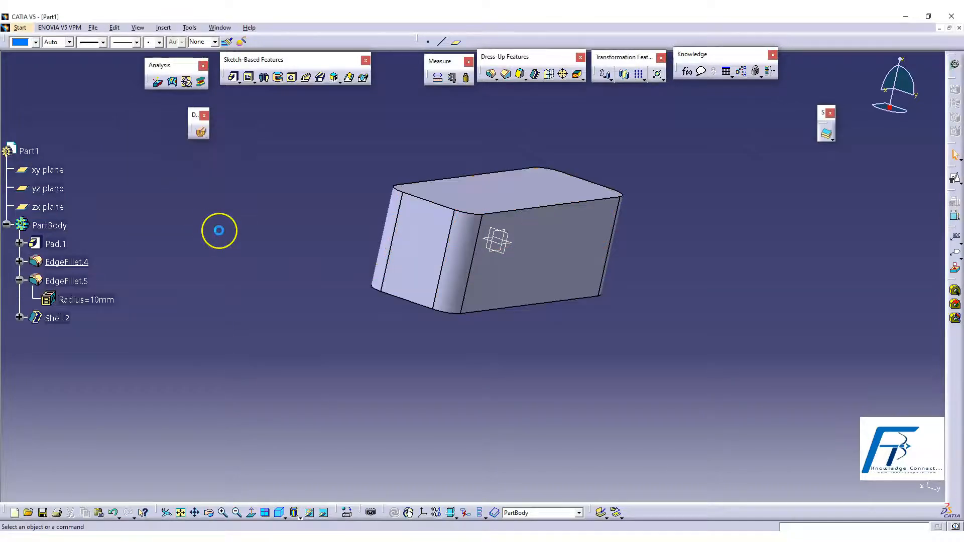
Define the bottom edge fillet as the in-work object, followed by the shell
middle_click_drag(297, 273, 283, 259)
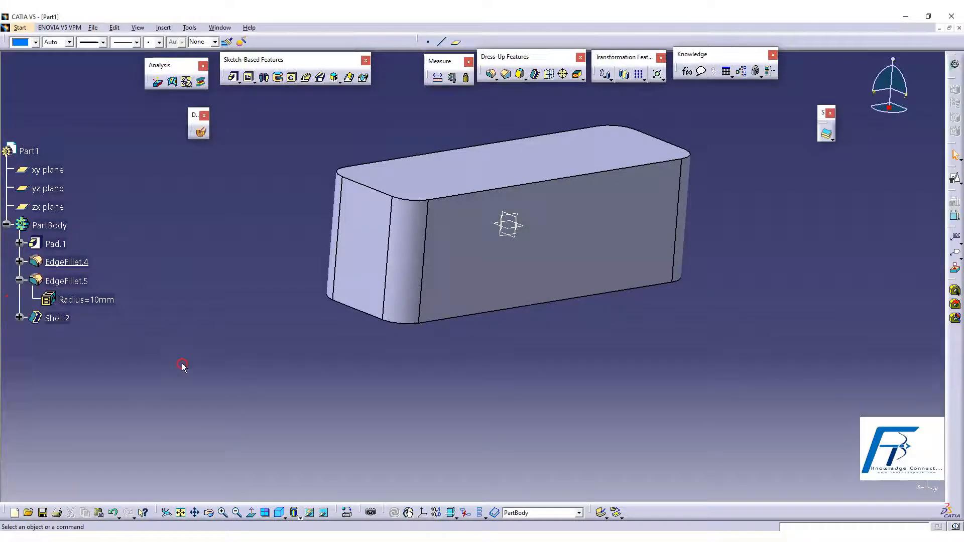
right_click(76, 281)
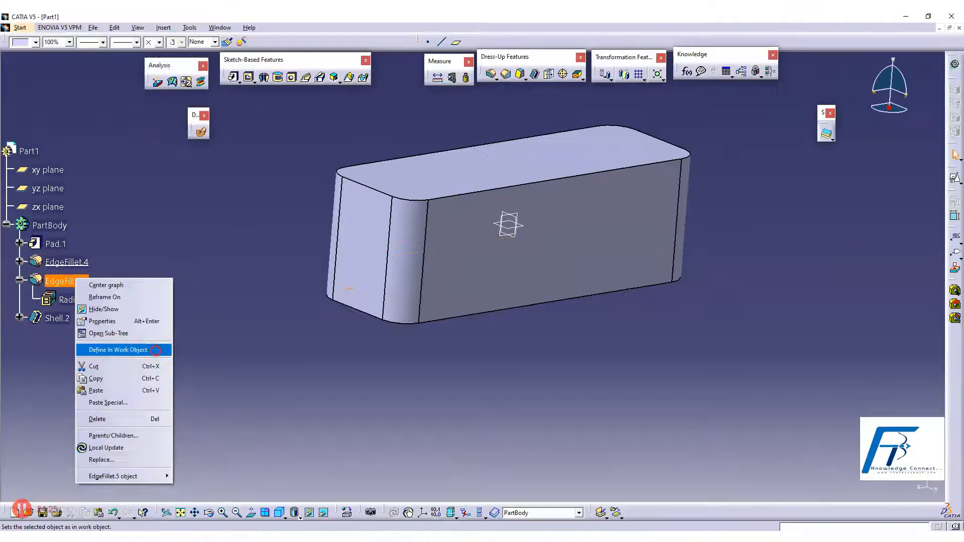
left_click(145, 350)
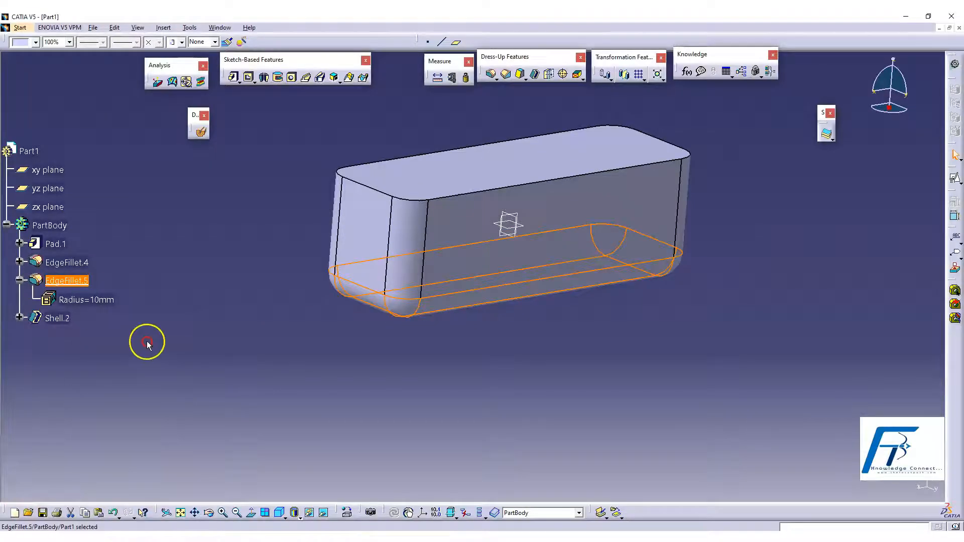
left_click(260, 365)
middle_click_drag(261, 366, 310, 382)
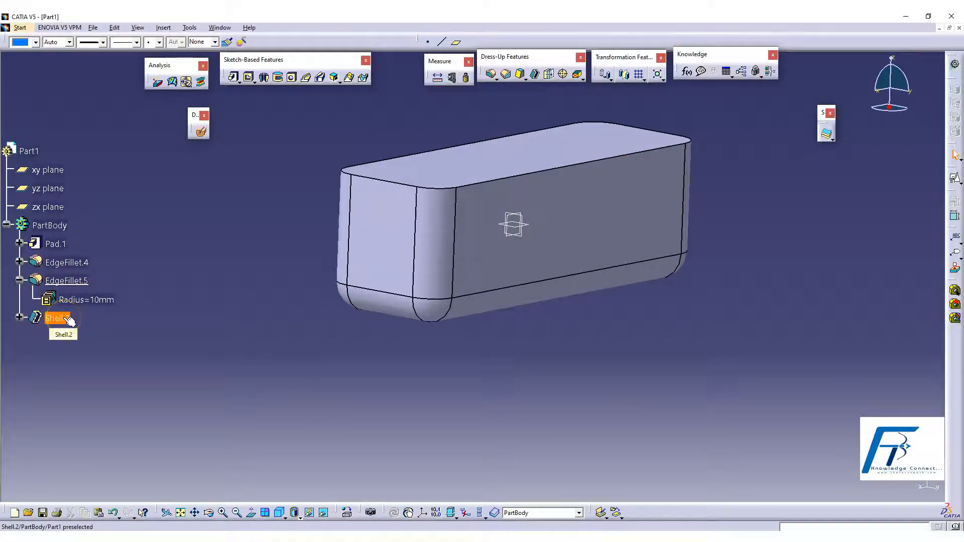
right_click(68, 320)
left_click(106, 387)
middle_click_drag(483, 326, 442, 311)
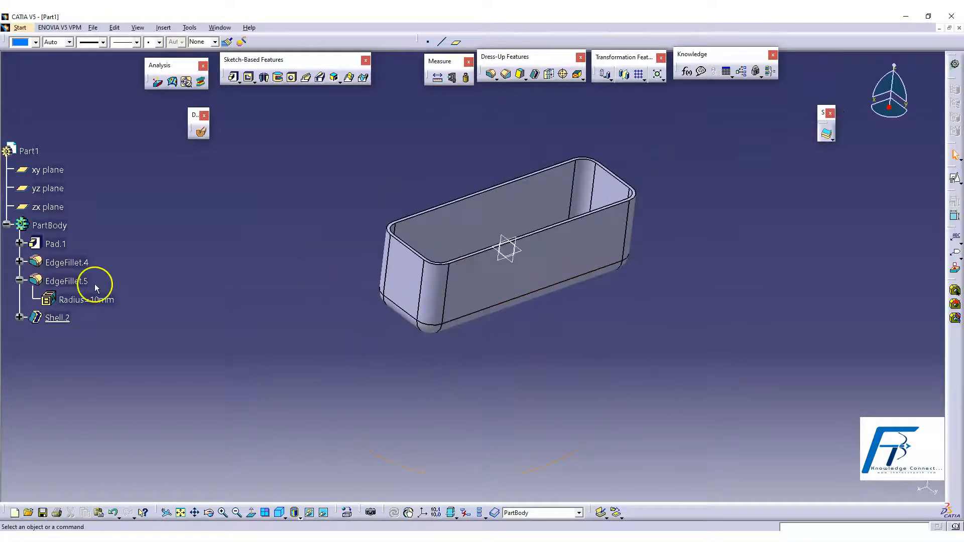
Set the bottom edge fillet's radius parameter to 5 mm
double_click(93, 299)
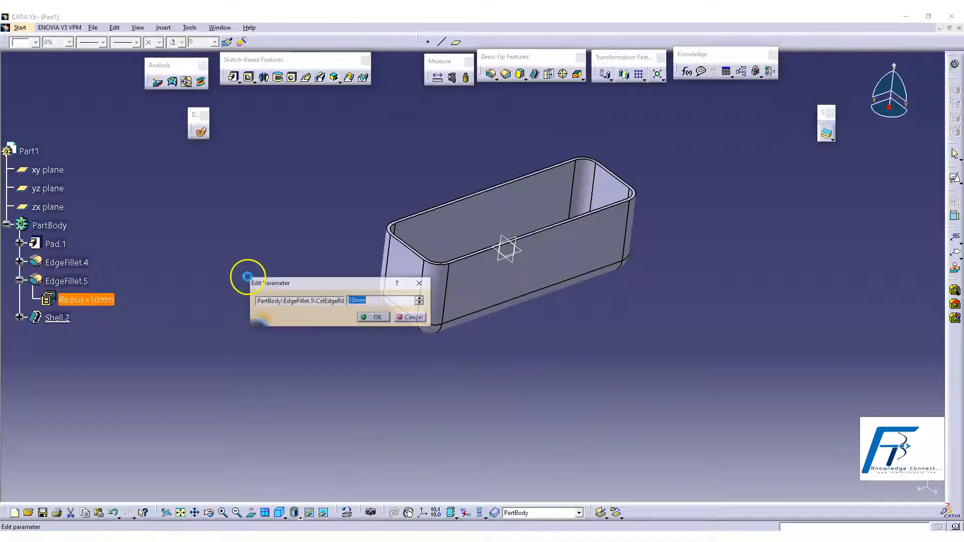
type("10")
key("Return")
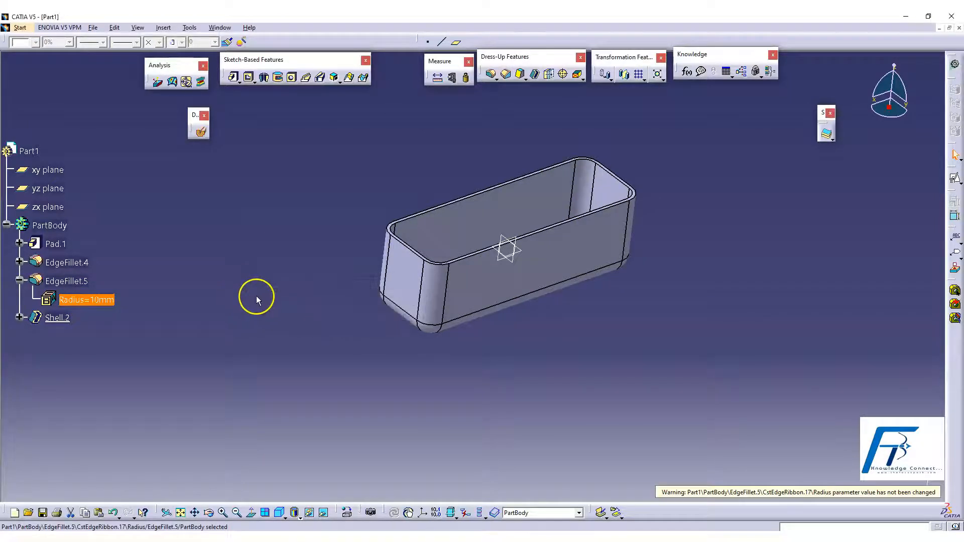
double_click(106, 300)
type("5")
key("Return")
middle_click_drag(409, 357, 323, 305)
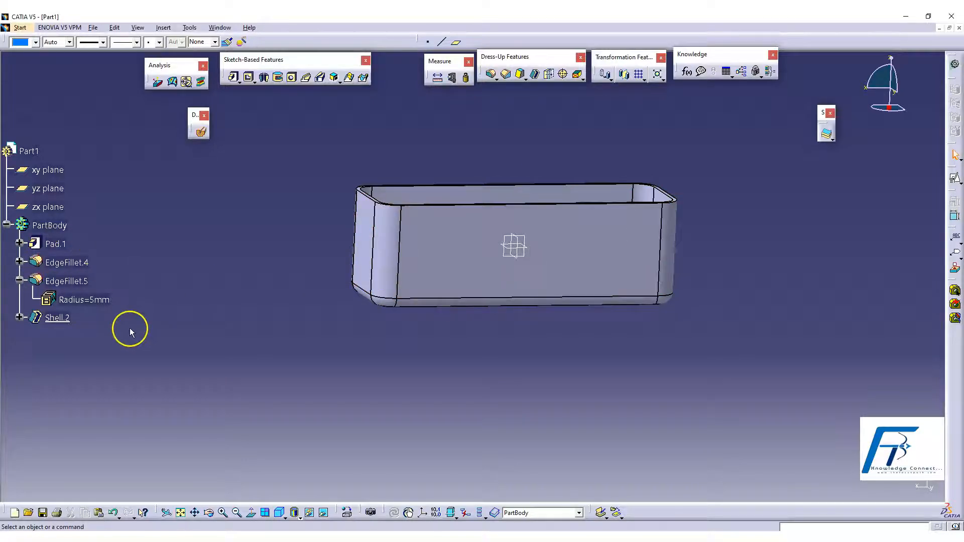
Define the pad as the in-work object, rolling back the fillets and shell
right_click(51, 244)
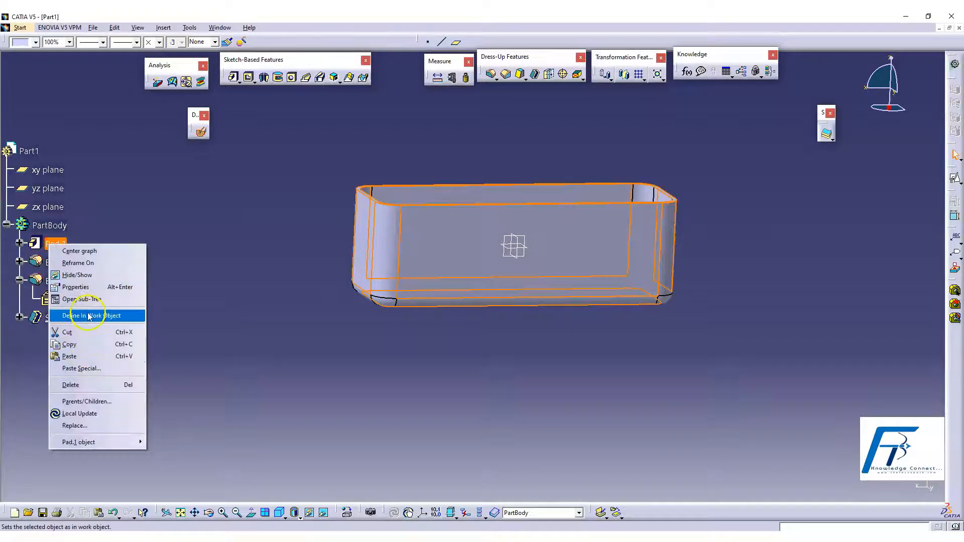
left_click(89, 317)
middle_click_drag(185, 319, 482, 172)
left_click(520, 75)
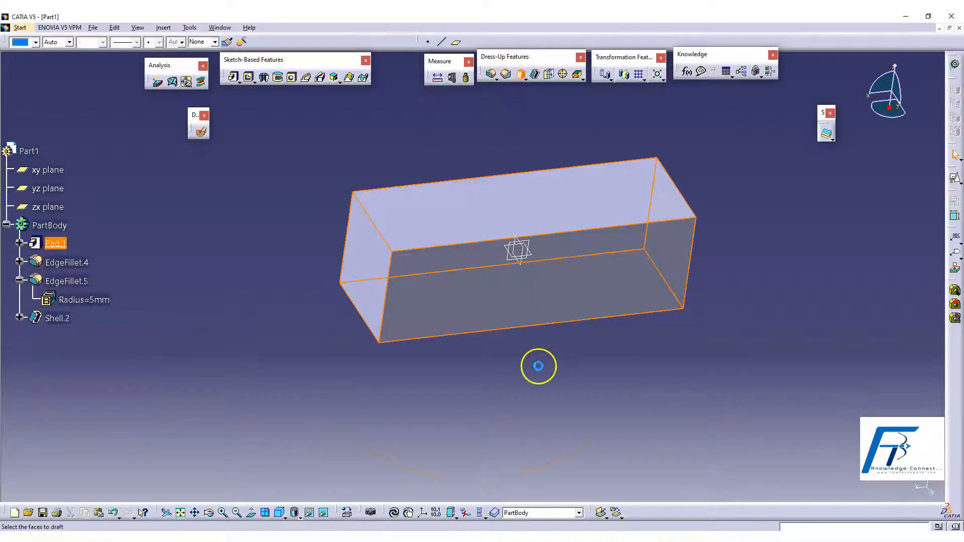
middle_click_drag(467, 405, 504, 338)
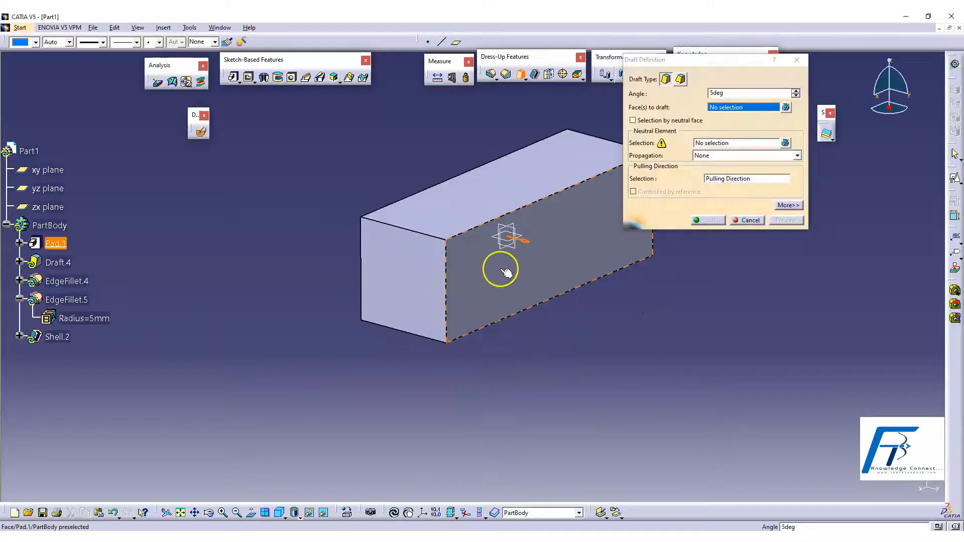
left_click(747, 220)
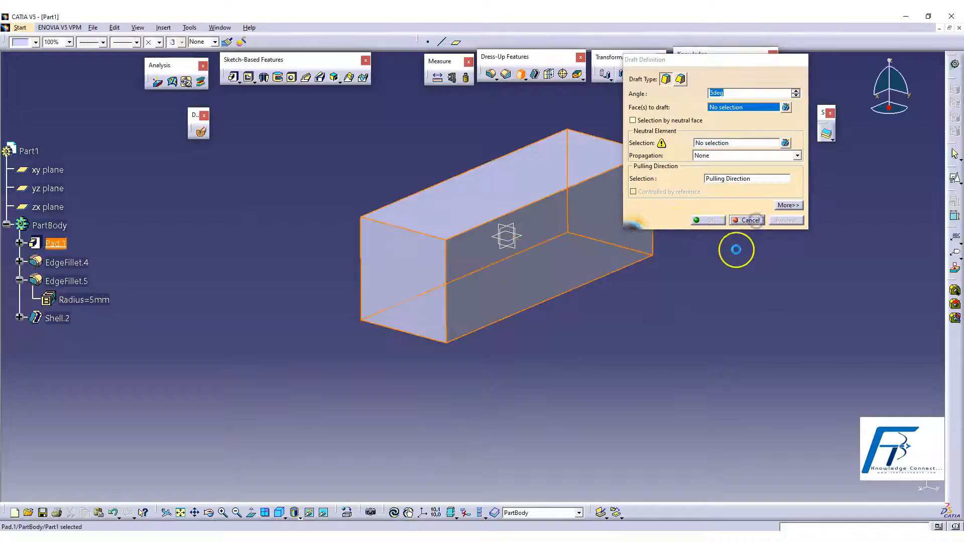
Start a 5-degree draft on the pad and select its four side faces as the faces to draft
left_click(517, 74)
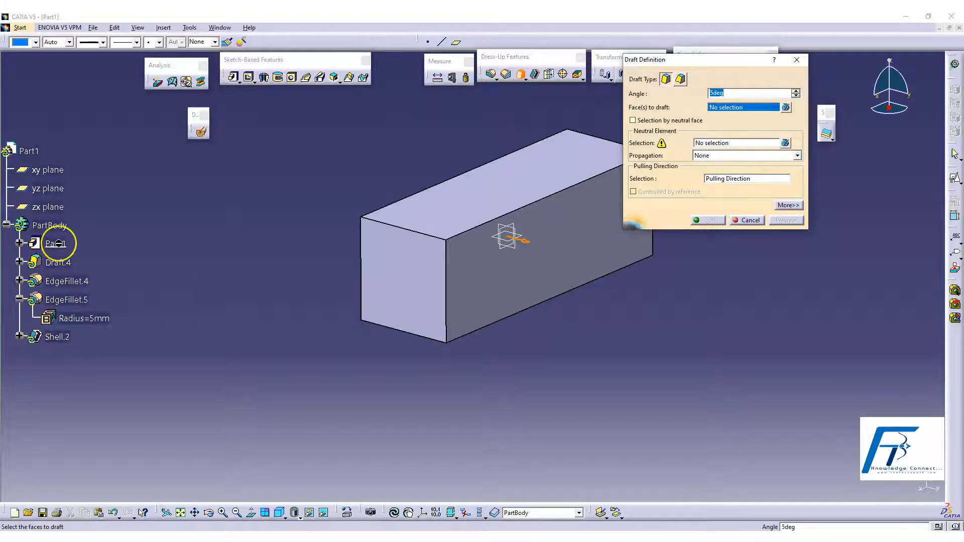
left_click(552, 267)
left_click(404, 282)
middle_click_drag(479, 327, 665, 294)
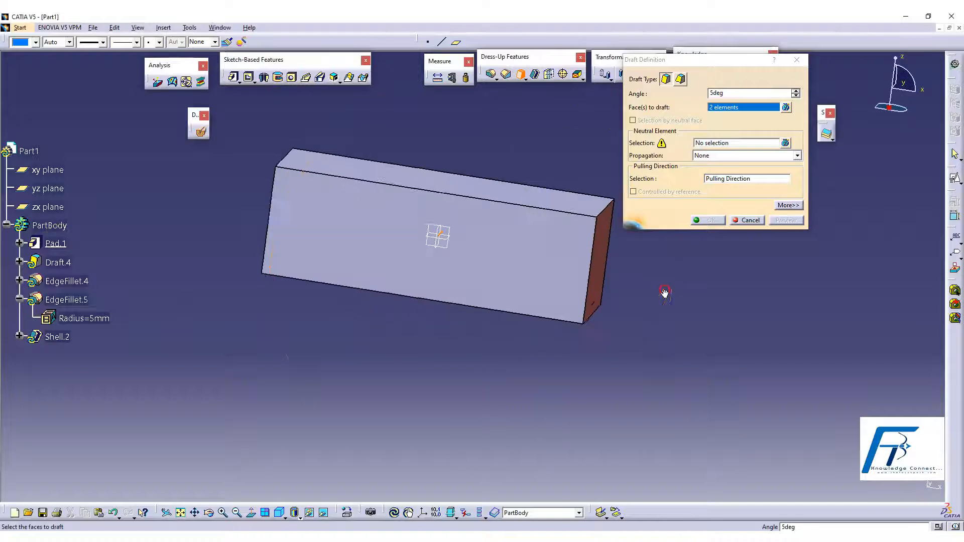
left_click(370, 280)
middle_click_drag(427, 321, 616, 341)
left_click(445, 340)
middle_click_drag(588, 307, 547, 394)
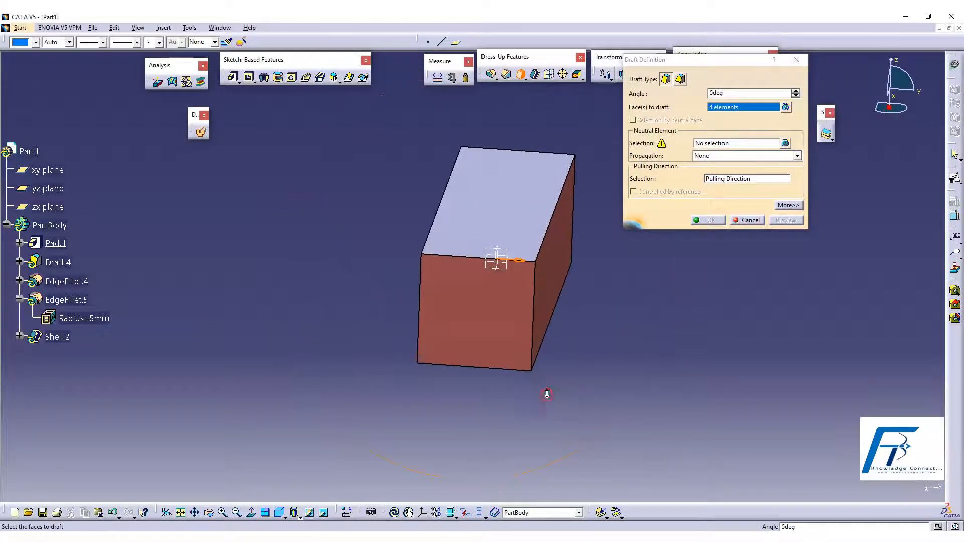
Set the pad's top face as the draft's neutral element, reverse the pulling direction and create the draft
left_click(691, 146)
left_click(538, 187)
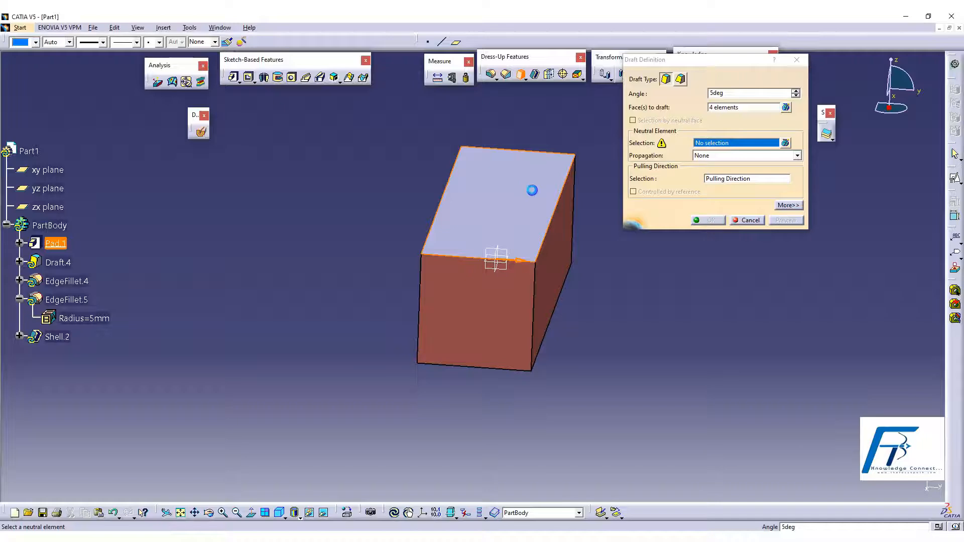
left_click(785, 220)
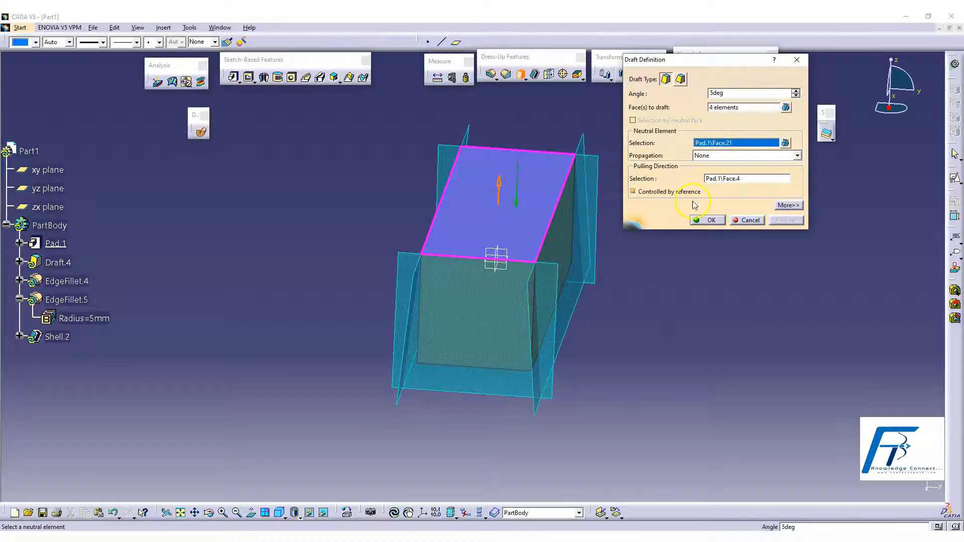
left_click(499, 187)
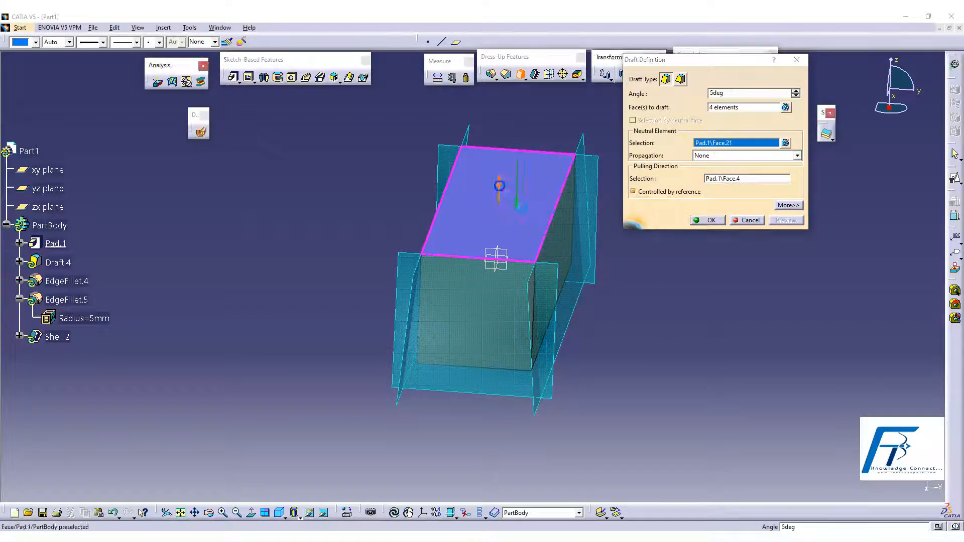
left_click(704, 222)
Define the vertical edge fillet EdgeFillet.4 as the in-work object, followed by the bottom edge fillet EdgeFillet.5
middle_click_drag(648, 336, 508, 341)
right_click(62, 282)
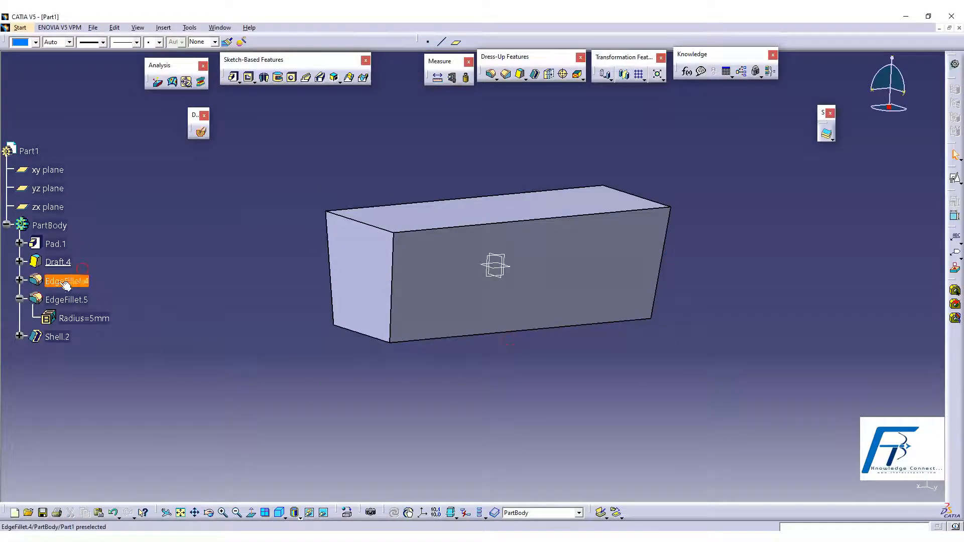
left_click(102, 353)
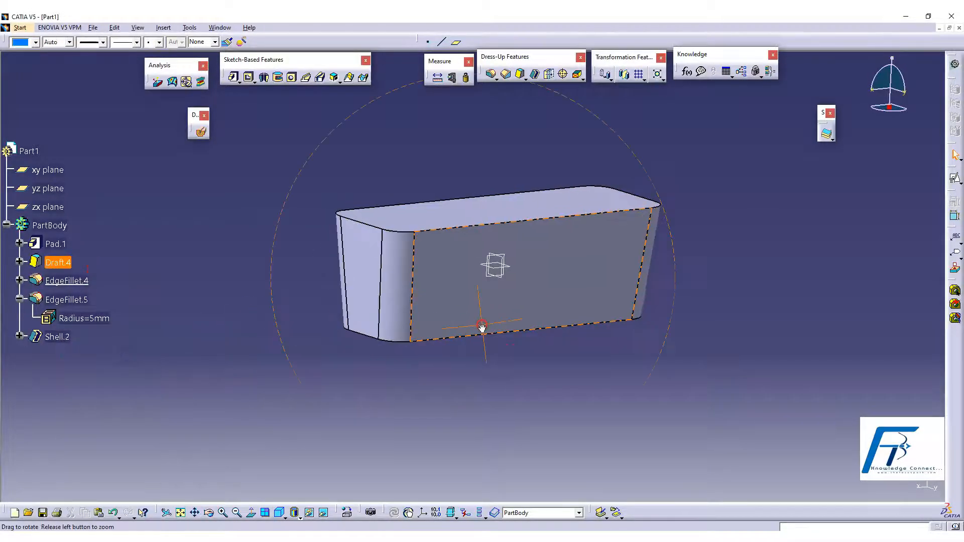
middle_click_drag(484, 327, 375, 378)
right_click(67, 299)
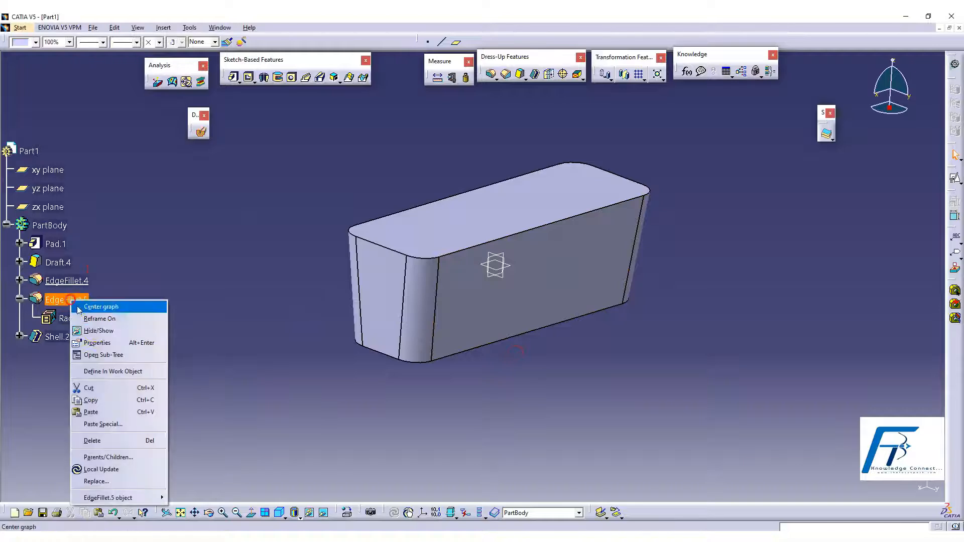
left_click(108, 370)
middle_click_drag(411, 402, 376, 322)
Define Shell.2 as the in-work object to restore the complete feature sequence
right_click(57, 337)
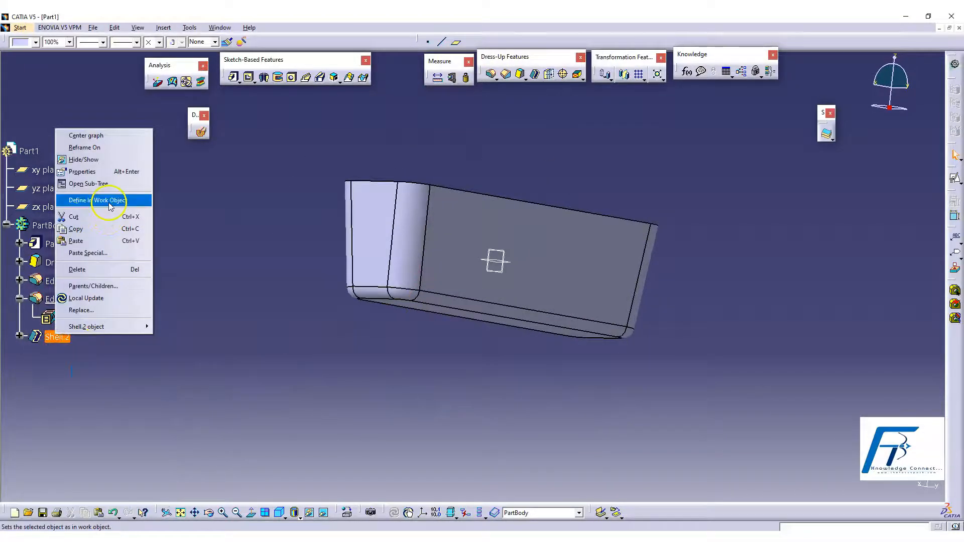
left_click(109, 202)
middle_click_drag(383, 140, 398, 279)
left_click(624, 312)
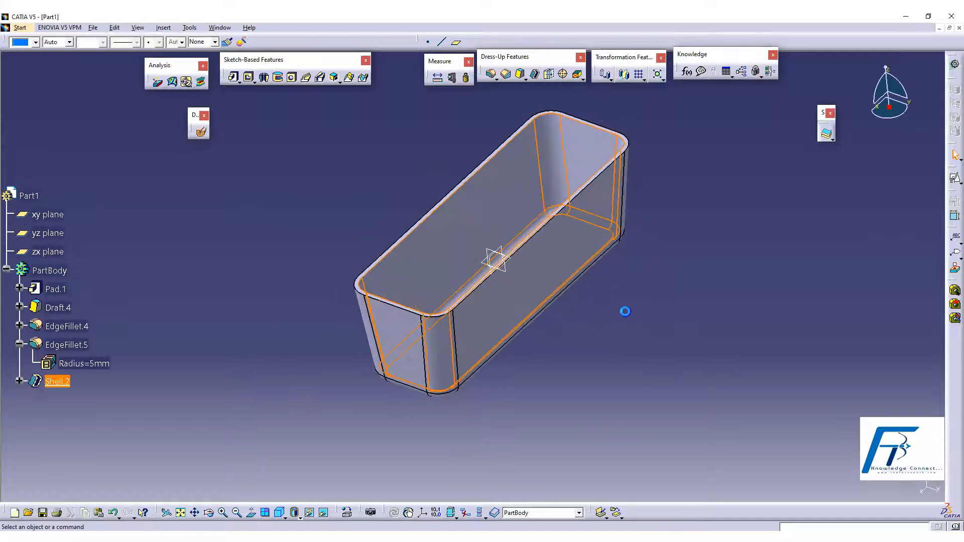
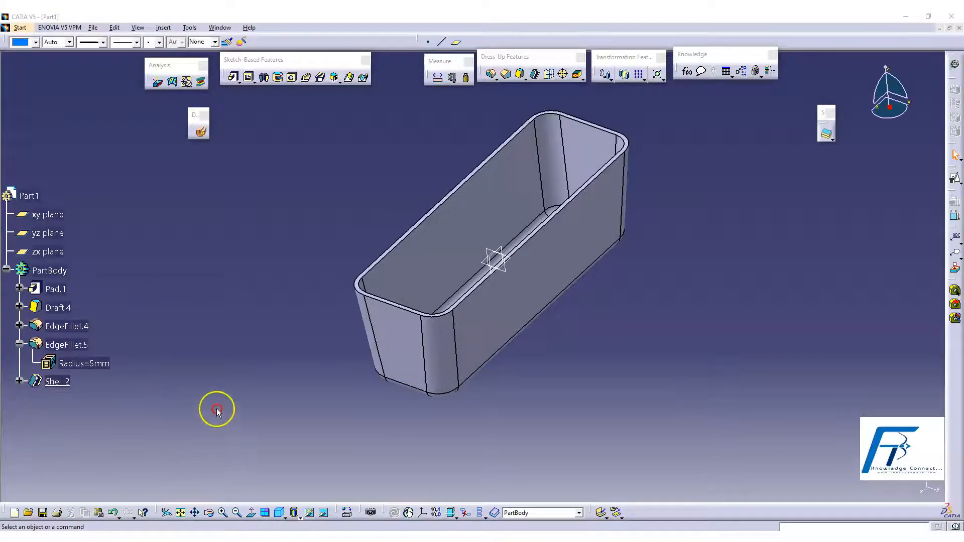
middle_click_drag(542, 379, 449, 344)
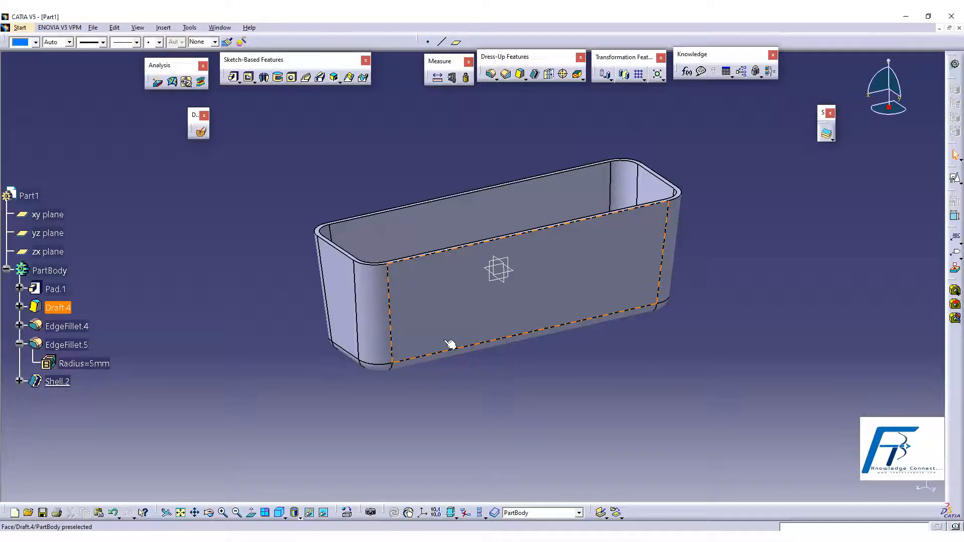
middle_click_drag(467, 311, 379, 293)
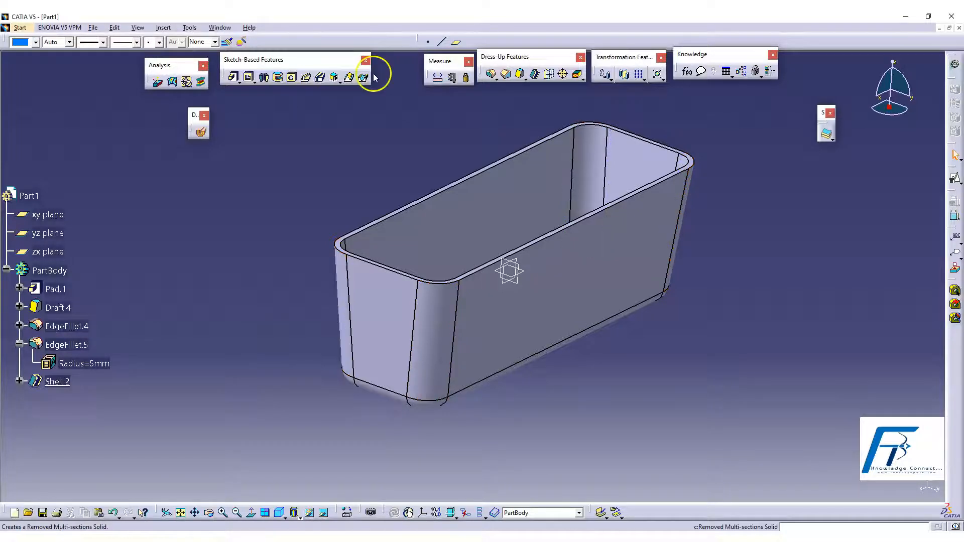
middle_click_drag(662, 348, 609, 340)
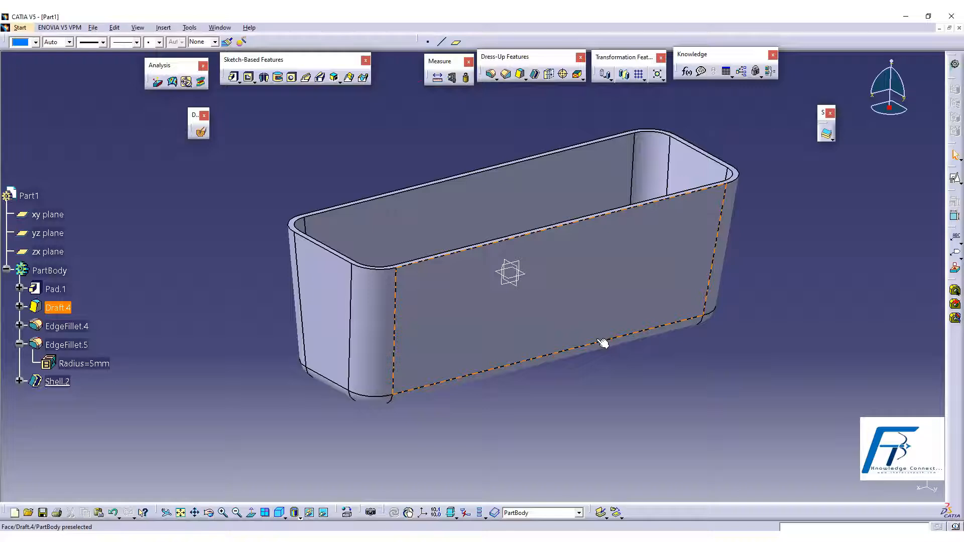
left_click(138, 295)
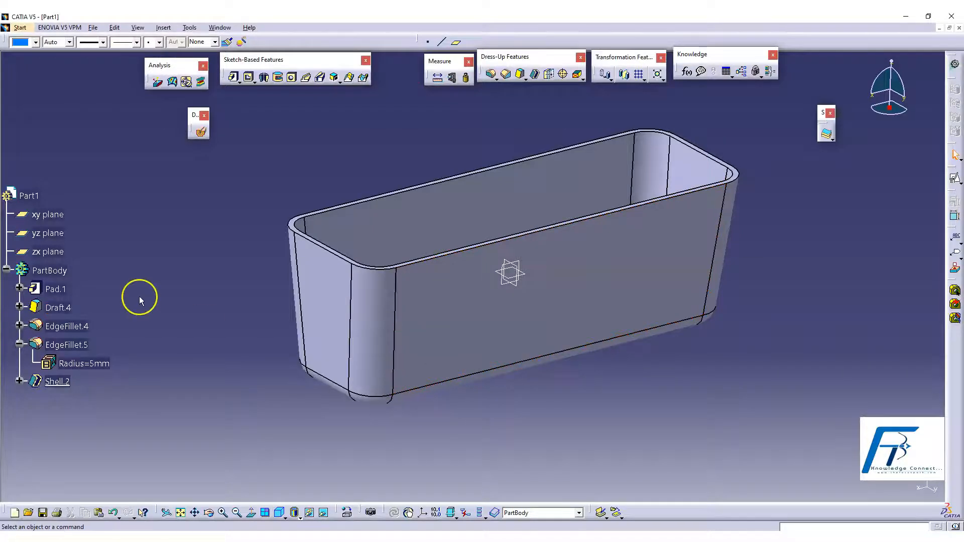
Edit the pad's sketch, set the rectangle's horizontal dimension to 250 mm and exit the sketch
left_click(19, 288)
double_click(74, 308)
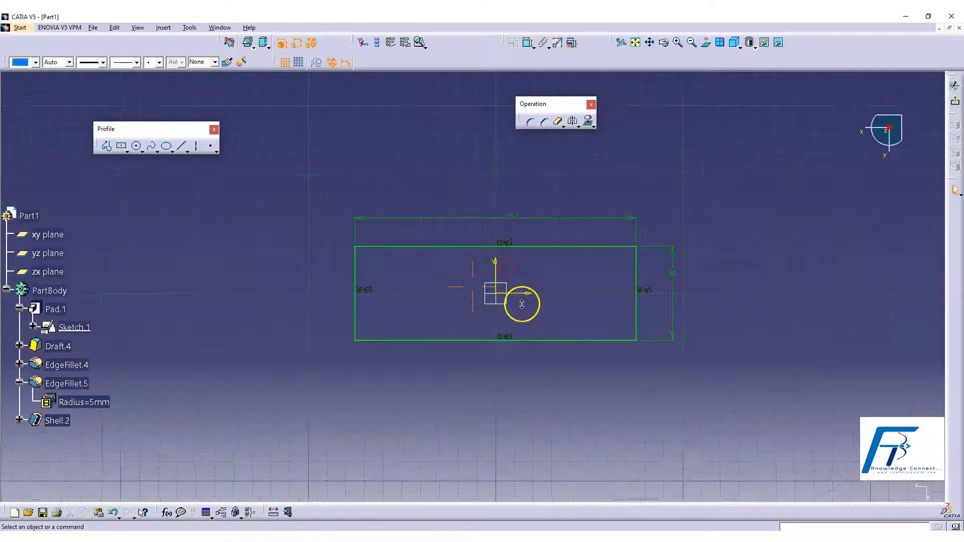
double_click(516, 220)
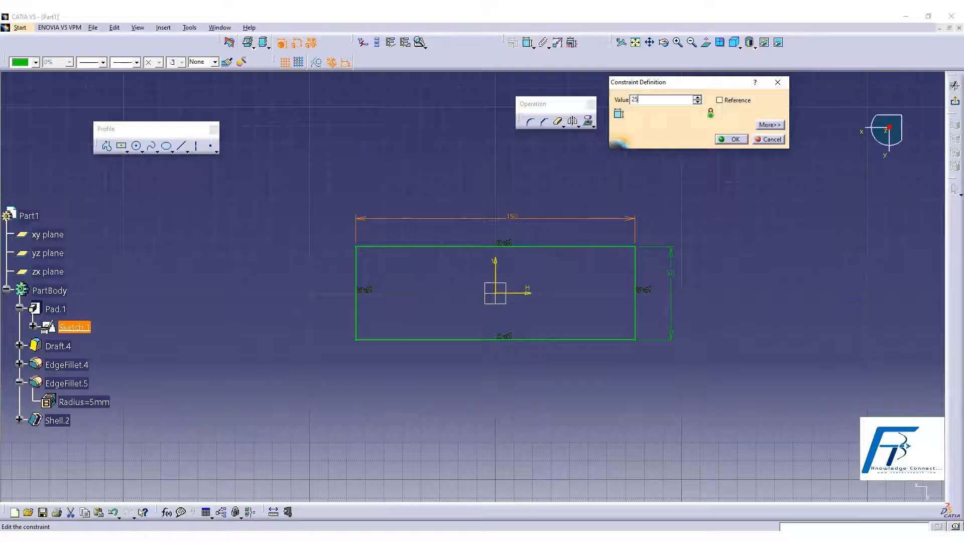
key("Return")
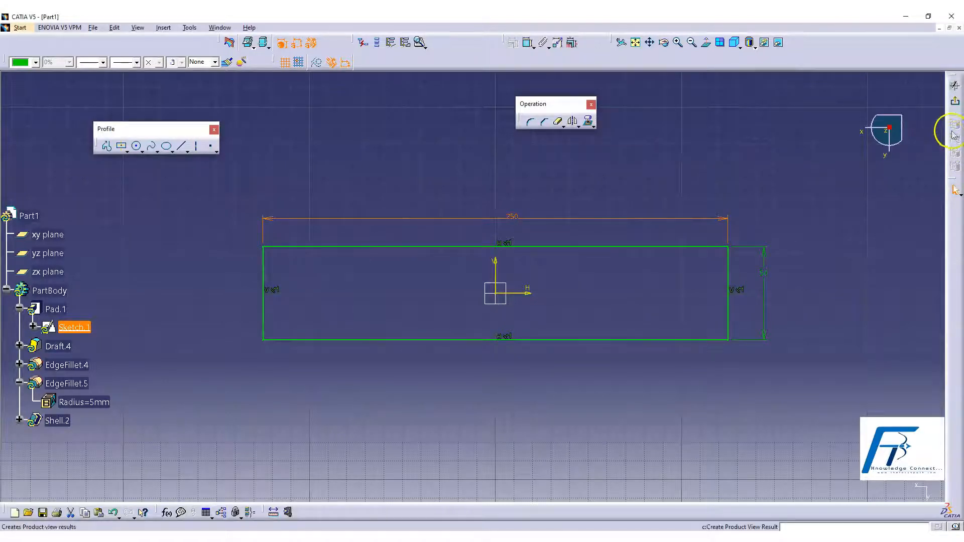
left_click(955, 85)
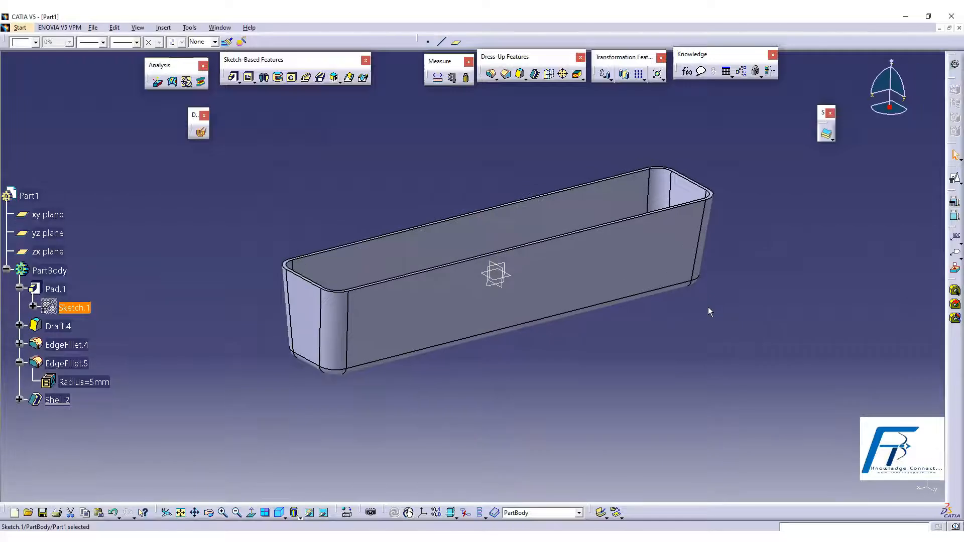
Open the definition of Pad.1 for editing
middle_click_drag(609, 258, 555, 296)
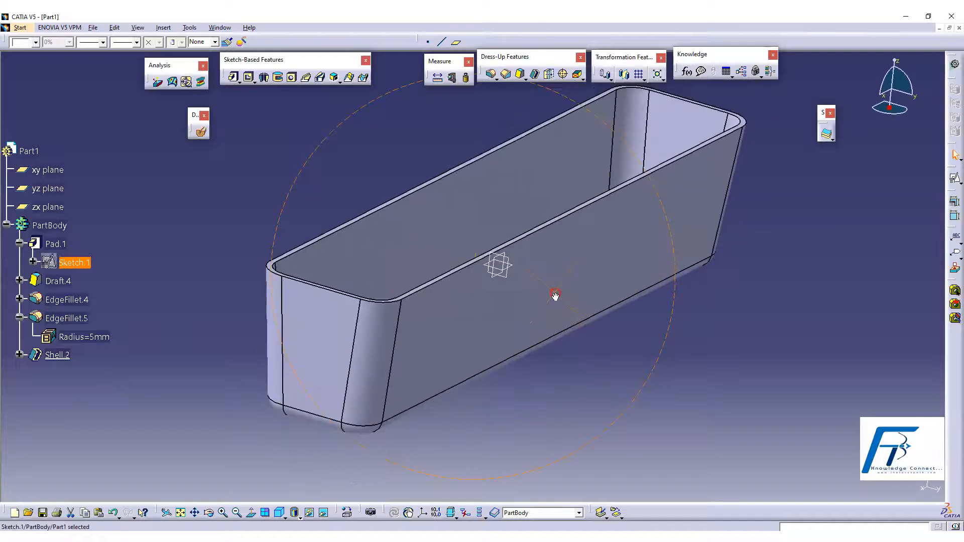
double_click(56, 244)
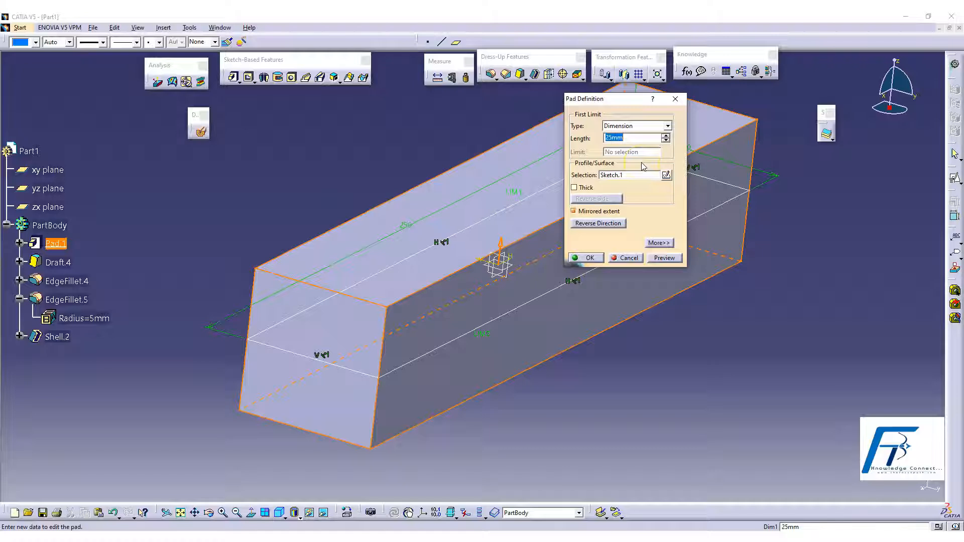
Set the length of the tray's mirrored base pad to 15 mm
key("Return")
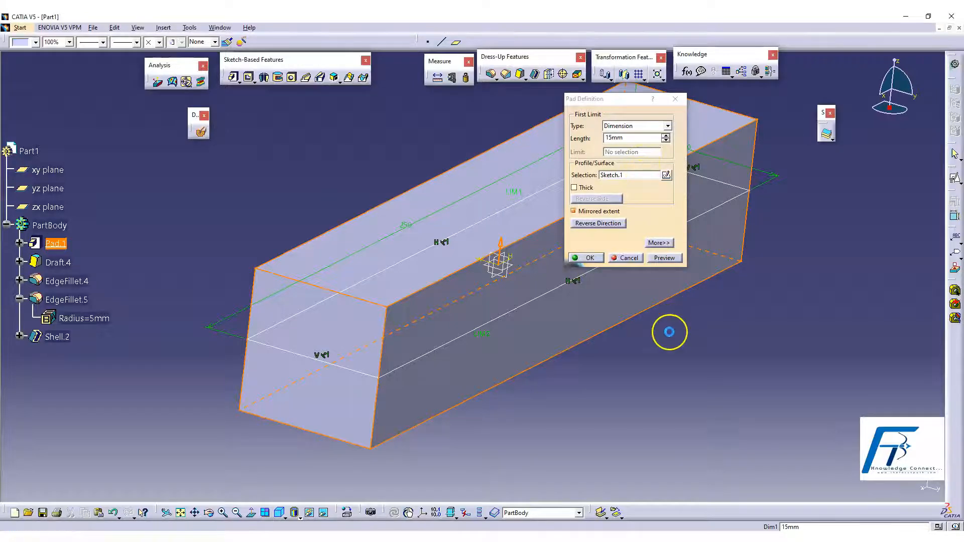
middle_click_drag(625, 329, 624, 281)
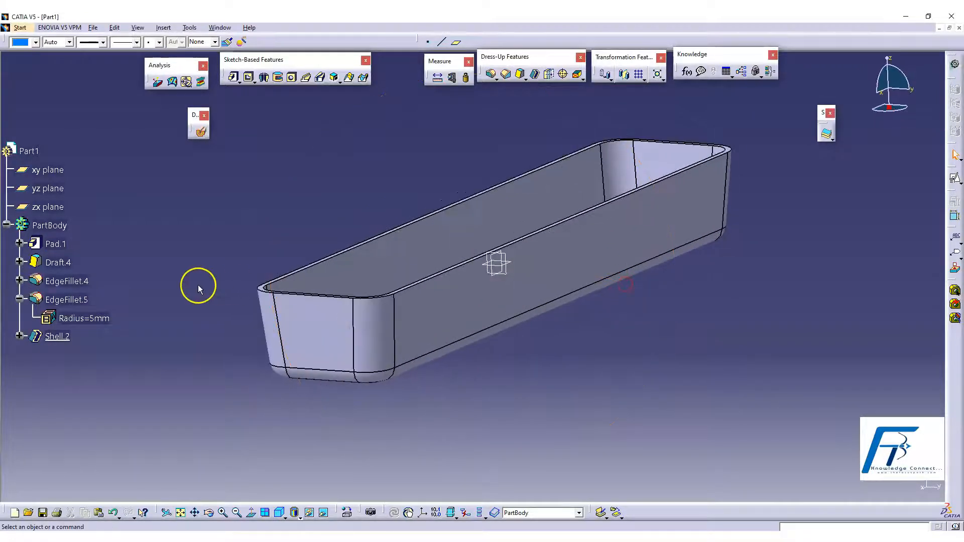
Increase the base pad's length again to make the tray deeper
double_click(69, 240)
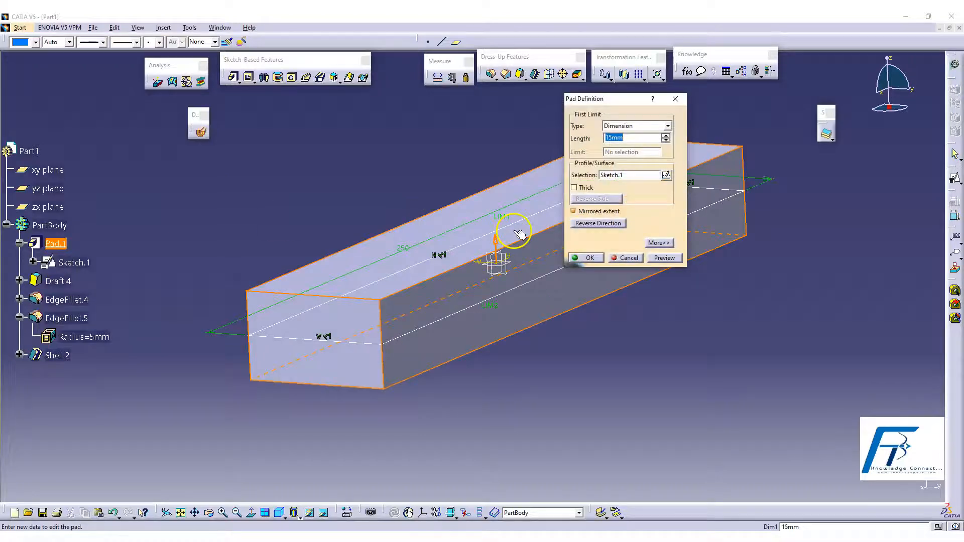
key("Return")
middle_click_drag(590, 363, 472, 358)
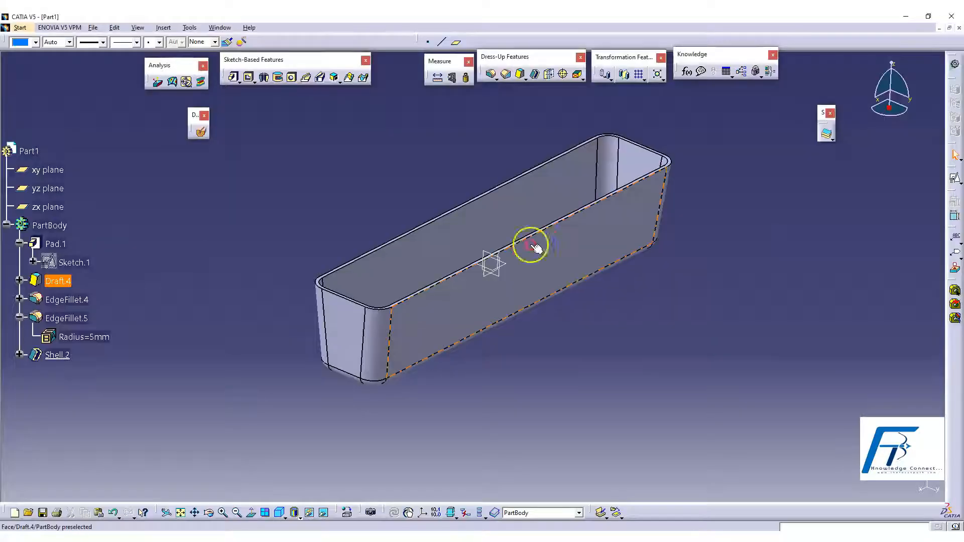
middle_click_drag(535, 247, 574, 350)
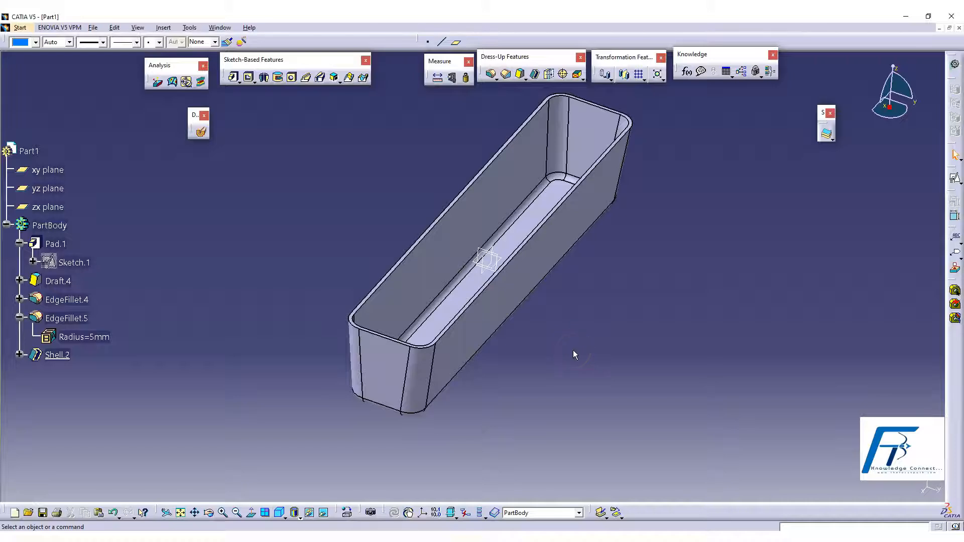
Edit the base pad's sketch, set the rectangle's short side to 75 mm, and return to the updated solid
left_click(74, 263)
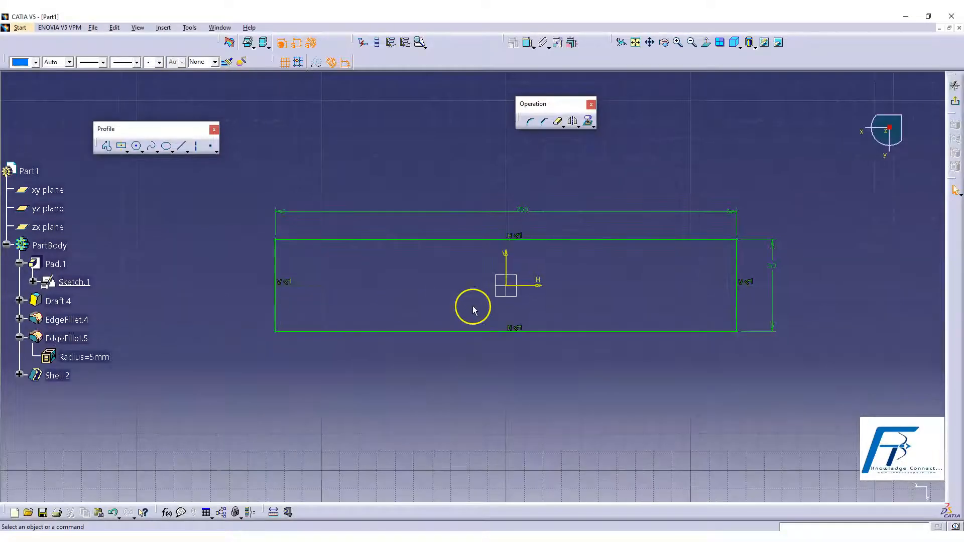
left_click(772, 264)
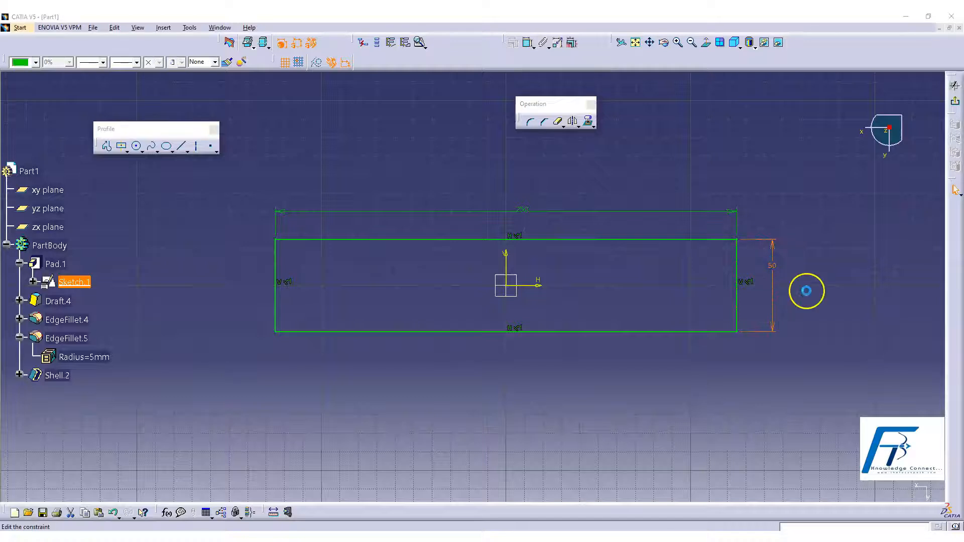
type("75mm")
key("Return")
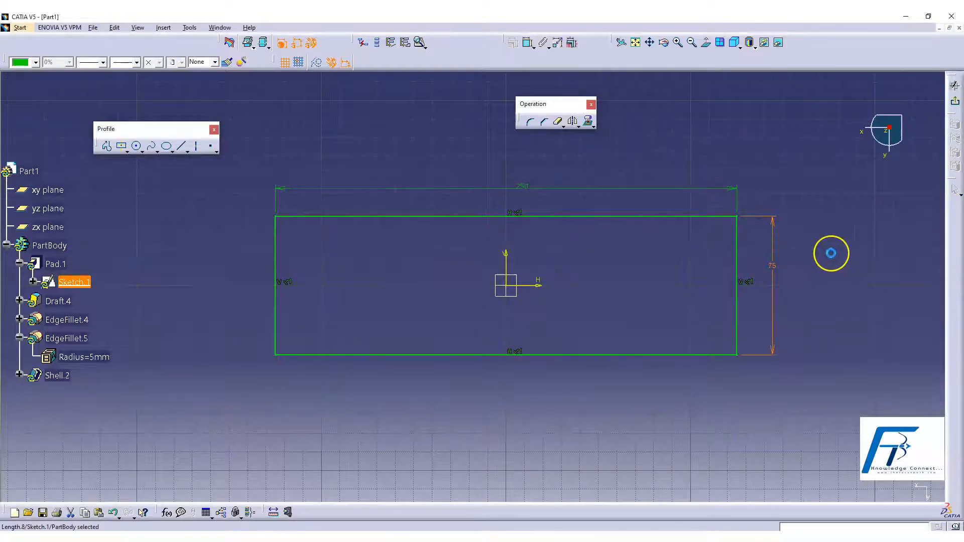
left_click(955, 86)
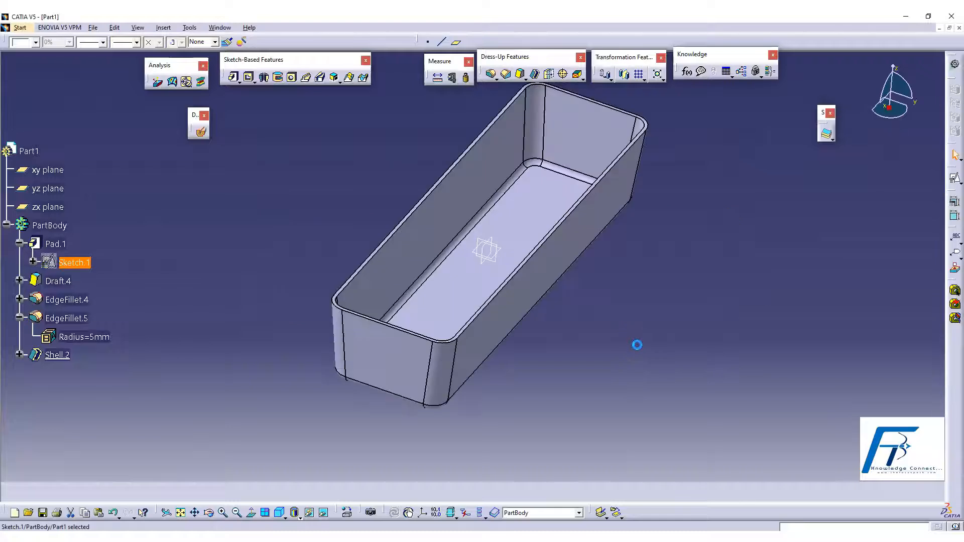
middle_click_drag(637, 345, 641, 315)
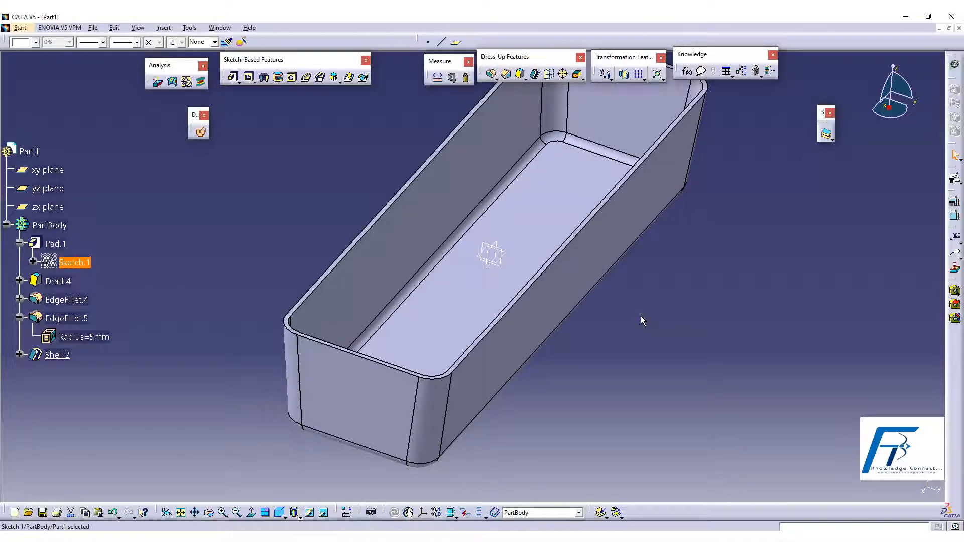
middle_click_drag(631, 327, 635, 337)
scroll(632, 329, "down", 1)
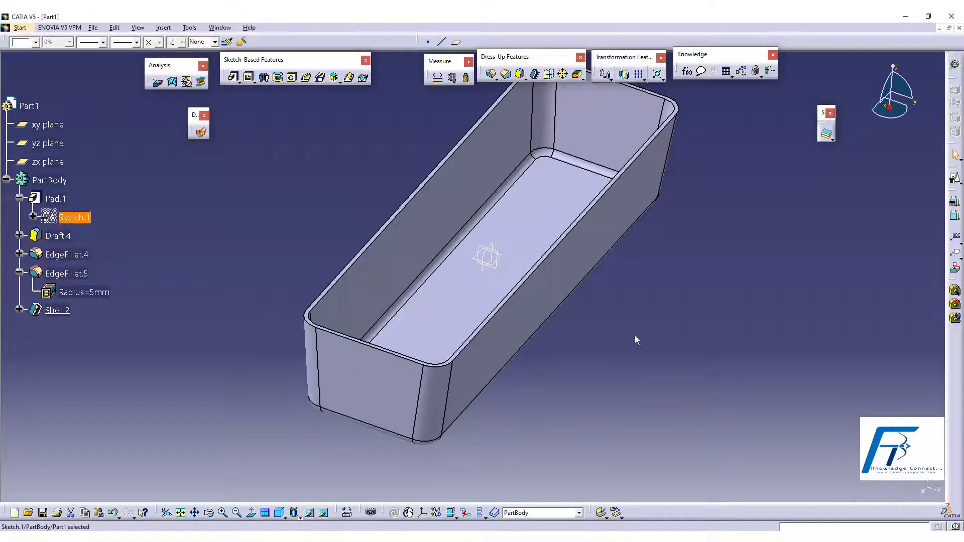
left_click(340, 81)
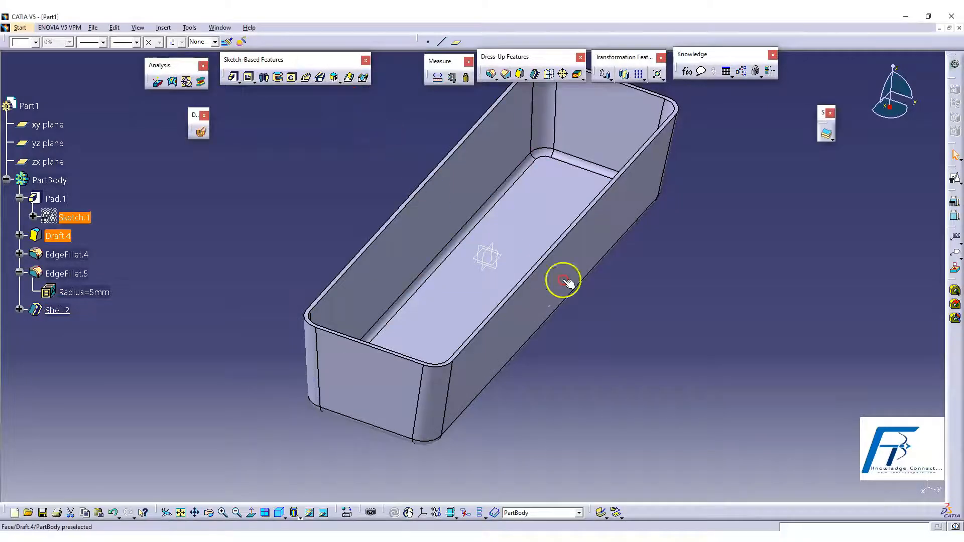
middle_click_drag(781, 478, 725, 518)
middle_click_drag(541, 301, 572, 350)
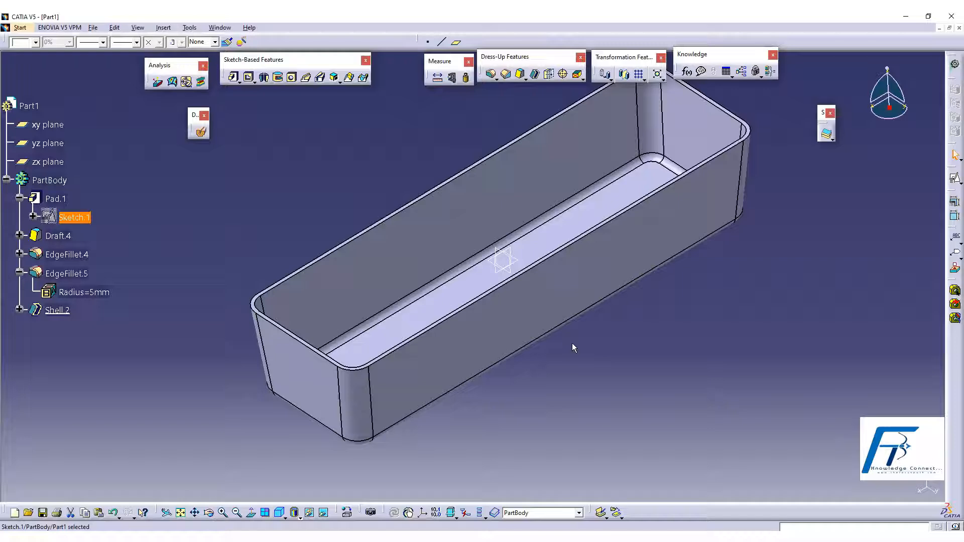
mouse_move(572, 344)
middle_mouse_down()
mouse_move(583, 353)
mouse_move(578, 388)
middle_mouse_up()
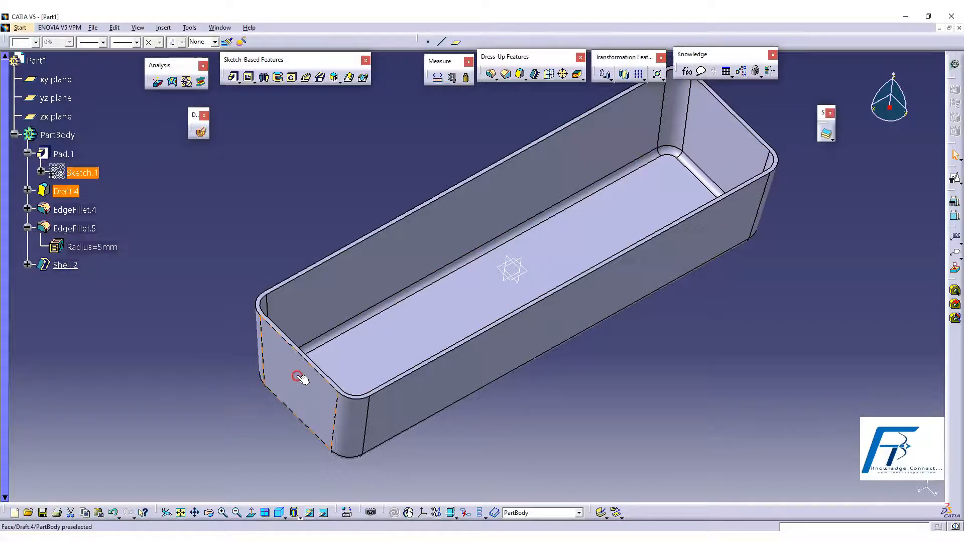
middle_click_drag(377, 419, 544, 414)
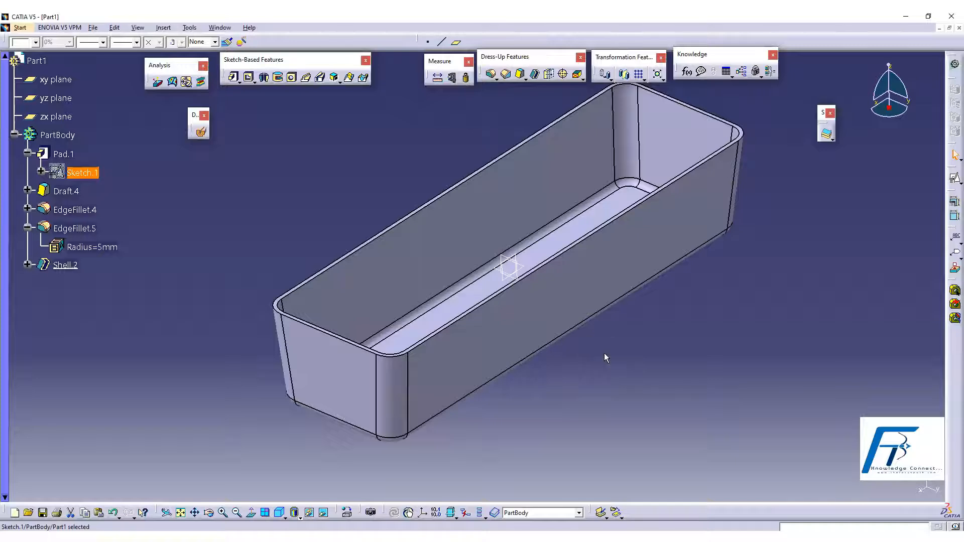
middle_click_drag(549, 337, 553, 398)
middle_click_drag(527, 299, 350, 404)
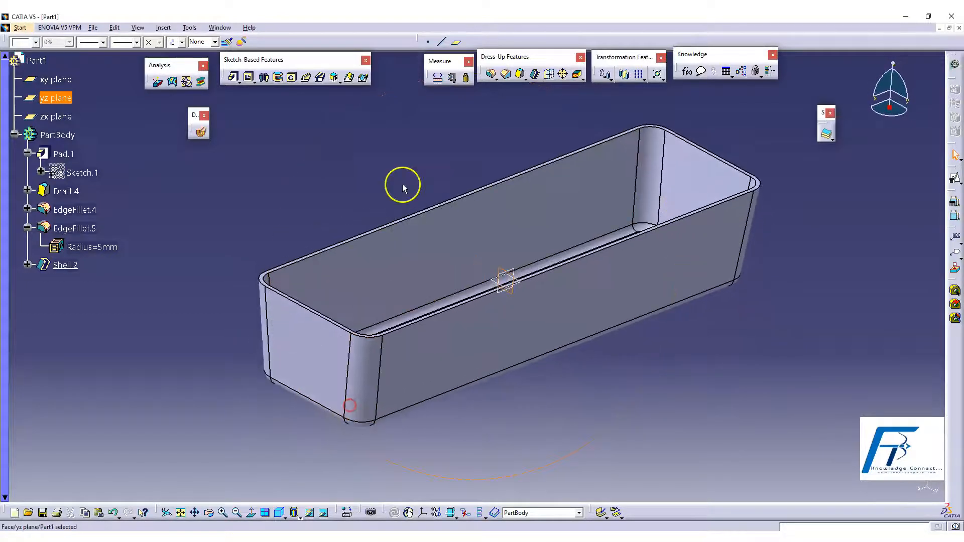
Rearrange the toolbars so Reference Elements floats between Sketch-Based Features and Dress-Up Features, with Measure docked
left_click_drag(418, 41, 260, 111)
left_click(346, 153)
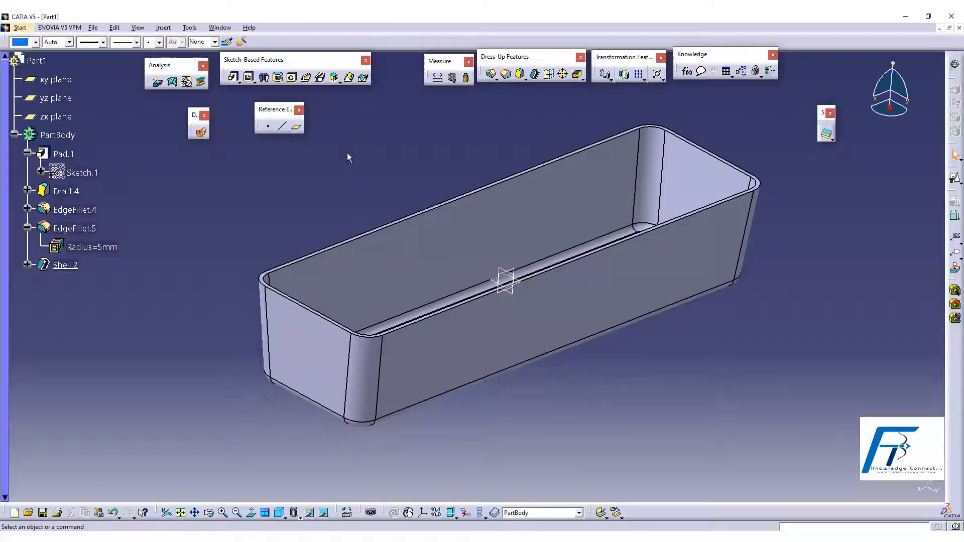
left_click_drag(454, 60, 417, 20)
left_click_drag(276, 107, 433, 63)
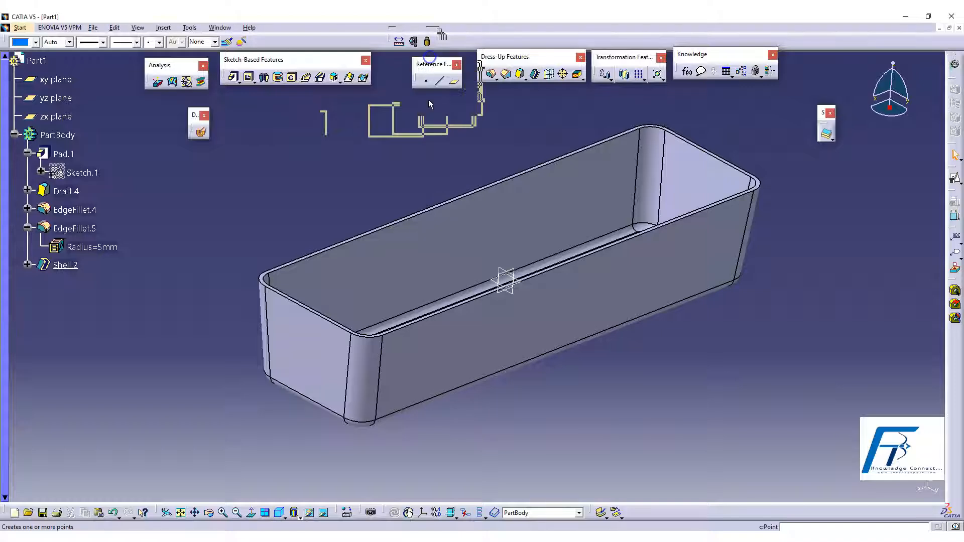
left_click_drag(190, 116, 547, 32)
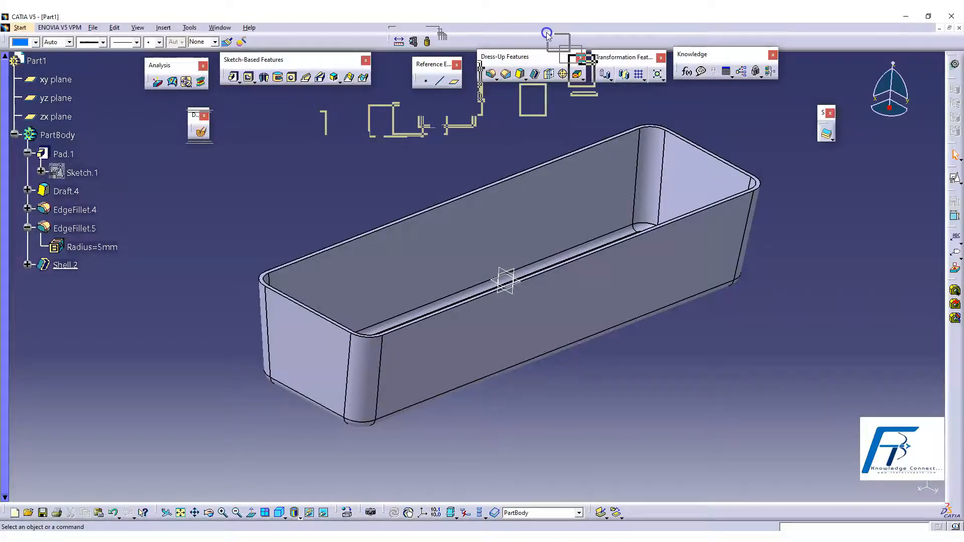
left_click(537, 130)
middle_click_drag(538, 130, 534, 155)
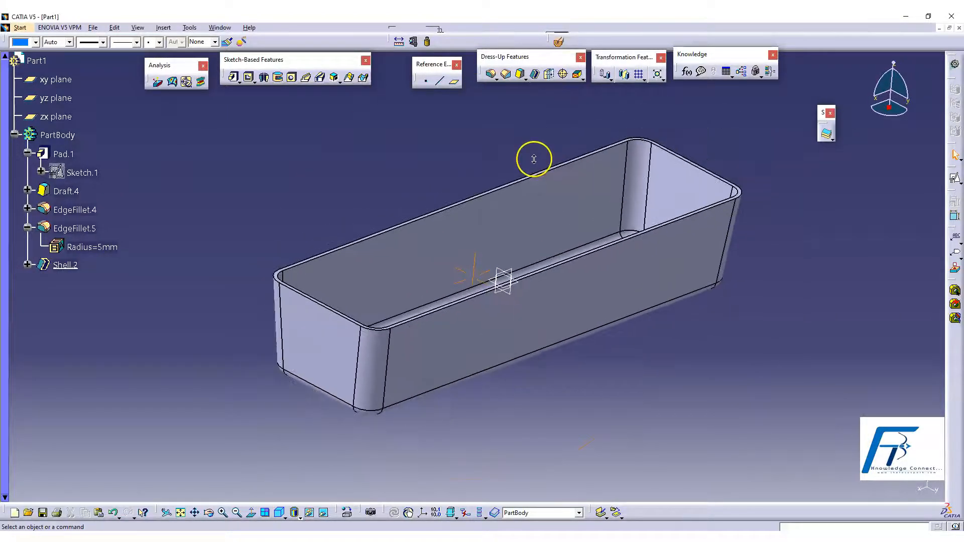
Create a reference plane offset 75 mm from the yz plane inside the tray
left_click(456, 85)
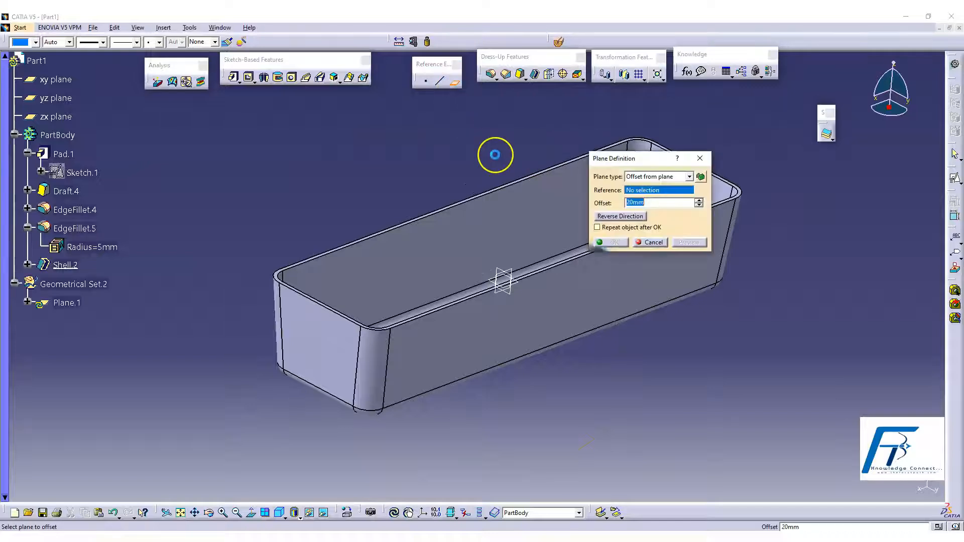
middle_click_drag(490, 303, 519, 303)
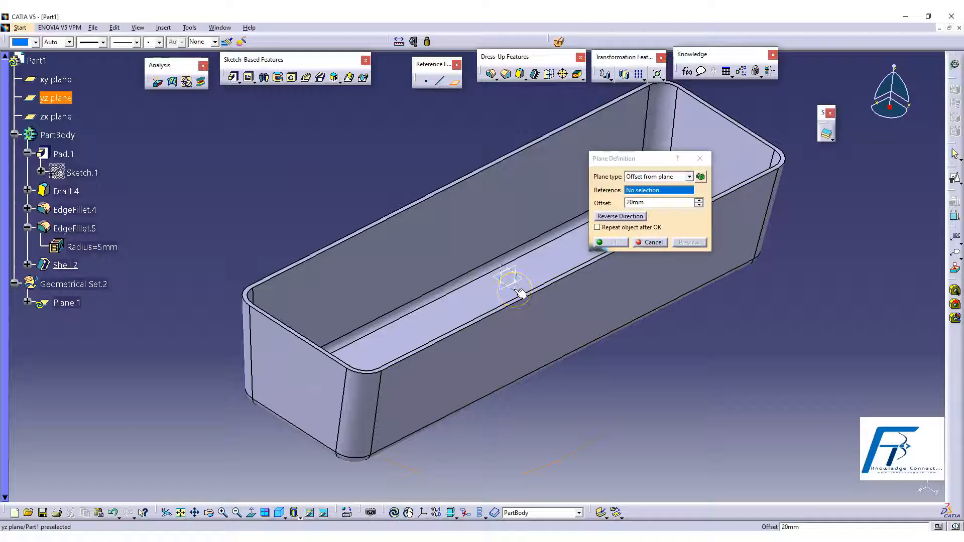
left_click(520, 293)
middle_click_drag(657, 322, 450, 293)
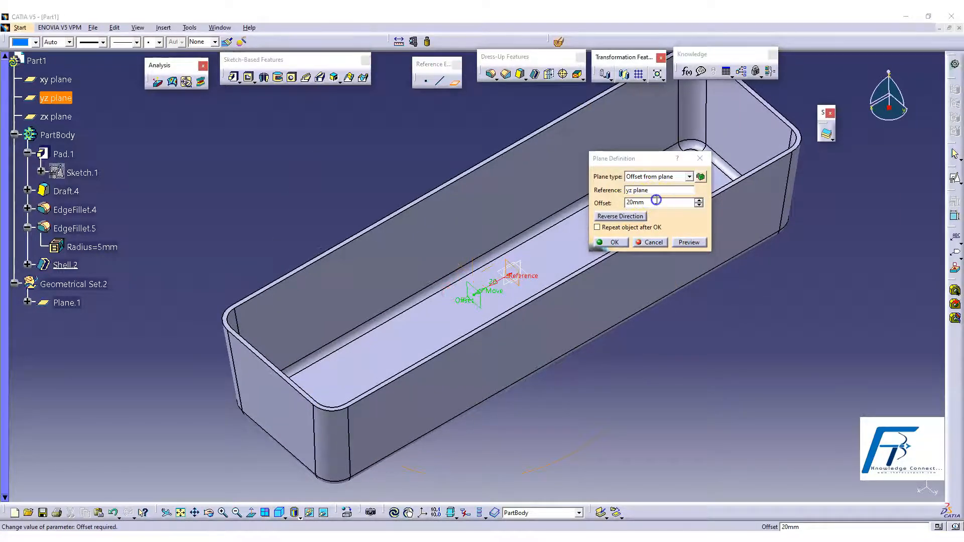
type("75")
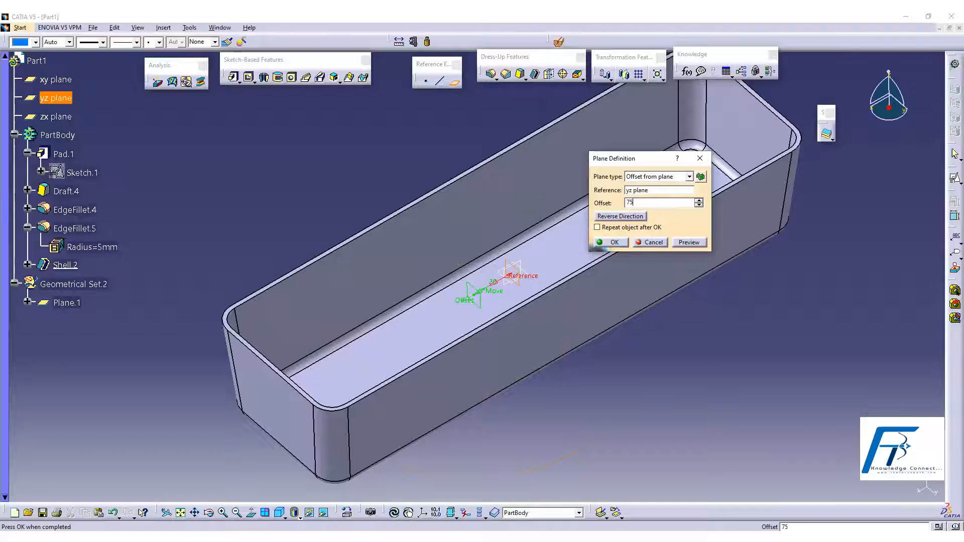
left_click(713, 317)
middle_click_drag(627, 355, 532, 398)
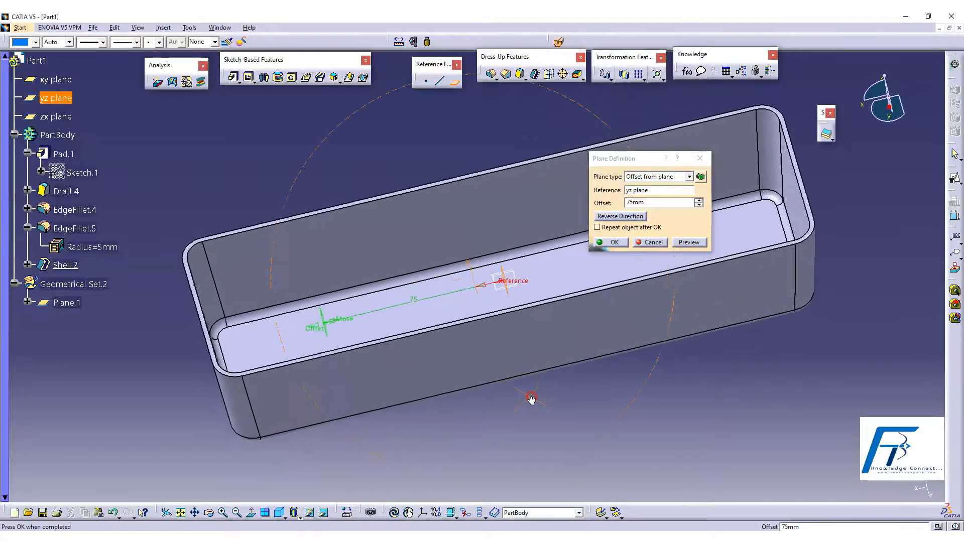
left_click(614, 243)
mouse_move(510, 336)
middle_mouse_down()
mouse_move(503, 361)
mouse_move(514, 319)
middle_mouse_up()
Create a second reference plane offset 75 mm from the yz plane on the opposite side
left_click(504, 280)
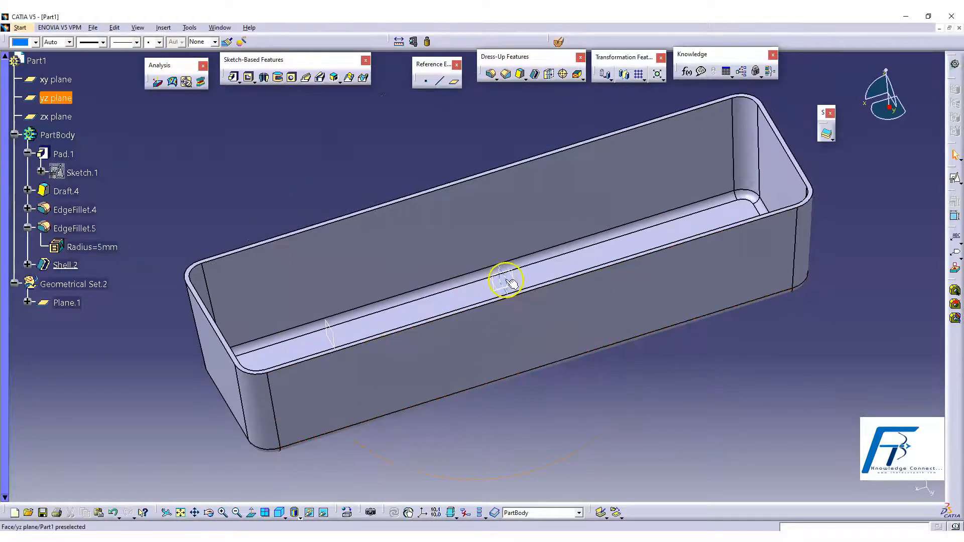
left_click(424, 85)
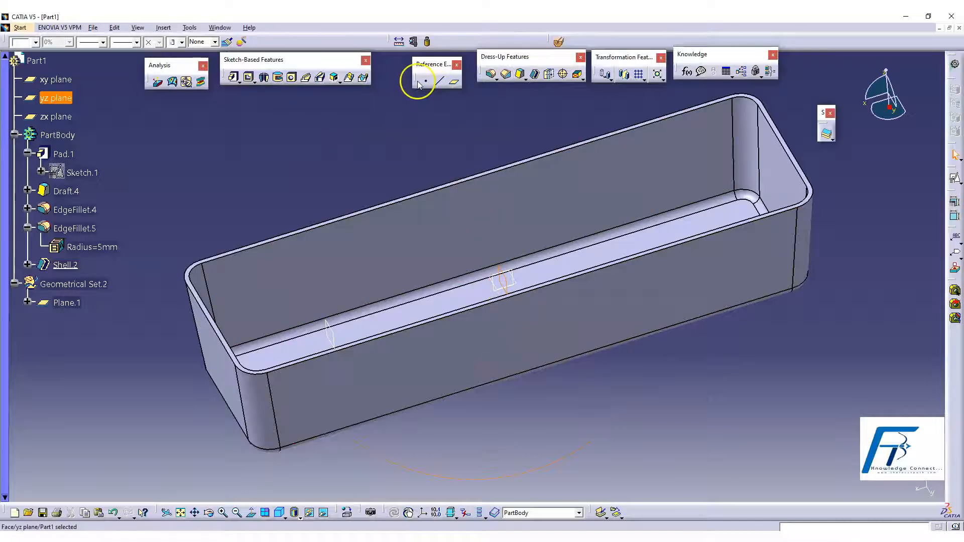
left_click(455, 81)
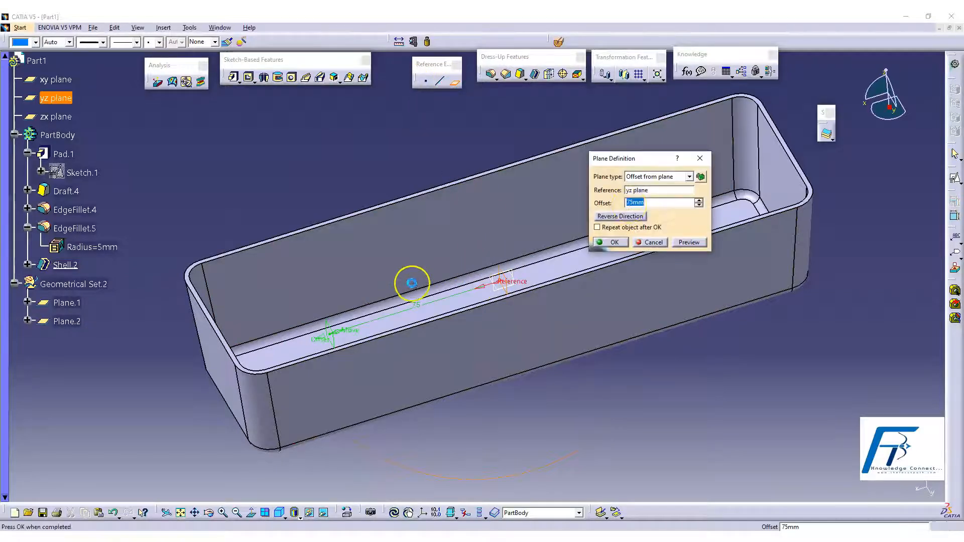
middle_click_drag(447, 297, 518, 306)
left_click(608, 246)
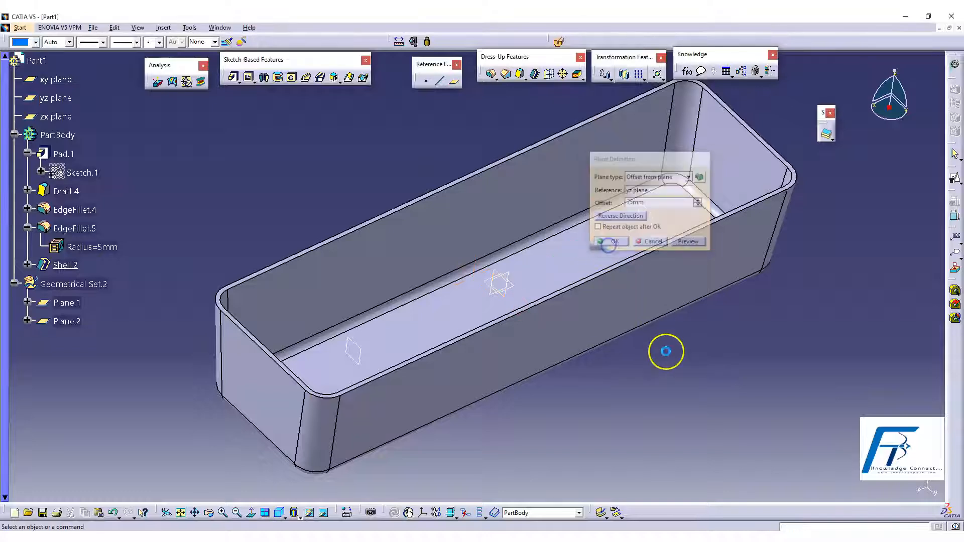
left_click(667, 367)
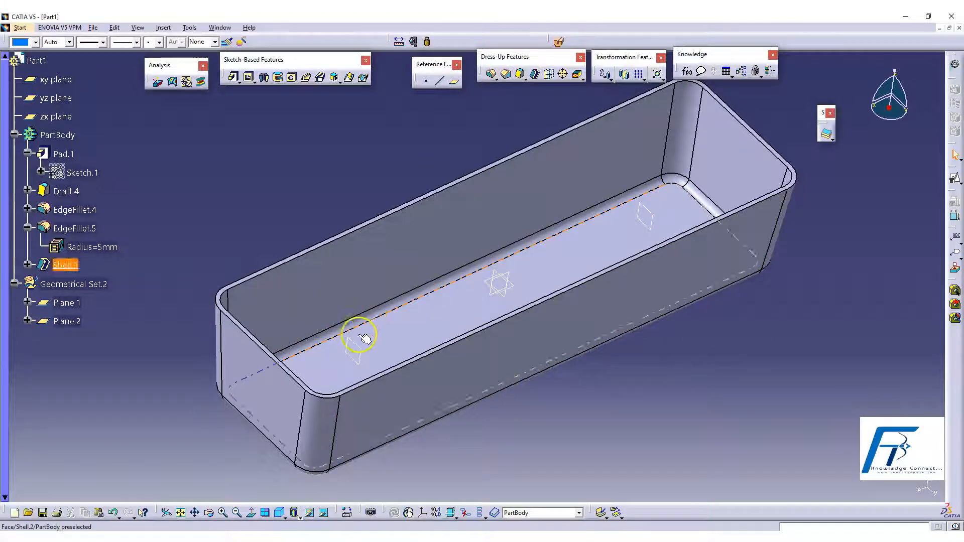
middle_click_drag(422, 422, 511, 400)
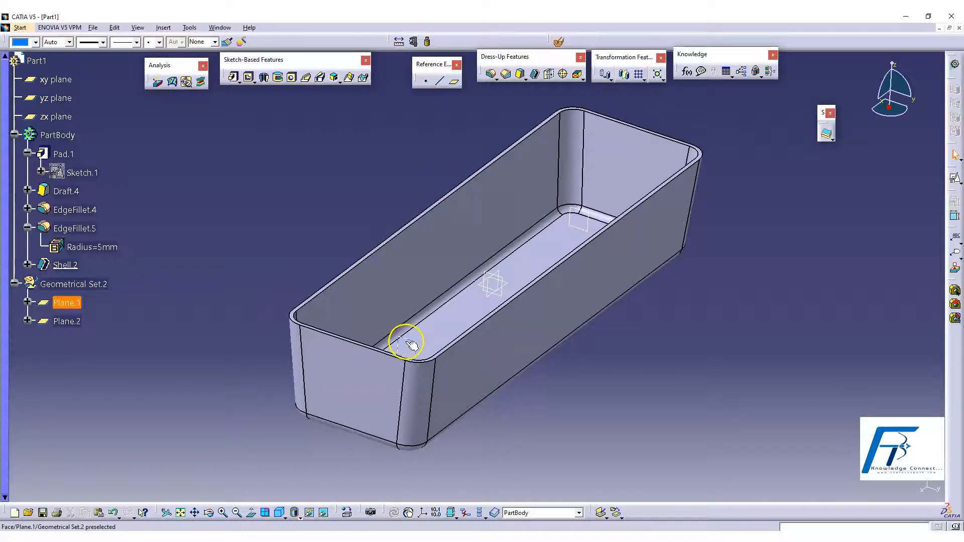
left_click(339, 82)
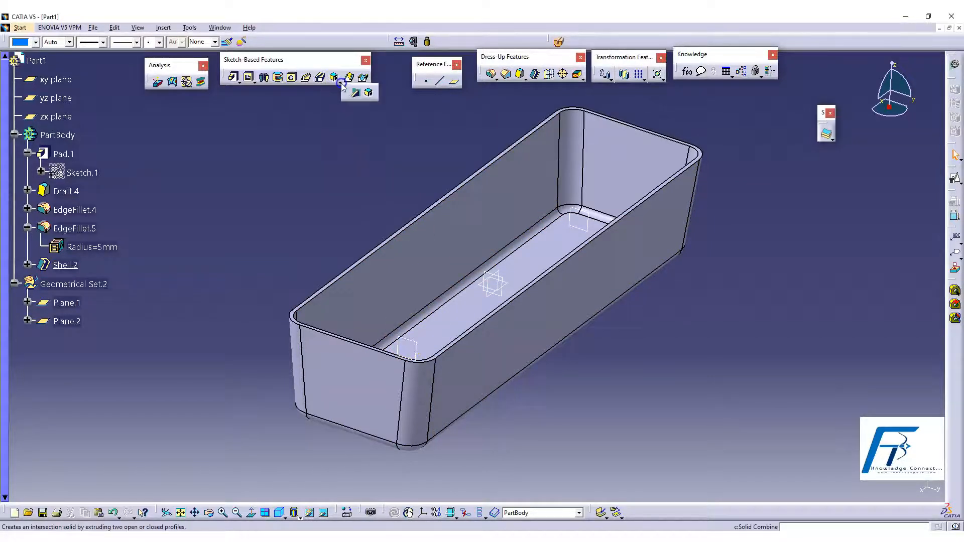
left_click(355, 95)
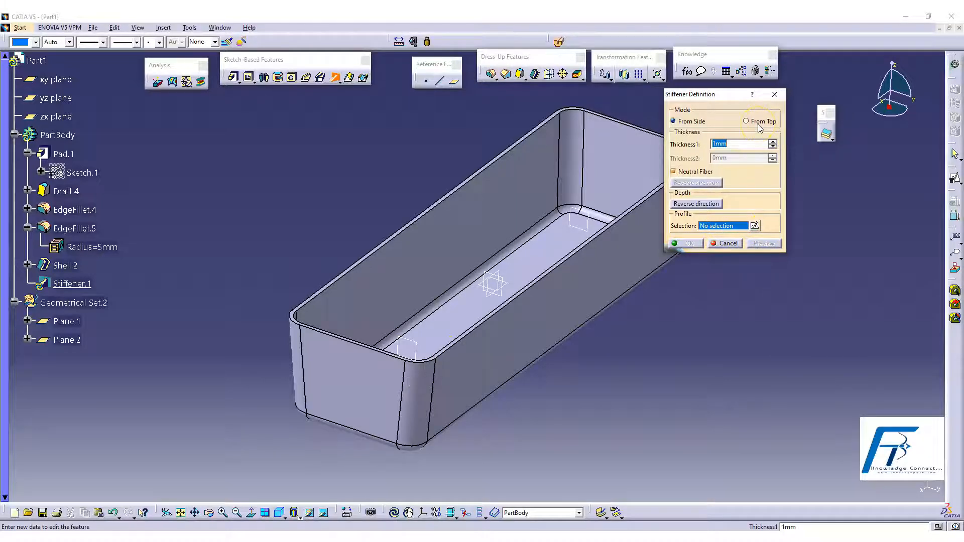
left_click(724, 243)
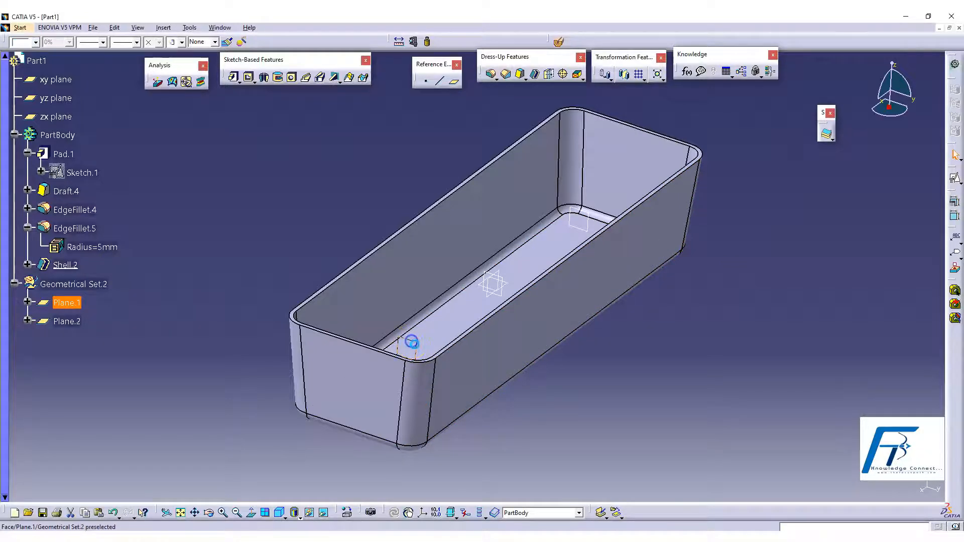
Start a positioned sketch on the first offset plane inside the tray, keeping the implicit origin and orientation
mouse_move(616, 353)
middle_mouse_down()
mouse_move(618, 334)
mouse_move(562, 396)
mouse_move(578, 371)
middle_mouse_up()
left_click(954, 180)
left_click(752, 284)
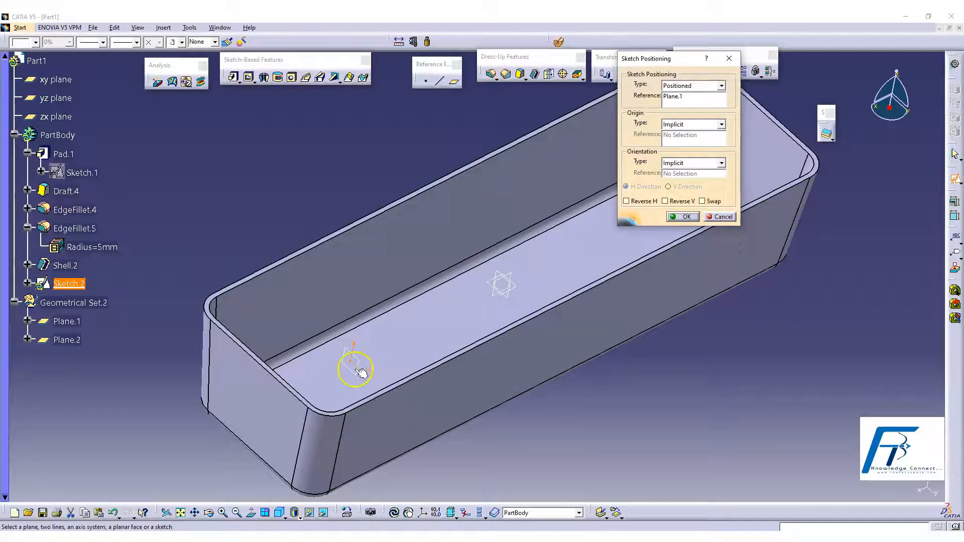
left_click(684, 217)
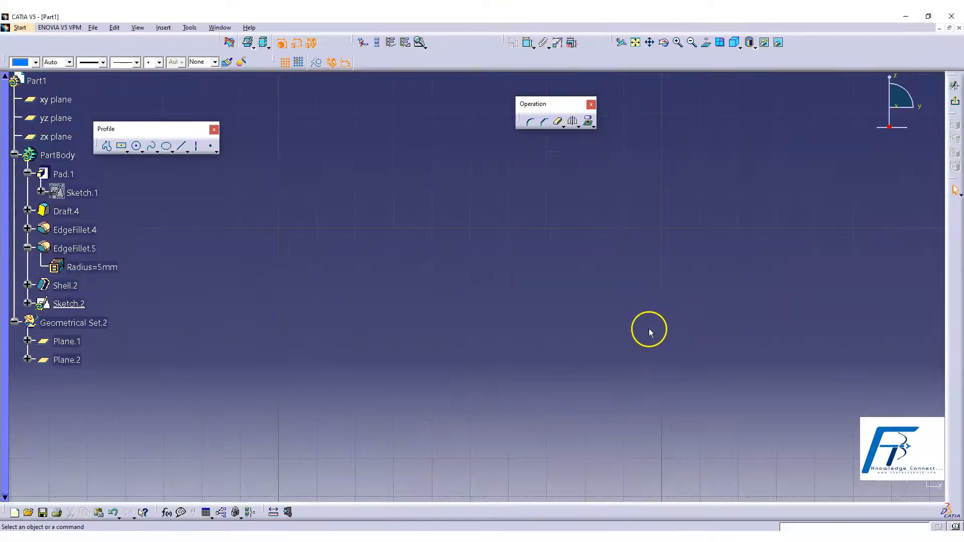
Cut the tray by the sketch plane and view its cross-section normal to that plane
left_click(636, 42)
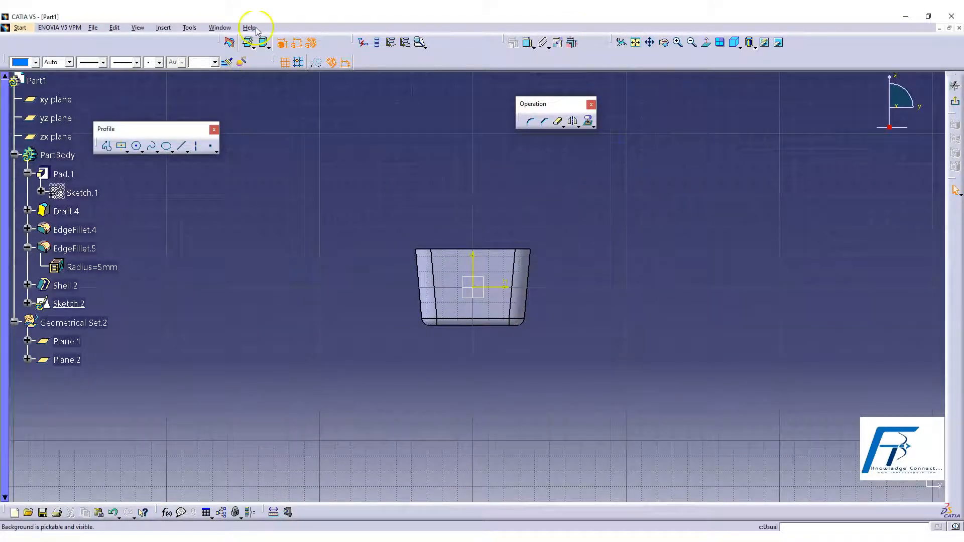
left_click(230, 43)
middle_click_drag(538, 341, 522, 273)
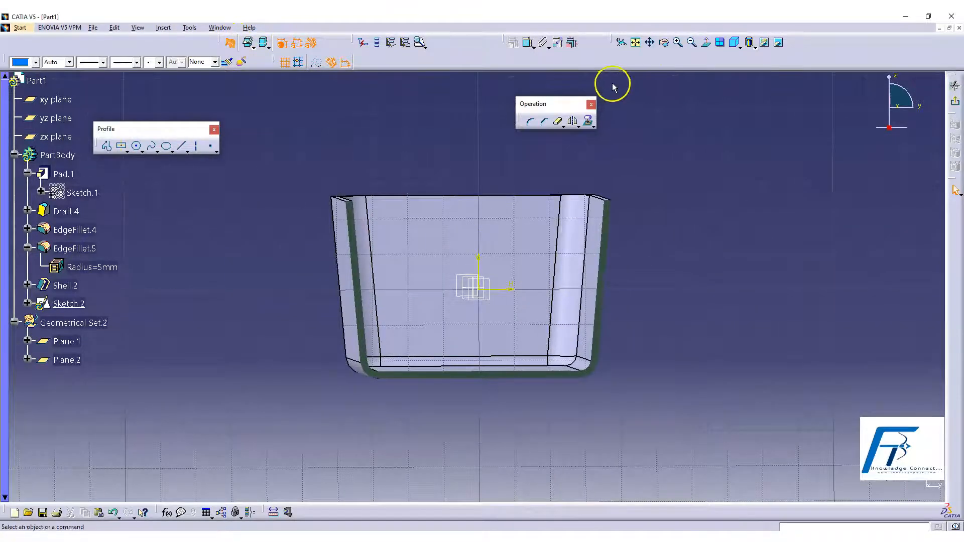
left_click(706, 42)
middle_click_drag(627, 372, 627, 261)
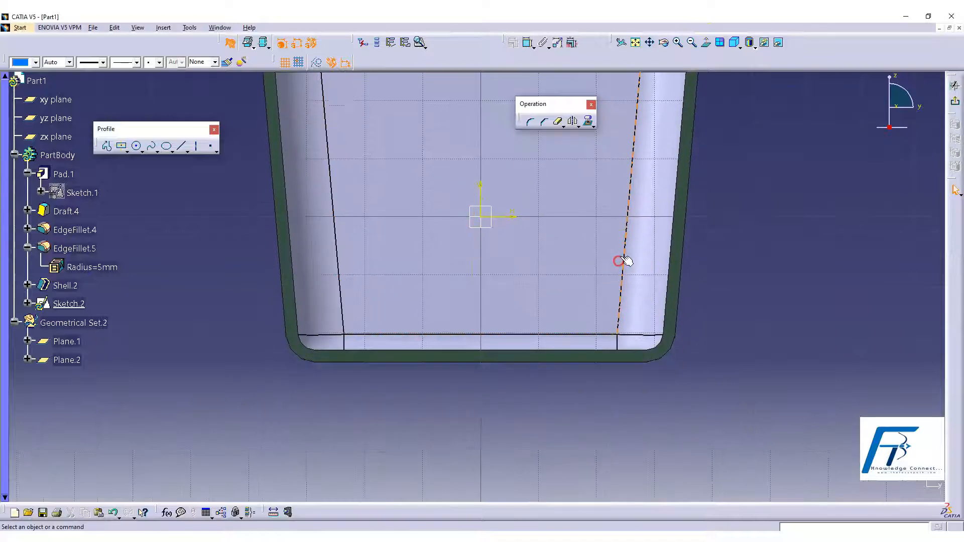
middle_click_drag(686, 217, 556, 224)
left_click(706, 42)
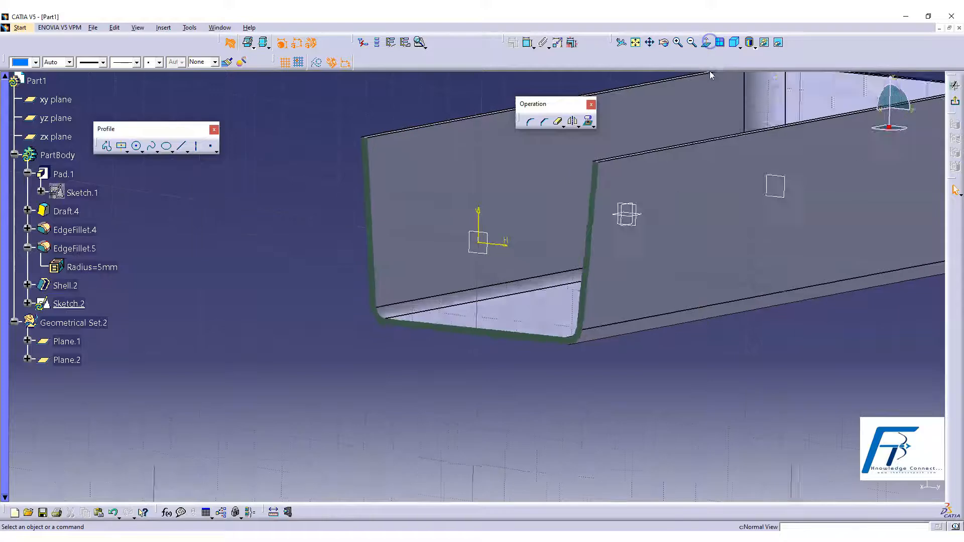
middle_click_drag(689, 274, 704, 219)
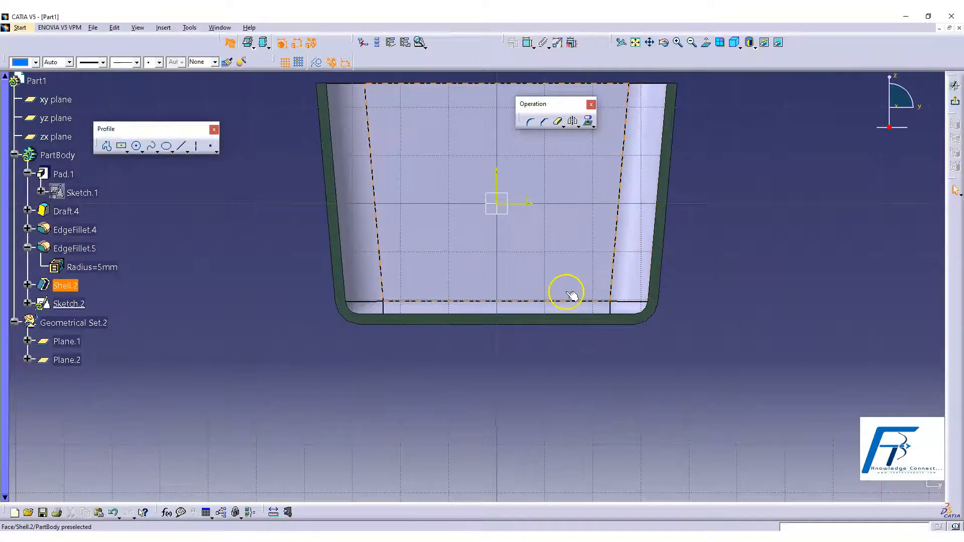
Sketch a slanted line from the tray's inner side wall down to the inner floor edge
left_click(182, 146)
left_click(182, 145)
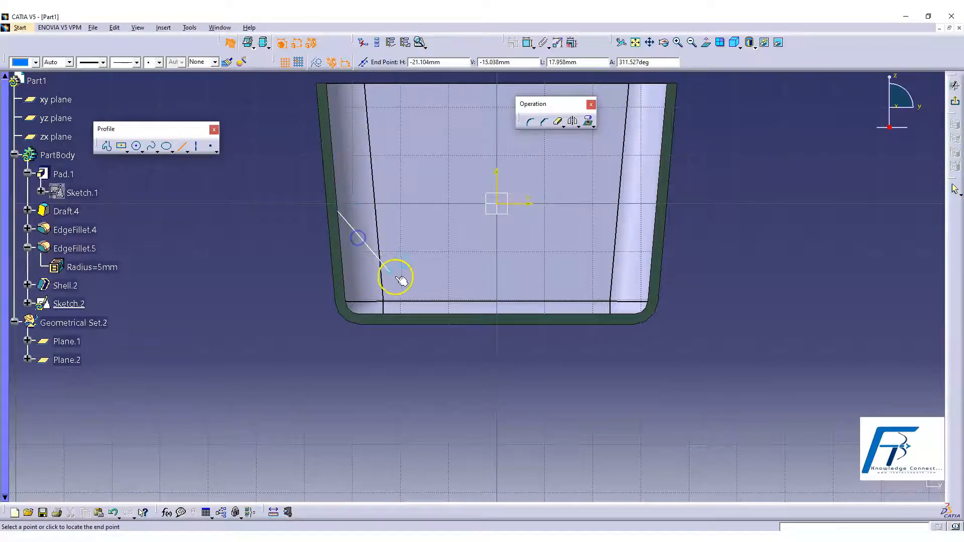
left_click(425, 315)
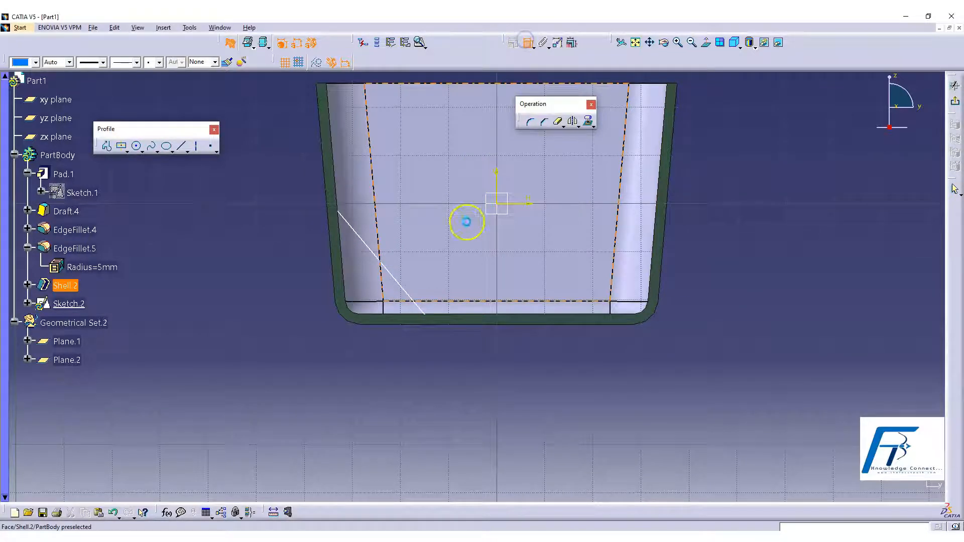
Constrain the slanted line's lower endpoint coincident with the inner floor and its upper endpoint coincident with the inner wall
left_click(441, 316)
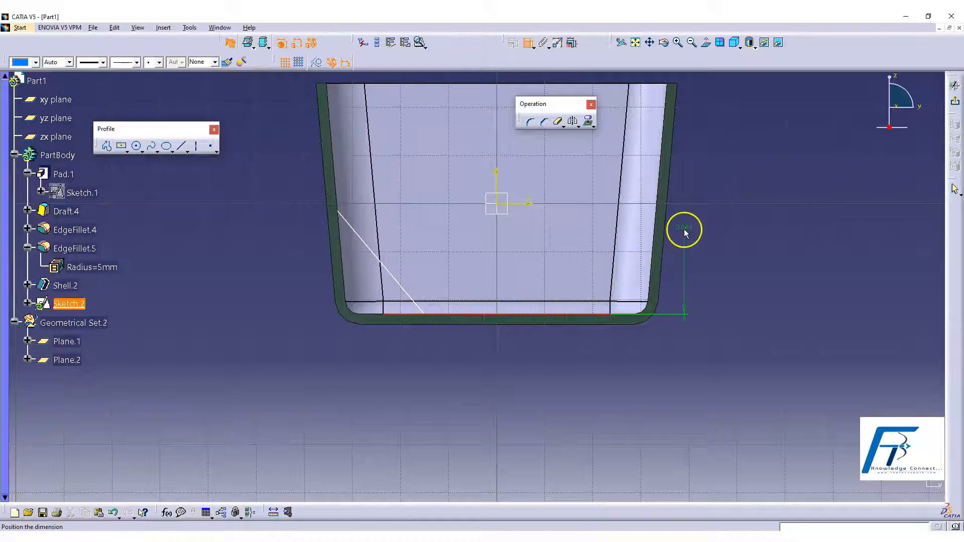
right_click(255, 263)
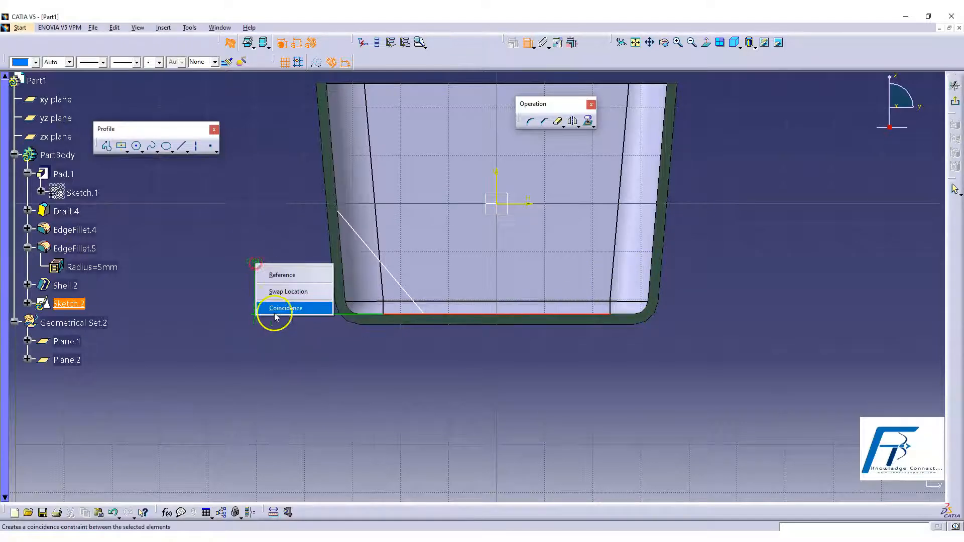
left_click(282, 309)
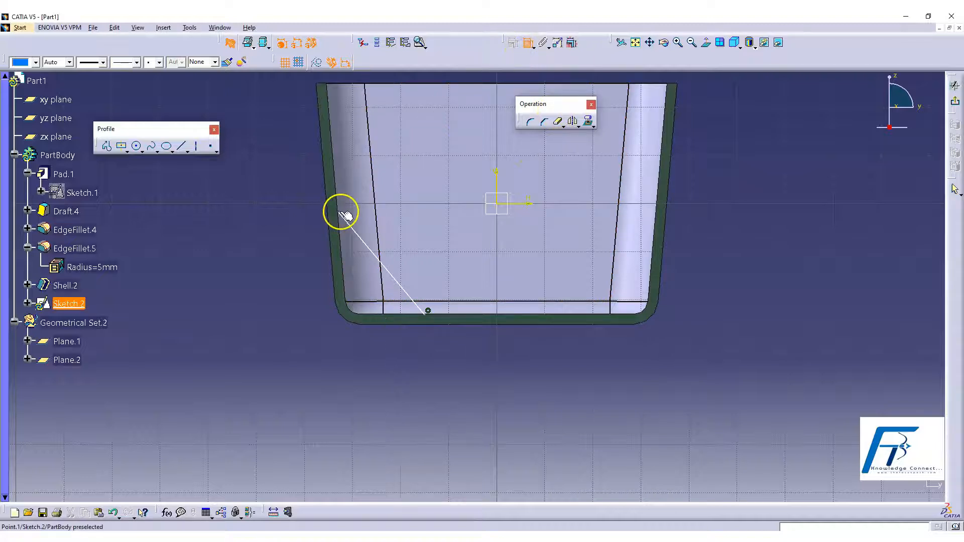
left_click_drag(346, 215, 341, 206)
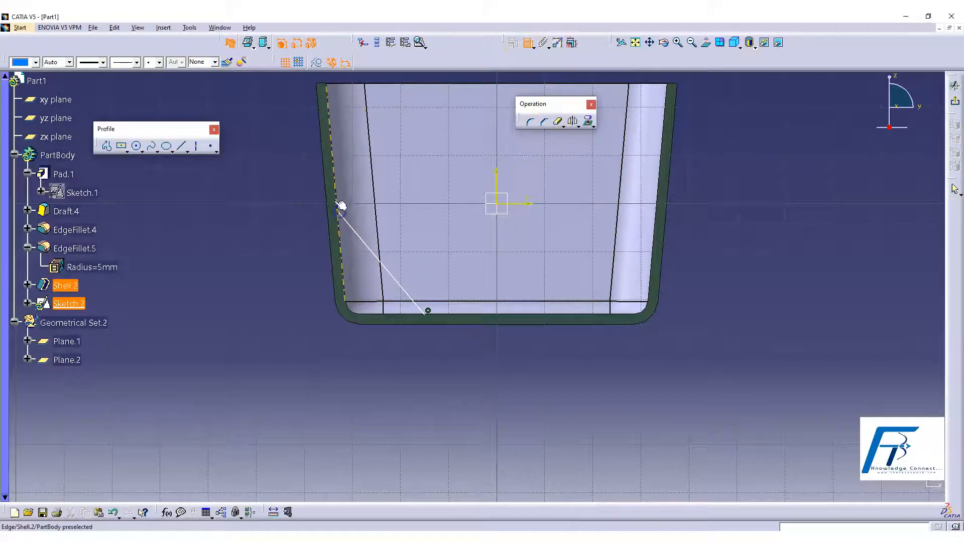
right_click(254, 190)
left_click(266, 227)
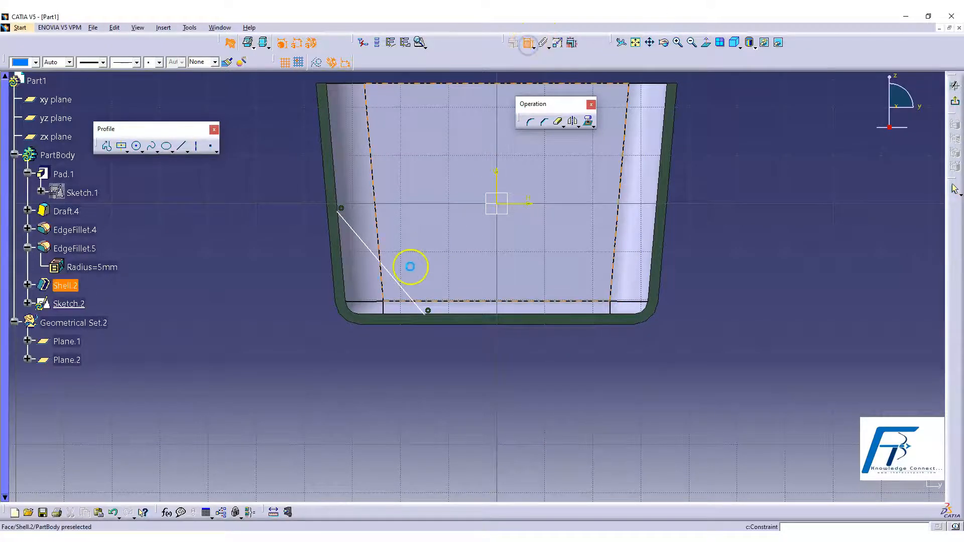
Dimension the angle between the slanted line and the tray's floor edge and set it to 50 degrees
left_click(396, 281)
left_click(394, 317)
left_click(295, 265)
double_click(295, 265)
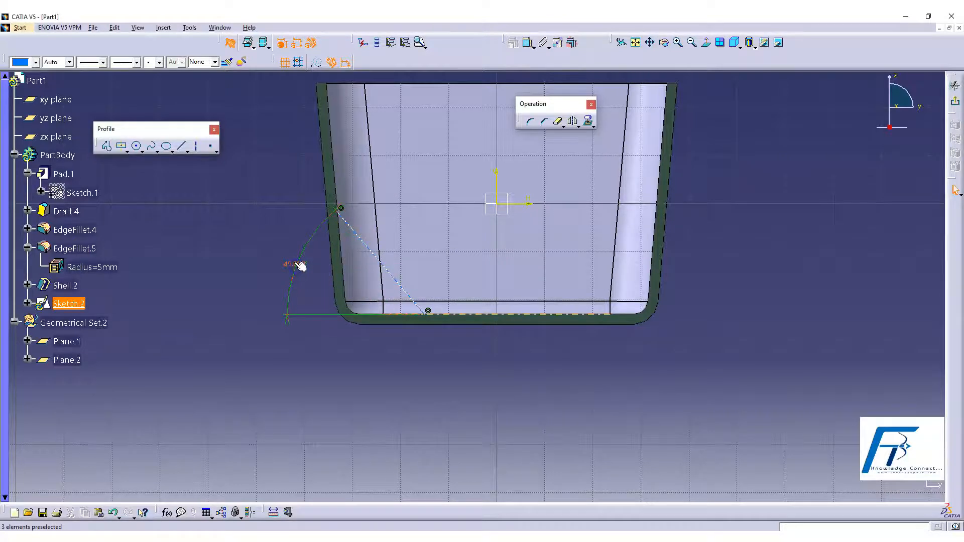
type("5")
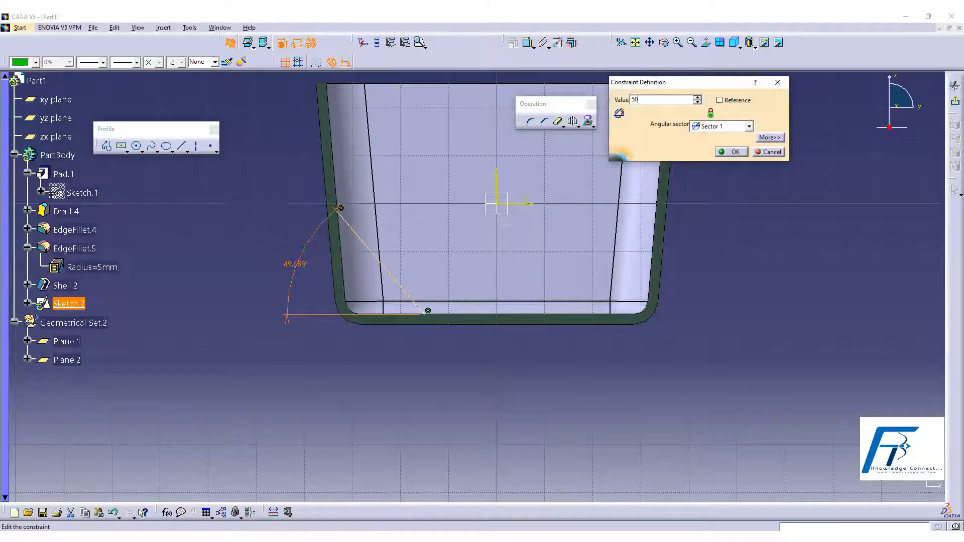
type("0")
key("Return")
left_click(323, 353)
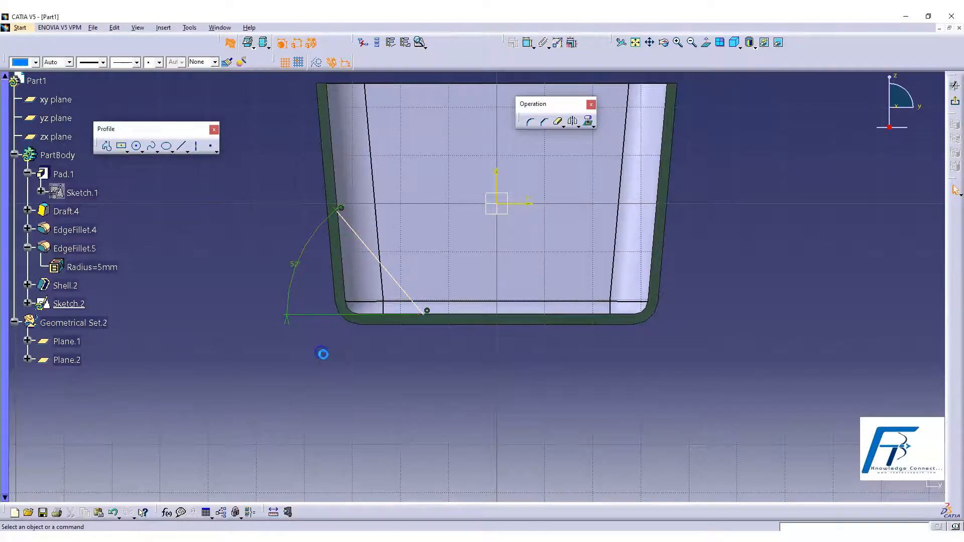
Dimension the slanted line's upper endpoint height above the inner floor and set it to 15 mm
left_click(524, 42)
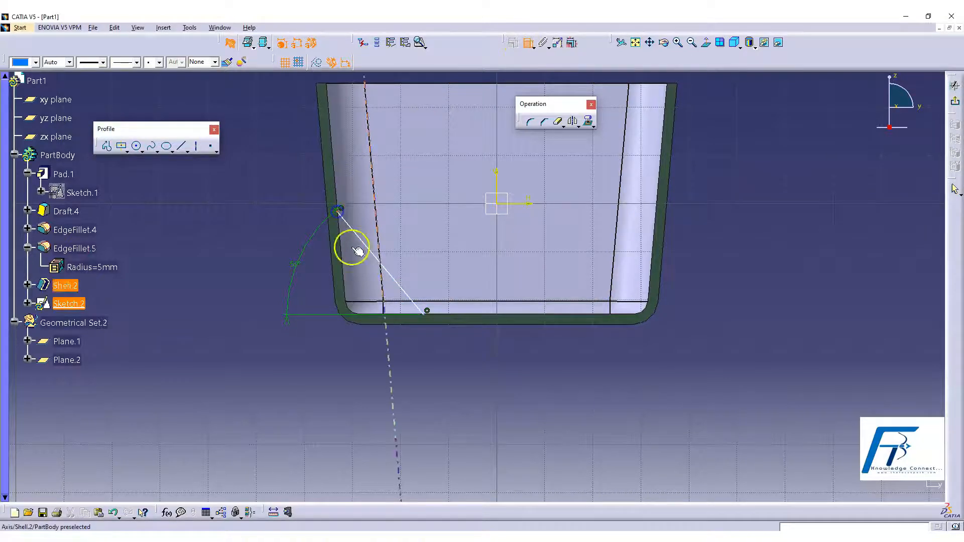
left_click(450, 315)
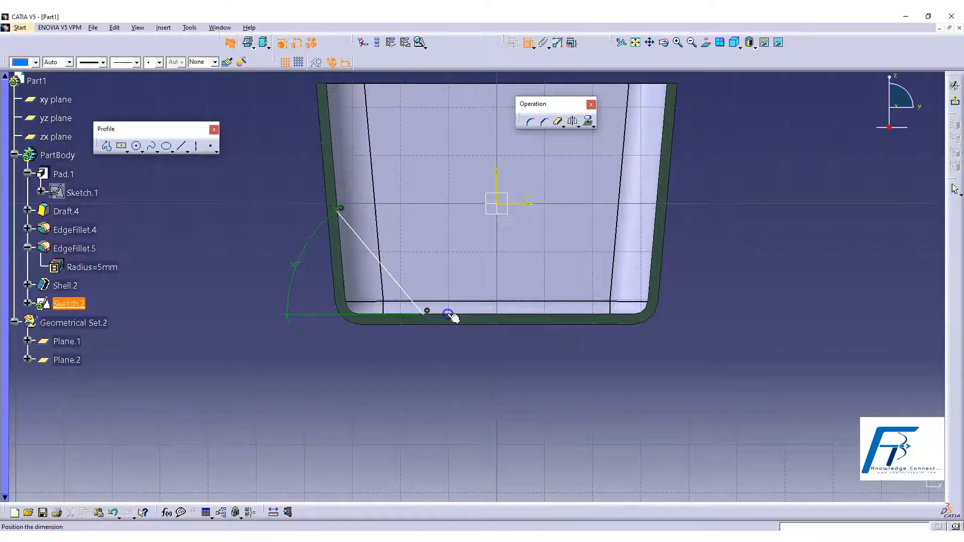
left_click(233, 269)
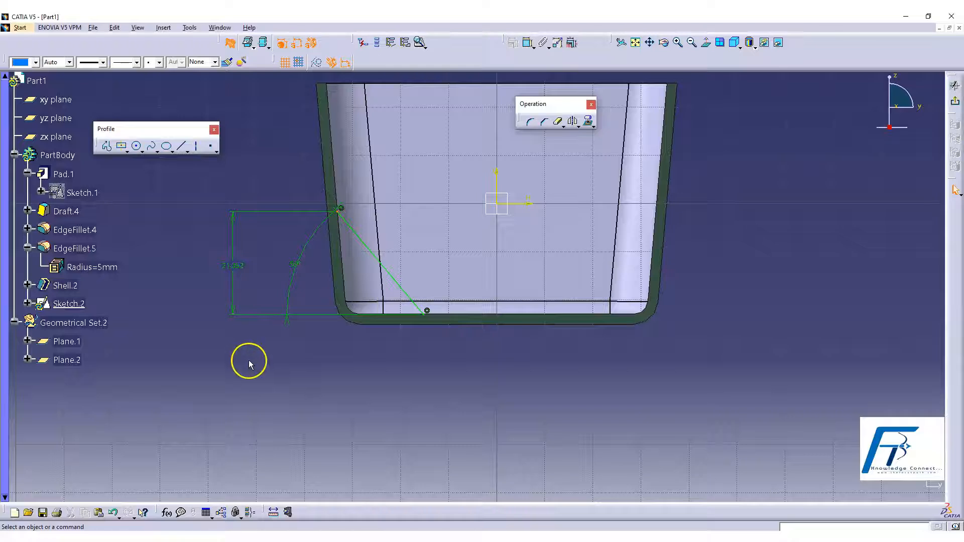
double_click(233, 264)
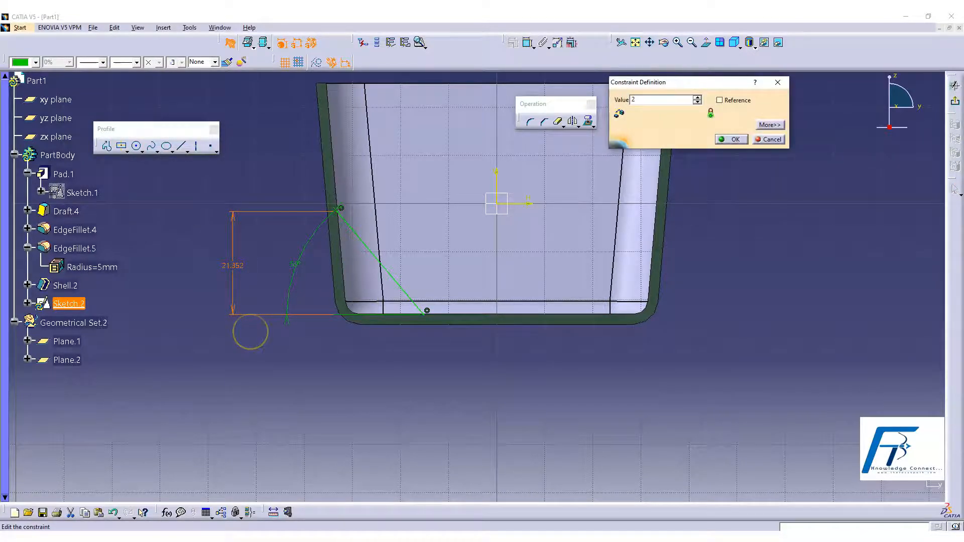
key("Return")
left_click(335, 362)
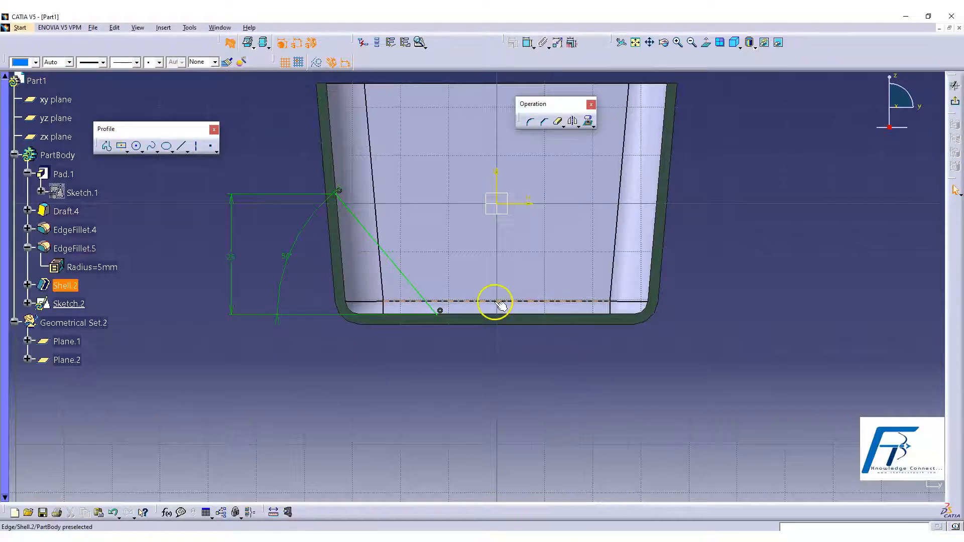
double_click(233, 264)
type("15")
key("Return")
left_click(351, 325)
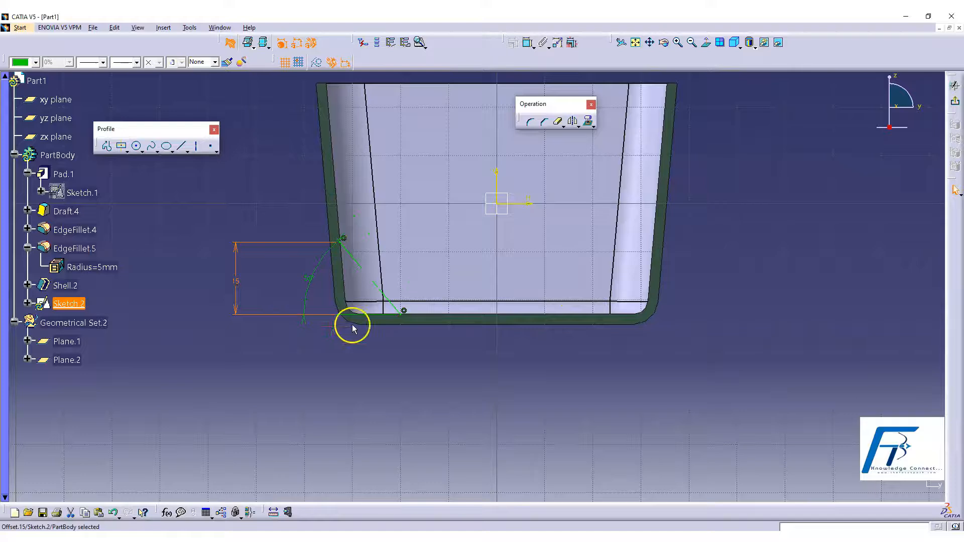
Exit the rib sketch and display it in magenta with a heavier line
middle_click_drag(514, 363, 552, 281)
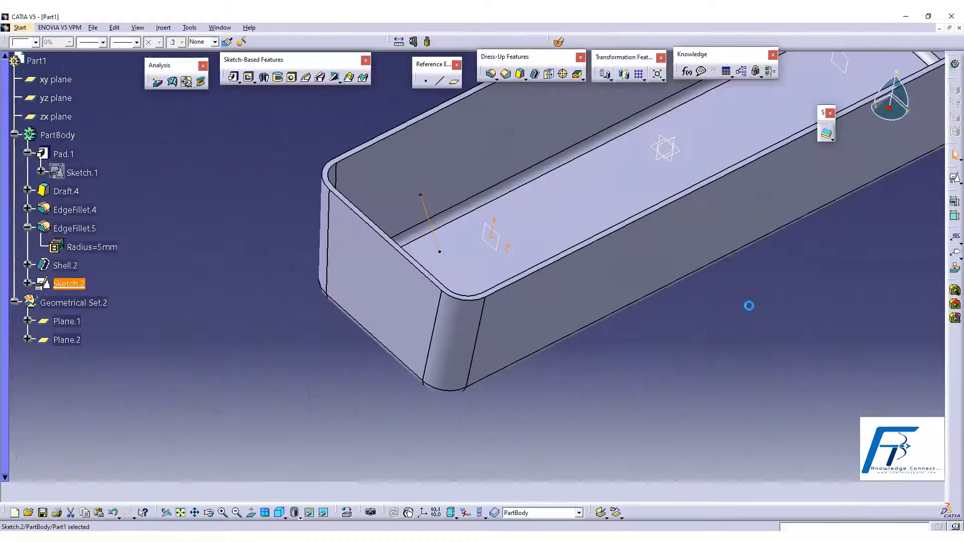
mouse_move(564, 265)
middle_mouse_down()
mouse_move(519, 273)
mouse_move(490, 305)
middle_mouse_up()
left_click(542, 374)
middle_click_drag(525, 364, 663, 388)
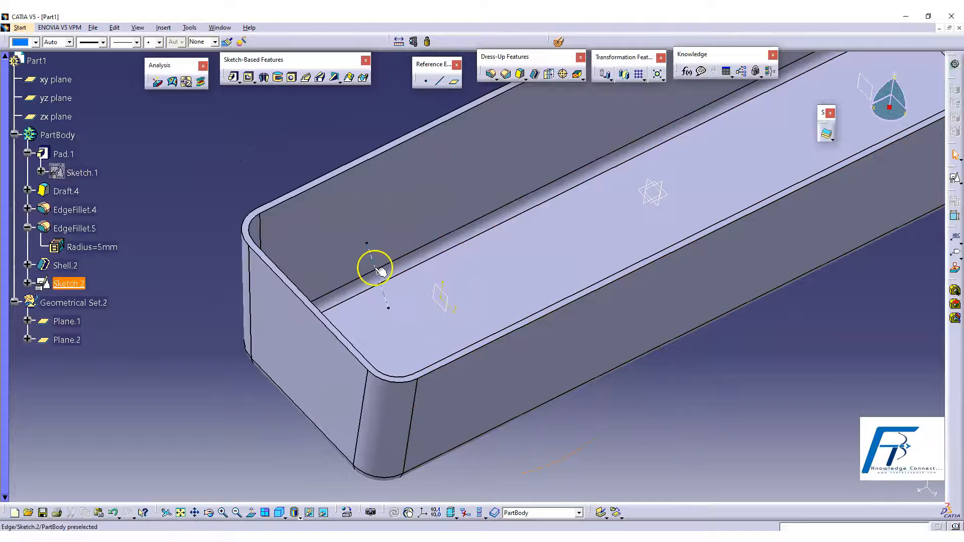
left_click(83, 284)
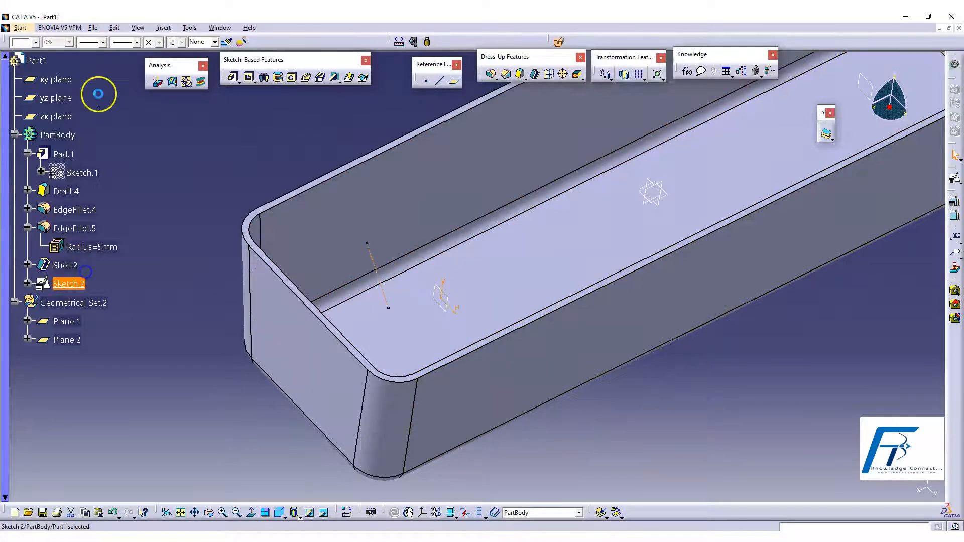
left_click(36, 42)
left_click(24, 122)
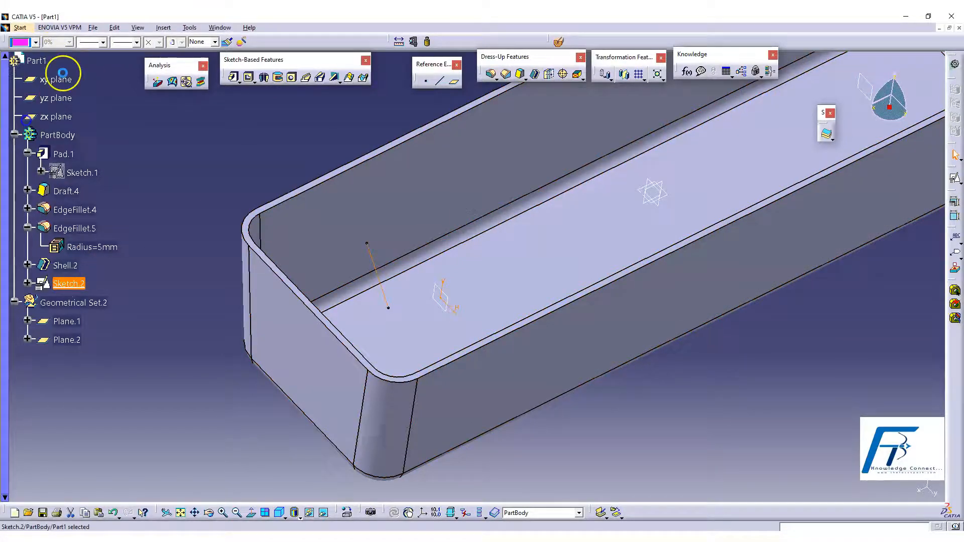
left_click(89, 47)
left_click(168, 123)
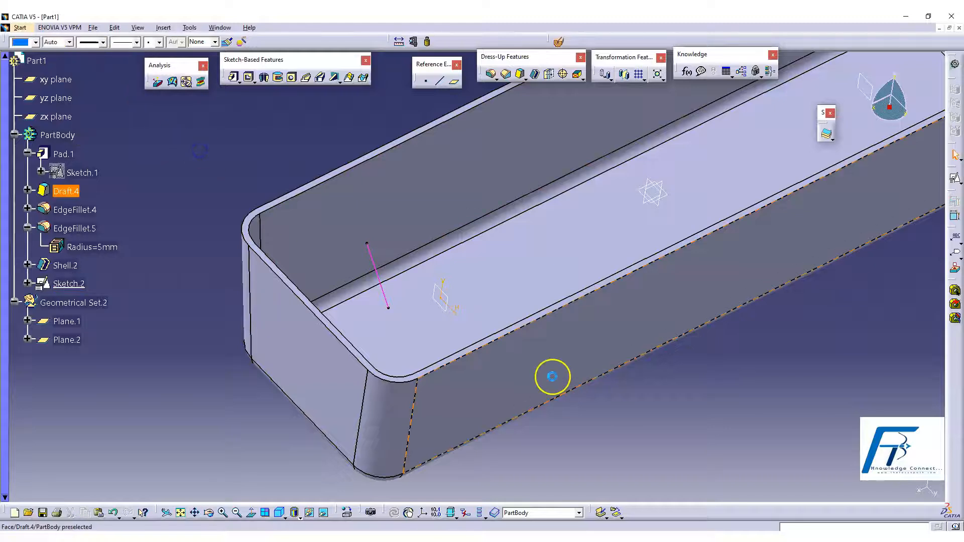
Recolour the first offset plane cyan and give it a 1 mm line weight
left_click(436, 288)
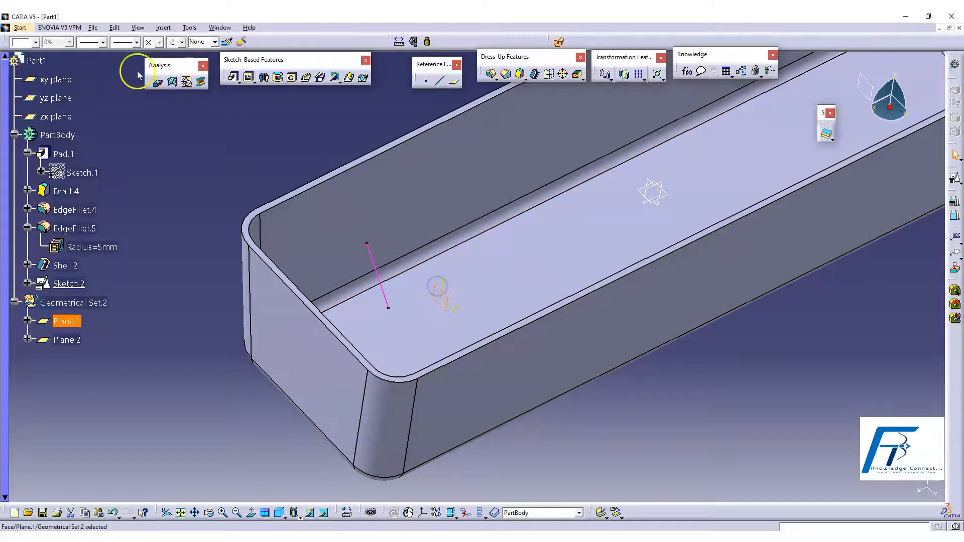
left_click(34, 43)
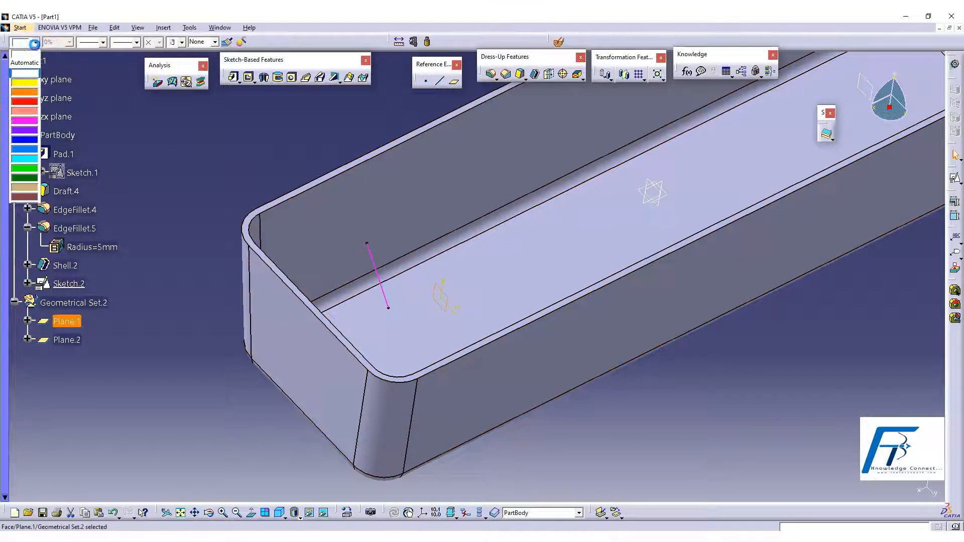
left_click(28, 162)
left_click(92, 42)
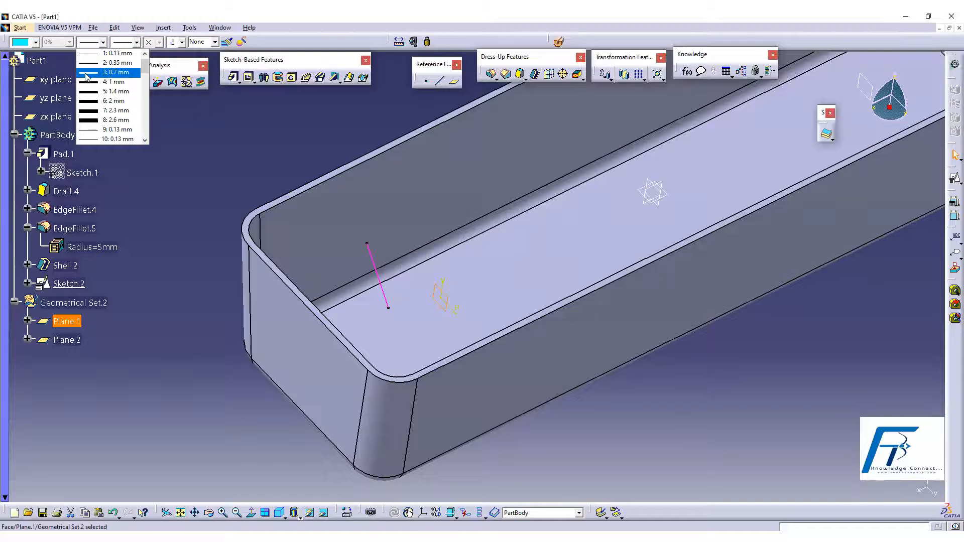
left_click(98, 81)
left_click(134, 116)
Start a From Side stiffener using the magenta slanted-line sketch as profile, and inspect its neutral fiber thickness preview
middle_click_drag(542, 418, 564, 301)
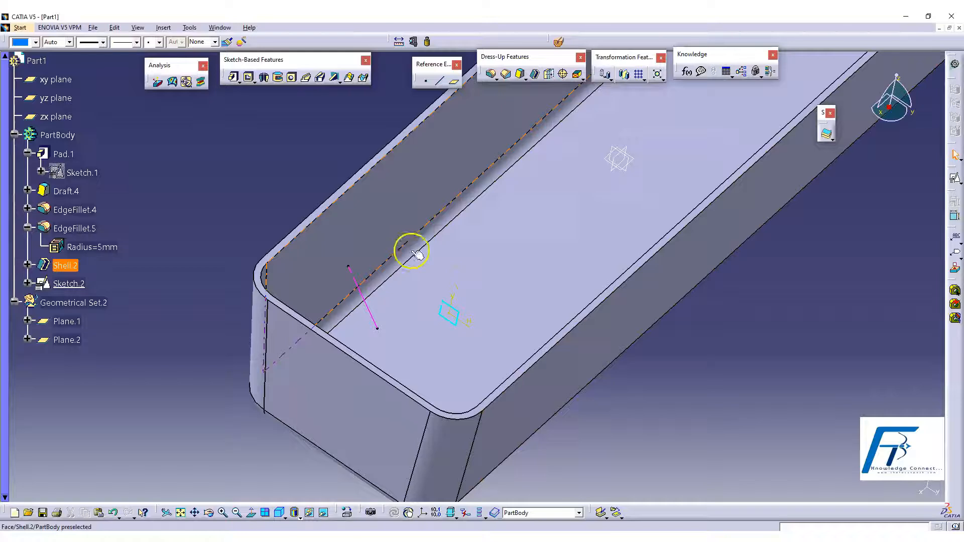
left_click(335, 79)
middle_click_drag(571, 261, 590, 186)
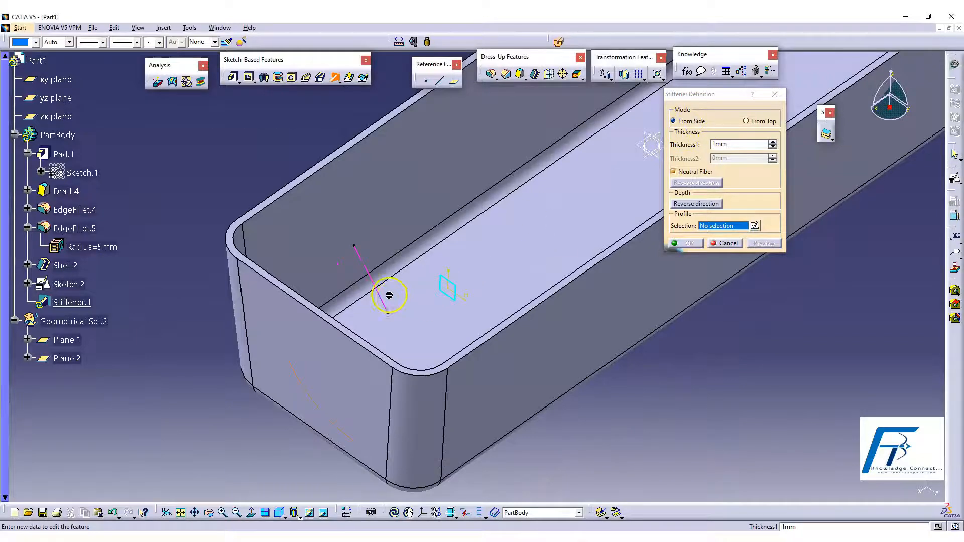
left_click(366, 275)
mouse_move(573, 383)
middle_mouse_down()
mouse_move(556, 345)
mouse_move(605, 303)
mouse_move(615, 314)
mouse_move(516, 285)
mouse_move(575, 321)
mouse_move(576, 283)
middle_mouse_up()
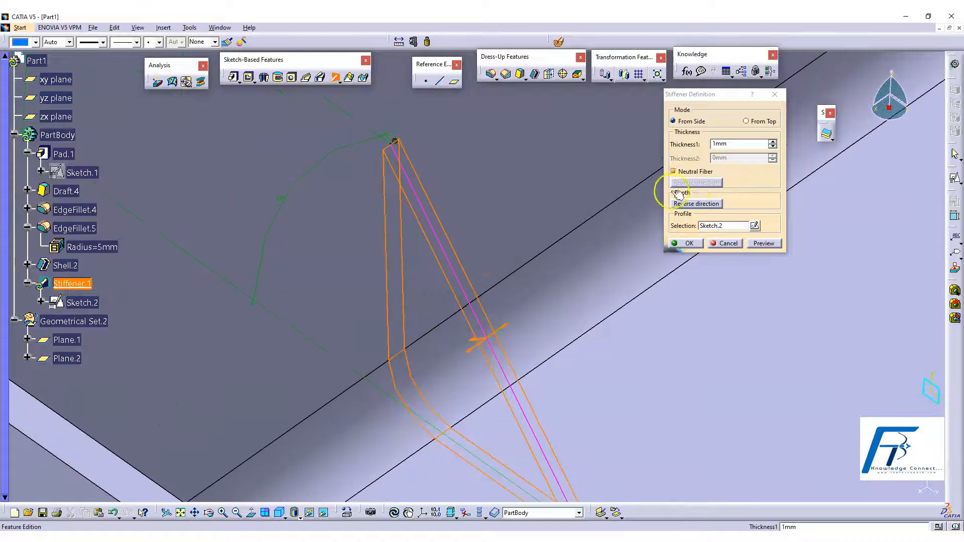
middle_click_drag(500, 299, 514, 275)
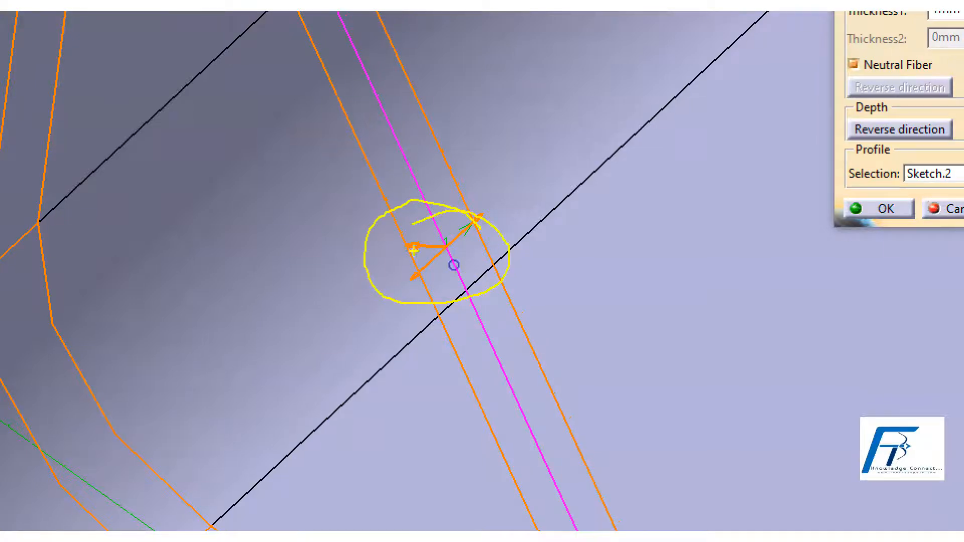
left_click_drag(359, 264, 440, 279)
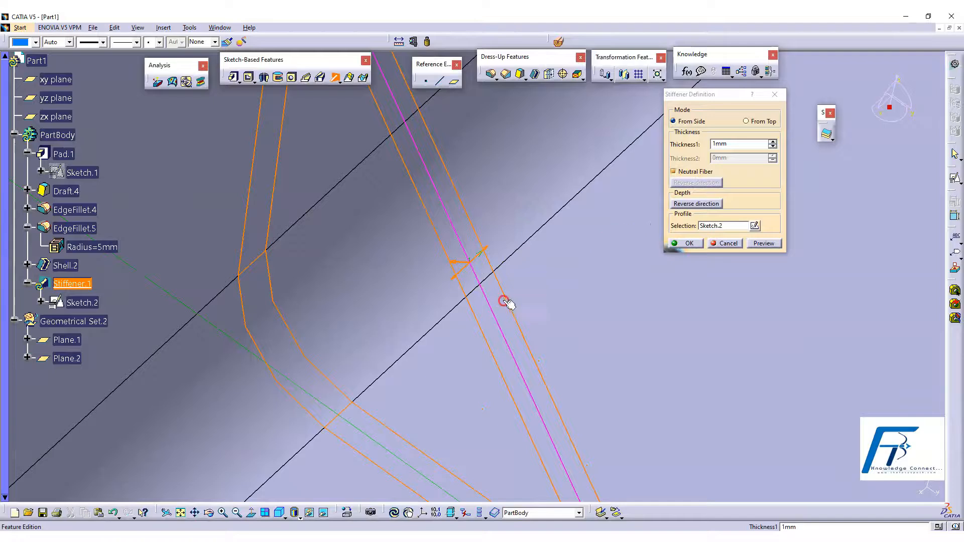
middle_click_drag(504, 301, 682, 282)
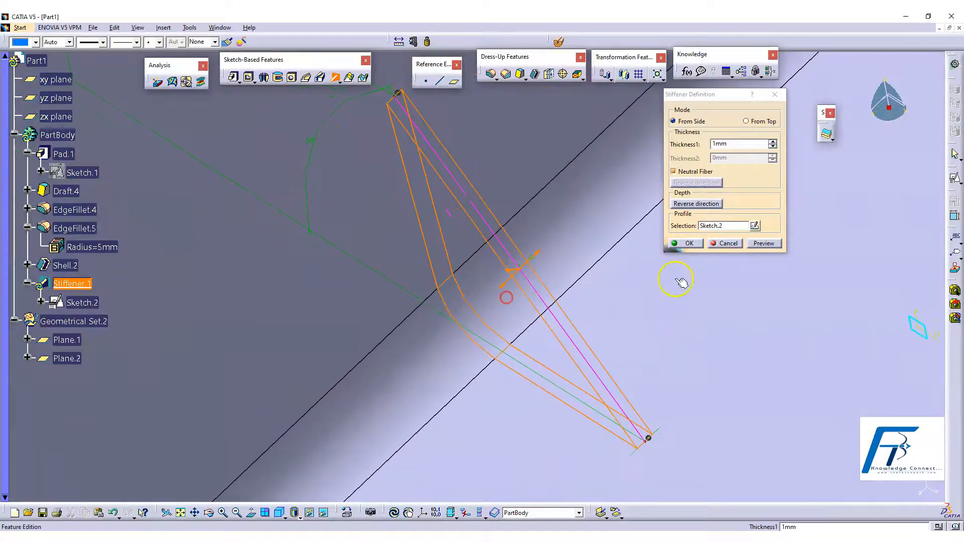
Set the stiffener's thickness to 2 mm, preview it and create the rib inside the tray
double_click(725, 149)
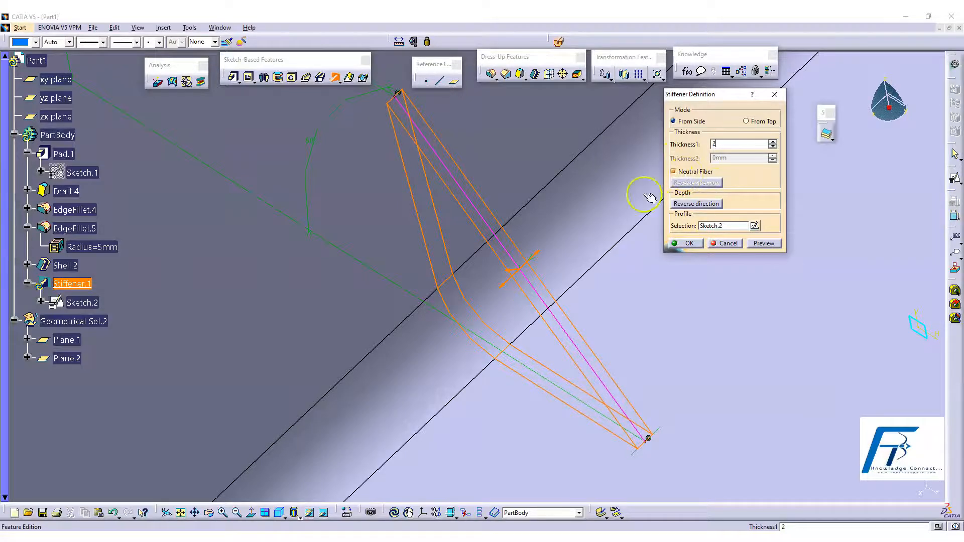
key("Return")
middle_click_drag(553, 302, 539, 251)
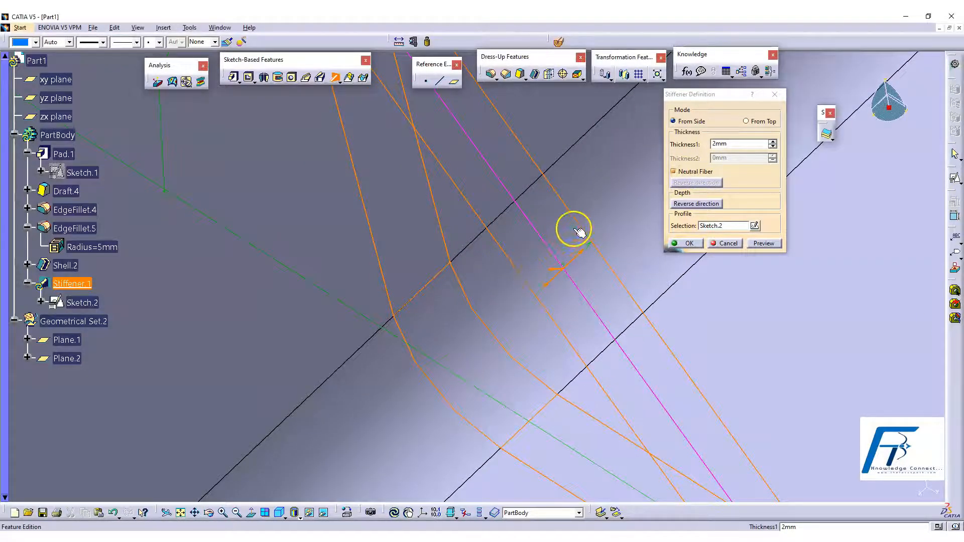
left_click(763, 244)
middle_click_drag(751, 273, 588, 353)
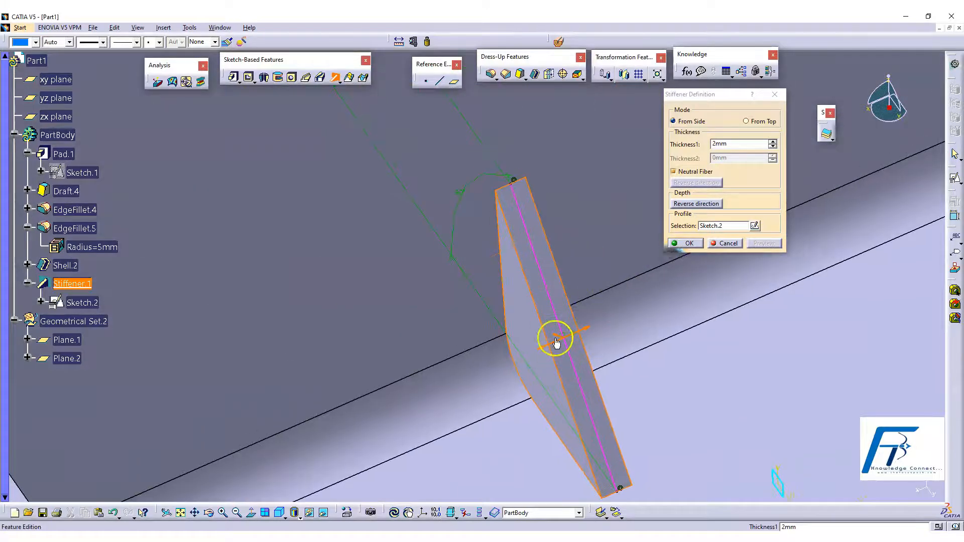
middle_click_drag(592, 320, 625, 401)
left_click(690, 243)
mouse_move(611, 345)
middle_mouse_down()
mouse_move(659, 442)
mouse_move(624, 409)
mouse_move(652, 368)
mouse_move(647, 358)
middle_mouse_up()
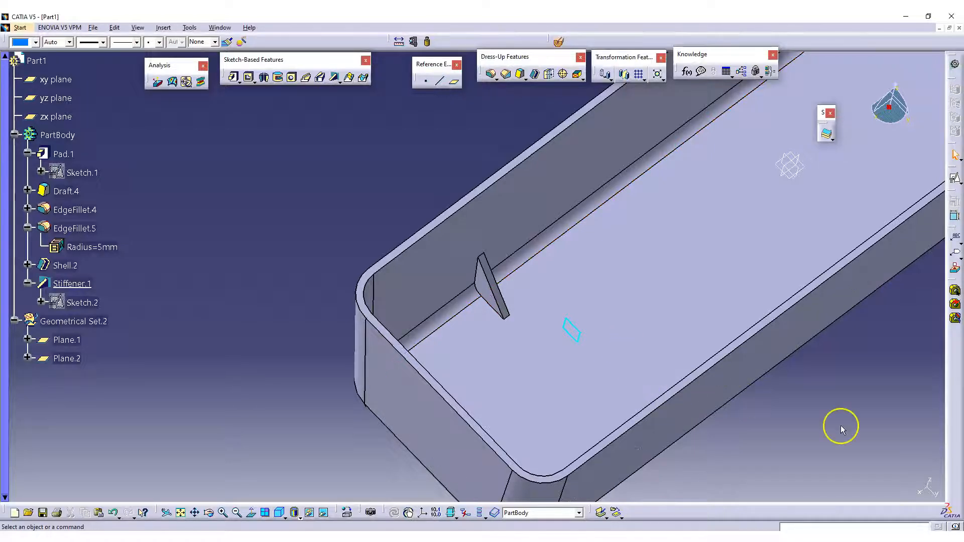
middle_click_drag(648, 399, 577, 372)
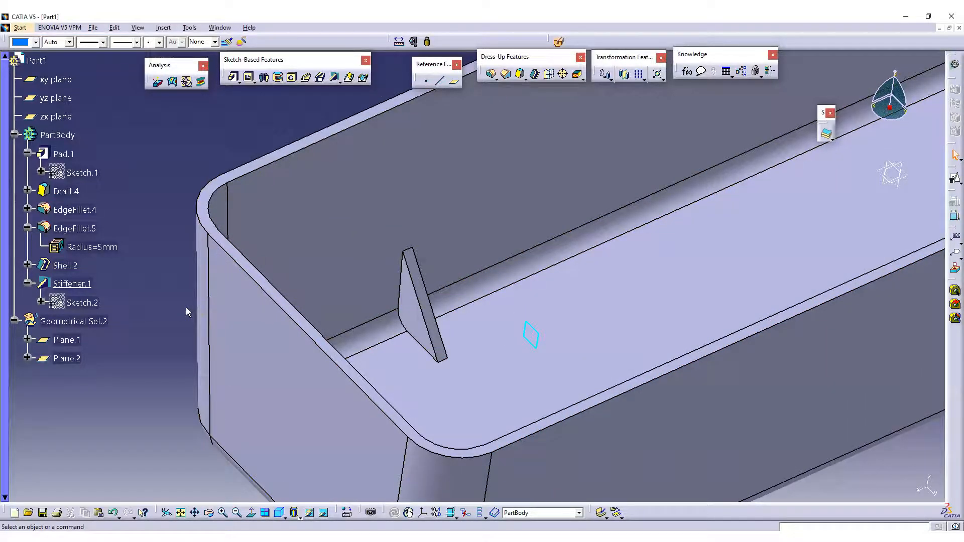
Show the parents and children of Stiffener.1, including the parents of its profile Sketch.2
right_click(82, 285)
left_click(119, 438)
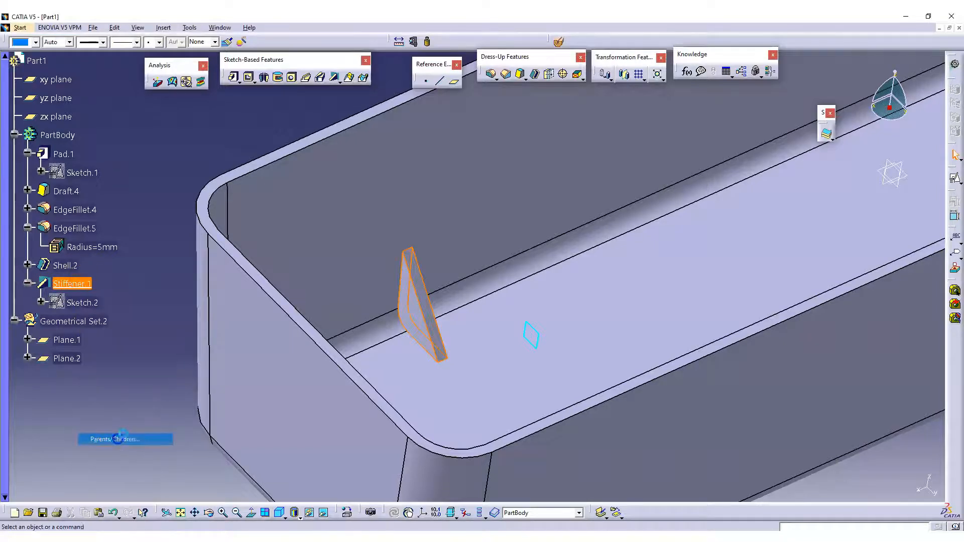
middle_click_drag(677, 205, 727, 191, "ctrl")
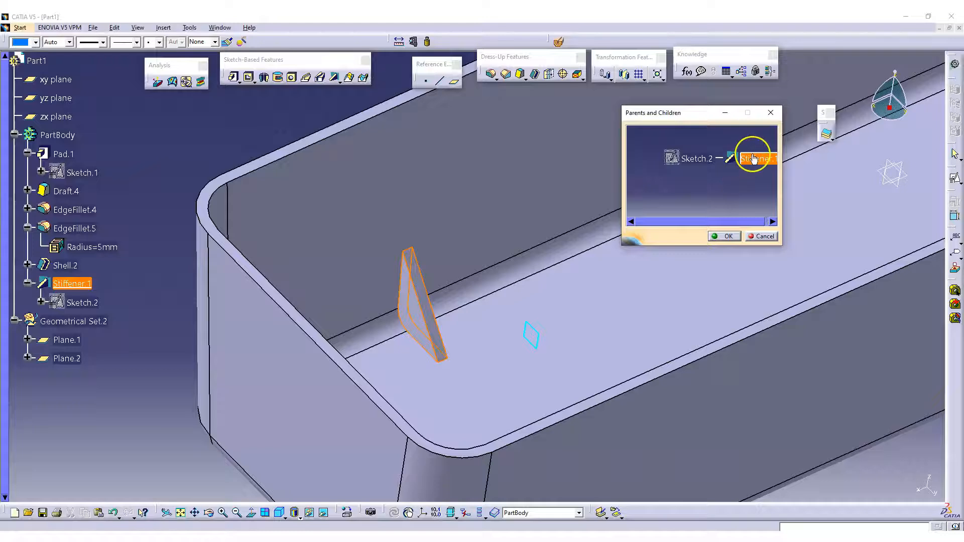
left_click(682, 158)
right_click(681, 157)
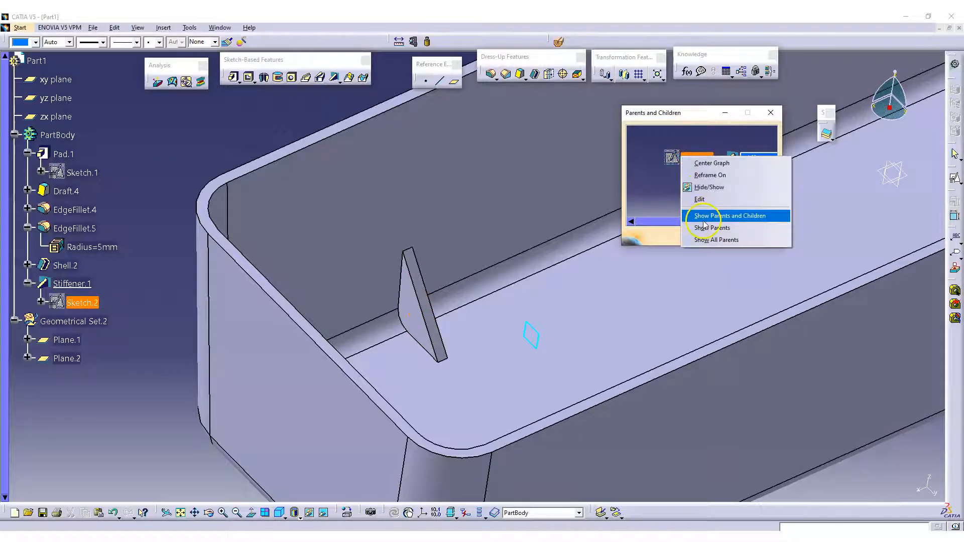
left_click(706, 228)
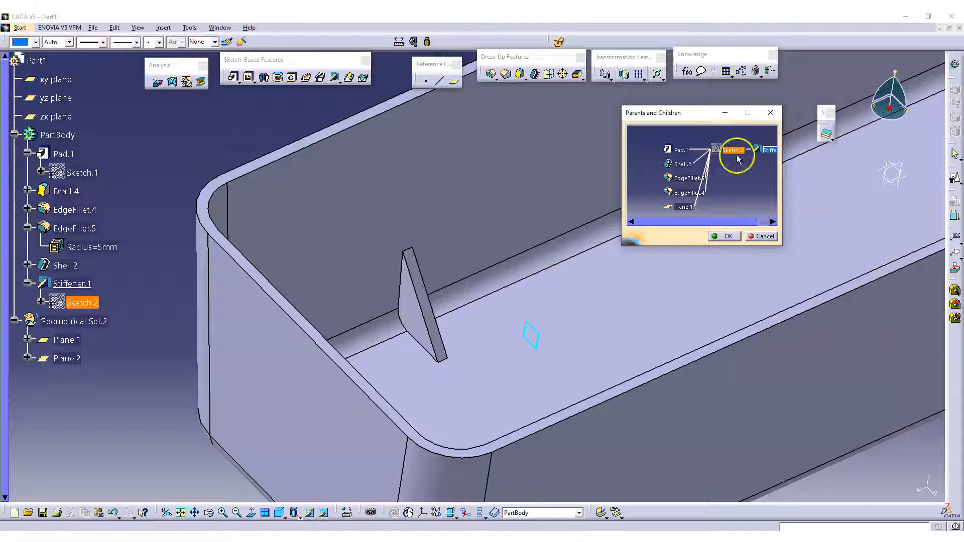
Unhide Sketch.2 from the stiffener's dependency graph, review its parent features and close the graph
right_click(732, 169)
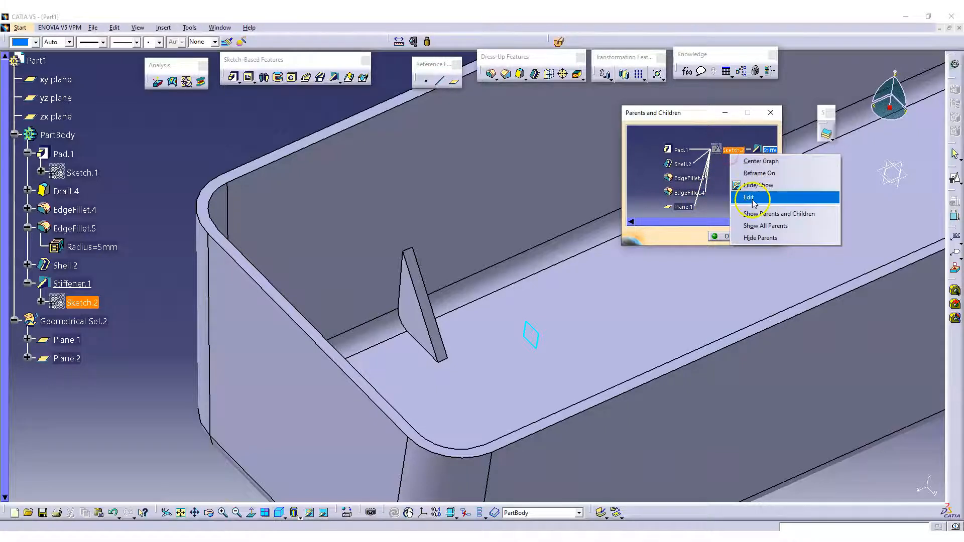
left_click(752, 183)
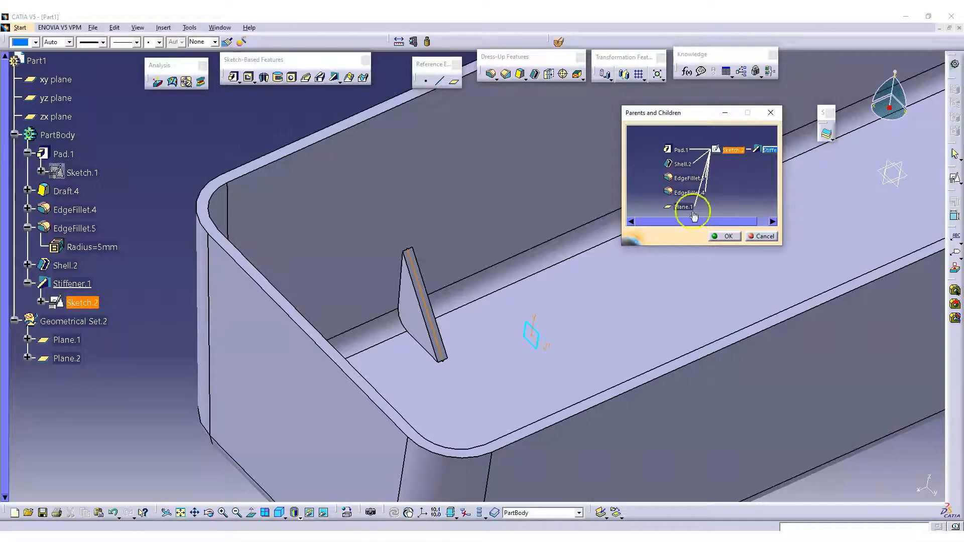
left_click(155, 260)
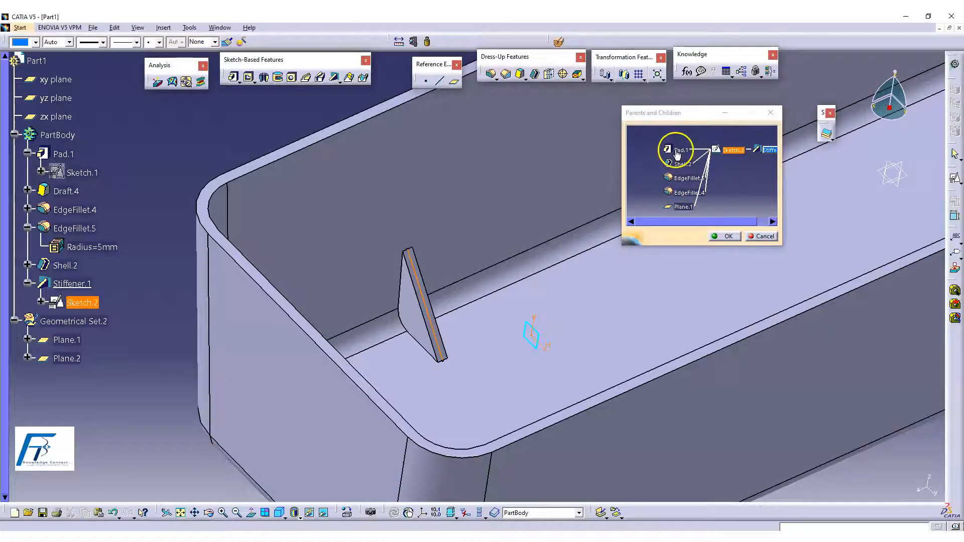
middle_click_drag(583, 276, 547, 220)
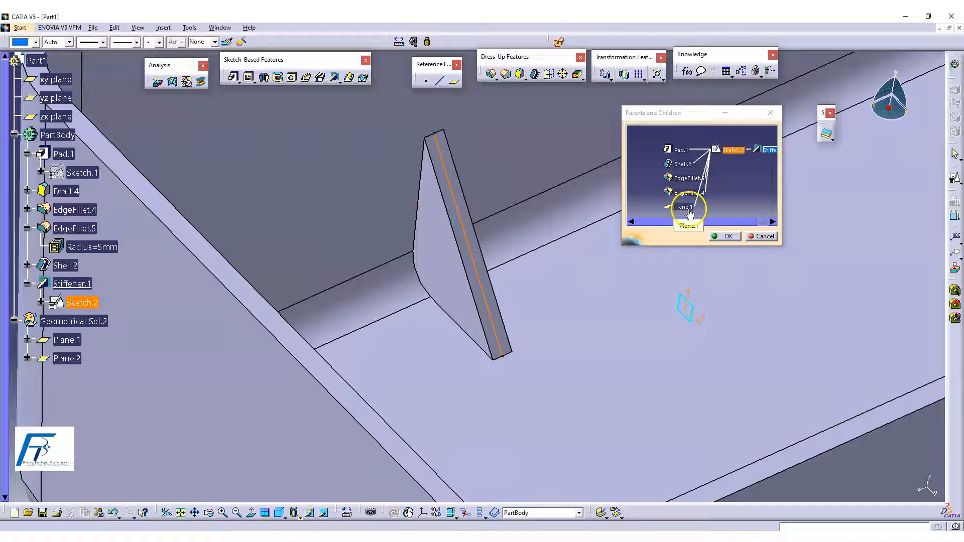
left_click(723, 237)
middle_click_drag(568, 269, 627, 386)
left_click(671, 405)
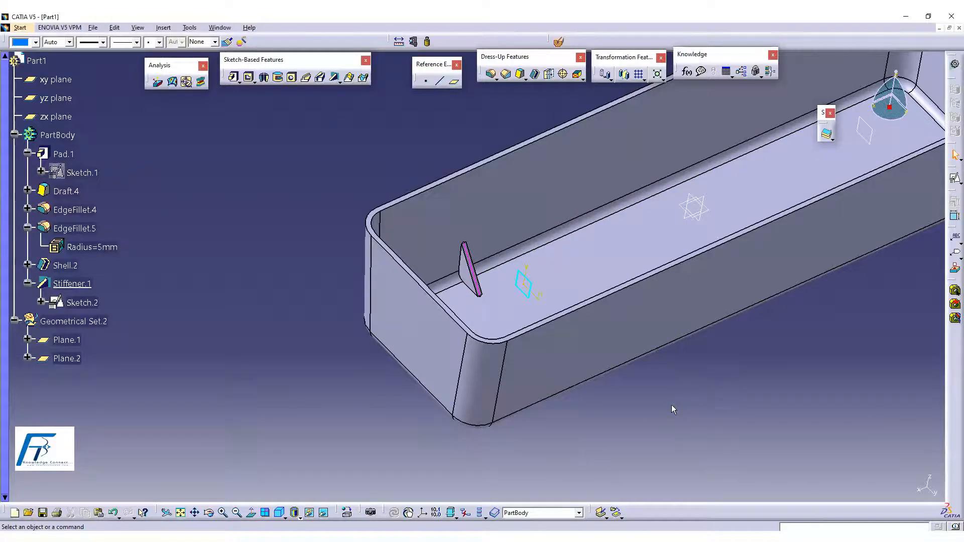
Create a positioned sketch on the yz plane with implicit origin and orientation
middle_click_drag(653, 402, 604, 338)
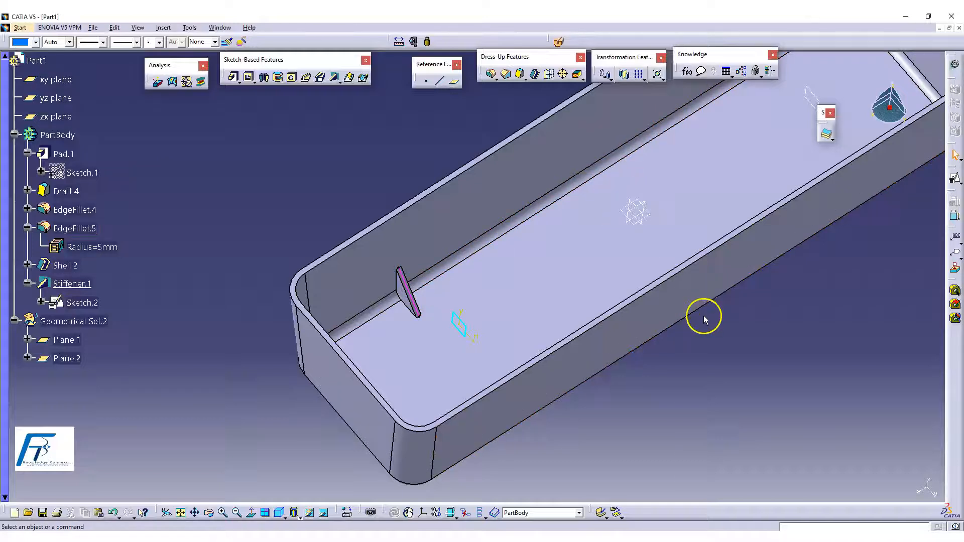
middle_click_drag(665, 336, 643, 326)
left_click(645, 257)
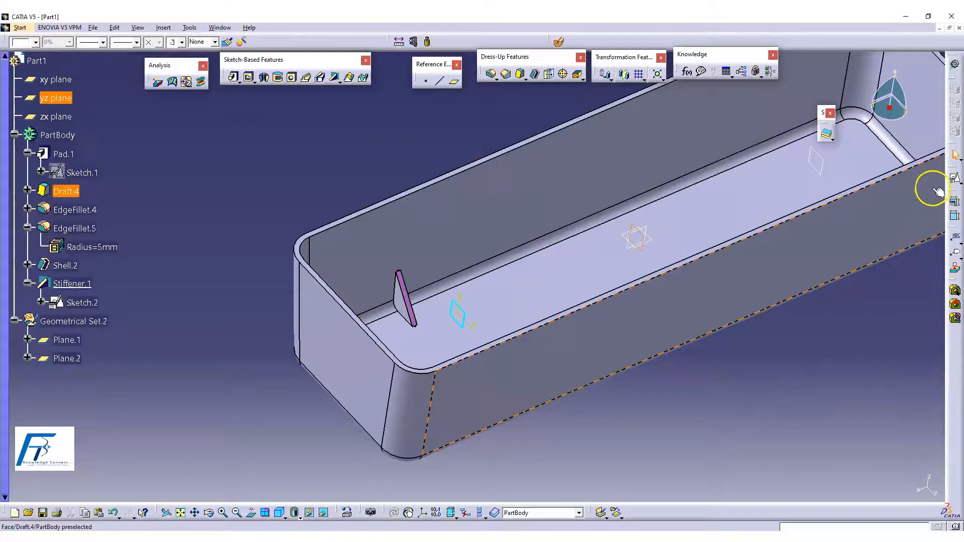
left_click(954, 181)
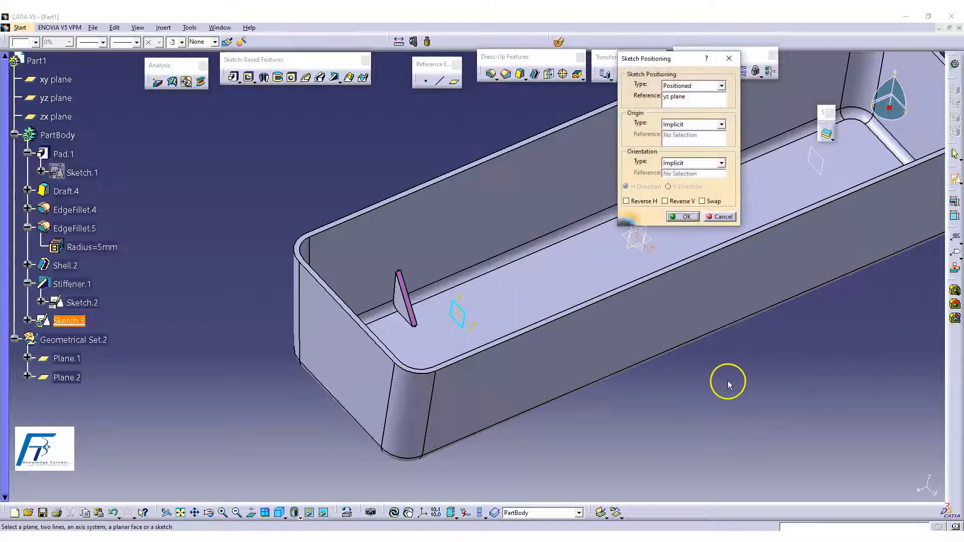
mouse_move(522, 436)
middle_mouse_down()
mouse_move(478, 476)
mouse_move(513, 439)
mouse_move(540, 436)
middle_mouse_up()
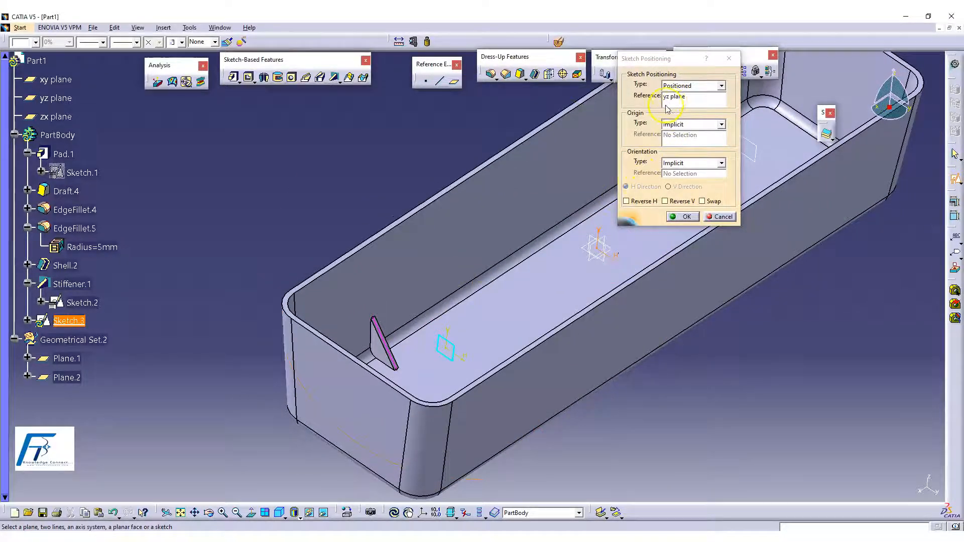
left_click(683, 217)
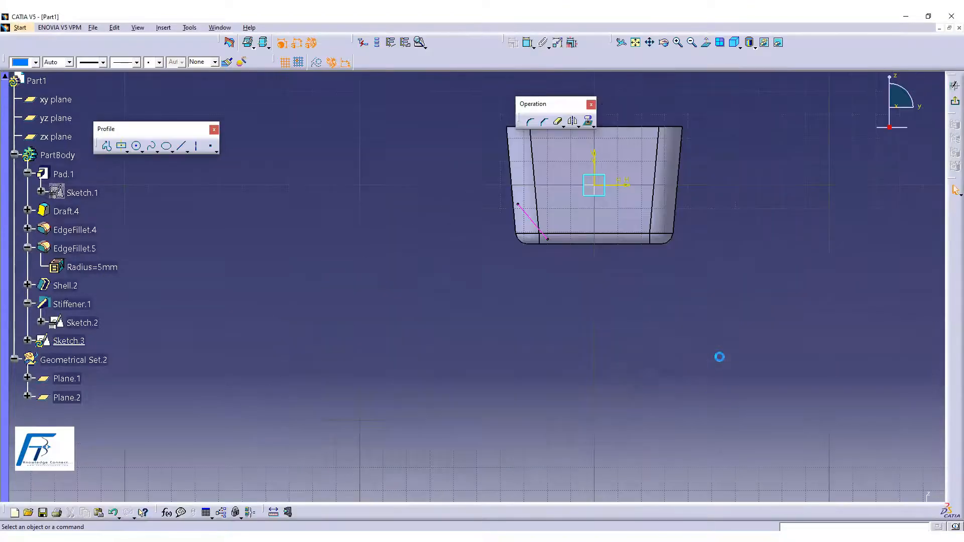
mouse_move(746, 211)
middle_mouse_down()
mouse_move(728, 207)
mouse_move(577, 267)
mouse_move(506, 396)
mouse_move(442, 409)
mouse_move(371, 390)
mouse_move(431, 396)
mouse_move(568, 383)
mouse_move(581, 321)
mouse_move(441, 411)
mouse_move(517, 405)
mouse_move(542, 379)
mouse_move(452, 405)
mouse_move(574, 368)
mouse_move(497, 315)
mouse_move(498, 393)
middle_mouse_up()
middle_click_drag(377, 261, 495, 229)
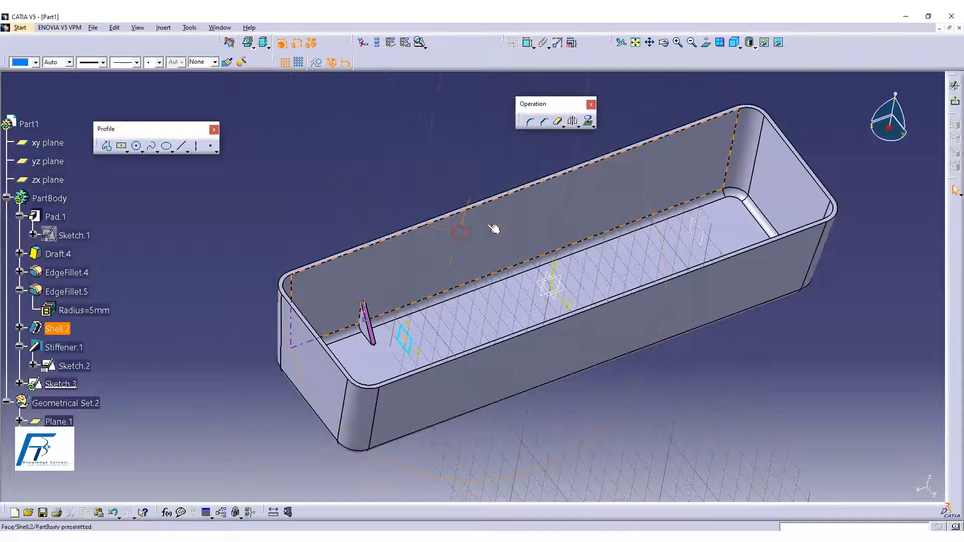
Project the first rib's magenta slanted line onto the yz plane sketch and exit the sketch
left_click(594, 125)
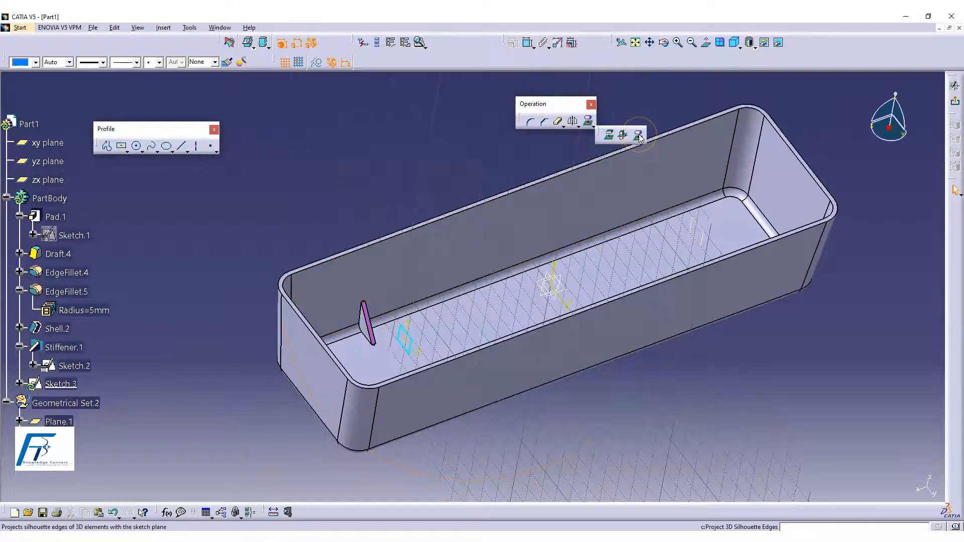
left_click(610, 143)
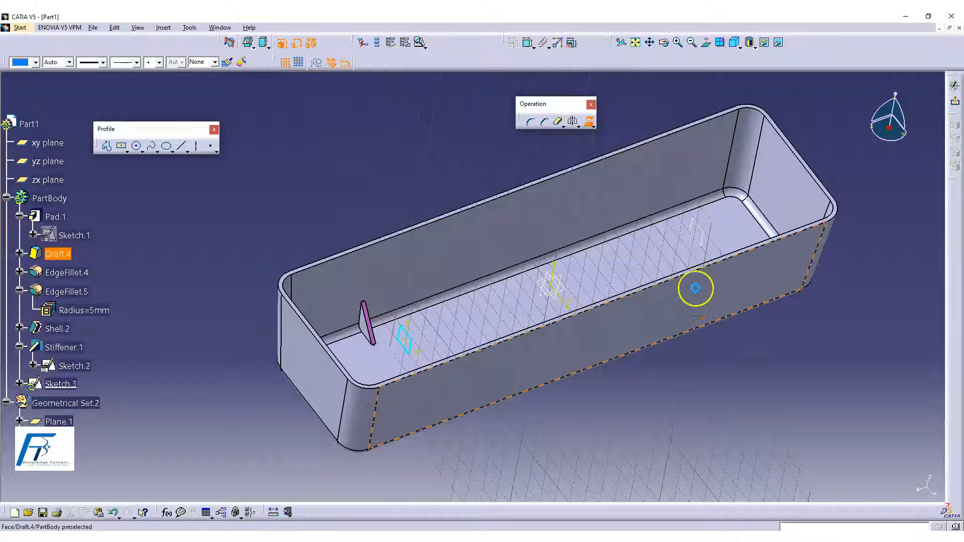
middle_click_drag(451, 395, 372, 330)
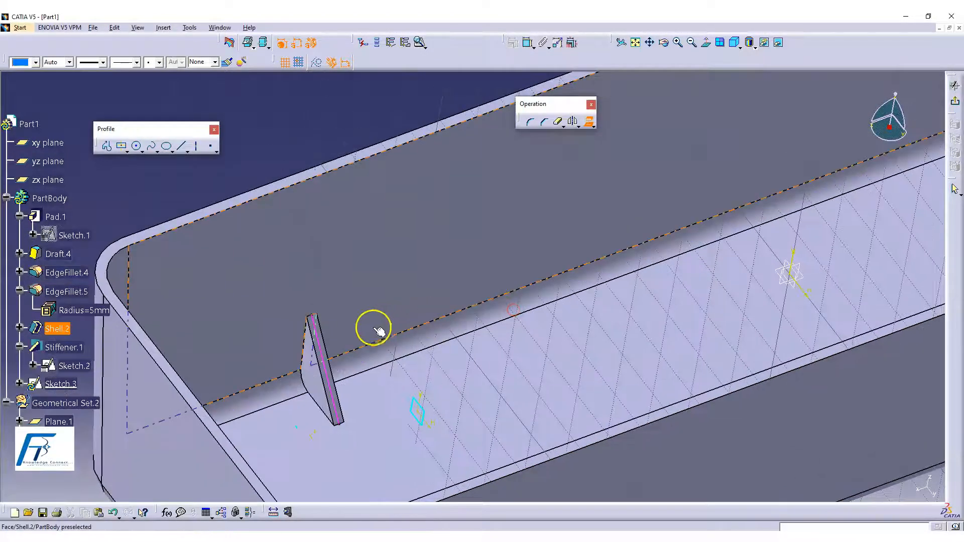
left_click(318, 353)
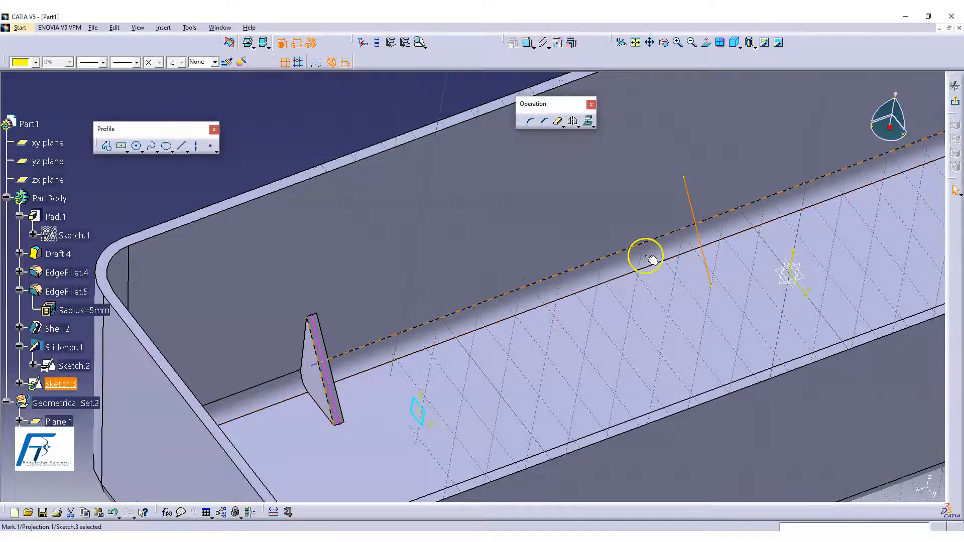
mouse_move(729, 163)
middle_mouse_down()
mouse_move(764, 251)
mouse_move(581, 308)
mouse_move(505, 319)
mouse_move(550, 326)
mouse_move(609, 308)
middle_mouse_up()
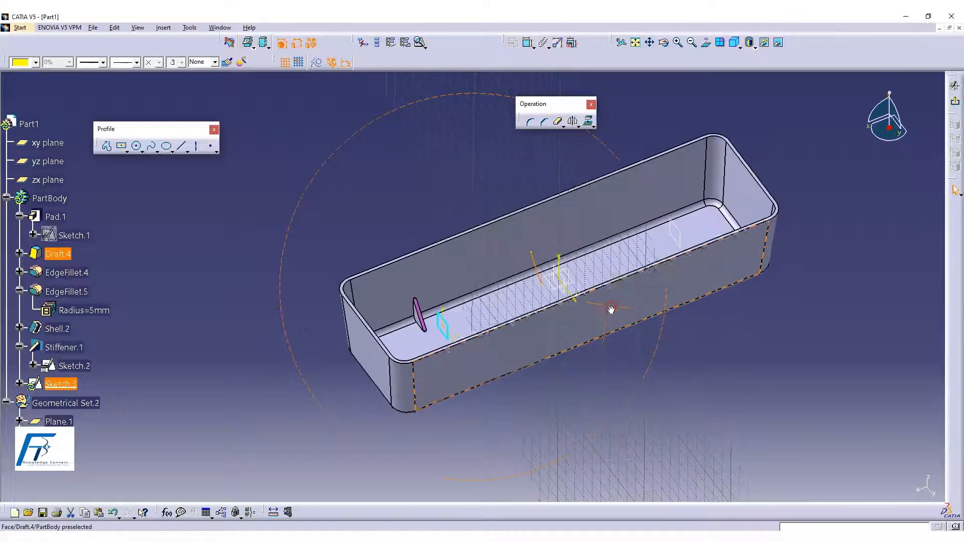
left_click(954, 103)
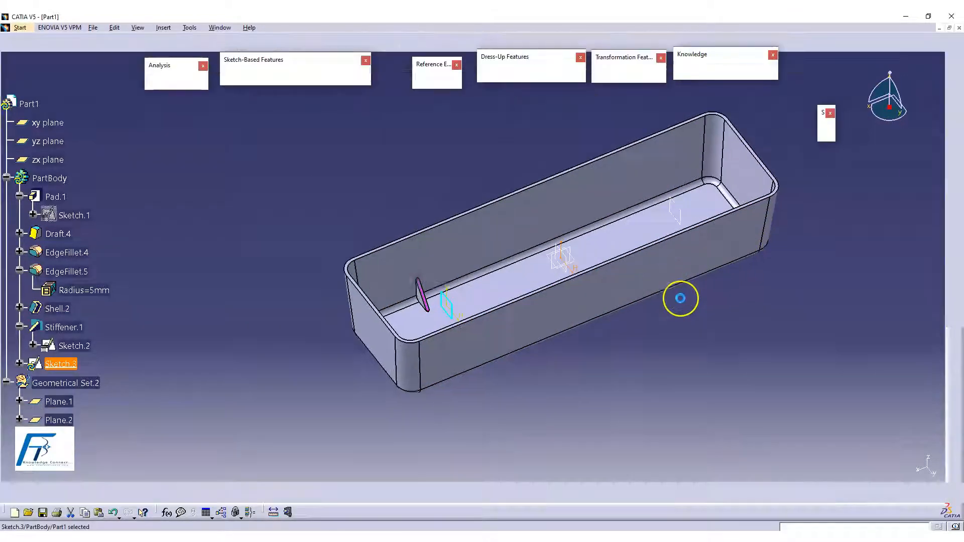
Delete the yz plane sketch containing the projected rib line
middle_click_drag(681, 298, 613, 254)
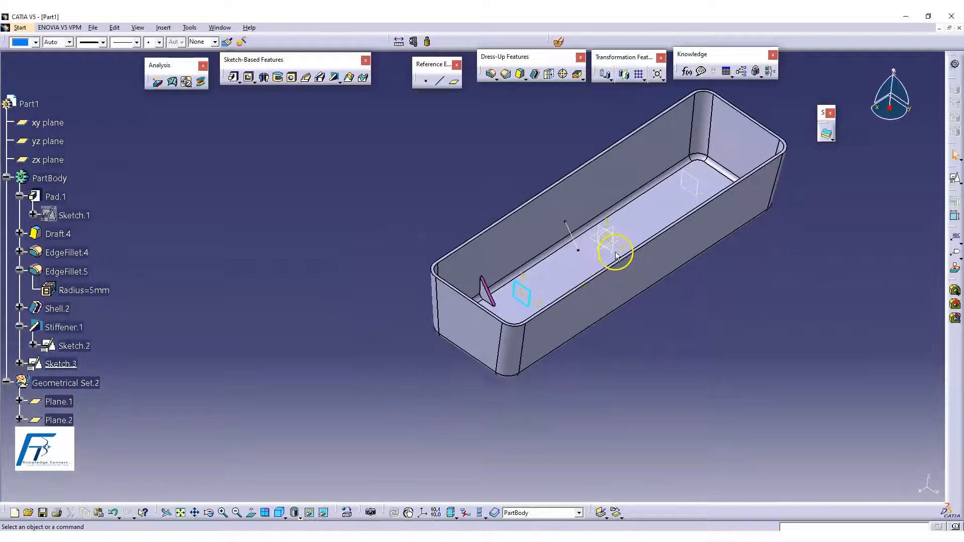
left_click(570, 232)
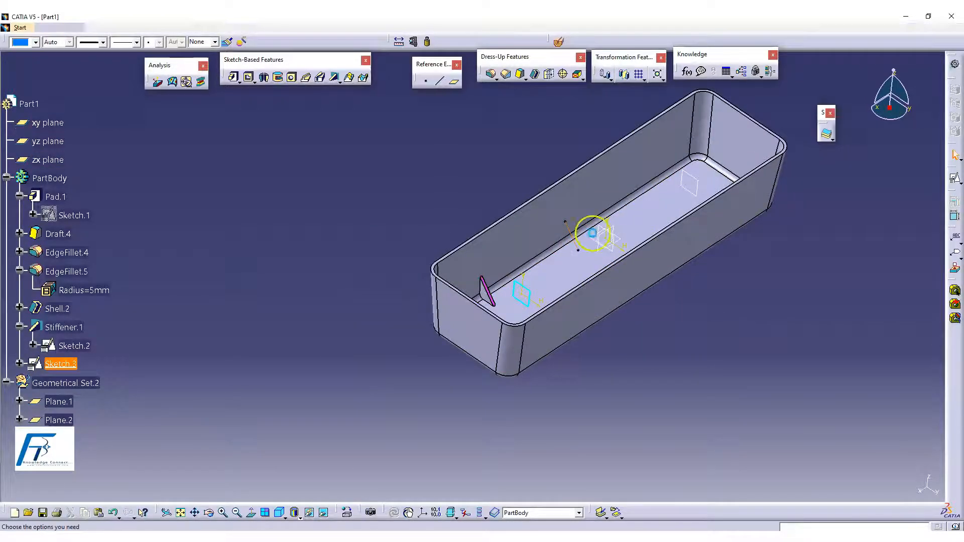
key("Delete")
left_click(878, 484)
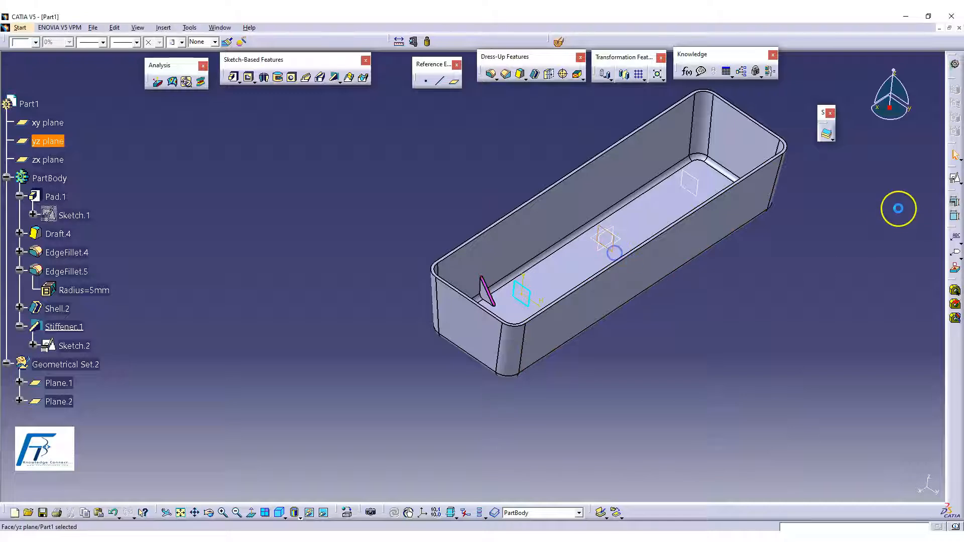
Create a positioned sketch on the yz plane, keeping the implicit origin and orientation
left_click(956, 178)
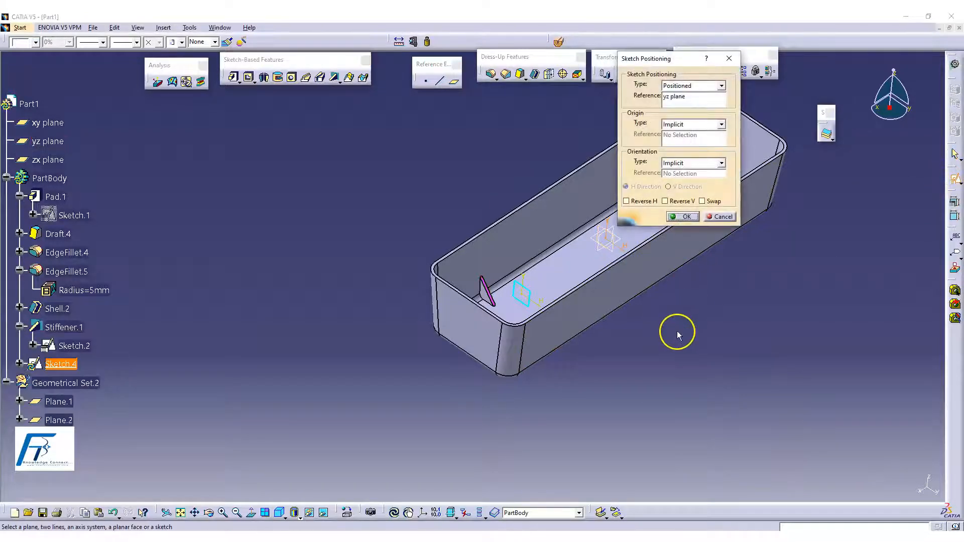
middle_click_drag(686, 319, 671, 237)
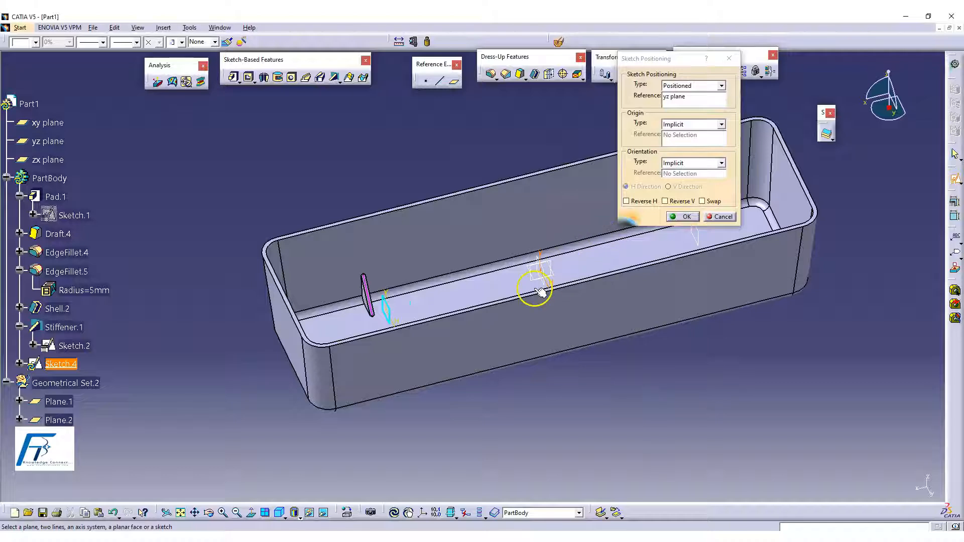
mouse_move(578, 269)
middle_mouse_down()
mouse_move(558, 323)
mouse_move(649, 245)
middle_mouse_up()
left_click(672, 221)
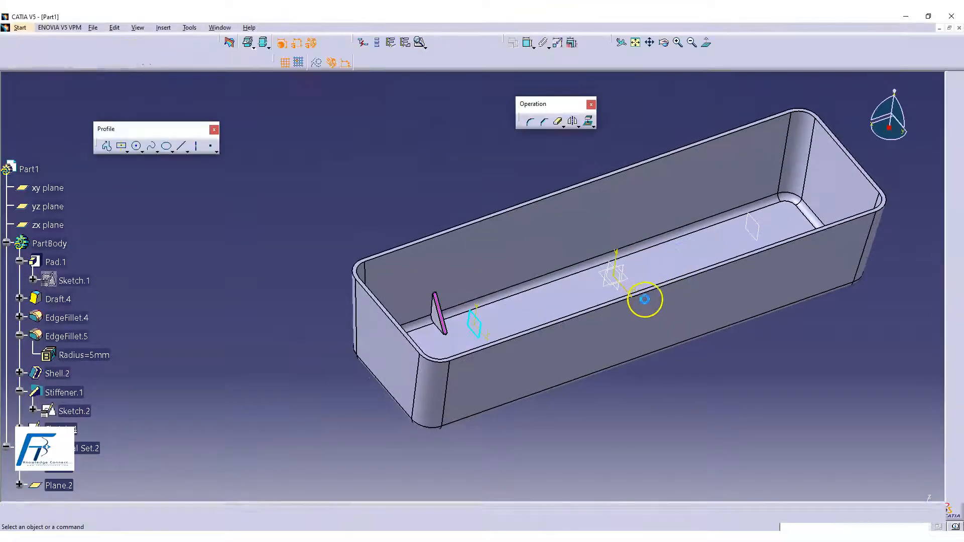
Project the slanted face of the first rib onto the yz plane sketch and exit the sketch
mouse_move(678, 203)
middle_mouse_down()
mouse_move(557, 281)
mouse_move(529, 318)
mouse_move(556, 269)
mouse_move(514, 307)
mouse_move(550, 308)
mouse_move(482, 297)
mouse_move(473, 262)
middle_mouse_up()
left_click(372, 310)
left_click(587, 122)
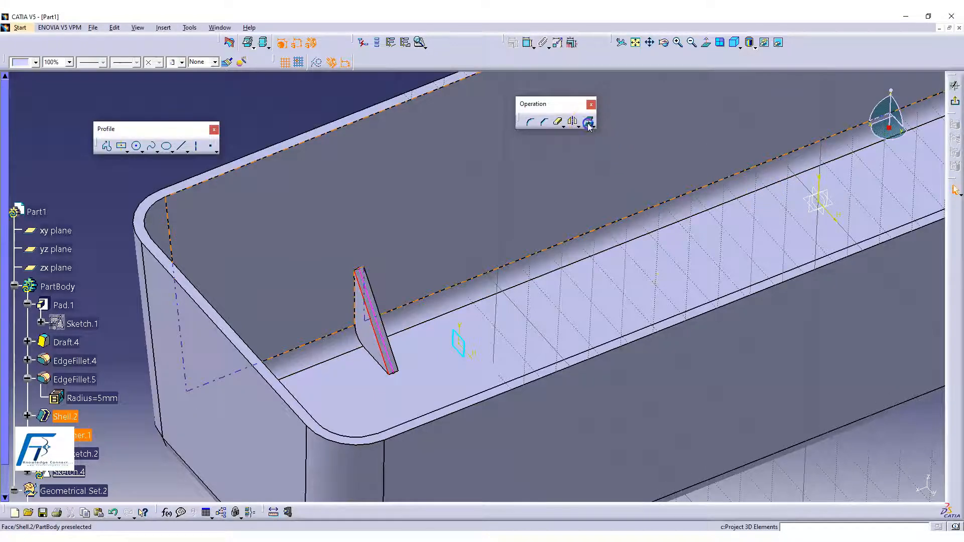
middle_click_drag(657, 244, 688, 321)
mouse_move(635, 255)
middle_mouse_down()
mouse_move(544, 301)
mouse_move(528, 321)
mouse_move(685, 263)
mouse_move(689, 226)
mouse_move(667, 252)
middle_mouse_up()
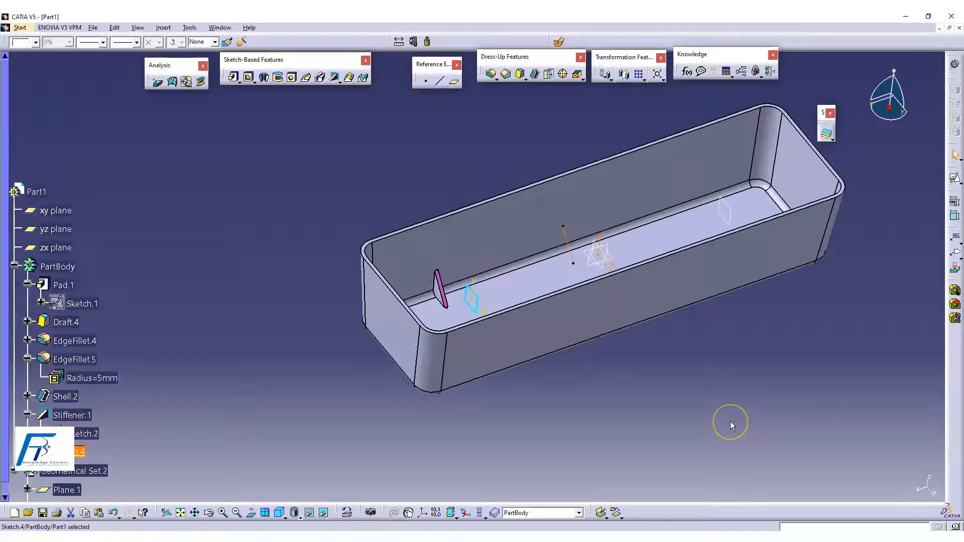
left_click(730, 422)
Create a 2 mm From Side stiffener from the projected line on the yz plane
mouse_move(678, 383)
middle_mouse_down()
mouse_move(637, 400)
mouse_move(587, 358)
middle_mouse_up()
right_click(637, 400)
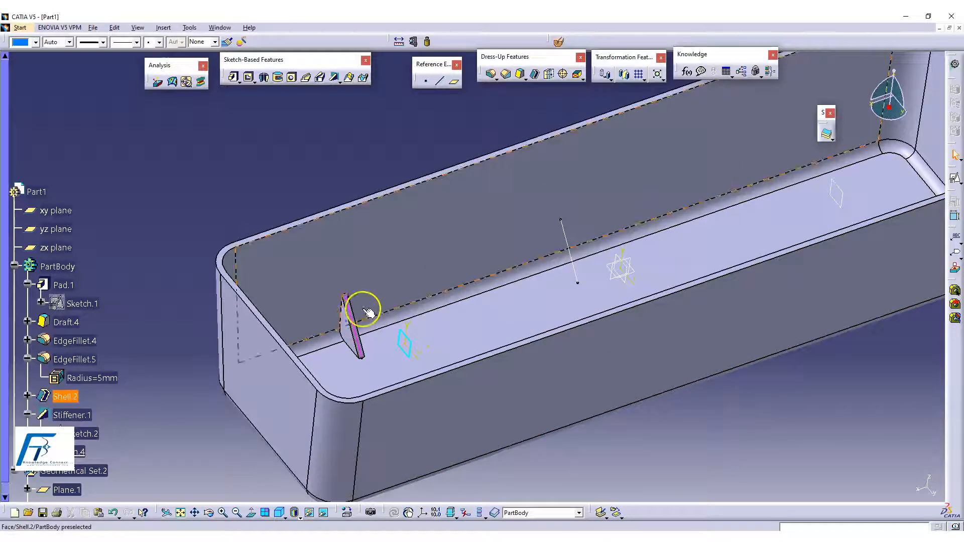
left_click(333, 78)
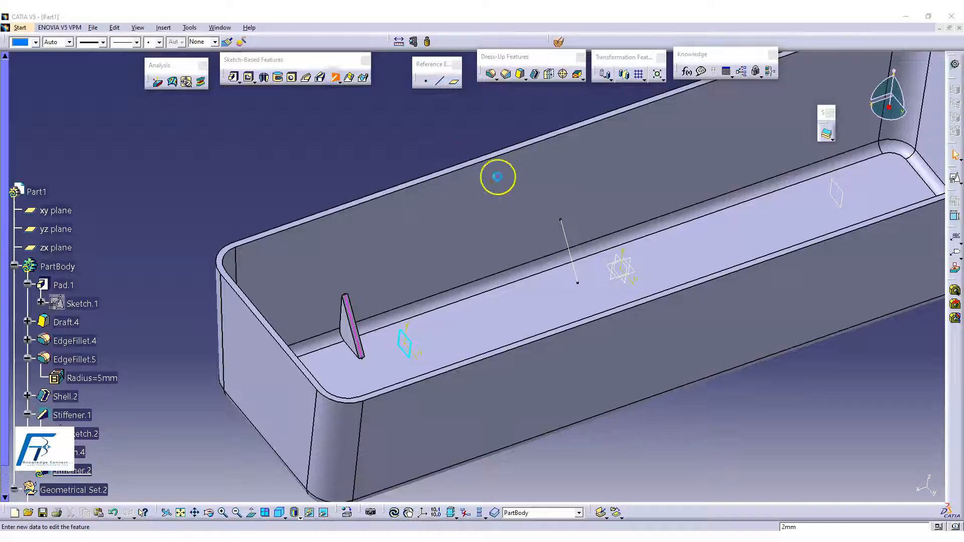
left_click(569, 241)
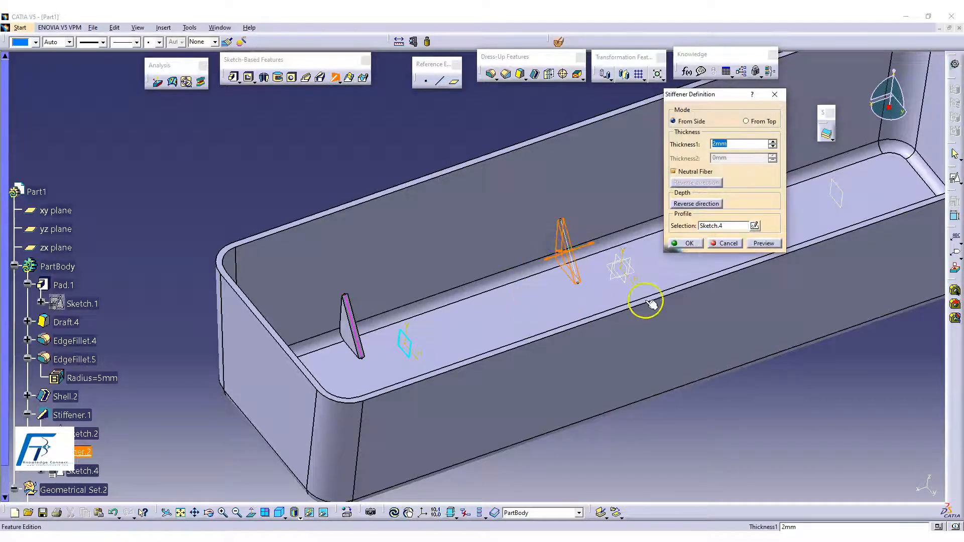
left_click(691, 244)
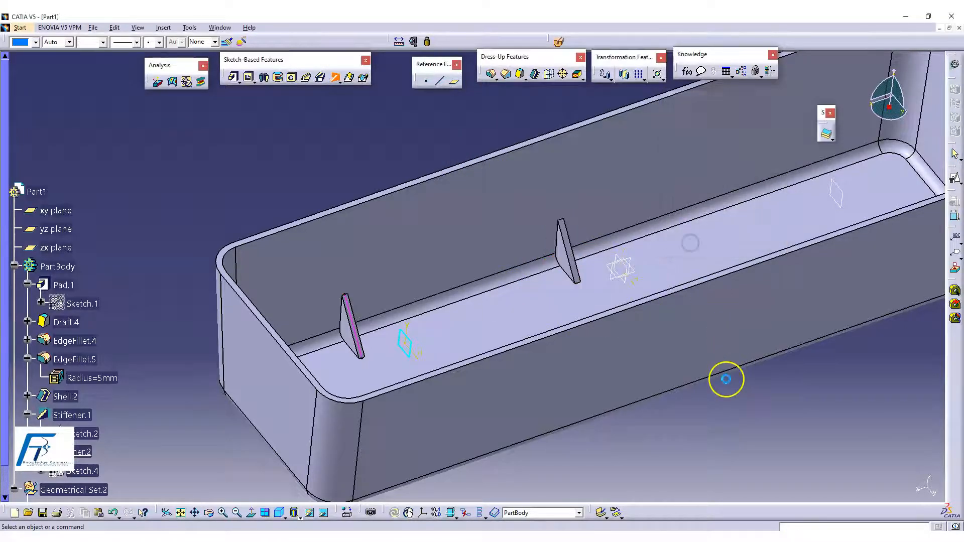
Set the vertical height dimension in the first rib's profile sketch to 20 mm and exit the sketch
middle_click_drag(603, 356, 593, 310)
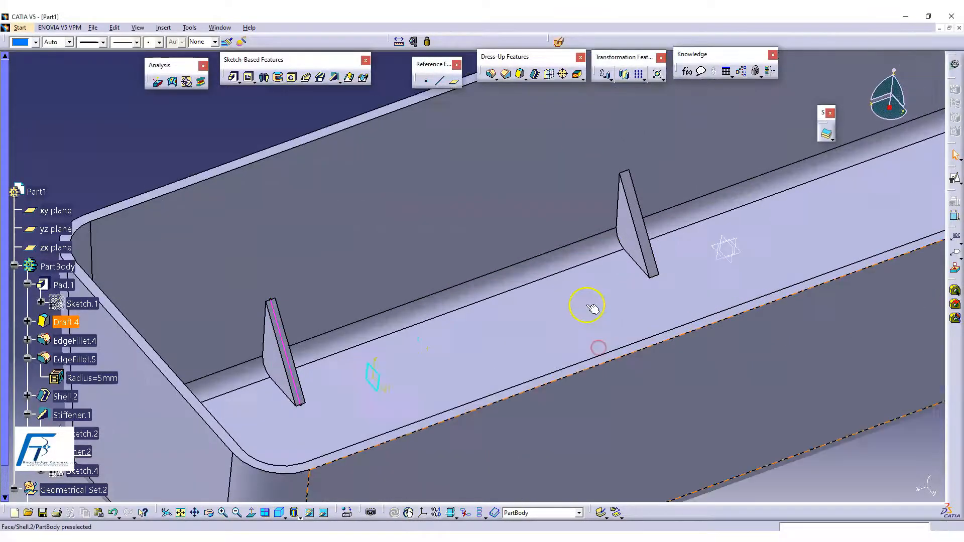
middle_click_drag(535, 307, 614, 254)
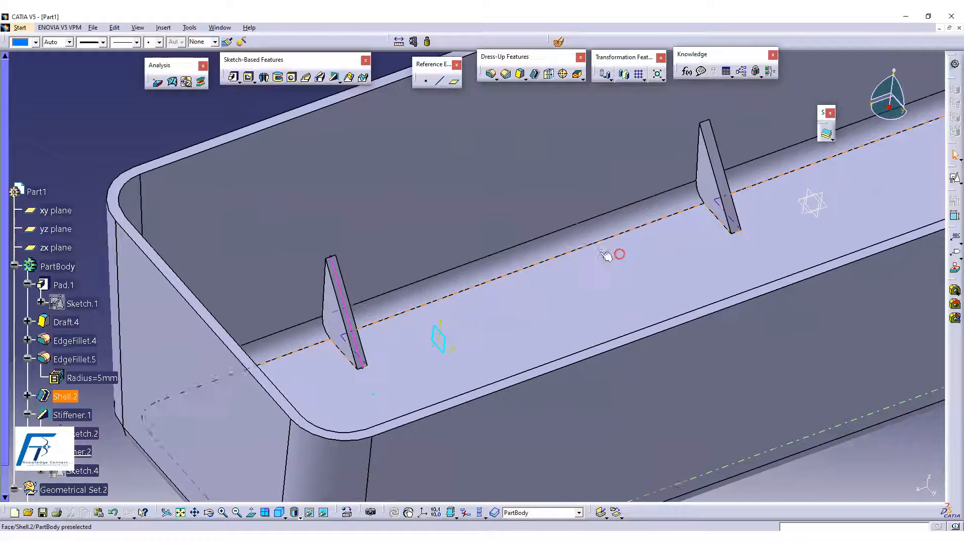
double_click(334, 277)
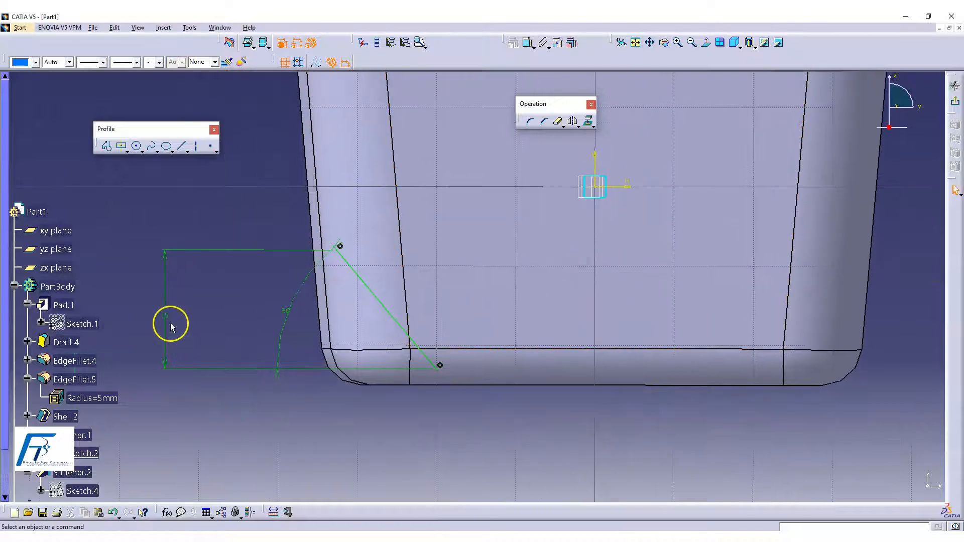
double_click(169, 324)
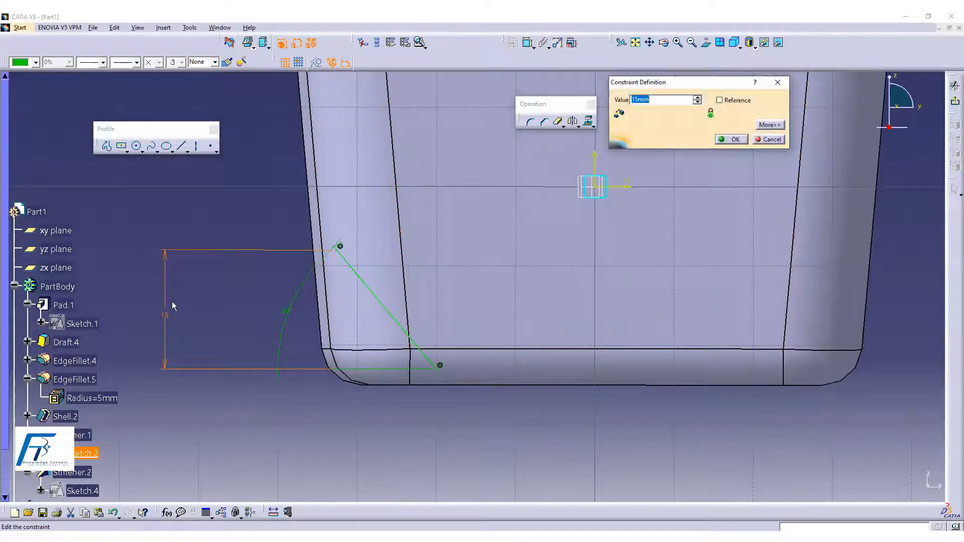
key("Return")
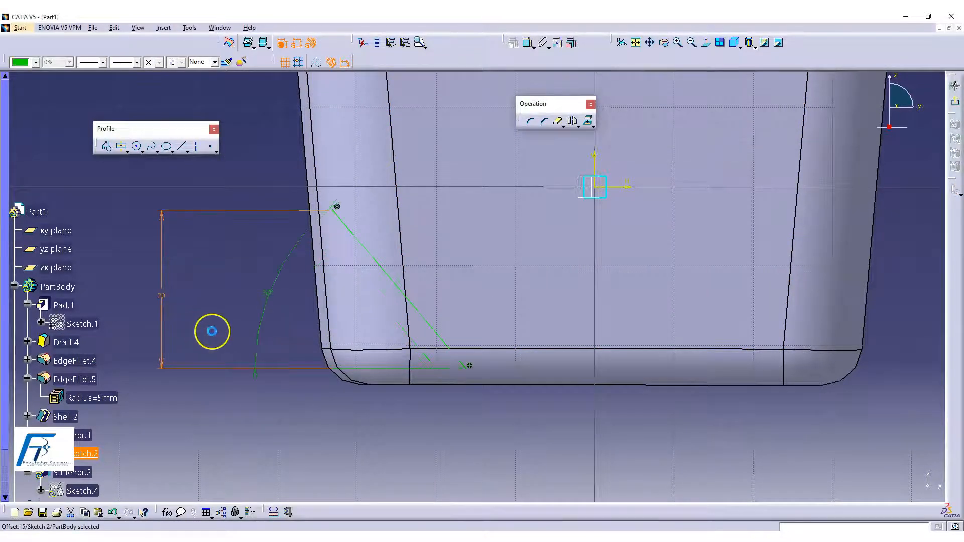
middle_click_drag(861, 155, 533, 250)
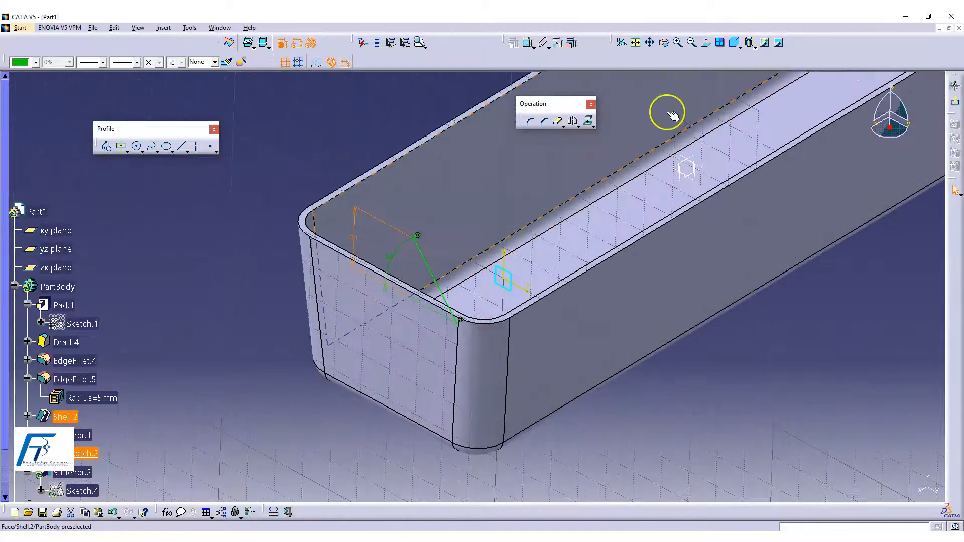
left_click(954, 85)
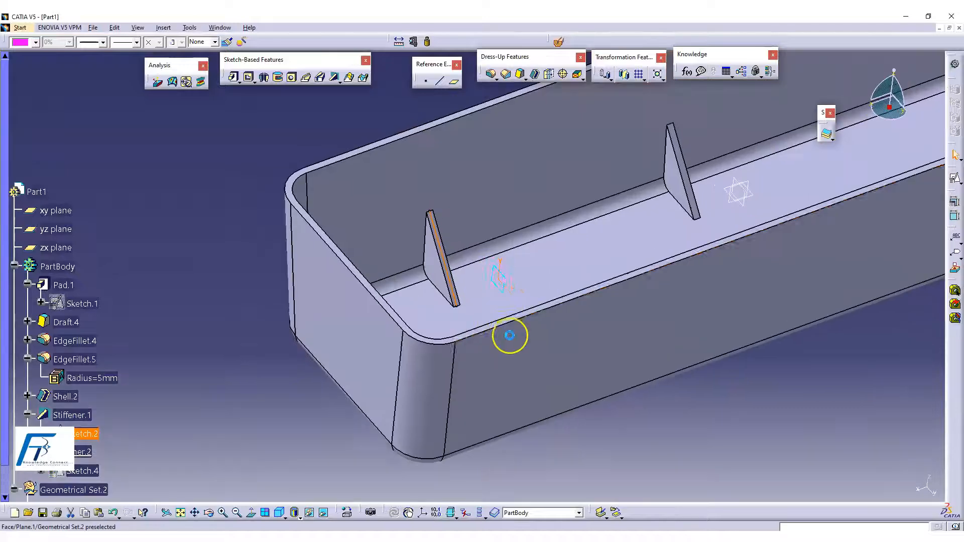
Open the dependency graph of Stiffener.2 and show the parents of its Sketch.4
middle_click_drag(553, 281, 495, 301)
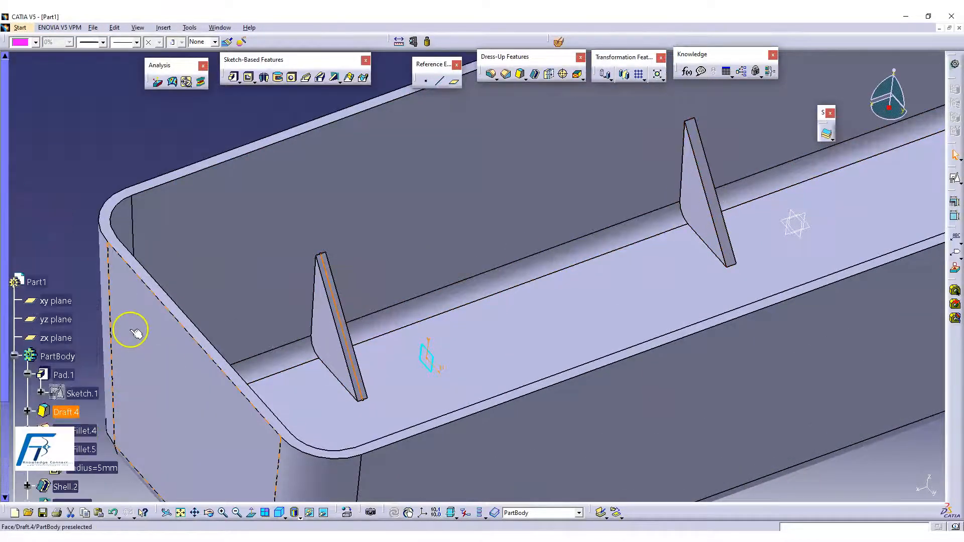
scroll(130, 389, "down", 6)
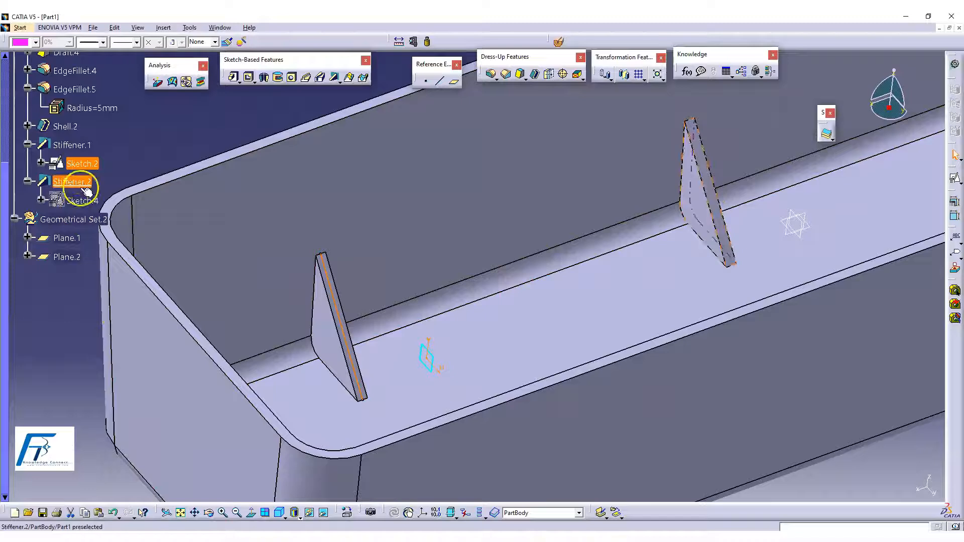
right_click(80, 180)
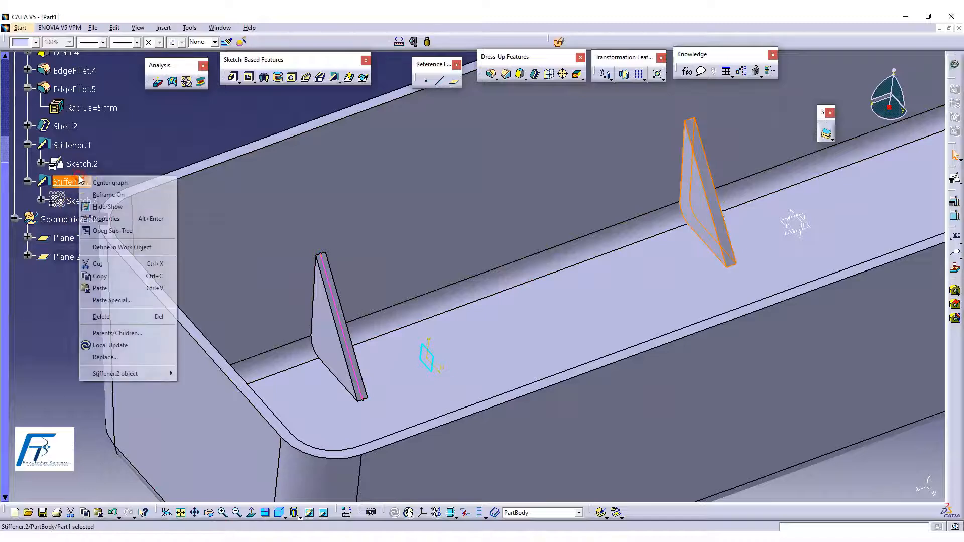
left_click(129, 333)
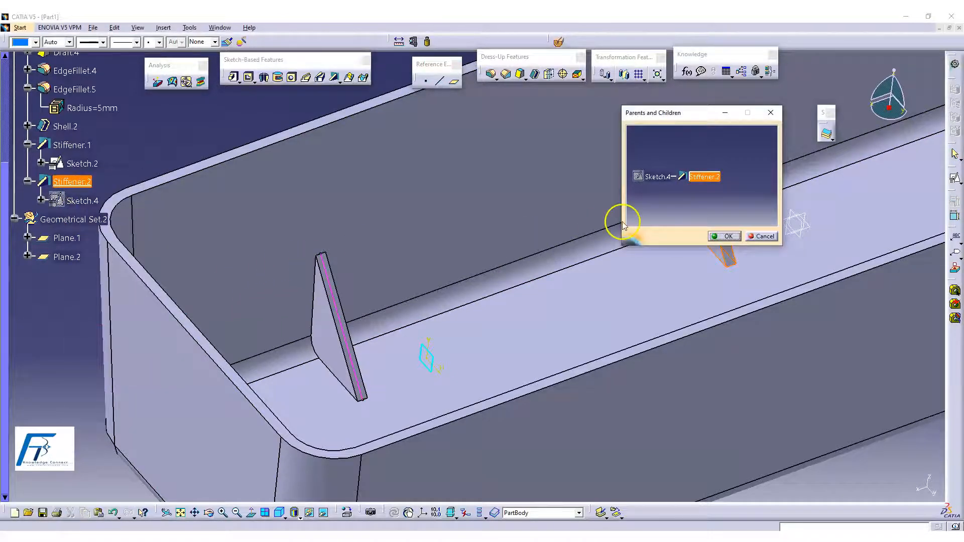
mouse_move(672, 205)
middle_mouse_down("ctrl")
mouse_move(672, 182)
mouse_move(734, 171)
middle_mouse_up("ctrl")
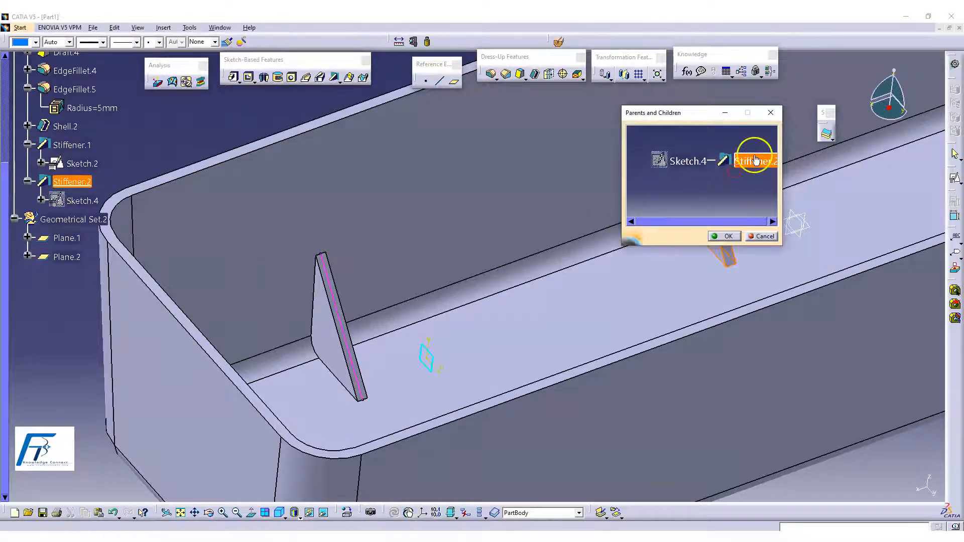
left_click(688, 160)
right_click(692, 162)
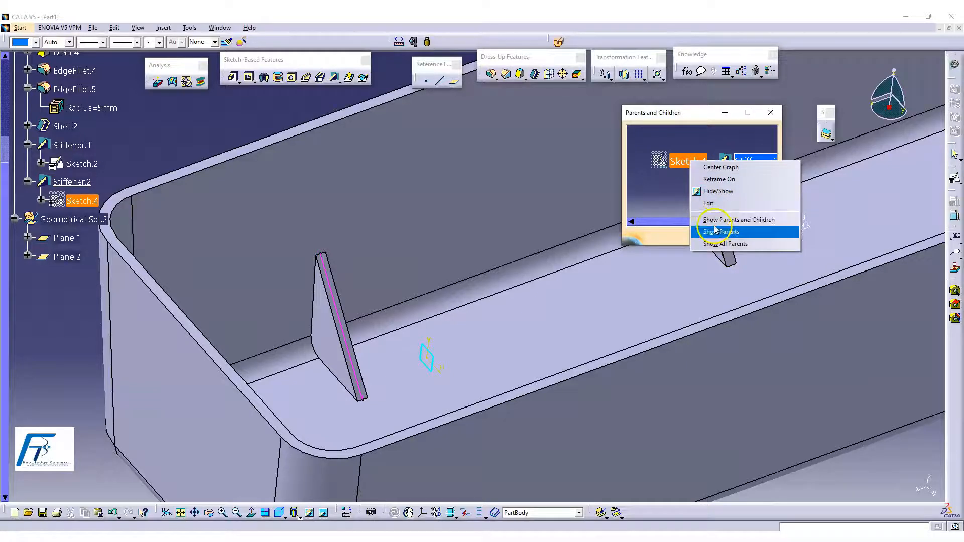
left_click(716, 231)
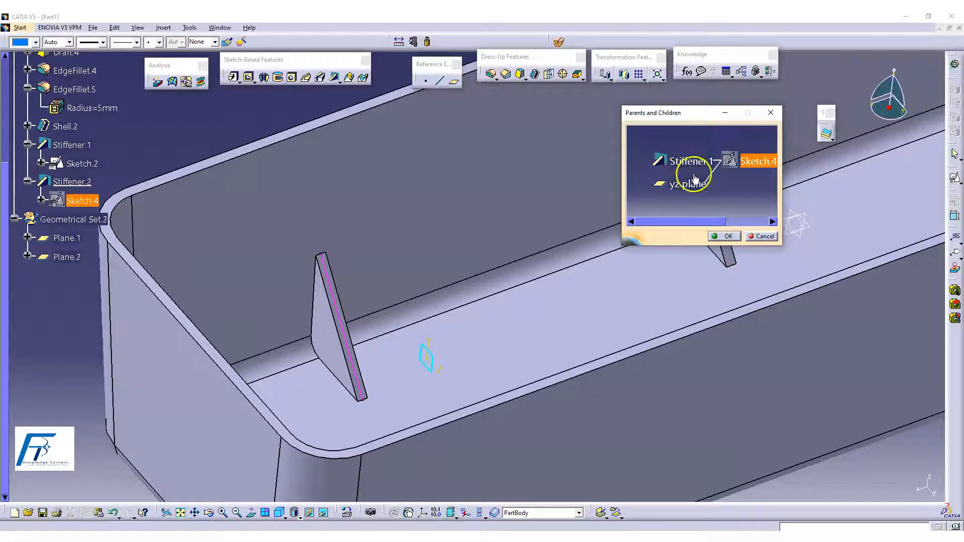
Show the parents of Stiffener.1 in the dependency graph, review the sketch link and close the graph
middle_click_drag(472, 203, 307, 211, "ctrl")
left_click(662, 167)
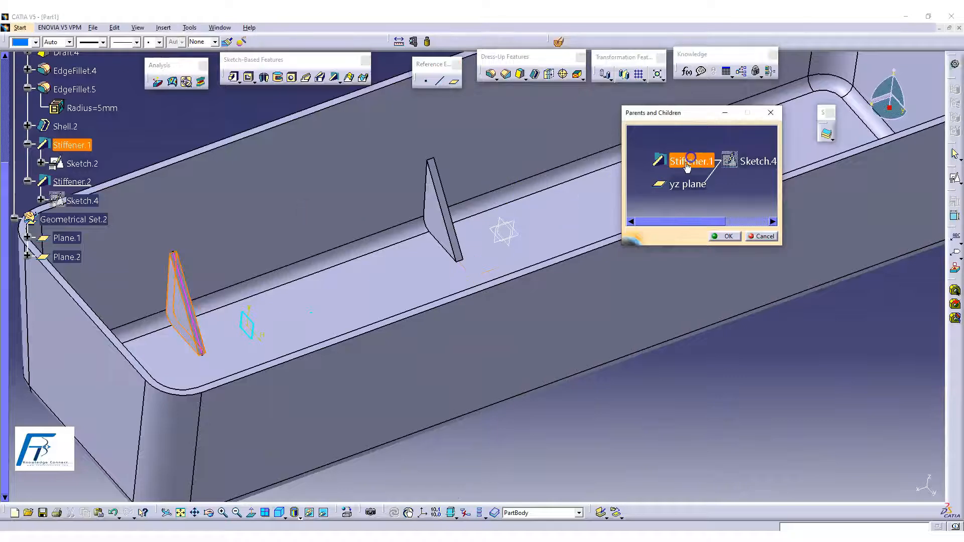
right_click(684, 165)
left_click(713, 234)
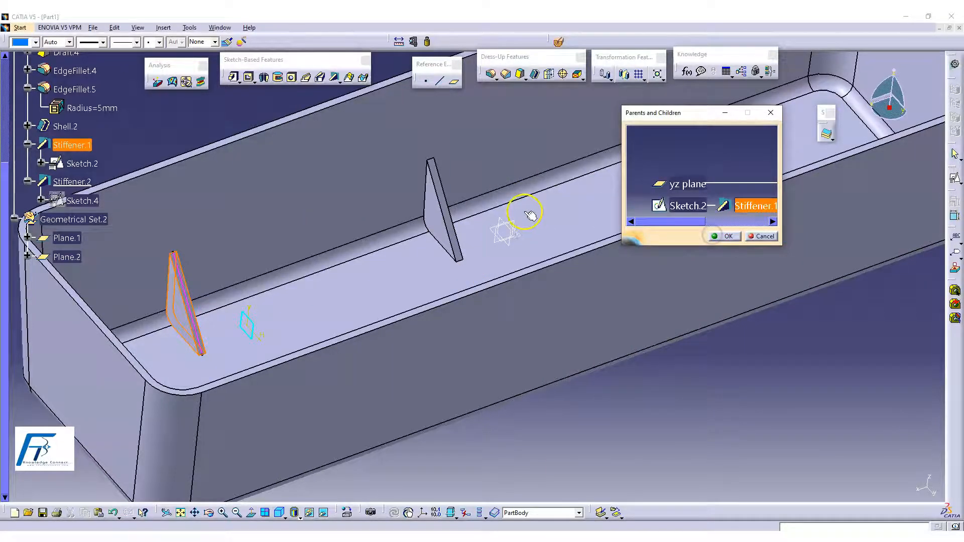
middle_click_drag(718, 167, 699, 129)
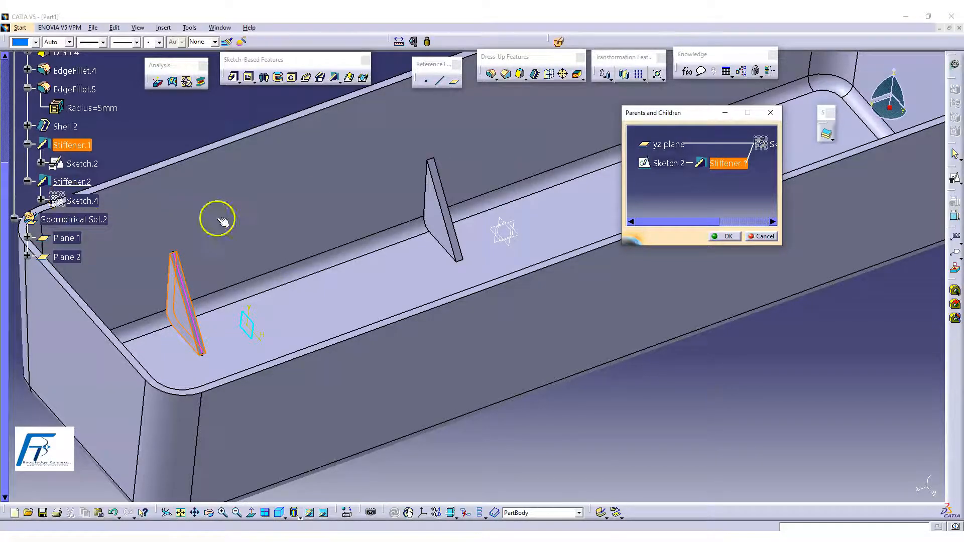
left_click(728, 239)
Create a positioned sketch on Plane.2 and project the first rib's slanted sketch line onto it
middle_click_drag(725, 248, 671, 389)
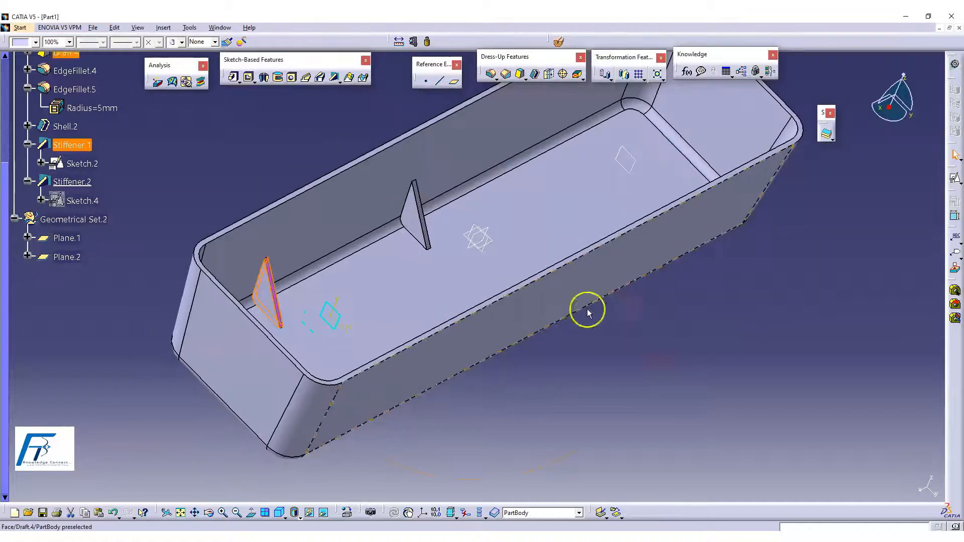
left_click(626, 153)
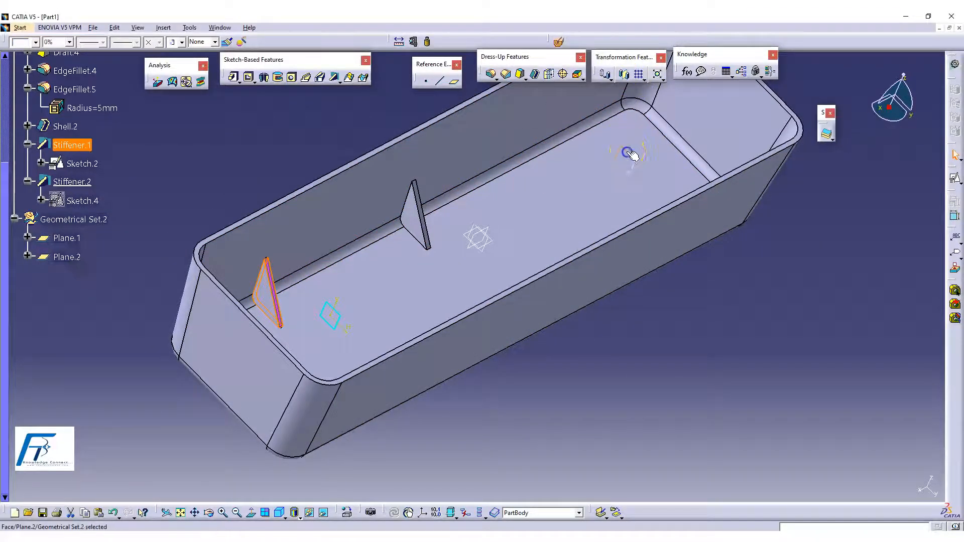
left_click(954, 179)
left_click(680, 220)
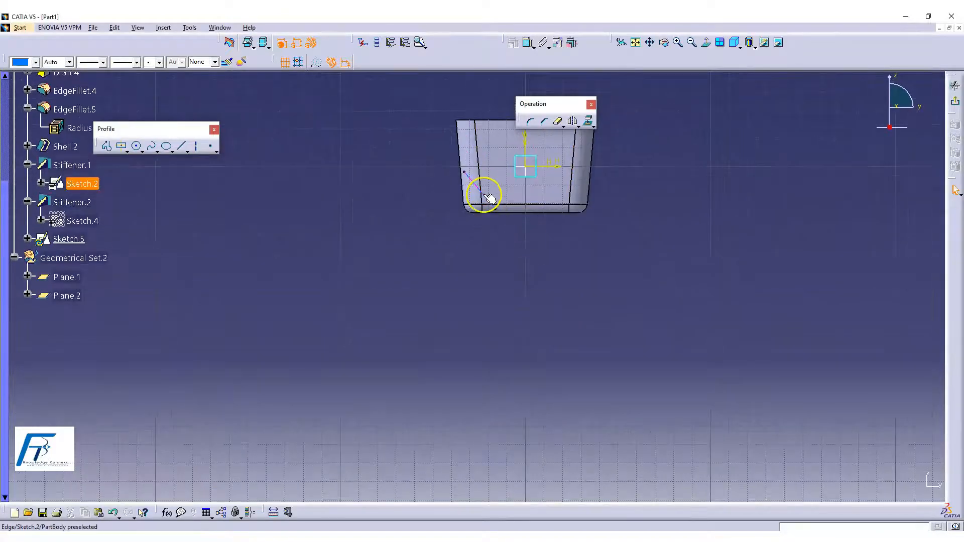
left_click(589, 121)
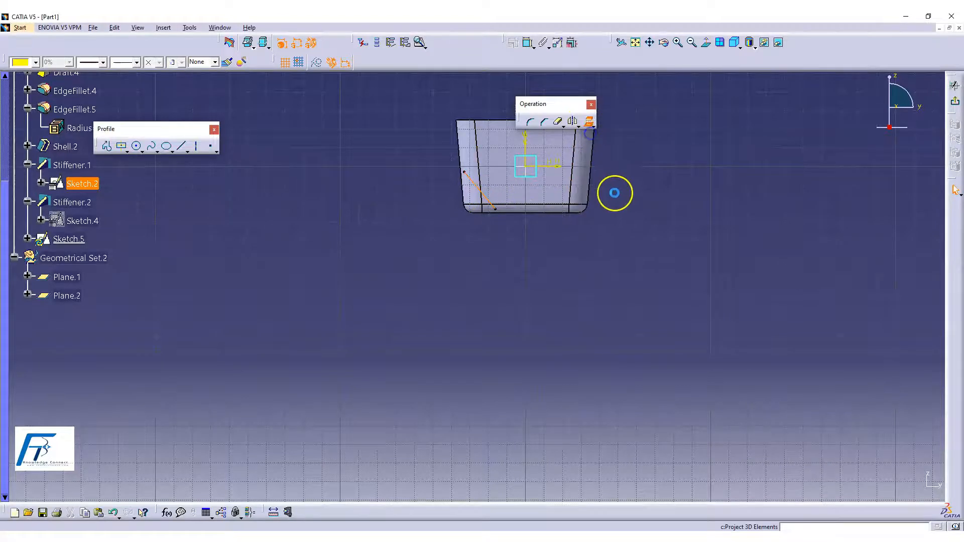
mouse_move(510, 287)
middle_mouse_down()
mouse_move(443, 340)
mouse_move(448, 370)
mouse_move(657, 293)
middle_mouse_up()
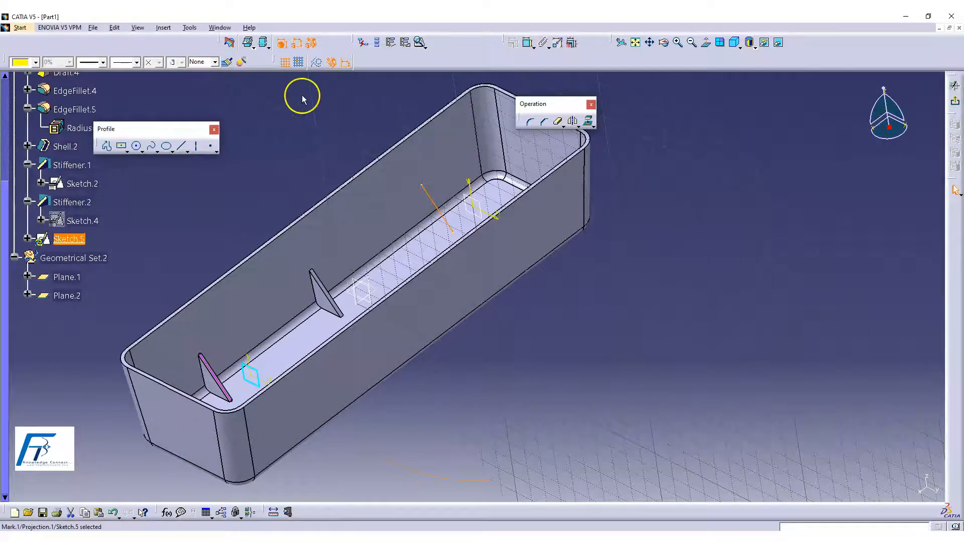
Exit the Plane.2 sketch and create a 2 mm From Side stiffener from its projected line
left_click(229, 43)
mouse_move(318, 190)
middle_mouse_down()
mouse_move(467, 273)
mouse_move(531, 159)
mouse_move(470, 201)
mouse_move(452, 245)
mouse_move(396, 299)
mouse_move(376, 344)
mouse_move(547, 293)
mouse_move(577, 304)
mouse_move(559, 253)
middle_mouse_up()
left_click(957, 102)
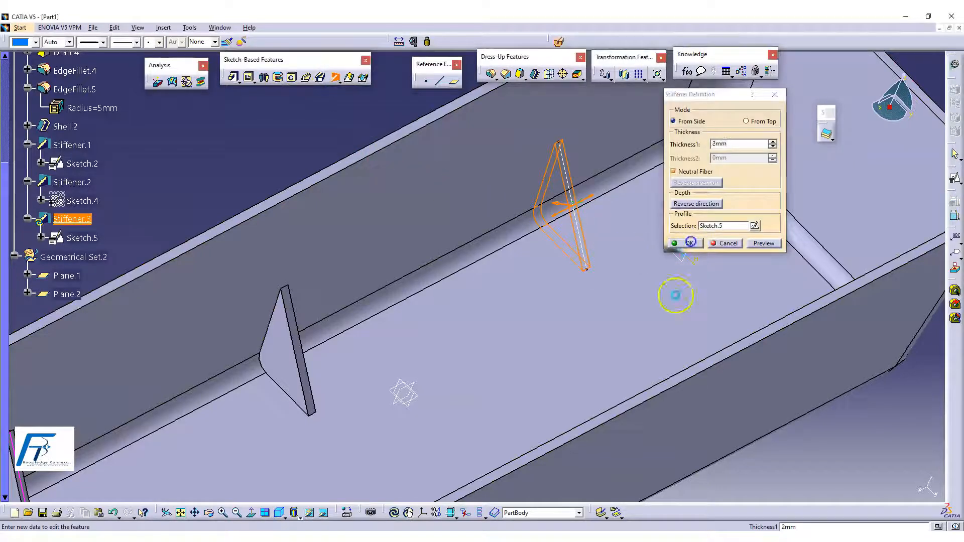
left_click(755, 429)
middle_click_drag(743, 402, 764, 475)
middle_click_drag(605, 417, 517, 341)
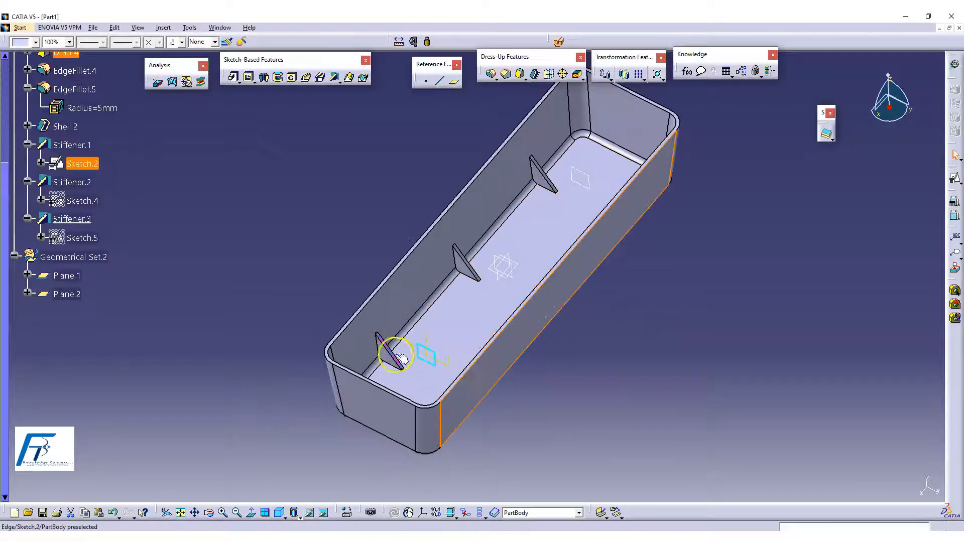
Try to mirror the slanted line of the first rib's Sketch.2 about the vertical axis
left_click(86, 164)
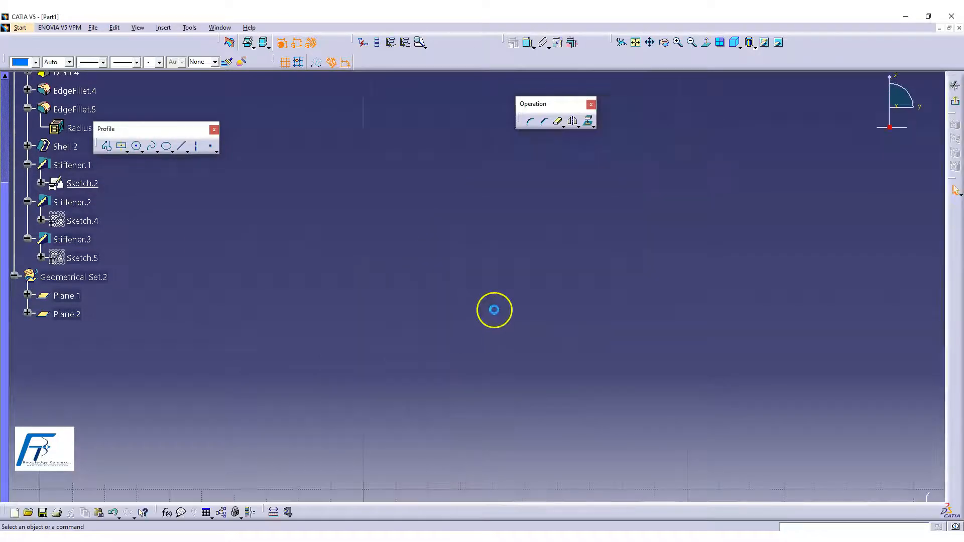
mouse_move(494, 309)
middle_mouse_down()
mouse_move(504, 284)
mouse_move(390, 222)
mouse_move(440, 240)
mouse_move(514, 225)
mouse_move(493, 205)
middle_mouse_up()
left_click(390, 222)
scroll(440, 240, "up", 1)
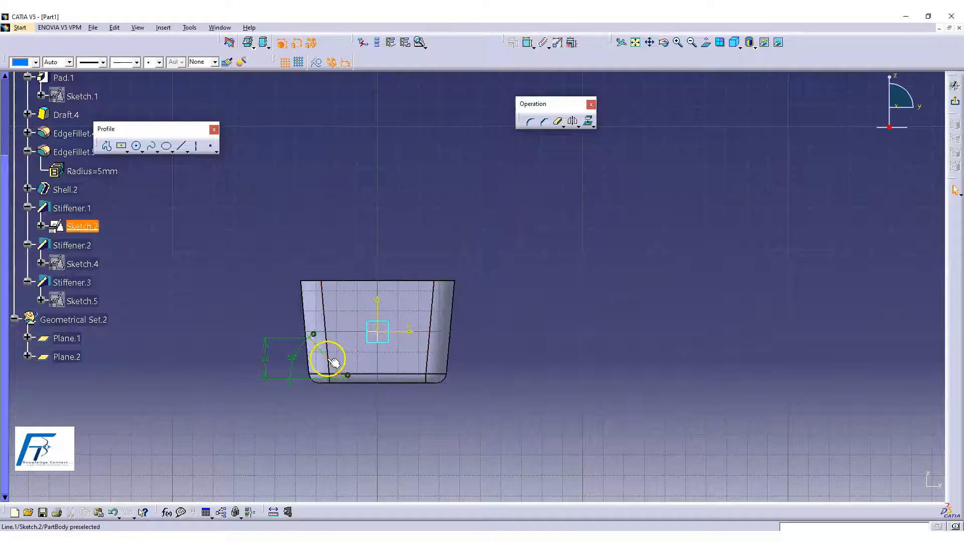
scroll(564, 226, "down", 1)
mouse_move(564, 226)
middle_mouse_down()
mouse_move(541, 143)
mouse_move(651, 248)
mouse_move(640, 208)
mouse_move(678, 201)
mouse_move(614, 121)
middle_mouse_up()
left_click(655, 250)
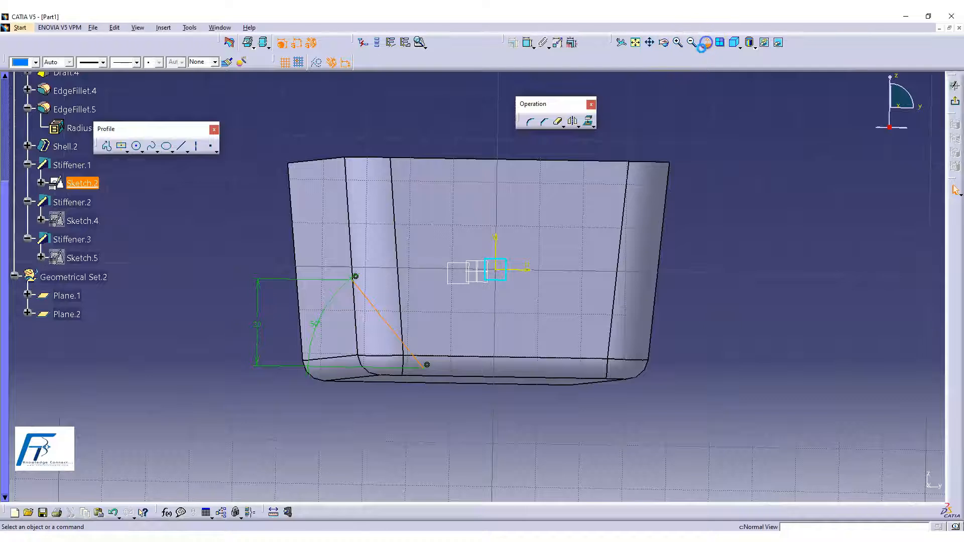
left_click(400, 334)
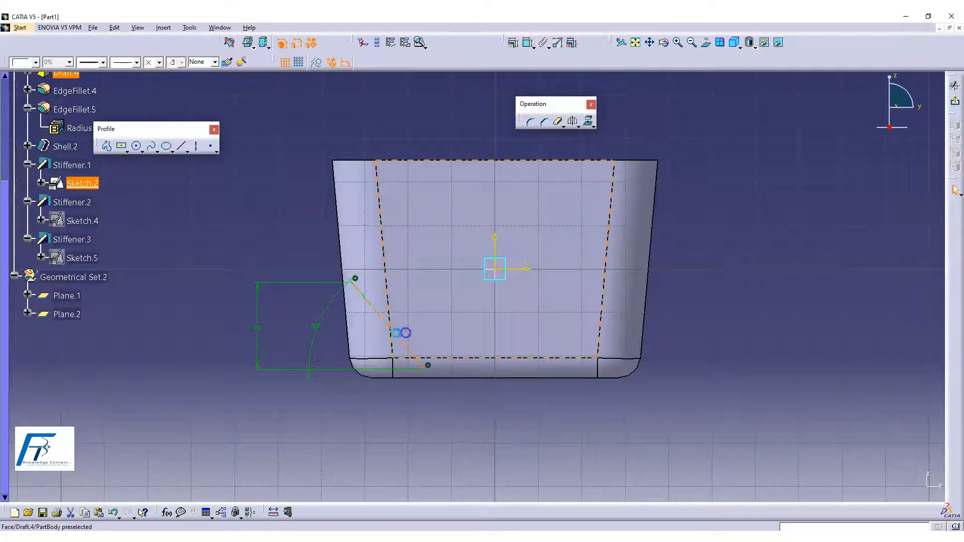
left_click(573, 122)
left_click(496, 247)
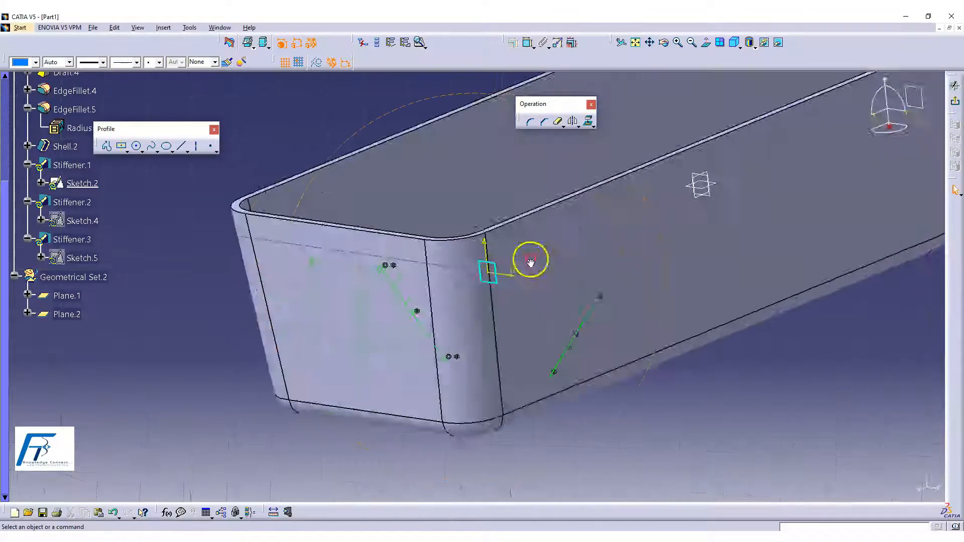
middle_click_drag(531, 262, 570, 362)
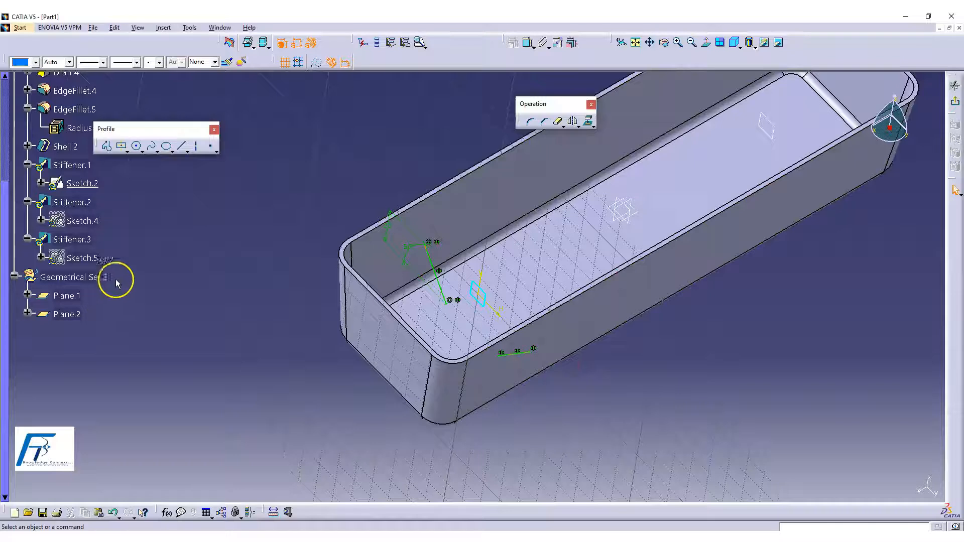
Exit Sketch.2, inspect the update diagnosis for Stiffener.1 and undo the mirrored line
left_click(958, 106)
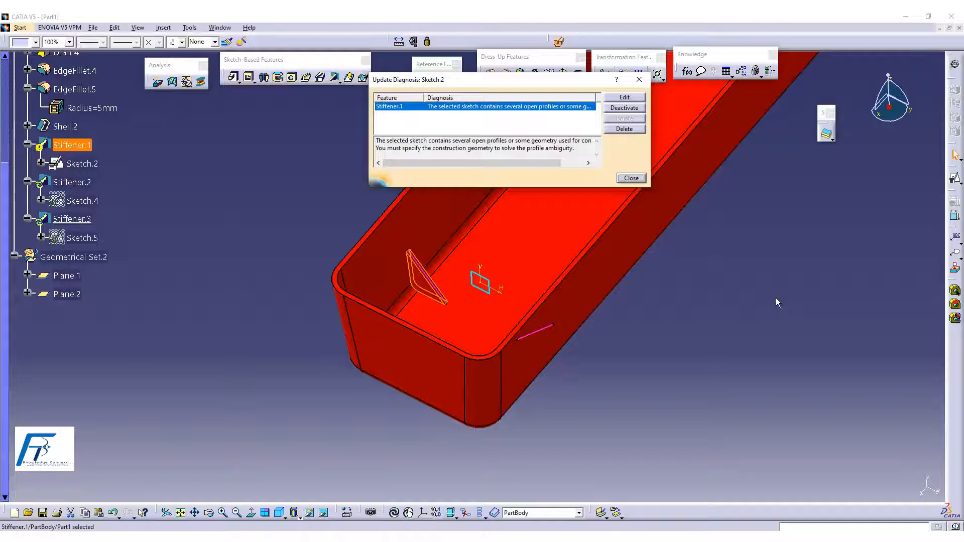
middle_click_drag(776, 297, 509, 391)
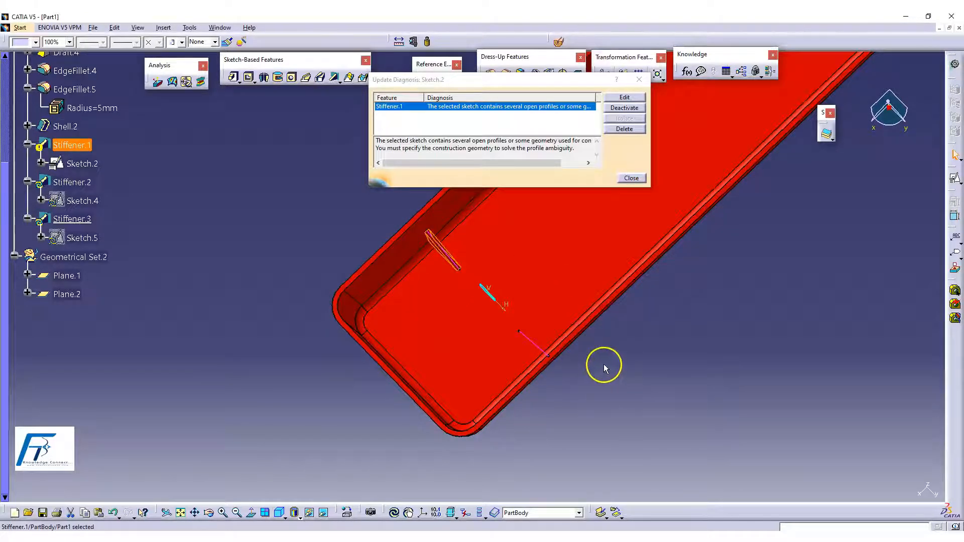
middle_click_drag(539, 289, 437, 276)
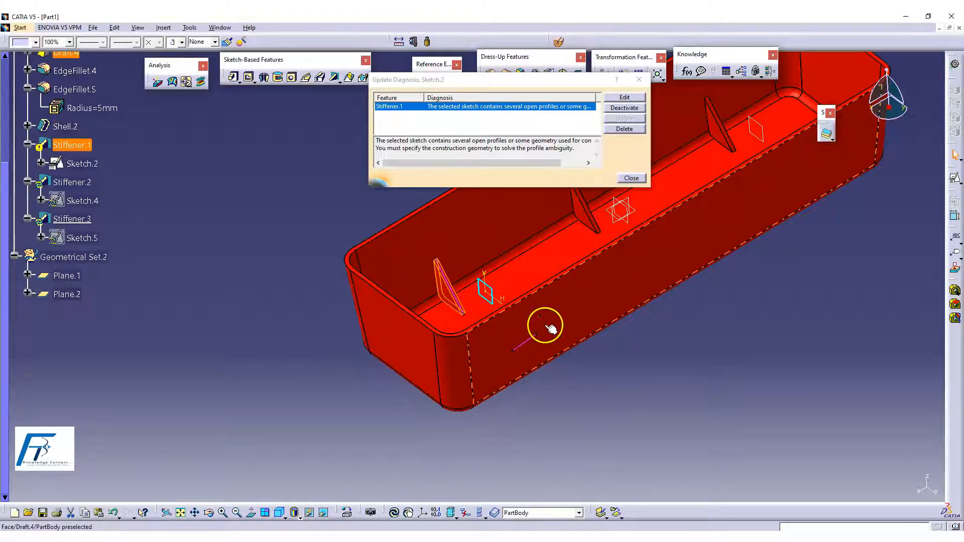
left_click(637, 184)
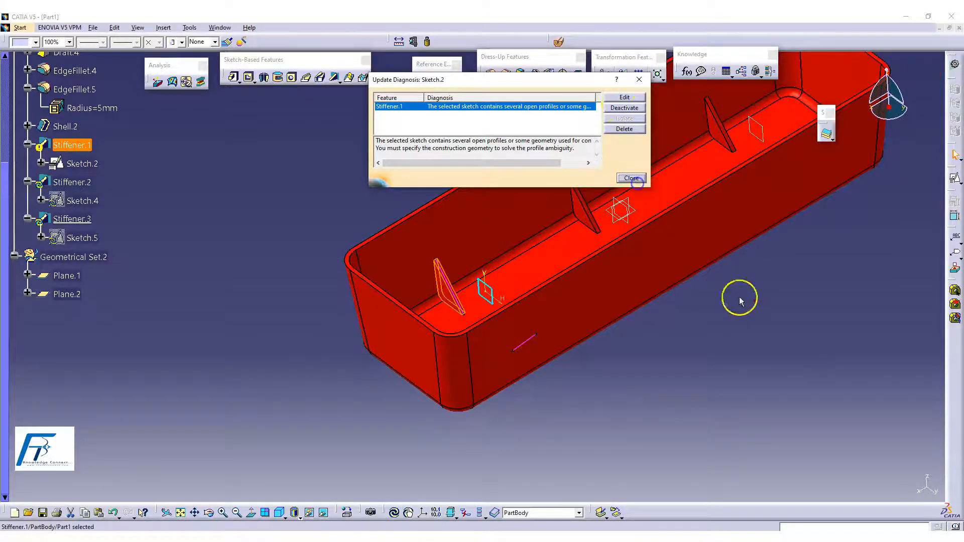
key("ctrl+z")
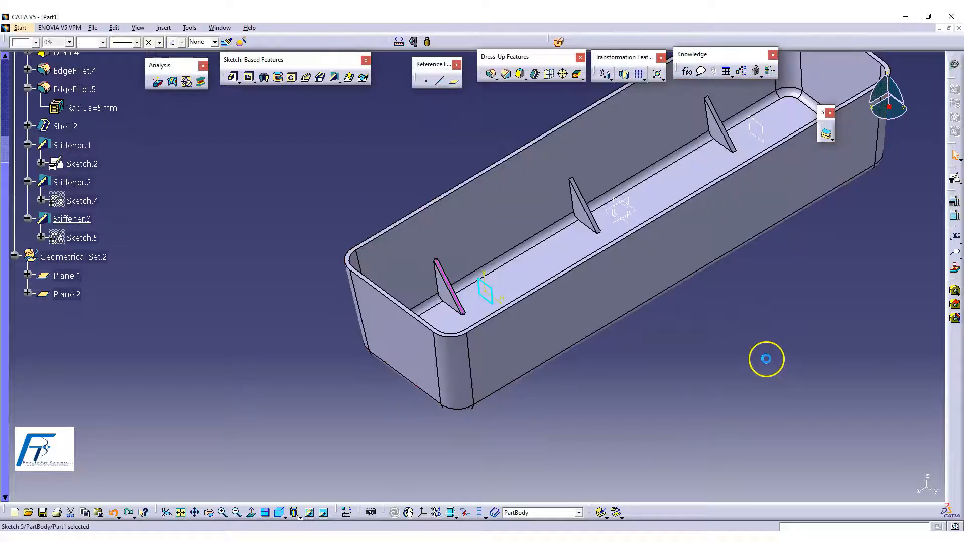
Remove the stiffener on Plane.2 and delete its leftover Sketch.5
middle_click_drag(670, 263, 683, 288)
mouse_move(480, 358)
middle_mouse_down()
mouse_move(493, 349)
mouse_move(478, 316)
mouse_move(488, 335)
middle_mouse_up()
left_click(652, 344)
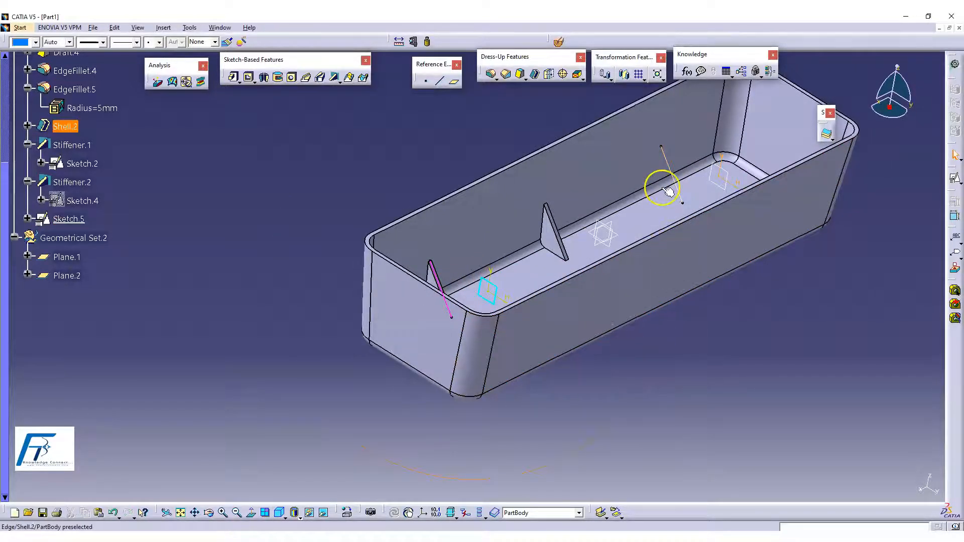
right_click(69, 219)
left_click(100, 340)
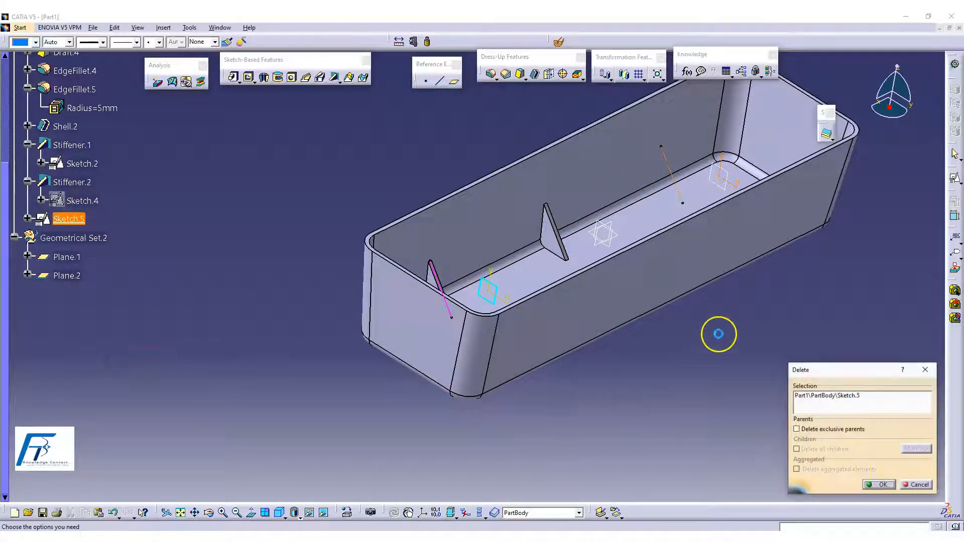
left_click(878, 485)
Create a reference plane with the Offset from plane type, using the xy plane as reference
middle_click_drag(664, 332, 521, 363)
mouse_move(680, 331)
middle_mouse_down()
mouse_move(674, 348)
mouse_move(542, 347)
mouse_move(532, 261)
mouse_move(541, 264)
middle_mouse_up()
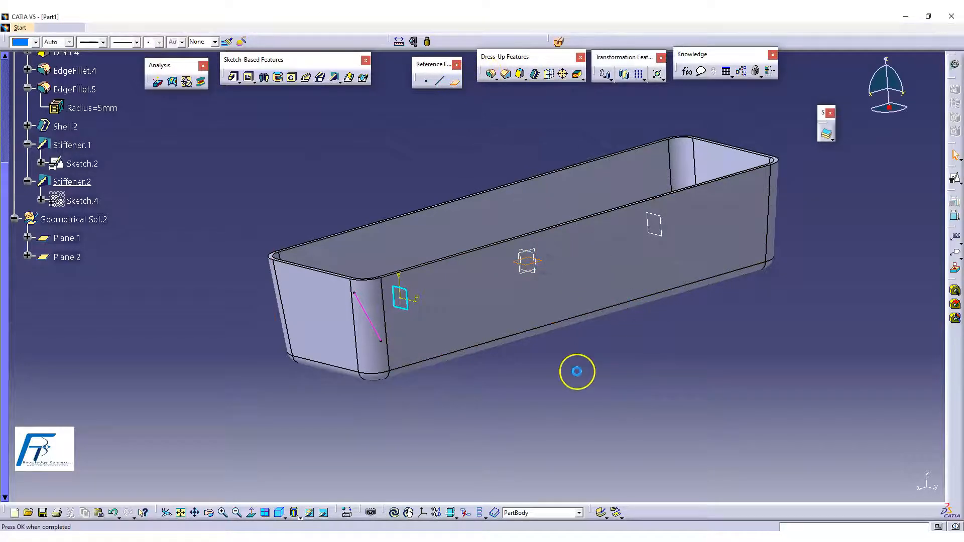
middle_click_drag(556, 361, 523, 308)
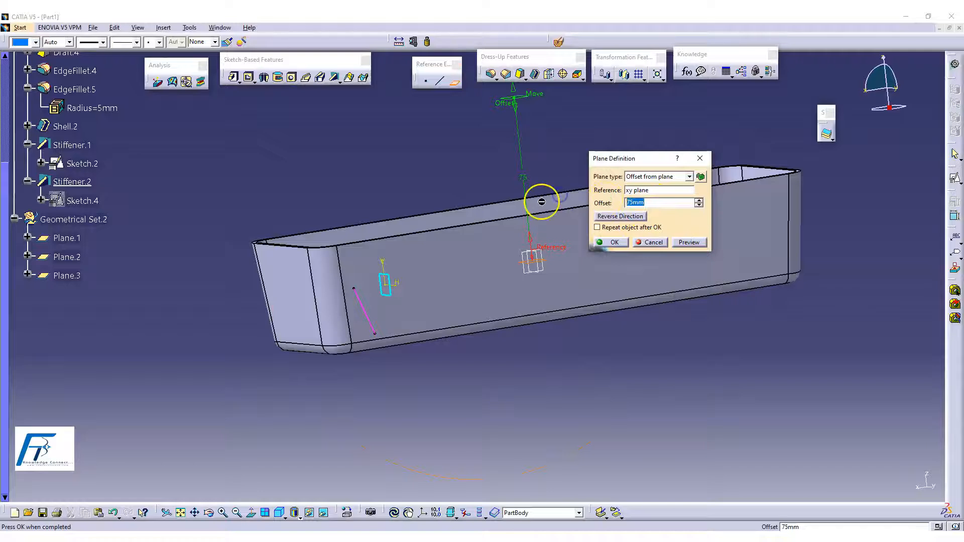
type("5")
key("Return")
Create a positioned sketch on Plane.3 with implicit origin and orientation
middle_click_drag(499, 268, 610, 354)
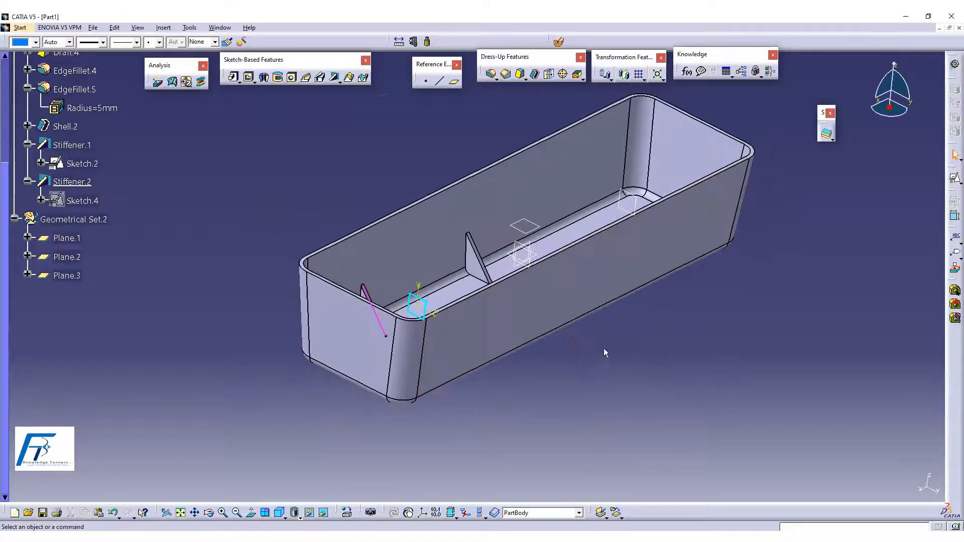
left_click(533, 224)
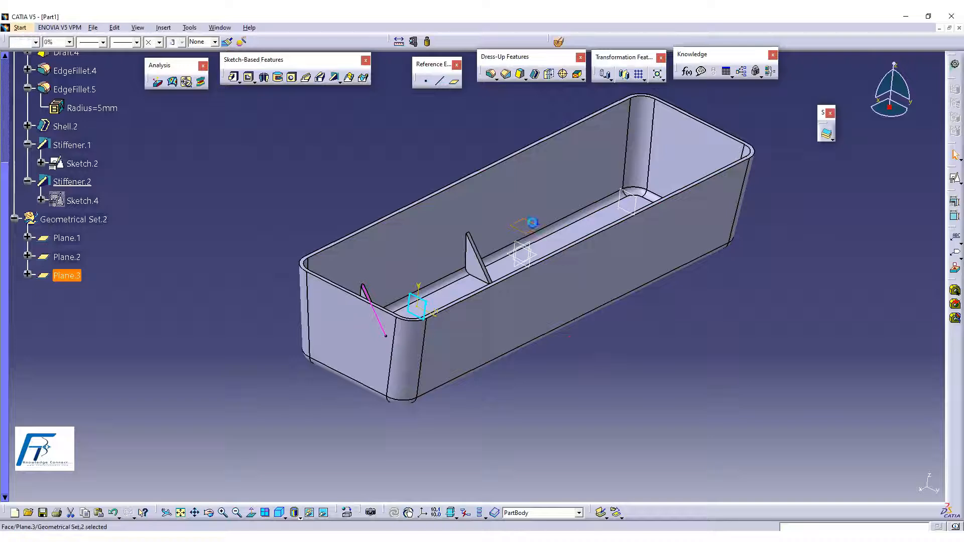
left_click(954, 181)
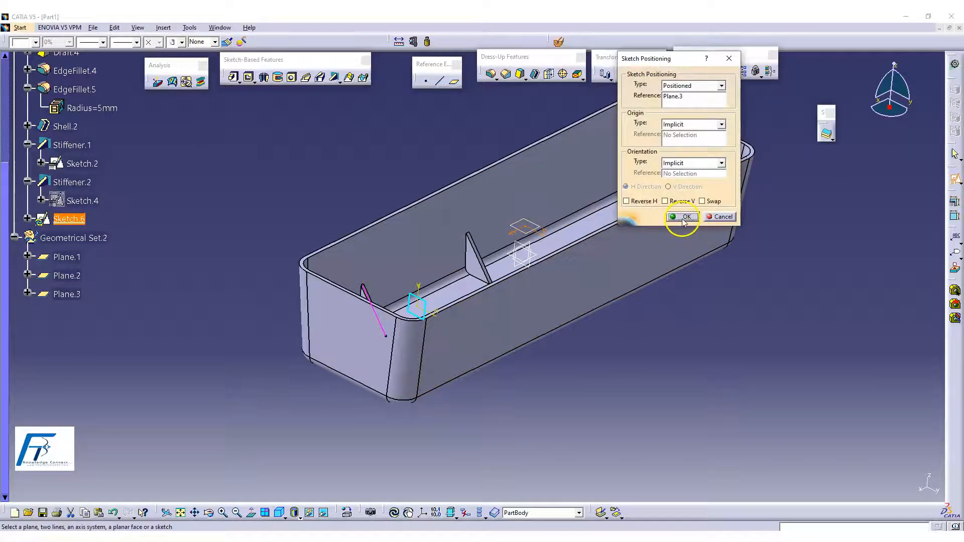
left_click(684, 217)
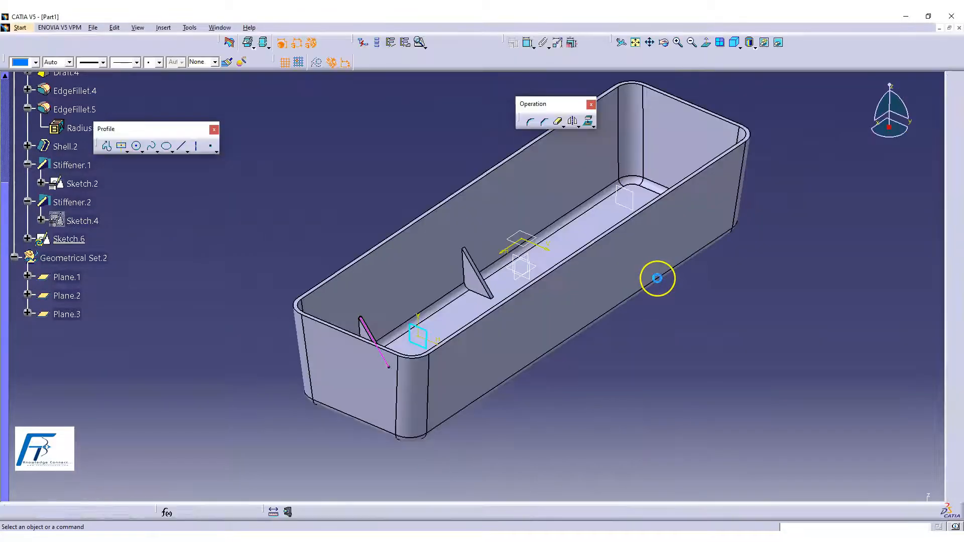
middle_click_drag(596, 337, 711, 293)
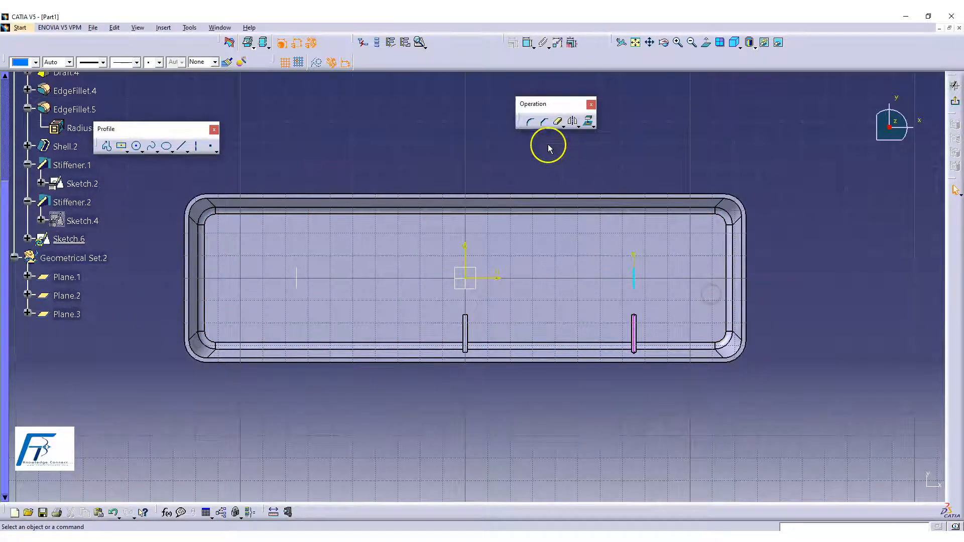
Draw two vertical lines about 50 mm long across the tray's negative-H half and undo the tilted third line
left_click(182, 146)
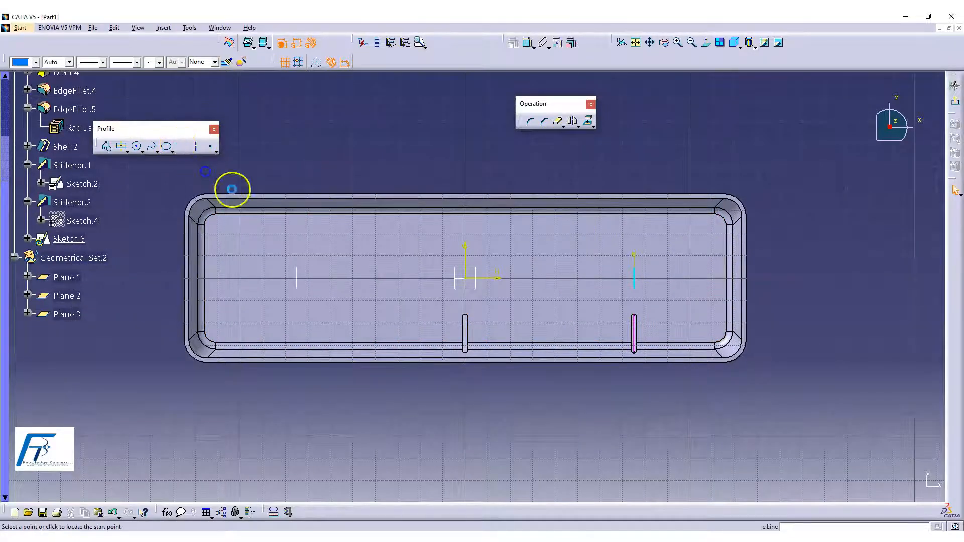
left_click(239, 221)
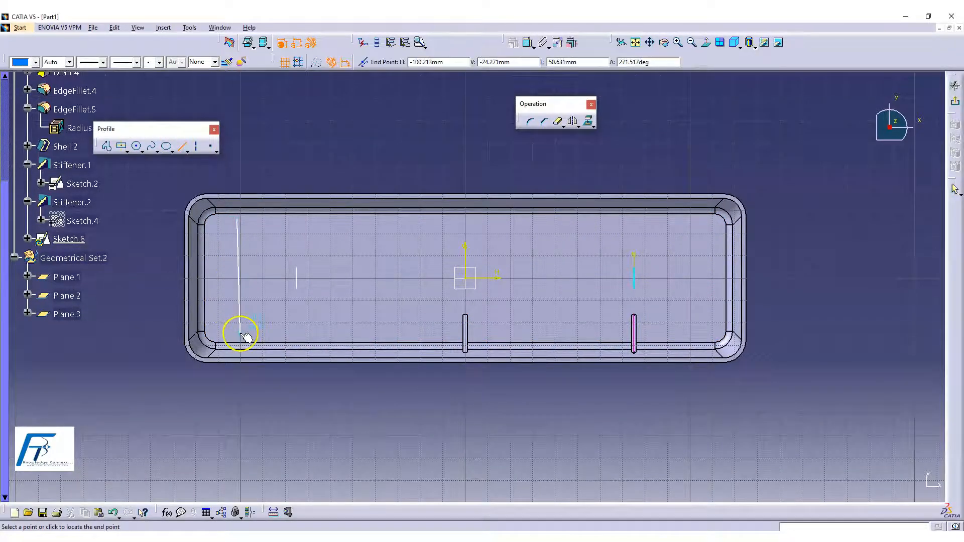
left_click(237, 336)
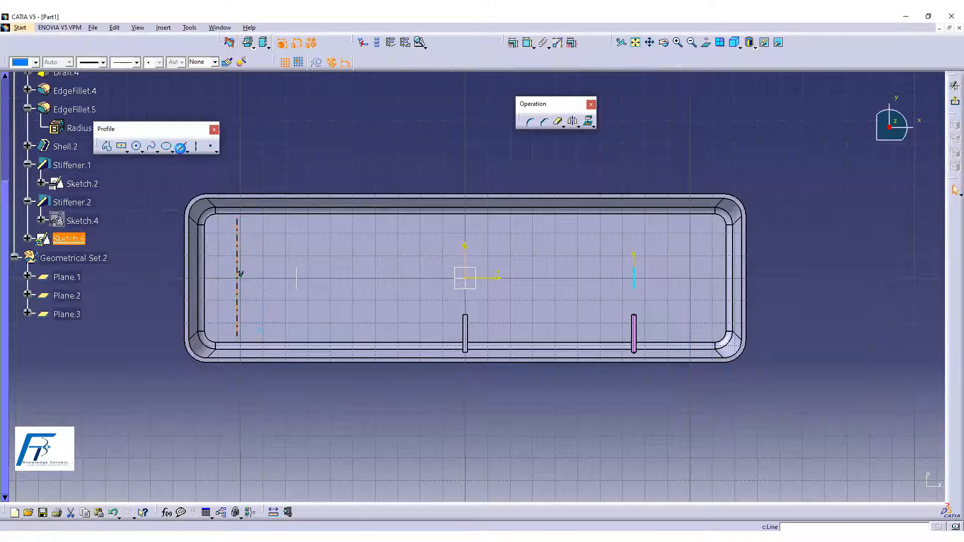
left_click(180, 146)
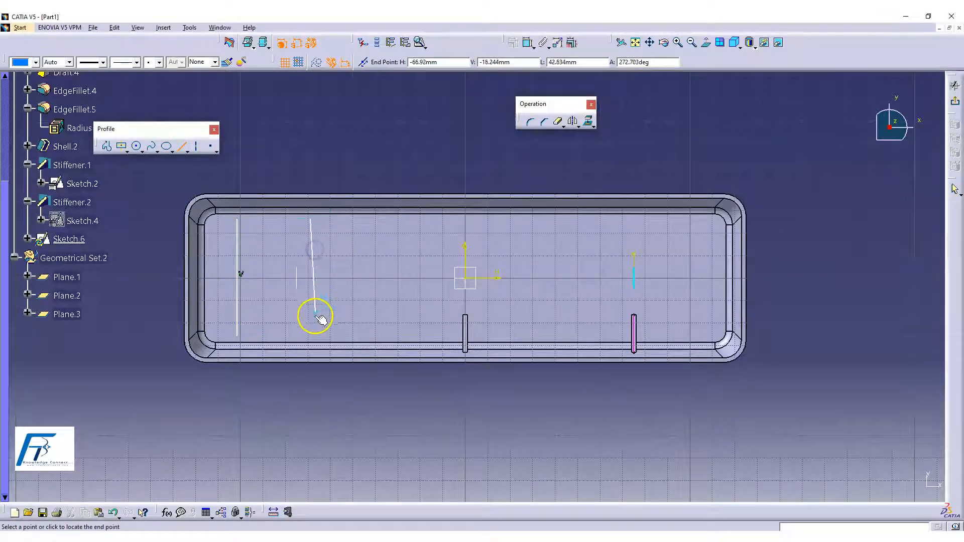
left_click(392, 219)
left_click(392, 332)
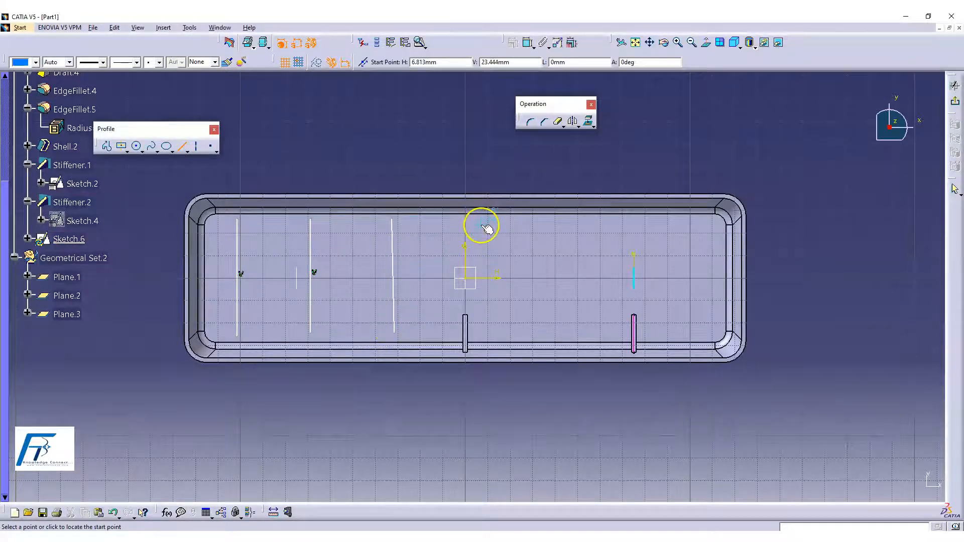
left_click(182, 146)
key("Escape")
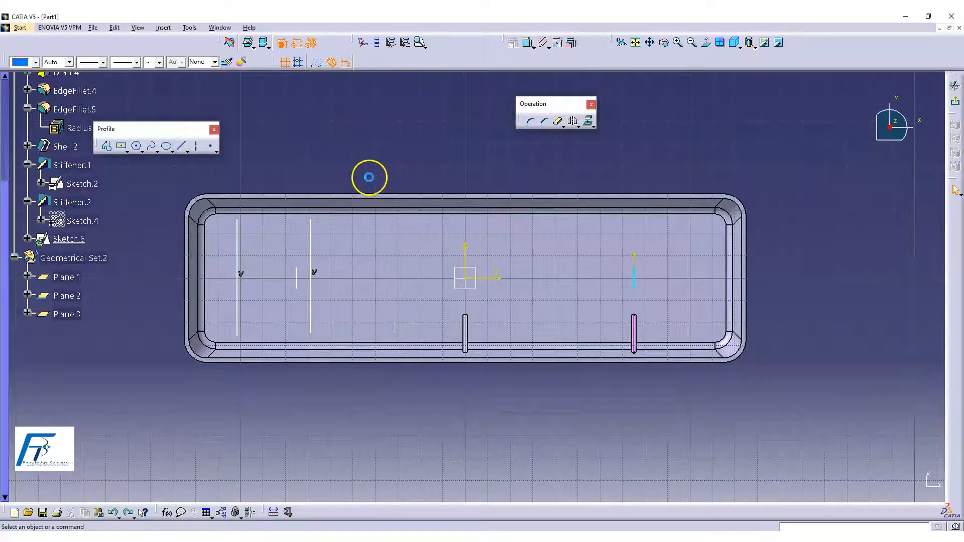
Draw three more vertical lines across the tray, one before the origin and two on the positive-H half, and exit the sketch
left_click(179, 146)
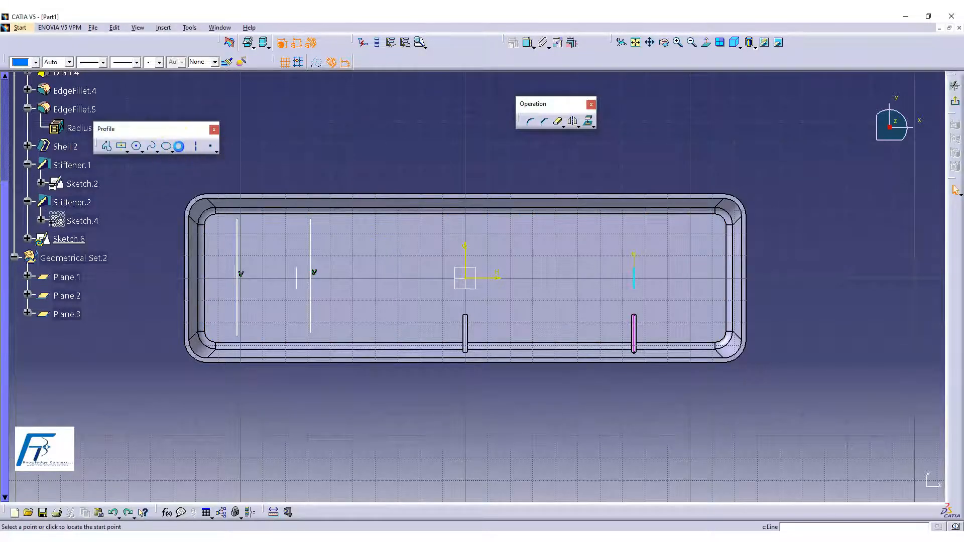
left_click(392, 219)
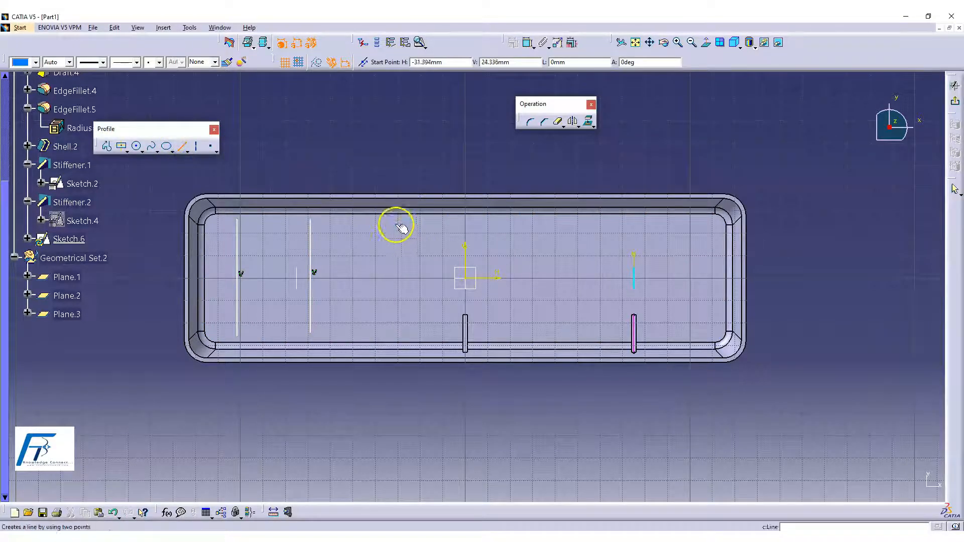
left_click(393, 334)
left_click(530, 225)
left_click(529, 328)
left_click(680, 227)
left_click(680, 319)
left_click(951, 105)
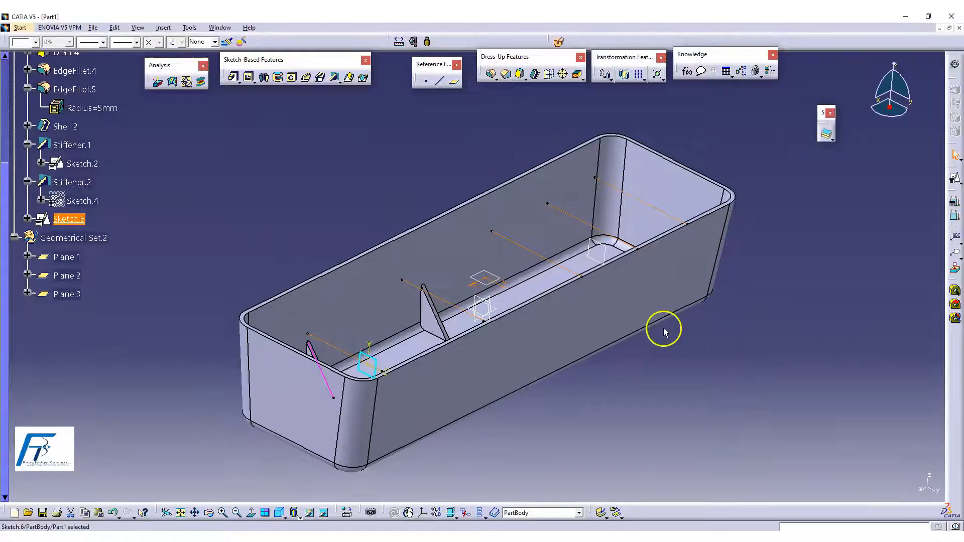
middle_click_drag(638, 327, 523, 280)
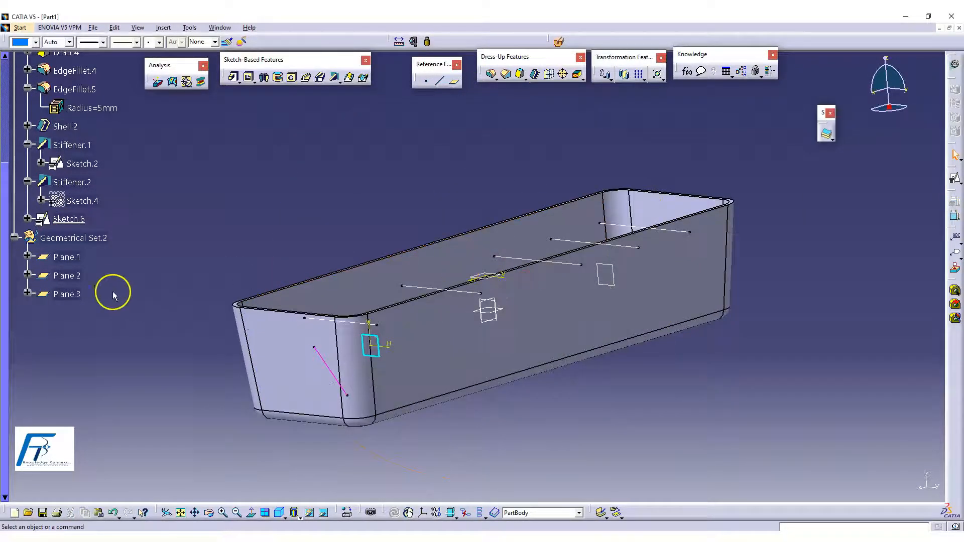
middle_click_drag(387, 209, 612, 333)
middle_click_drag(621, 382, 608, 362)
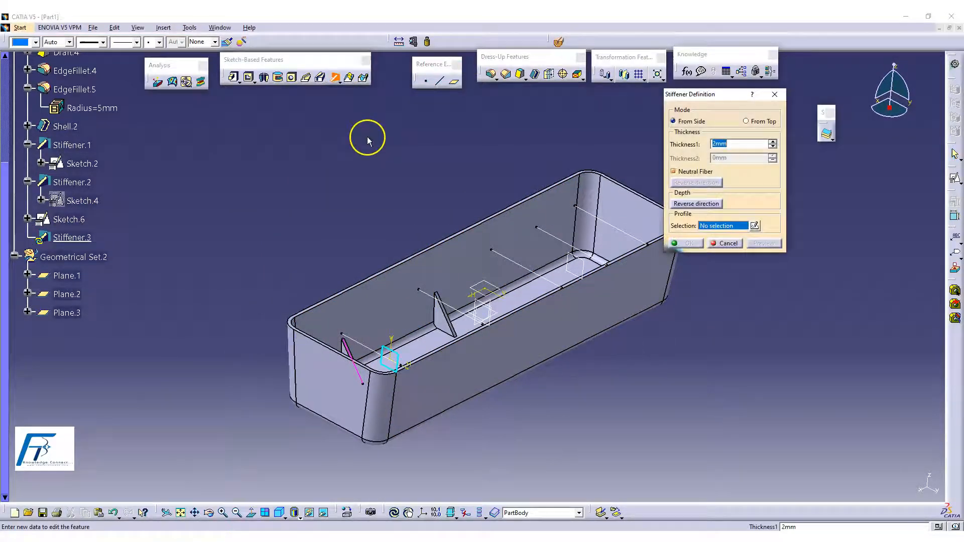
left_click(746, 121)
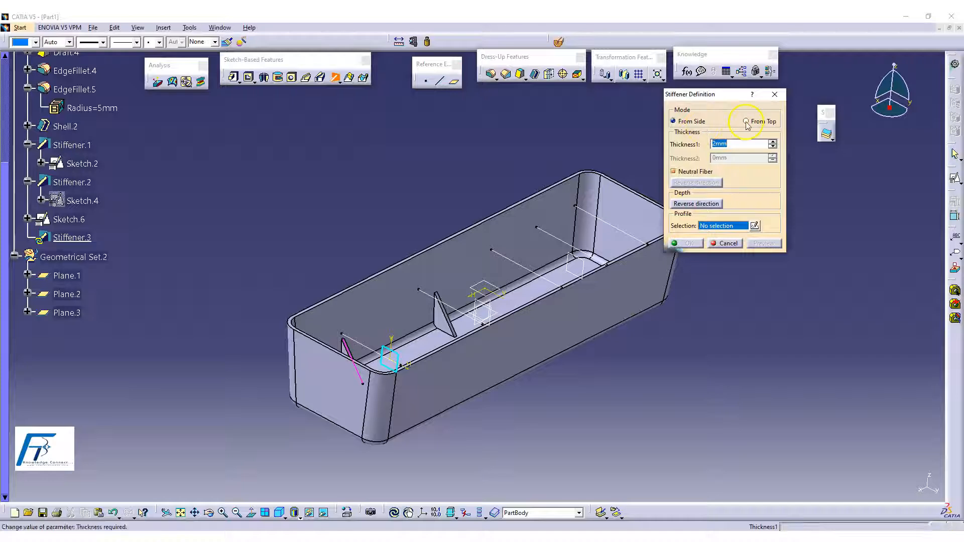
scroll(625, 353, "down", 1)
middle_click_drag(626, 354, 468, 329)
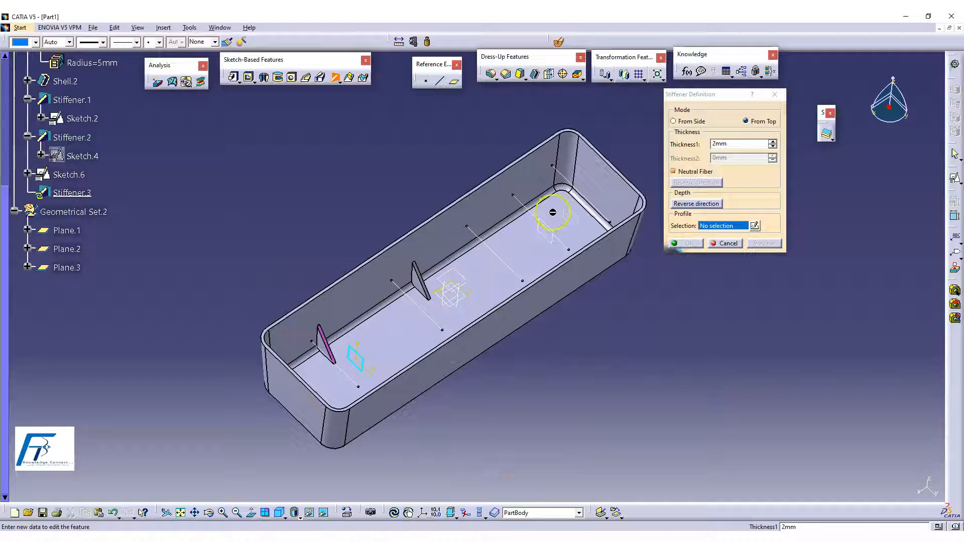
middle_click_drag(566, 383, 521, 222)
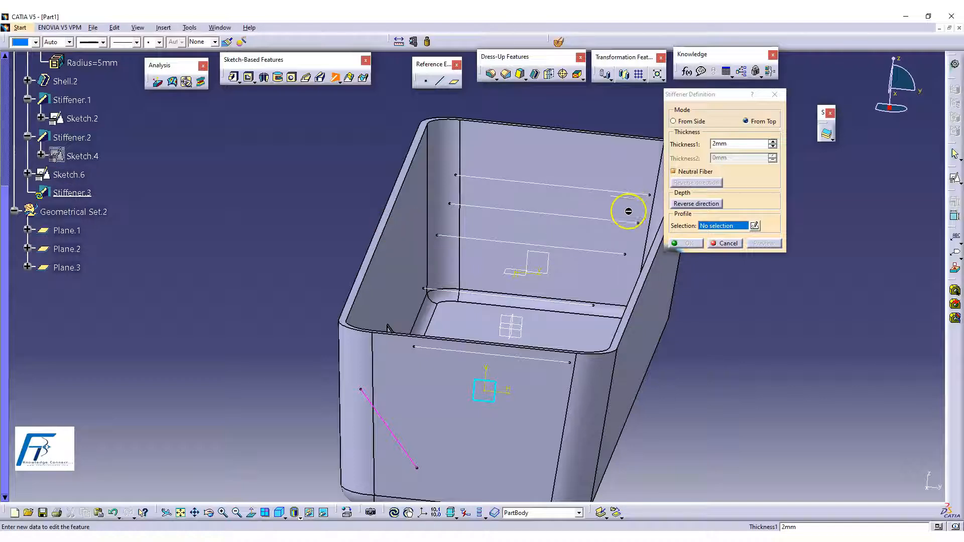
middle_click_drag(684, 296, 650, 353)
middle_click_drag(519, 257, 501, 268)
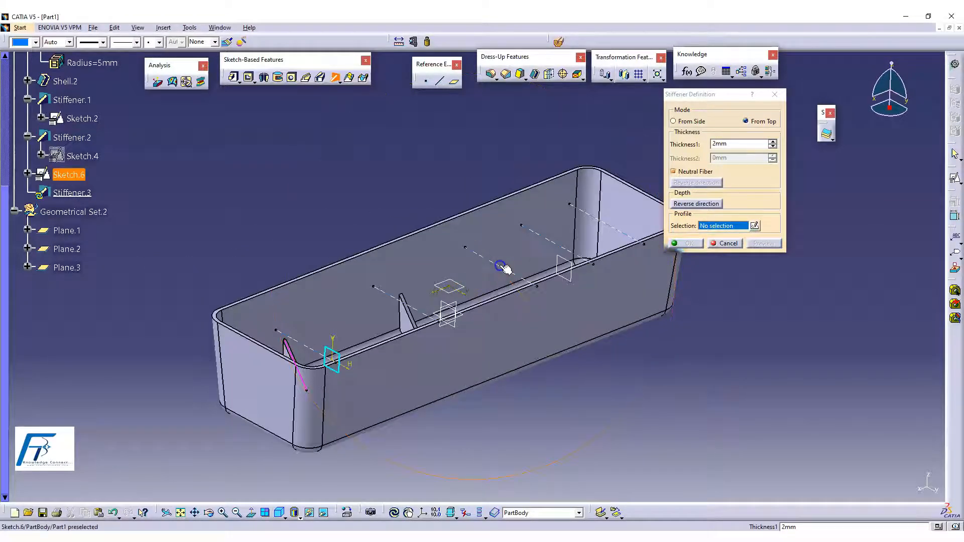
left_click(581, 276)
mouse_move(520, 338)
middle_mouse_down()
mouse_move(570, 415)
mouse_move(589, 349)
mouse_move(487, 195)
mouse_move(504, 317)
middle_mouse_up()
scroll(510, 277, "up", 1)
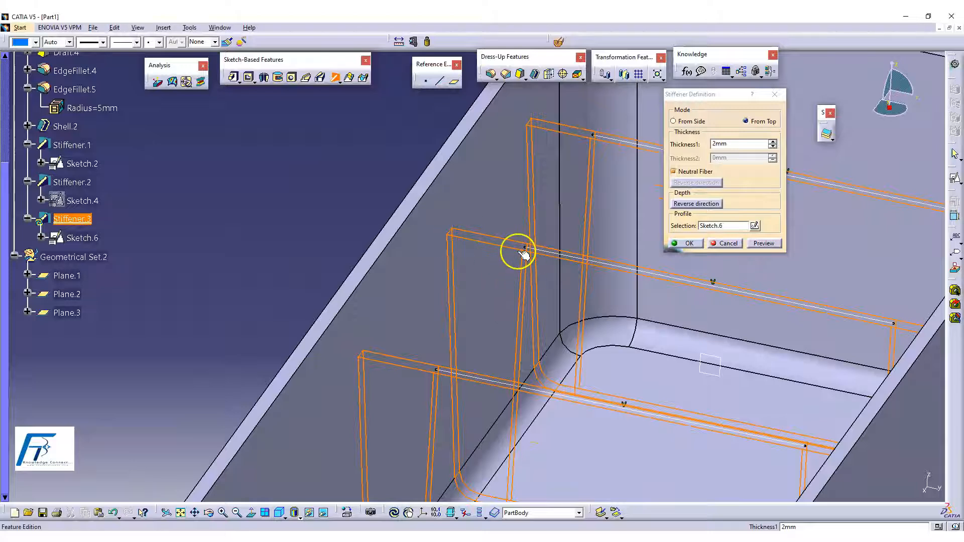
middle_click_drag(559, 349, 604, 433)
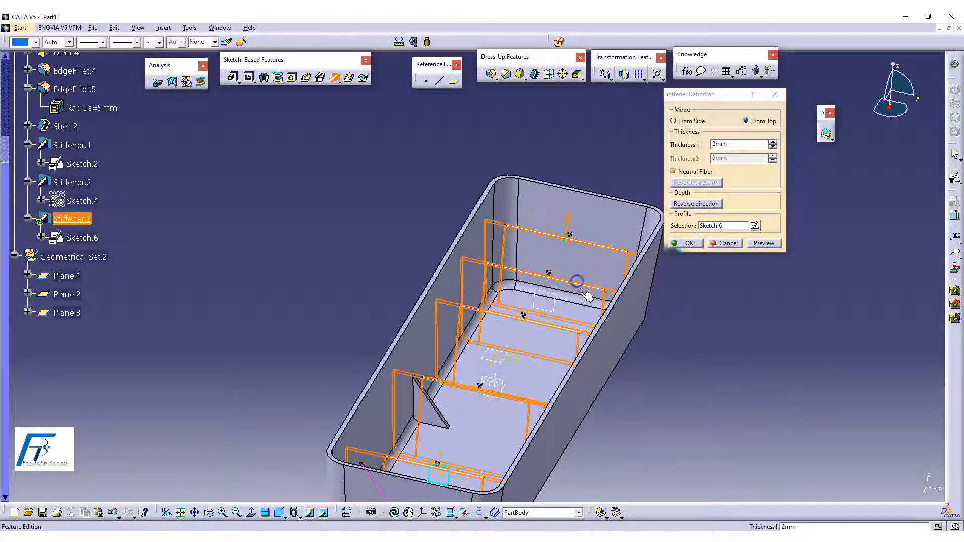
left_click(771, 244)
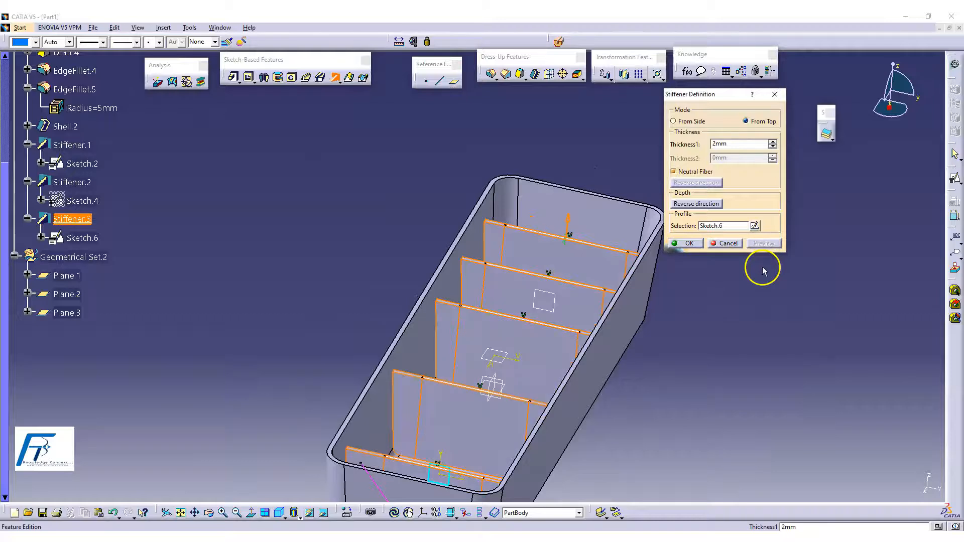
mouse_move(648, 337)
middle_mouse_down()
mouse_move(642, 415)
mouse_move(577, 333)
mouse_move(573, 362)
mouse_move(562, 345)
mouse_move(605, 342)
mouse_move(574, 295)
middle_mouse_up()
key("Escape")
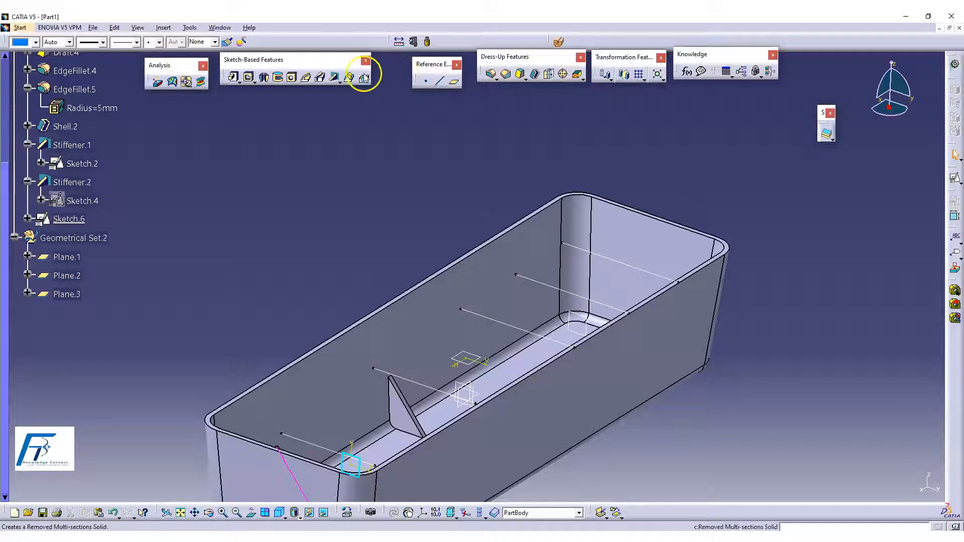
Create a 2 mm From Top stiffener inside the tray, using the five-line Sketch.6 as its profile
left_click(554, 287)
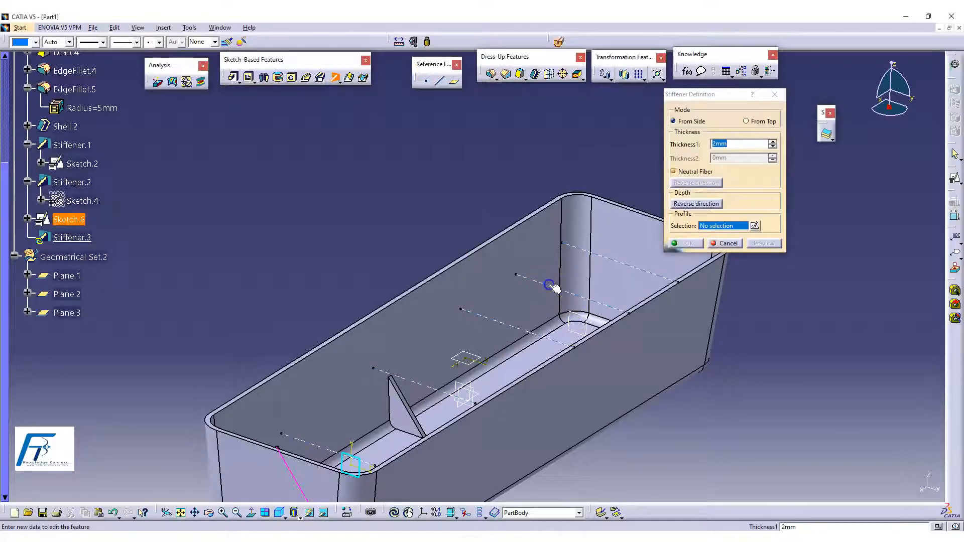
left_click(515, 304)
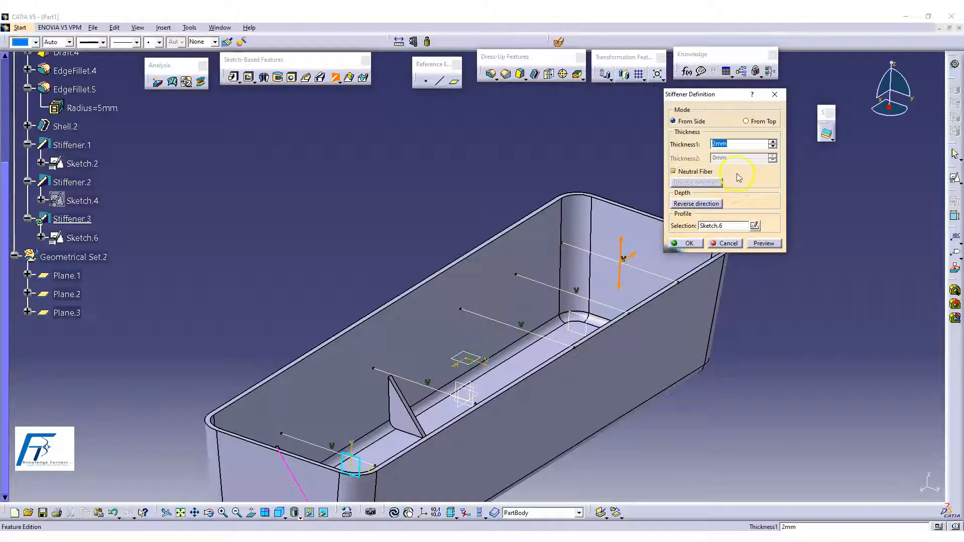
left_click(754, 122)
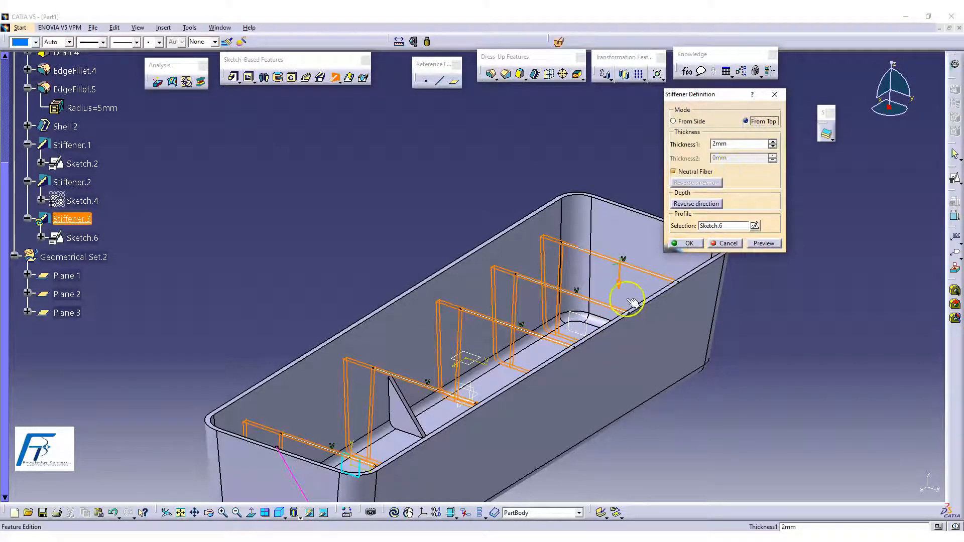
left_click(690, 245)
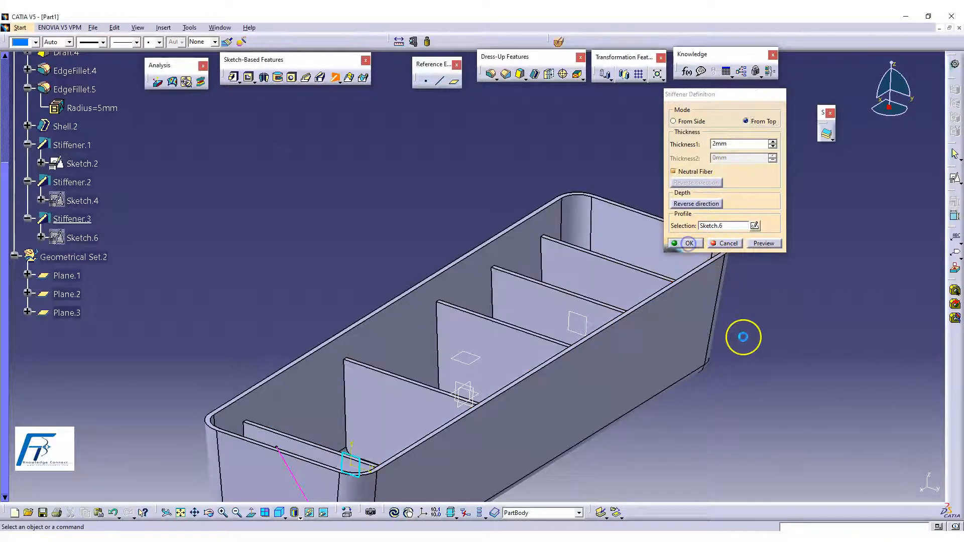
Set the offset of the rib sketch's reference plane from the xy plane to 0 mm
middle_click_drag(684, 373, 560, 366)
double_click(480, 315)
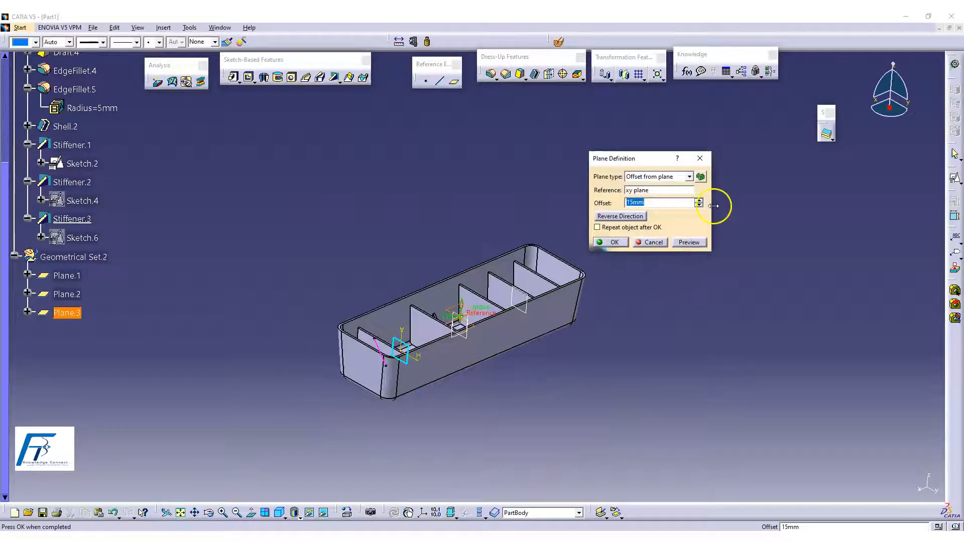
left_click(697, 206)
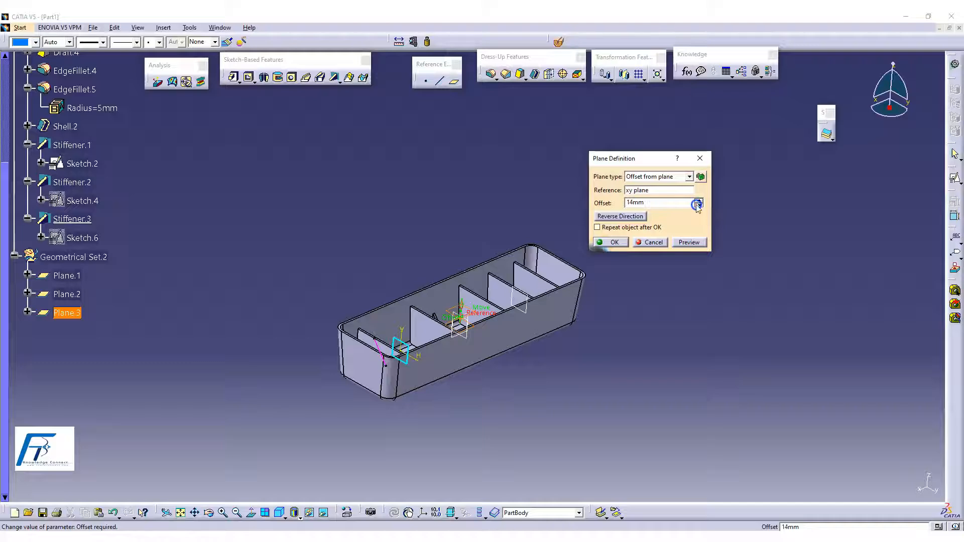
left_click(697, 206)
left_click(697, 206)
left_click(696, 206)
left_click(697, 206)
left_click(697, 205)
left_click(697, 205)
left_click(697, 205)
left_click(697, 205)
left_click(697, 205)
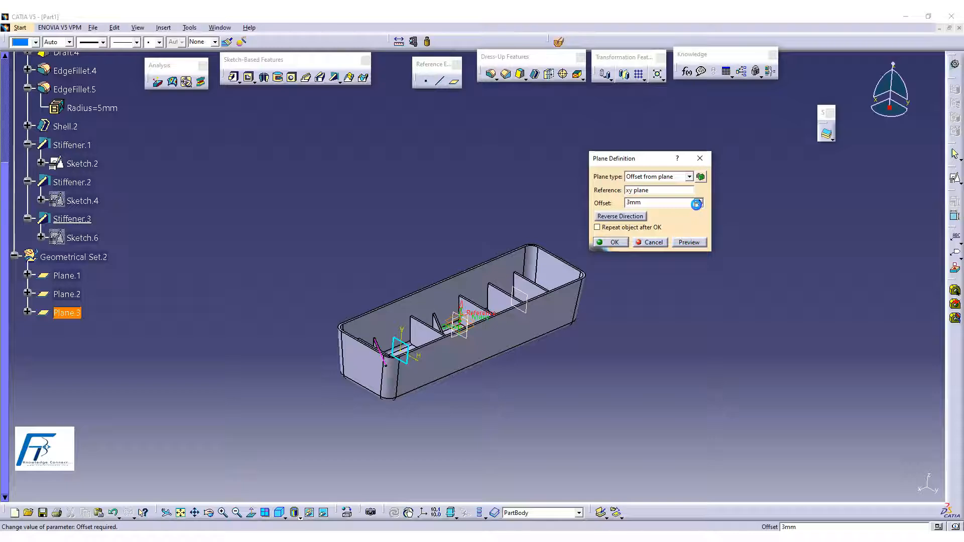
left_click(696, 205)
left_click(696, 205)
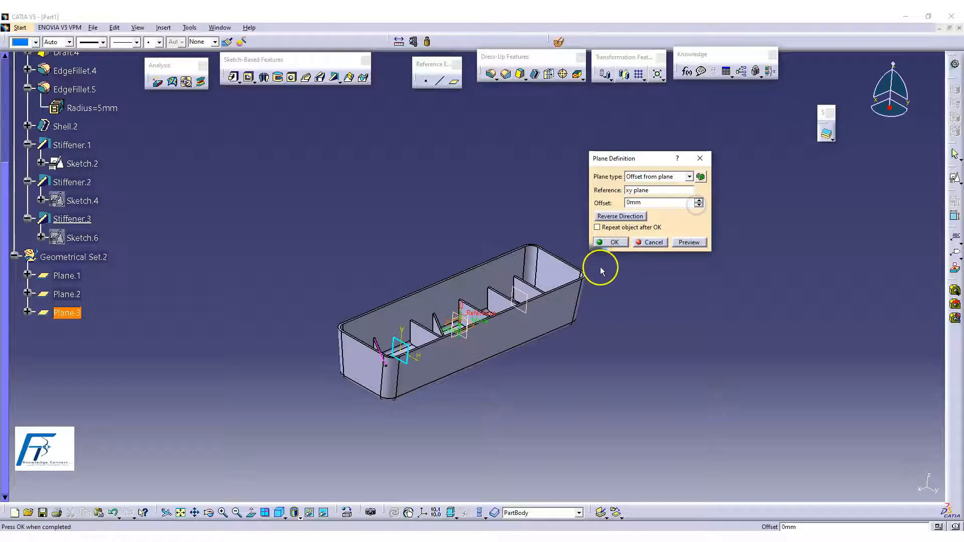
left_click(612, 245)
Open Sketch.6 for editing and move the outermost positive-H line inward, close to the neighbouring line
middle_click_drag(591, 354, 631, 352)
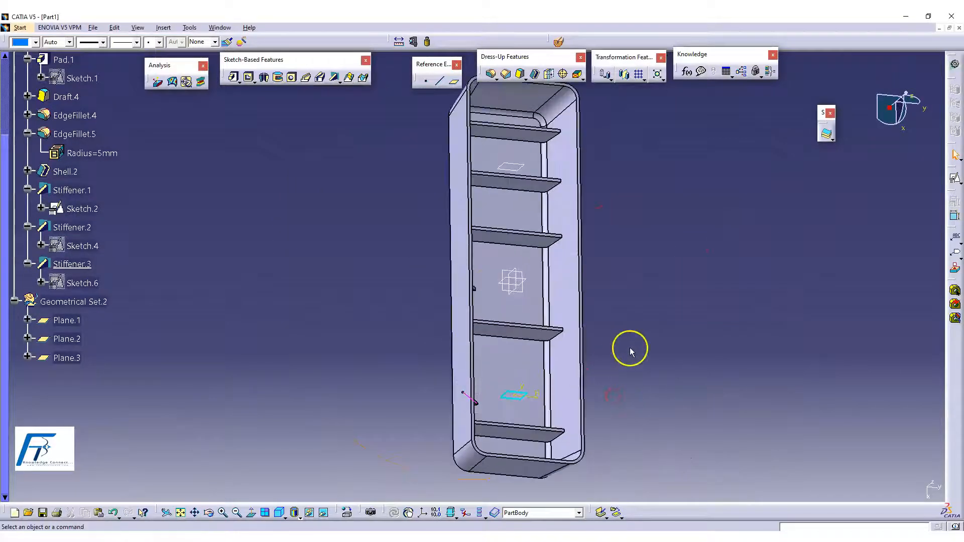
double_click(88, 283)
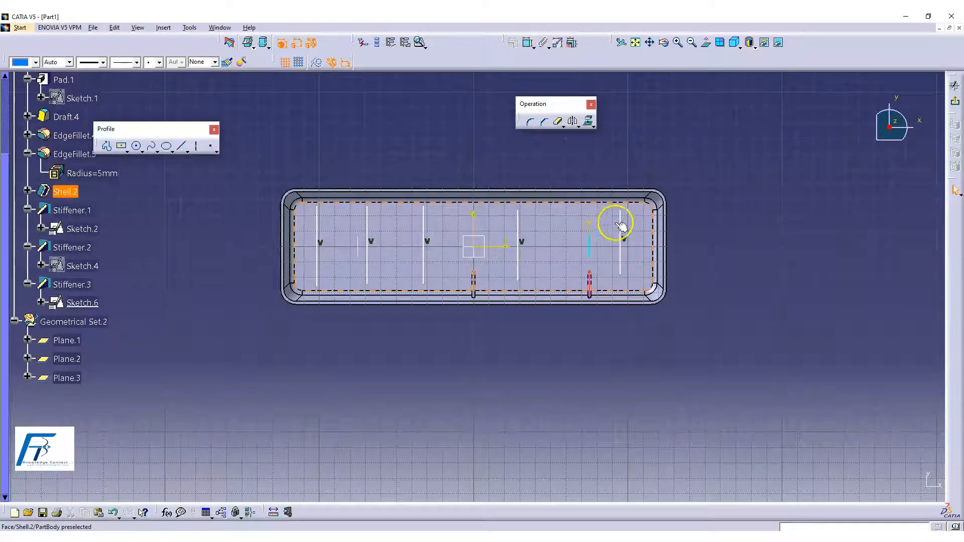
left_click(621, 224)
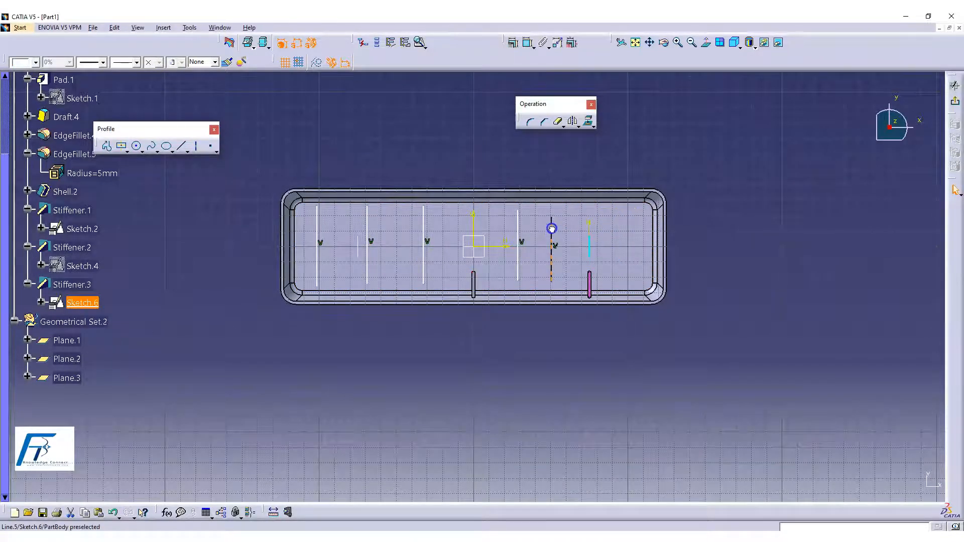
Draw a three-point spline across the tray's positive-H end and exit the sketch
left_click(151, 145)
left_click(603, 206)
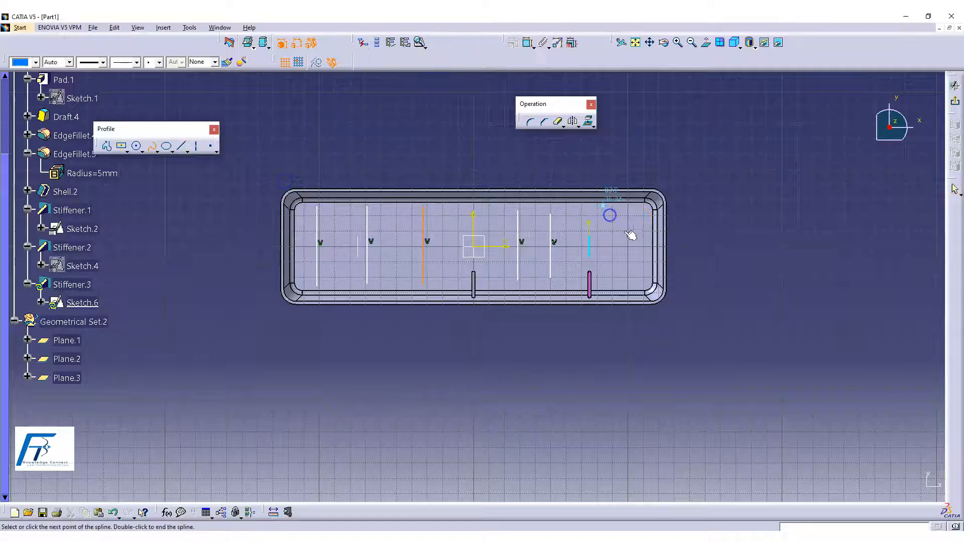
double_click(625, 287)
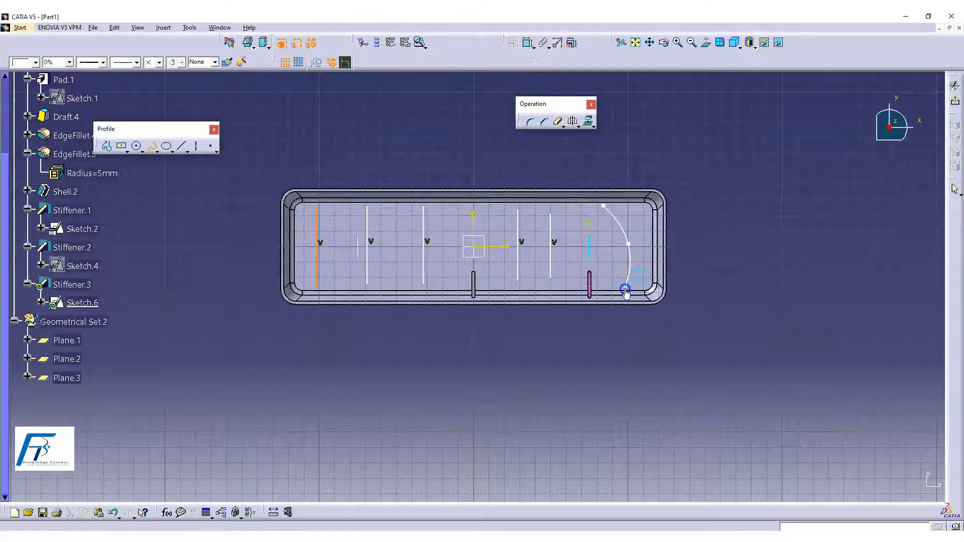
left_click(750, 280)
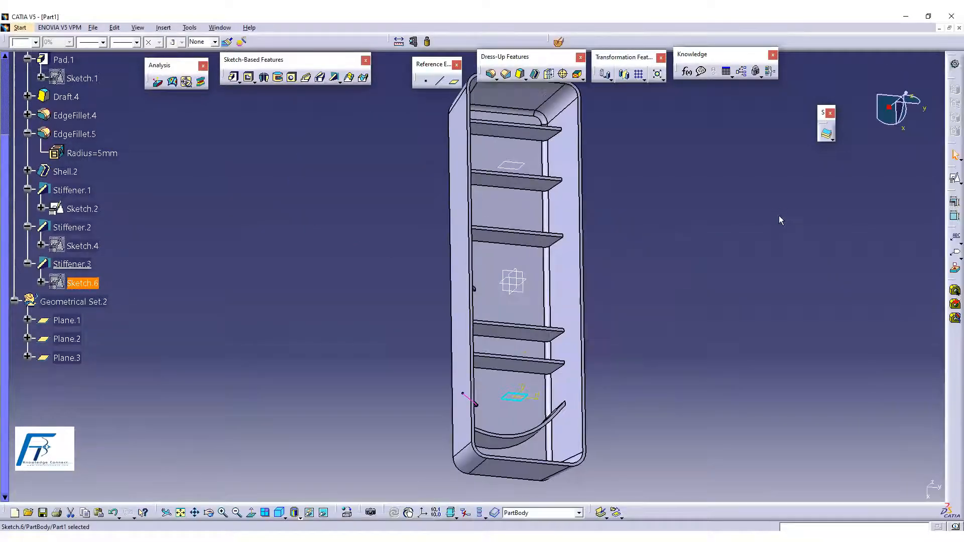
Close Part1 without saving its changes and open the recent file Ex4H.CATPart
mouse_move(773, 249)
middle_mouse_down()
mouse_move(611, 349)
mouse_move(502, 337)
mouse_move(491, 210)
mouse_move(425, 321)
mouse_move(370, 311)
mouse_move(392, 353)
mouse_move(482, 341)
mouse_move(611, 379)
mouse_move(555, 305)
mouse_move(596, 295)
mouse_move(648, 326)
mouse_move(534, 323)
mouse_move(578, 368)
mouse_move(572, 347)
mouse_move(374, 345)
mouse_move(312, 314)
mouse_move(293, 162)
middle_mouse_up()
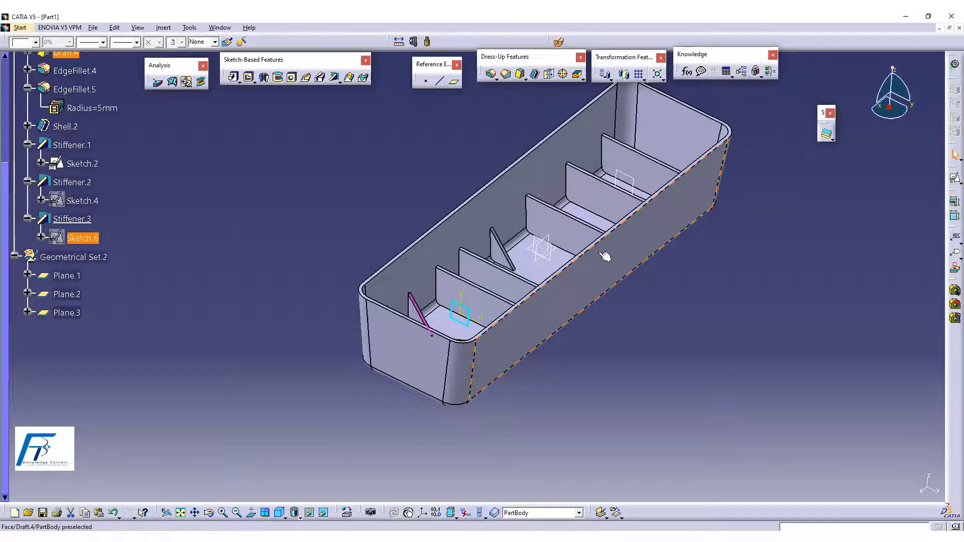
left_click(263, 171)
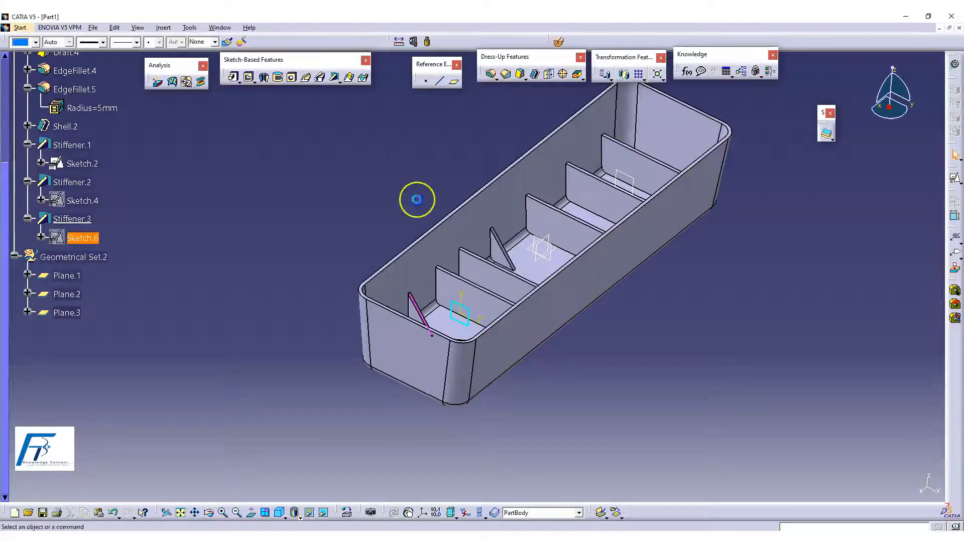
left_click(959, 29)
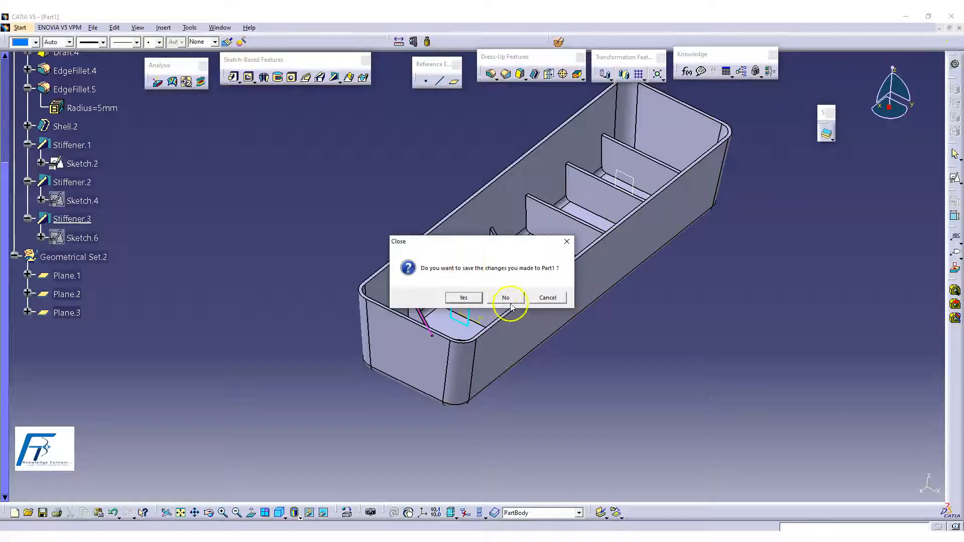
left_click(507, 301)
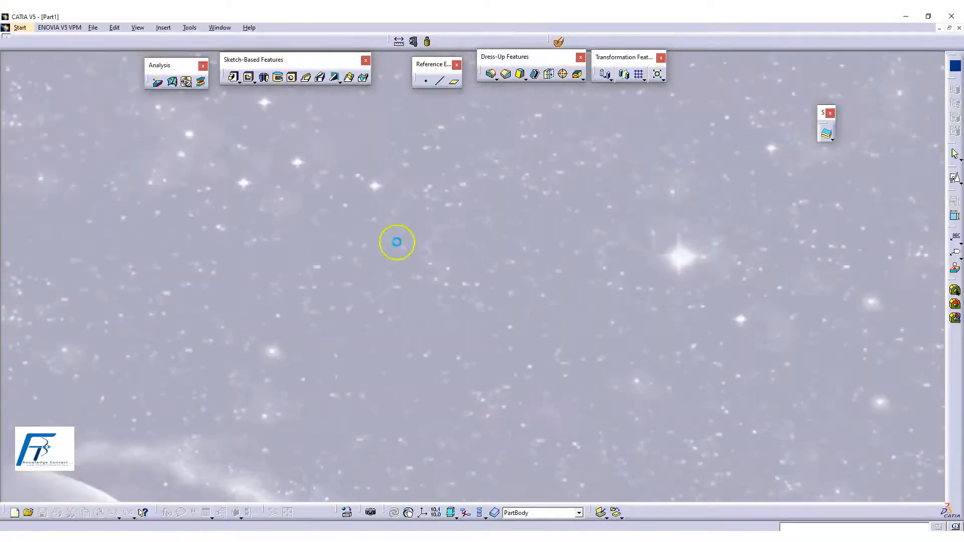
left_click(83, 27)
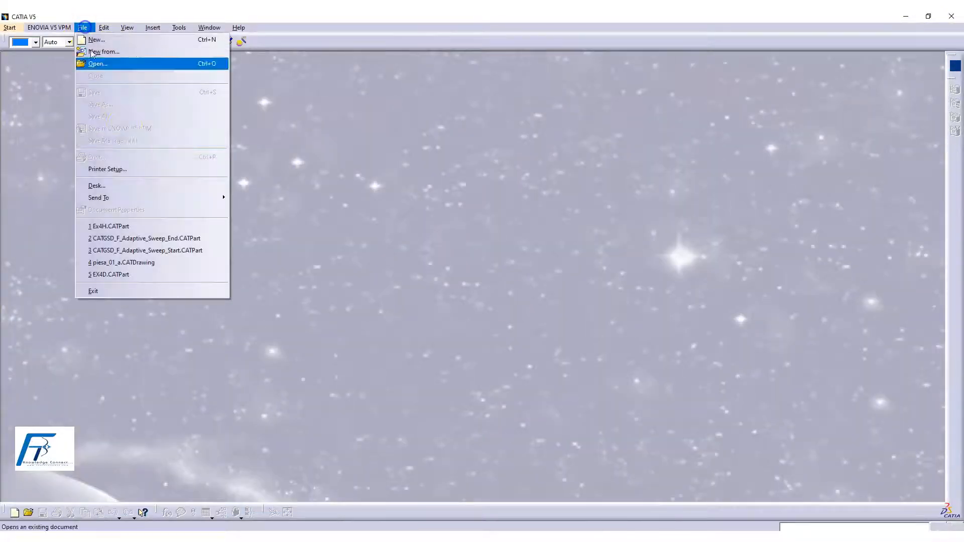
left_click(137, 226)
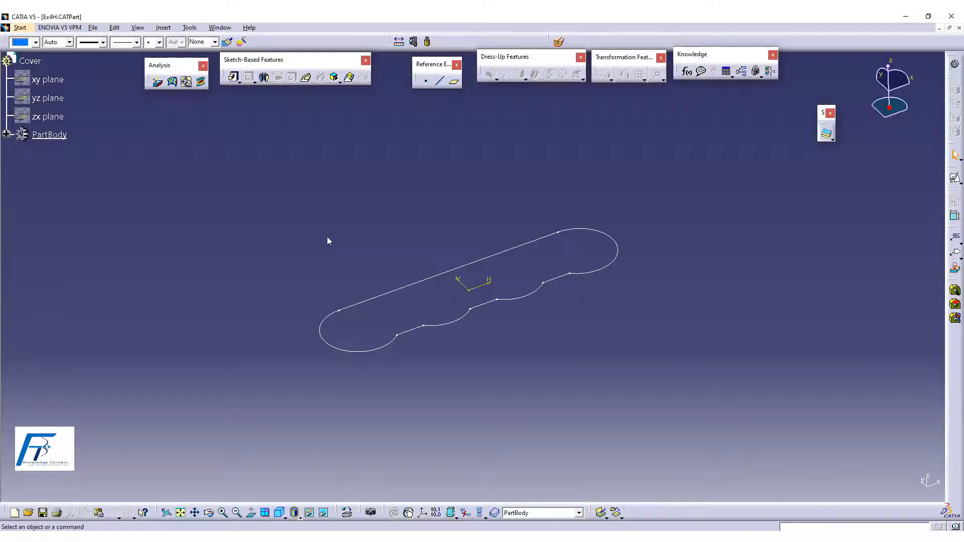
Pad the closed cover profile Sketch.1 to a length of 175 mm
mouse_move(486, 329)
middle_mouse_down()
mouse_move(434, 212)
mouse_move(436, 231)
middle_mouse_up()
left_click(486, 329)
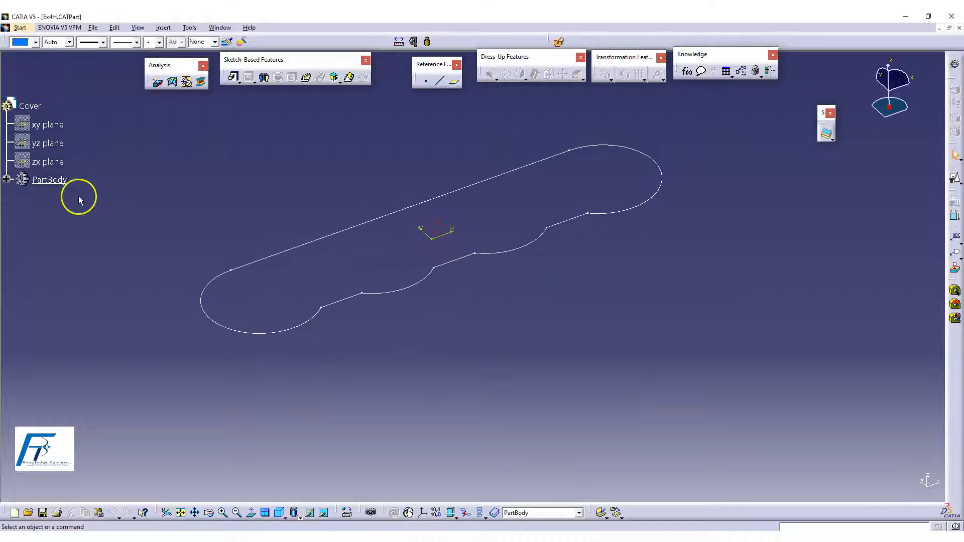
scroll(77, 153, "down", 2)
left_click_drag(5, 122, 5, 85)
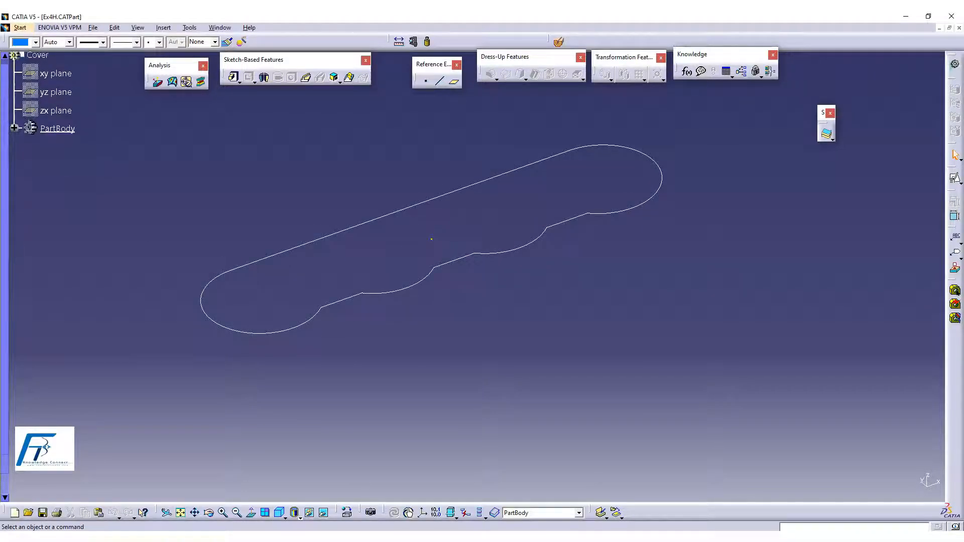
left_click_drag(232, 70, 234, 74)
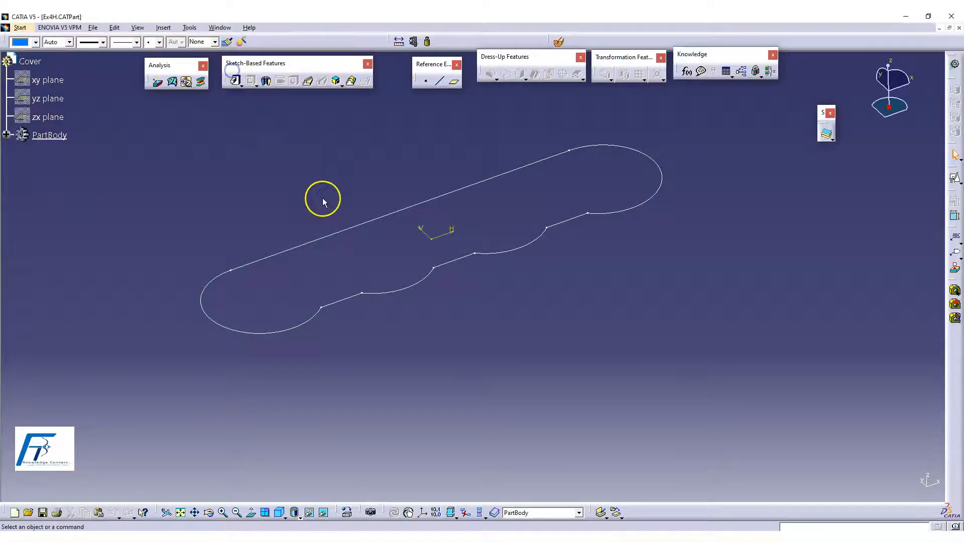
left_click(235, 81)
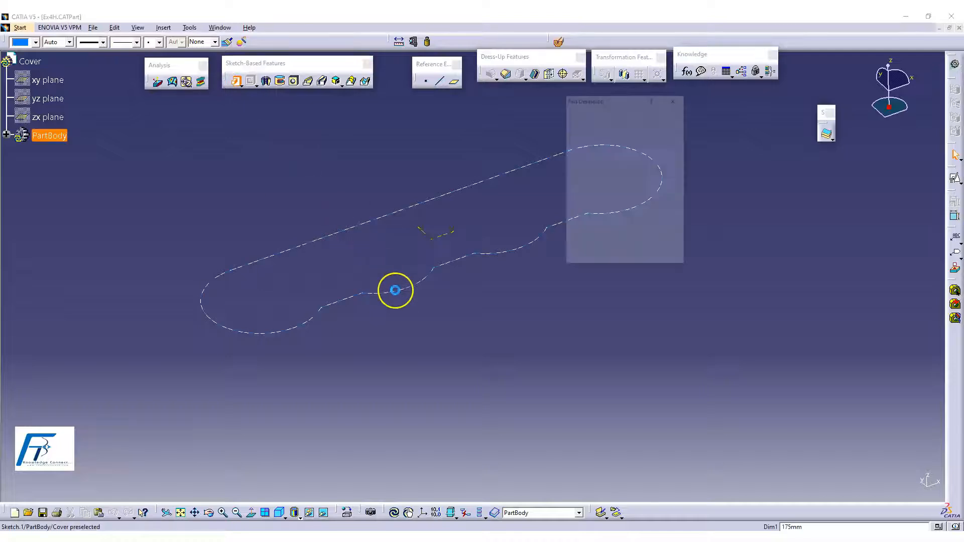
left_click(402, 294)
middle_click_drag(497, 315, 456, 306)
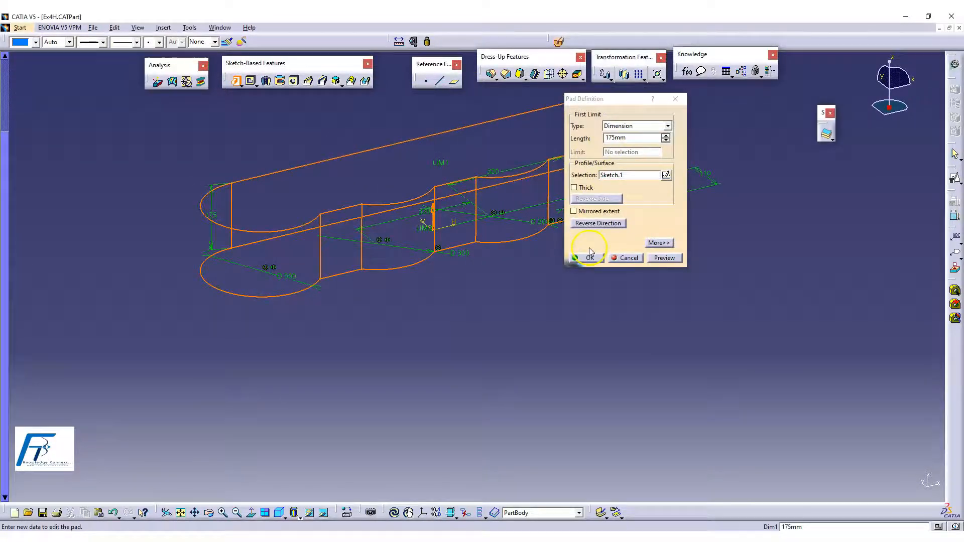
left_click(586, 261)
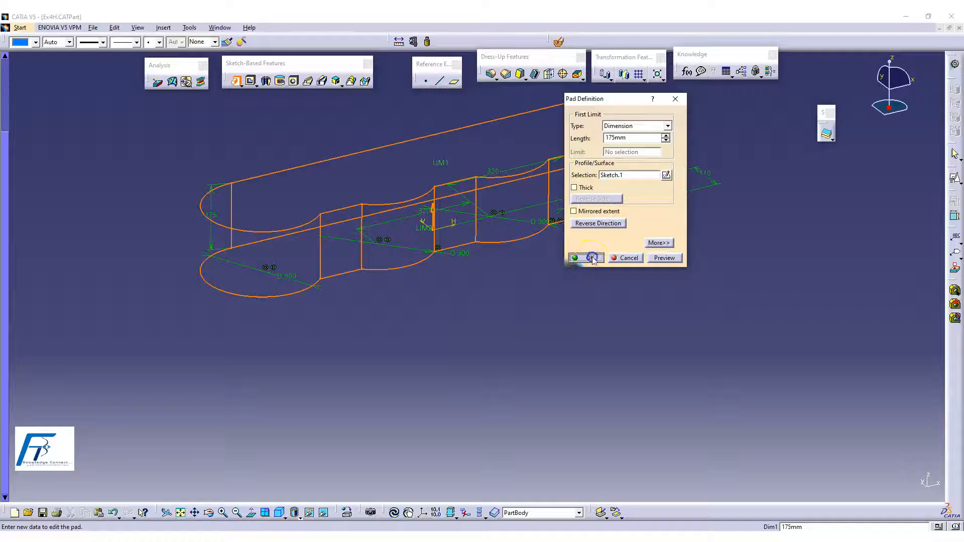
middle_click_drag(500, 323, 544, 319)
Start a 5-degree draft and pick the cover's eight side faces, including both rounded ends, as the faces to draft
left_click(518, 74)
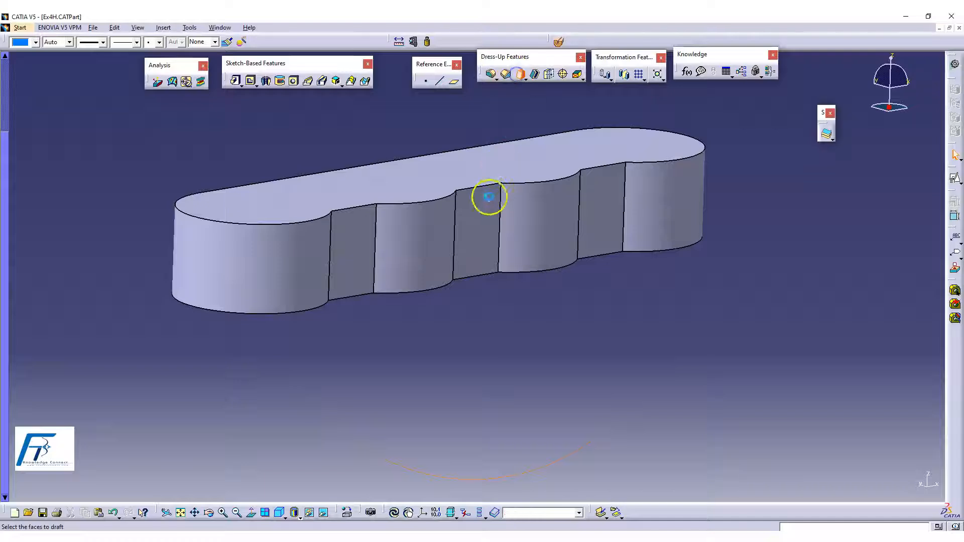
left_click(281, 258)
left_click(354, 256)
left_click(421, 229)
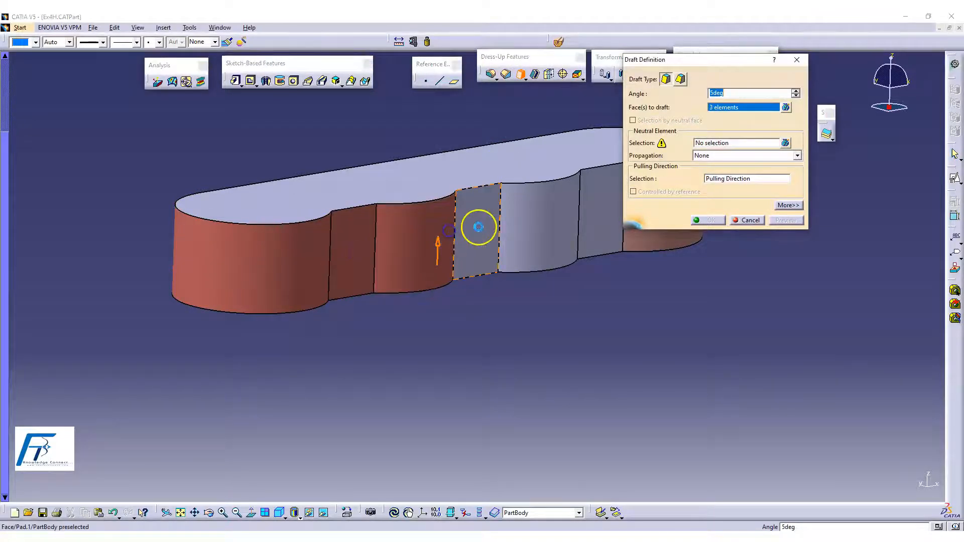
left_click(478, 227)
left_click(534, 227)
middle_click_drag(558, 267, 445, 328)
left_click(489, 261)
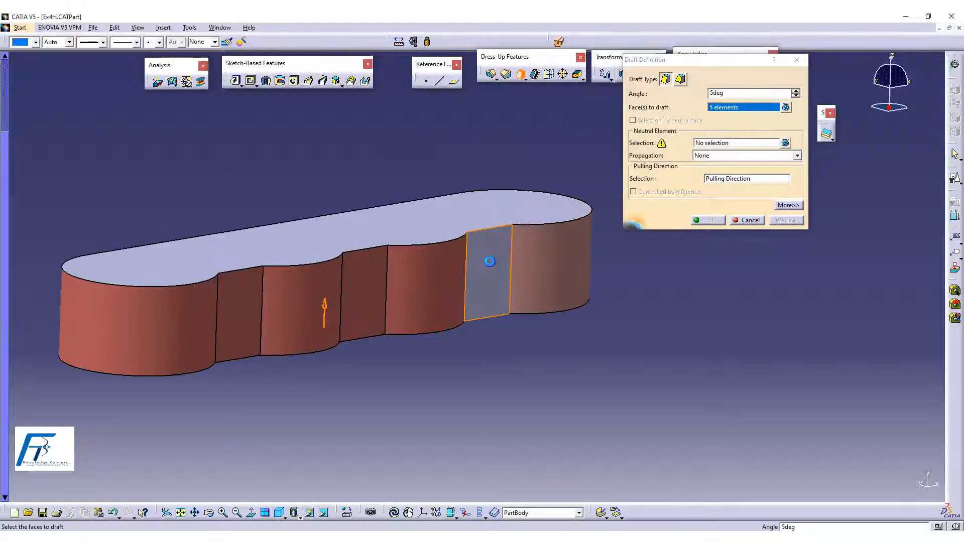
left_click(551, 254)
mouse_move(571, 305)
middle_mouse_down()
mouse_move(295, 317)
mouse_move(104, 275)
mouse_move(135, 257)
middle_mouse_up()
left_click(634, 258)
middle_click_drag(396, 319, 444, 310)
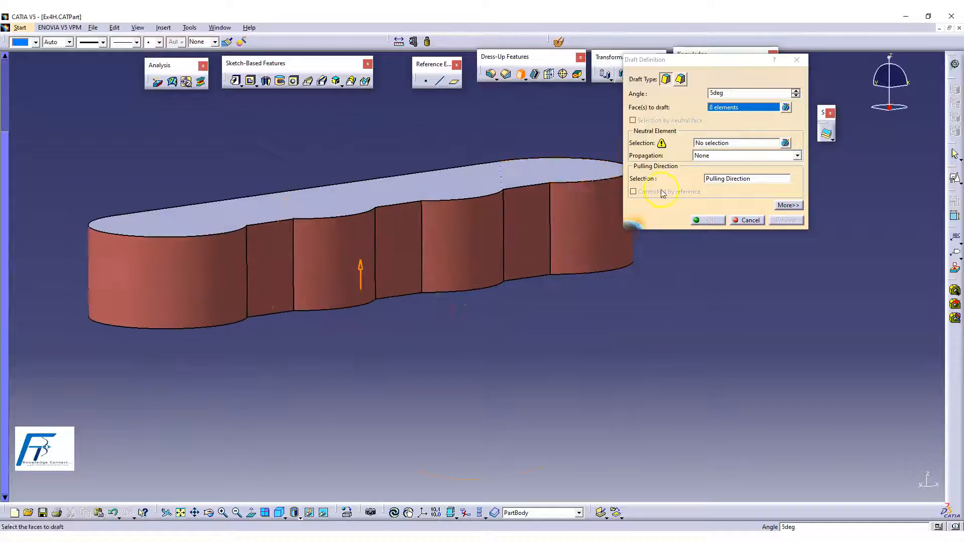
mouse_move(564, 224)
middle_mouse_down()
mouse_move(581, 301)
mouse_move(558, 232)
middle_mouse_up()
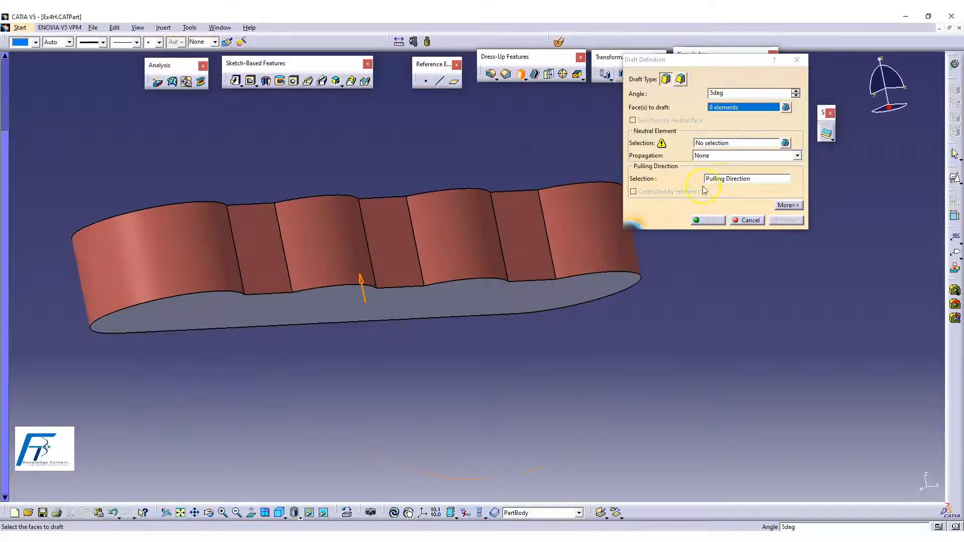
Use the pad's bottom face as the draft's neutral element, reverse the pulling direction to point upward, and apply the draft
left_click(721, 144)
left_click(499, 299)
middle_click_drag(499, 299, 504, 384)
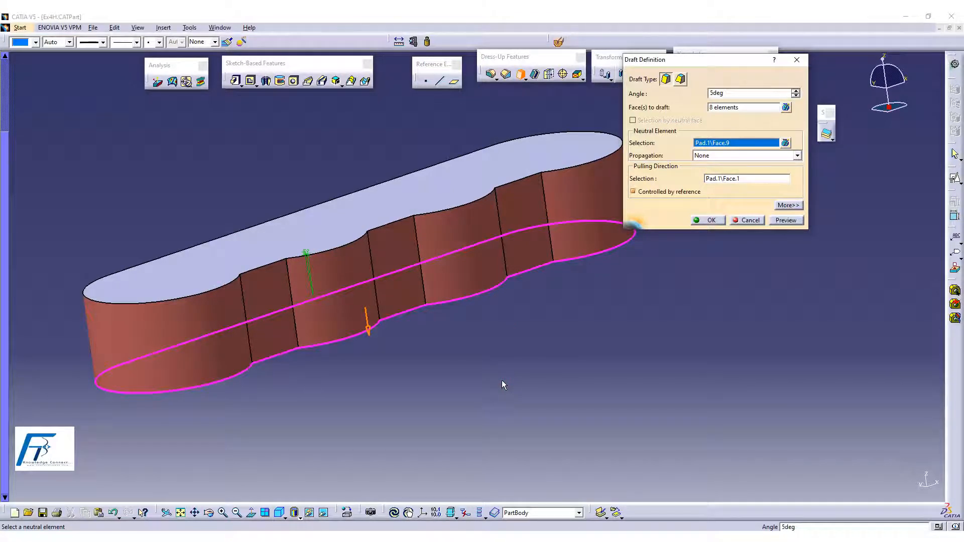
left_click(370, 335)
middle_click_drag(613, 252, 659, 263)
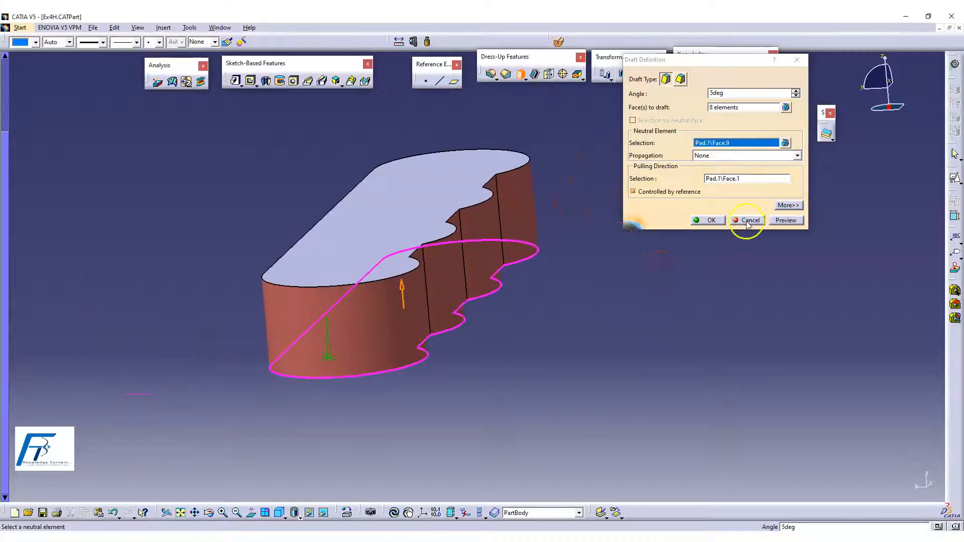
left_click(784, 220)
middle_click_drag(595, 320, 686, 251)
left_click(710, 220)
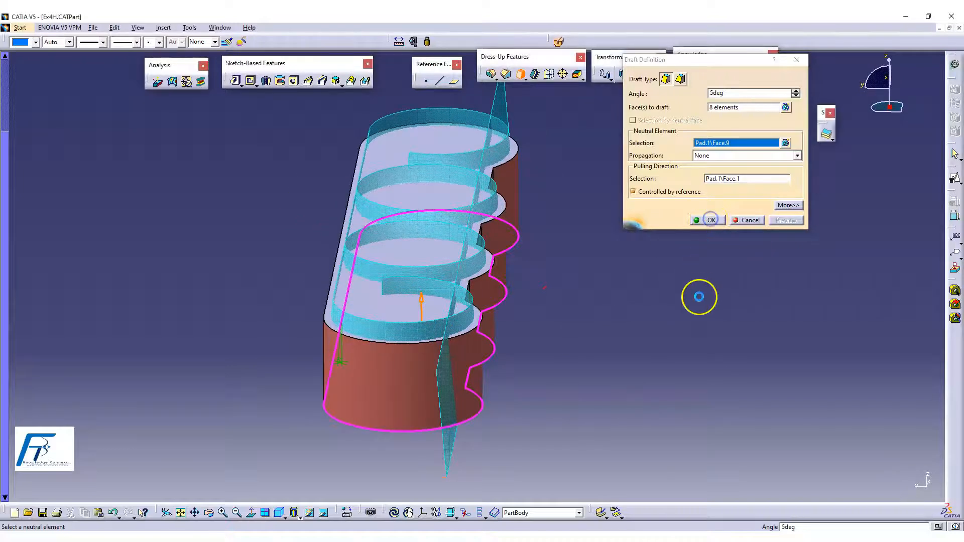
middle_click_drag(668, 307, 591, 347)
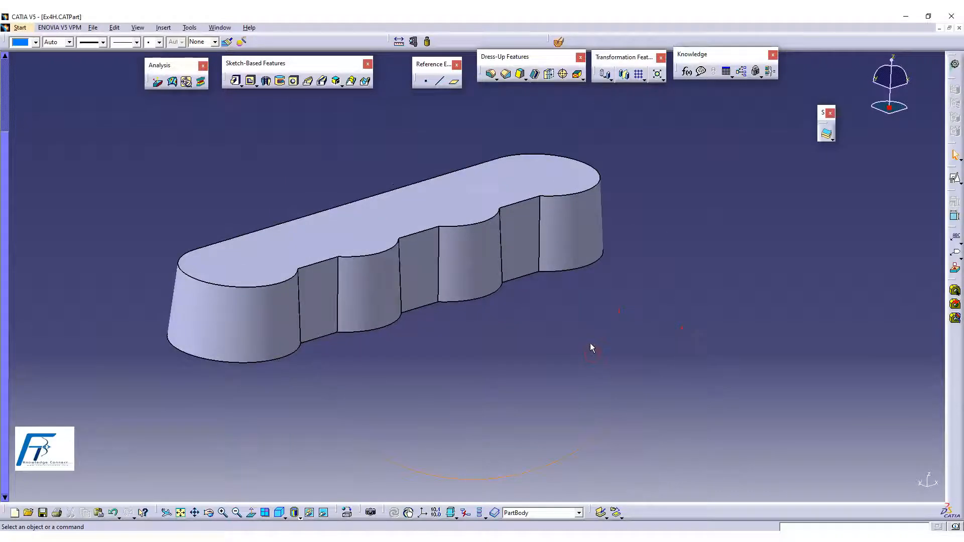
Fillet the six upright edges between the scalloped and flat faces of the wavy side with a 75 mm radius
left_click(491, 74)
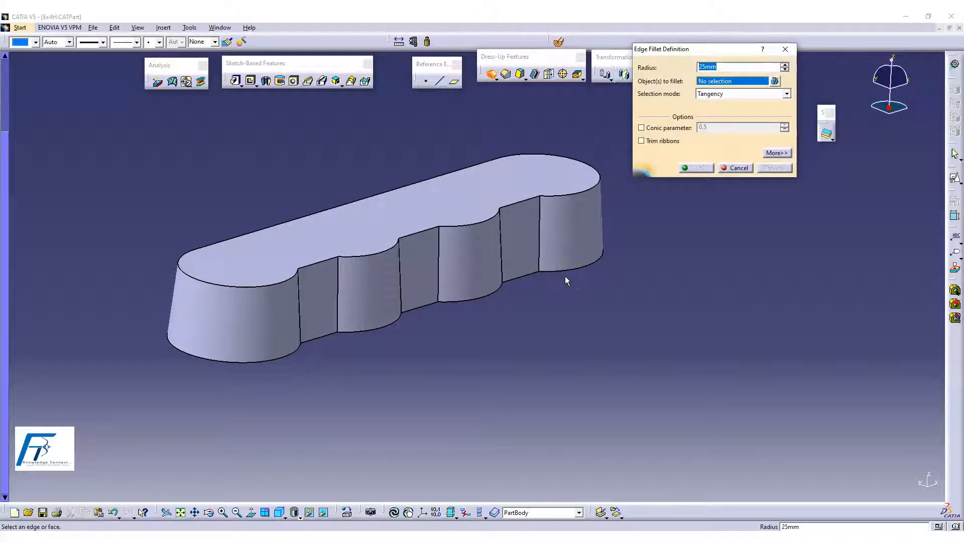
middle_click_drag(502, 327, 626, 305, "ctrl")
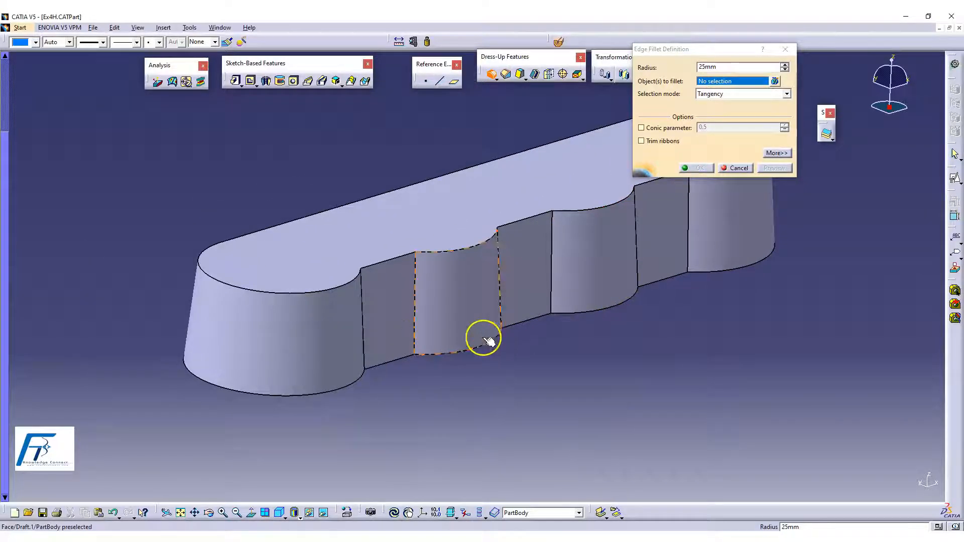
left_click(366, 286)
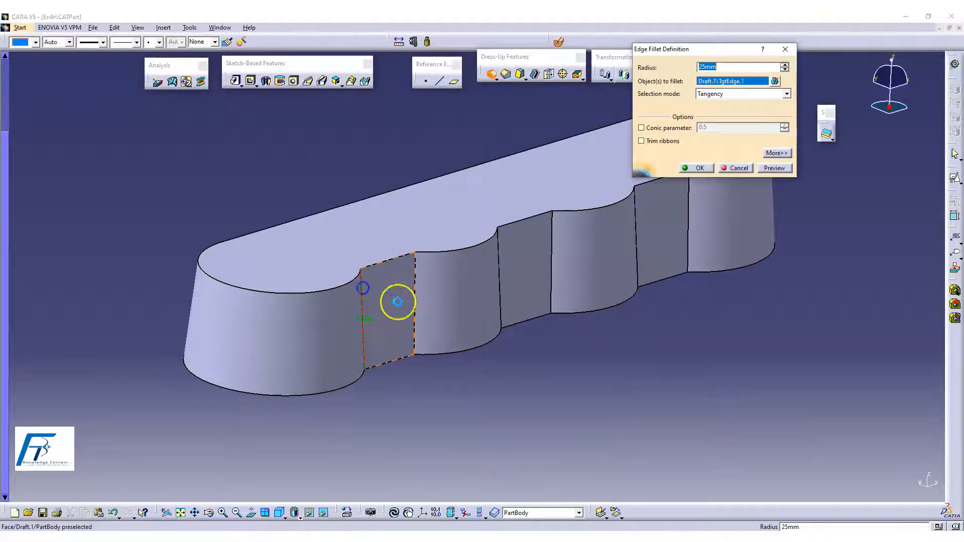
left_click(416, 278)
middle_click_drag(490, 286, 424, 271)
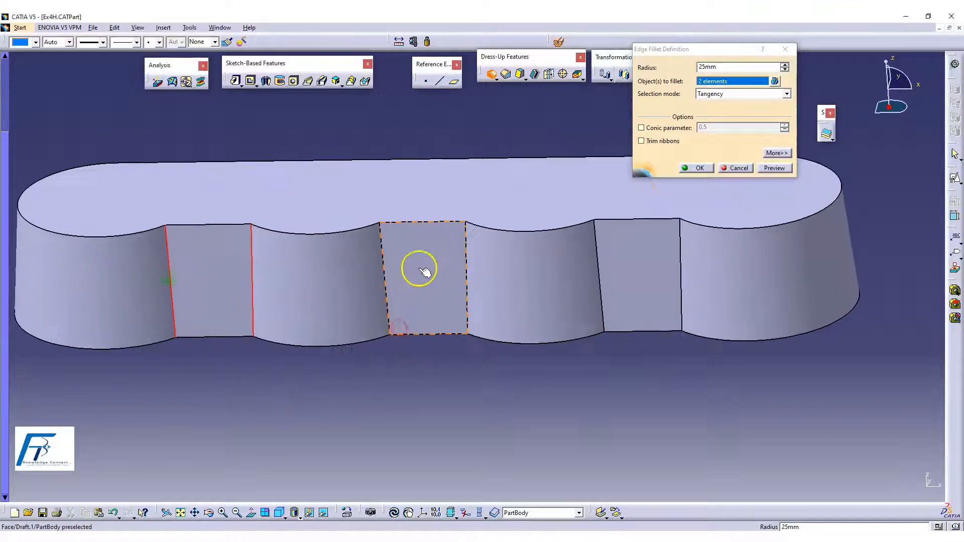
left_click(389, 271)
middle_click_drag(383, 267, 545, 280)
left_click(554, 243)
middle_click_drag(673, 256, 532, 310)
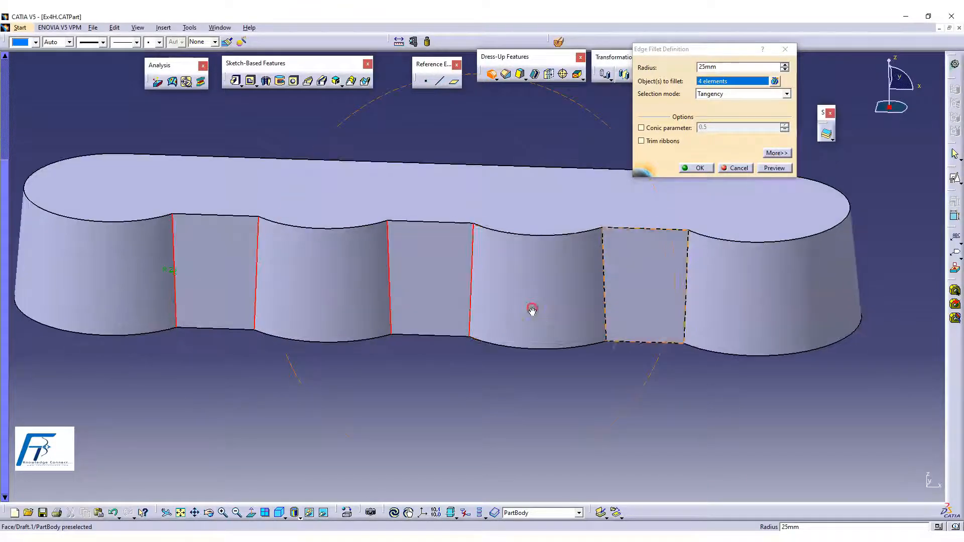
left_click(604, 256)
middle_click_drag(604, 253, 723, 269)
left_click(734, 232)
middle_click_drag(542, 400, 694, 244)
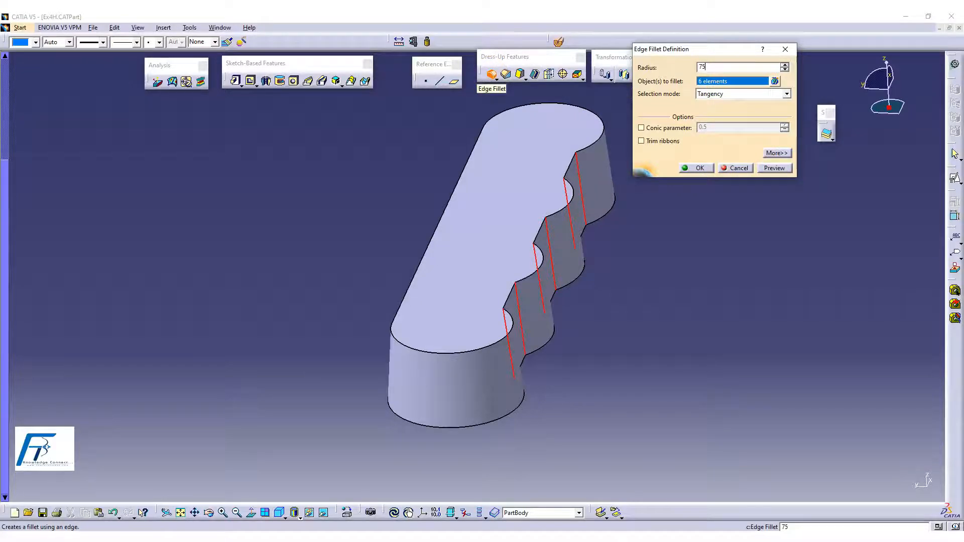
key("Return")
left_click(531, 208)
middle_click_drag(648, 314, 541, 344)
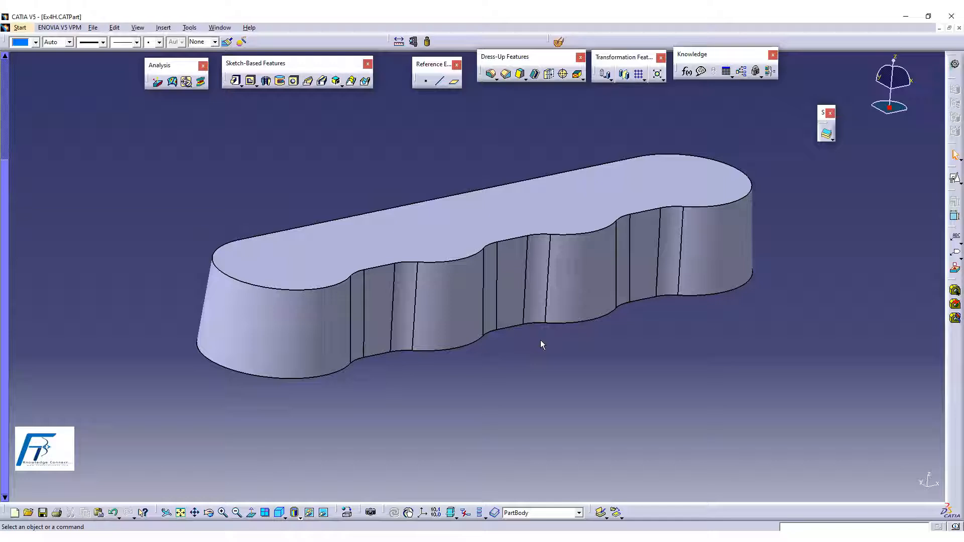
Add an edge fillet around the entire bottom outline of the cover using tangency selection
left_click(491, 74)
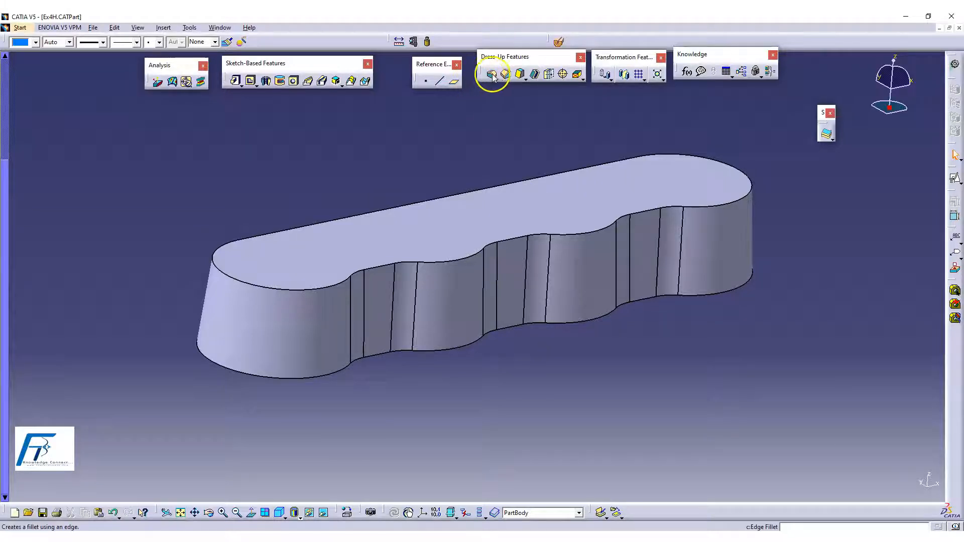
left_click(464, 351)
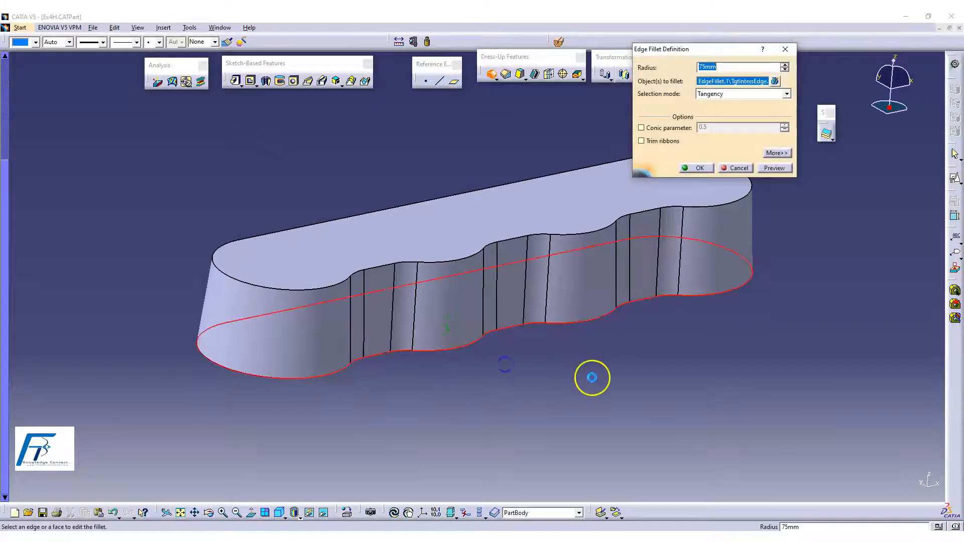
left_click(691, 167)
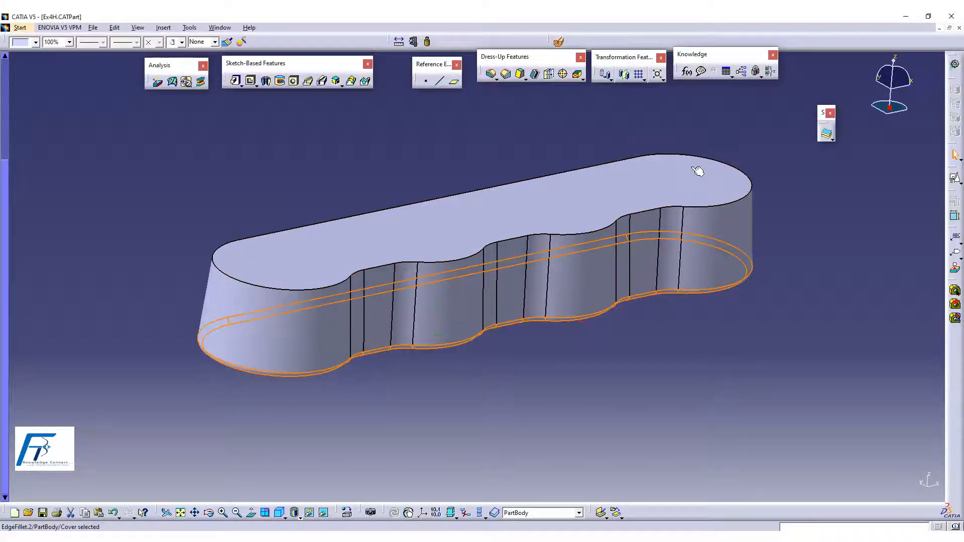
left_click(521, 389)
middle_click_drag(520, 390, 587, 411)
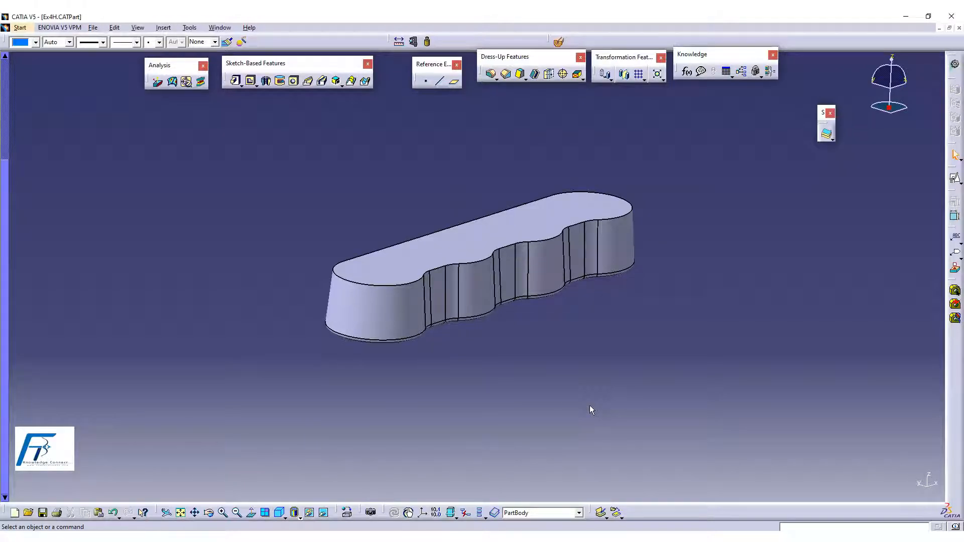
Place a 50 mm Up To Next hole on the cover's top face and open its positioning sketch
middle_click_drag(568, 350, 551, 387)
left_click(294, 80)
left_click(455, 275)
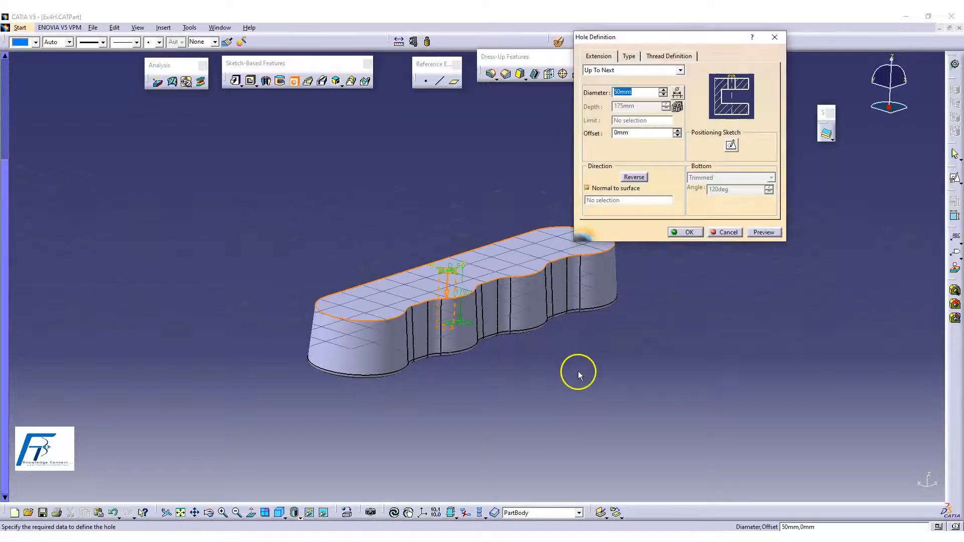
left_click(731, 146)
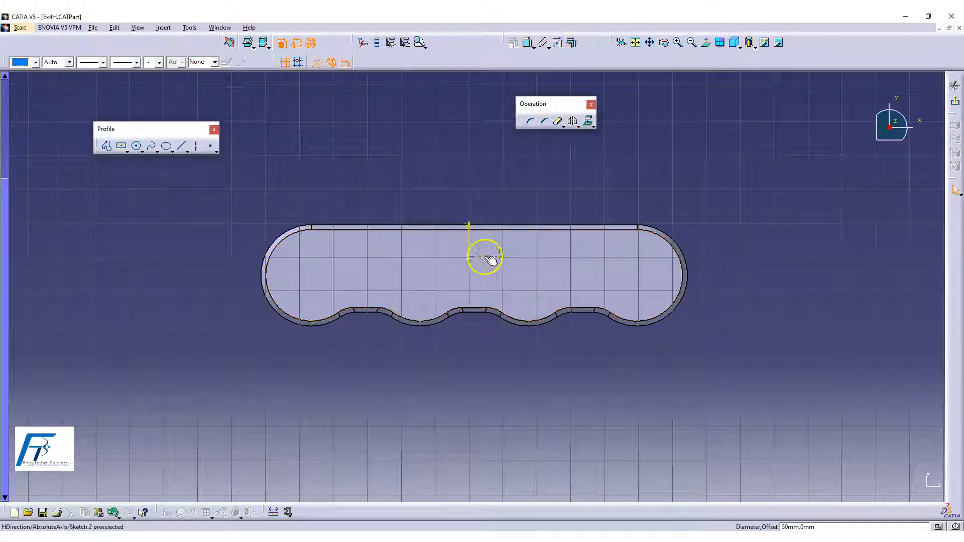
Show the hidden xy, yz and zx planes in the hole's positioning sketch
left_click_drag(5, 198, 4, 95)
left_click(28, 105)
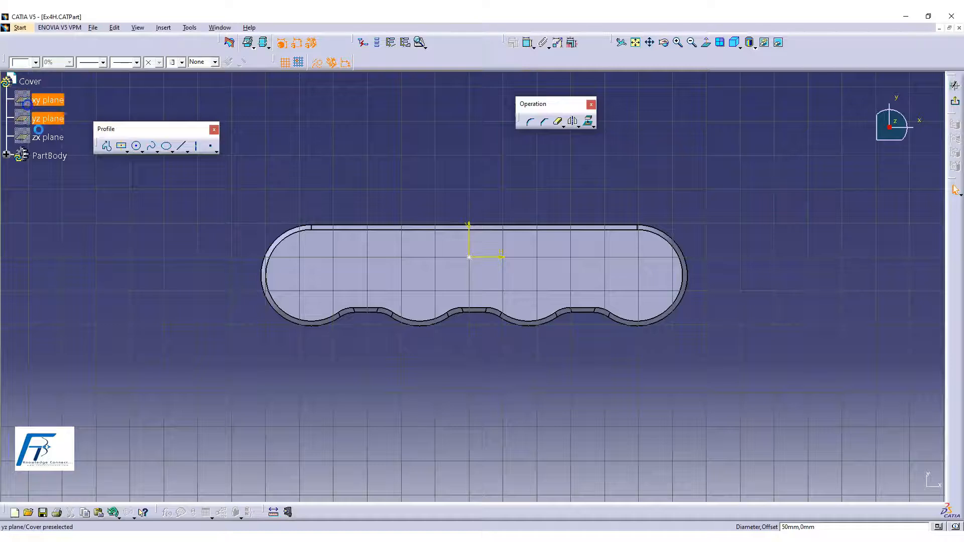
left_click(48, 138, "shift")
right_click(47, 139)
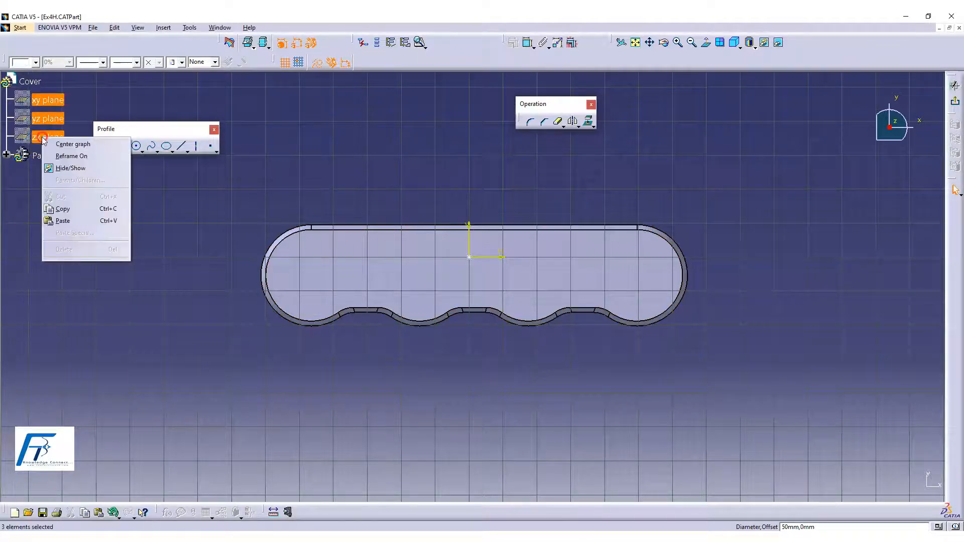
left_click(103, 171)
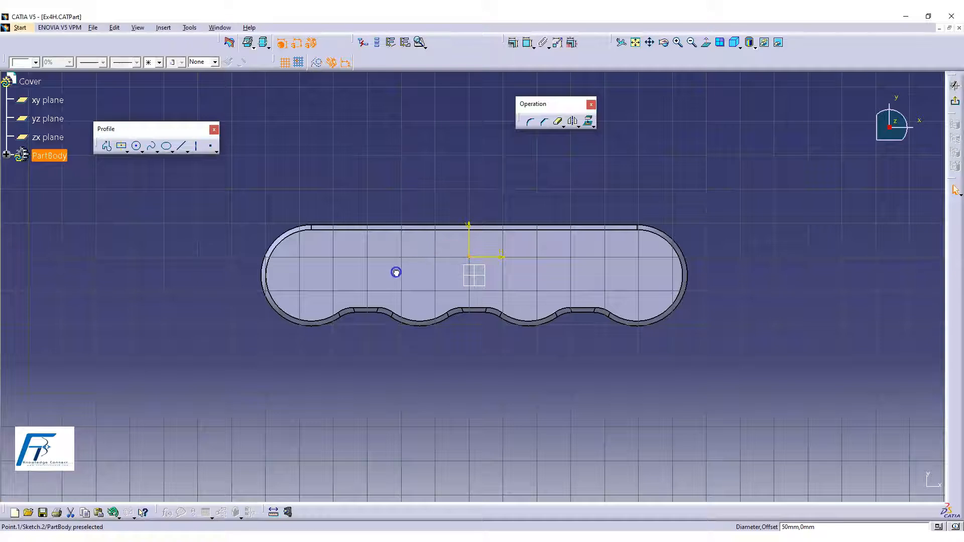
Constrain the hole's centre point to a horizontal distance of 225 mm from the yz plane
middle_click_drag(489, 349, 486, 261)
left_click(448, 172)
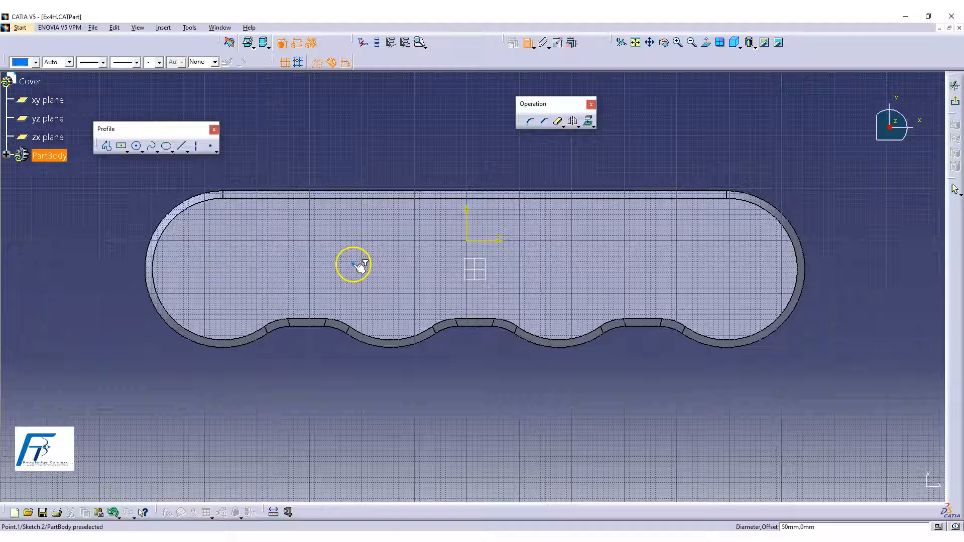
left_click(480, 266)
left_click(431, 151)
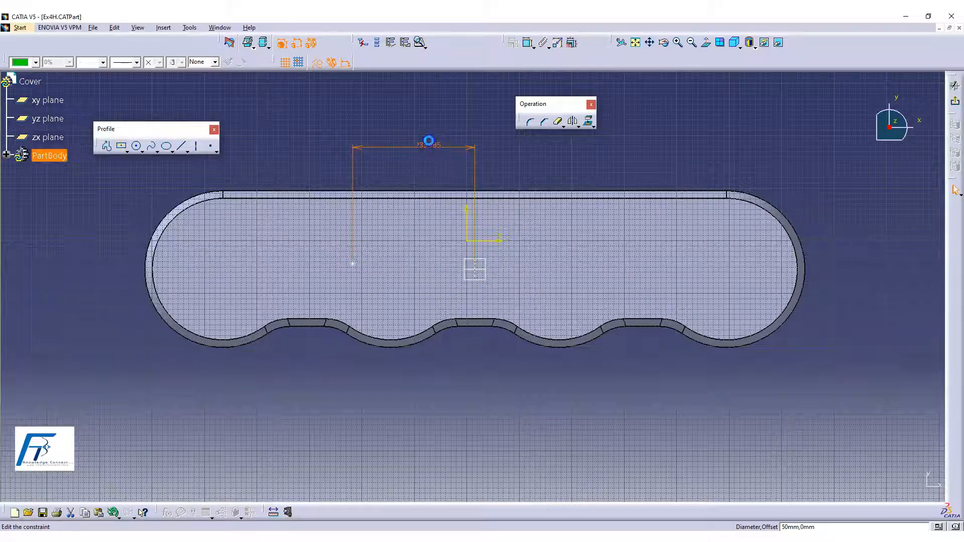
double_click(429, 146)
type("225mm")
key("Return")
left_click(461, 188)
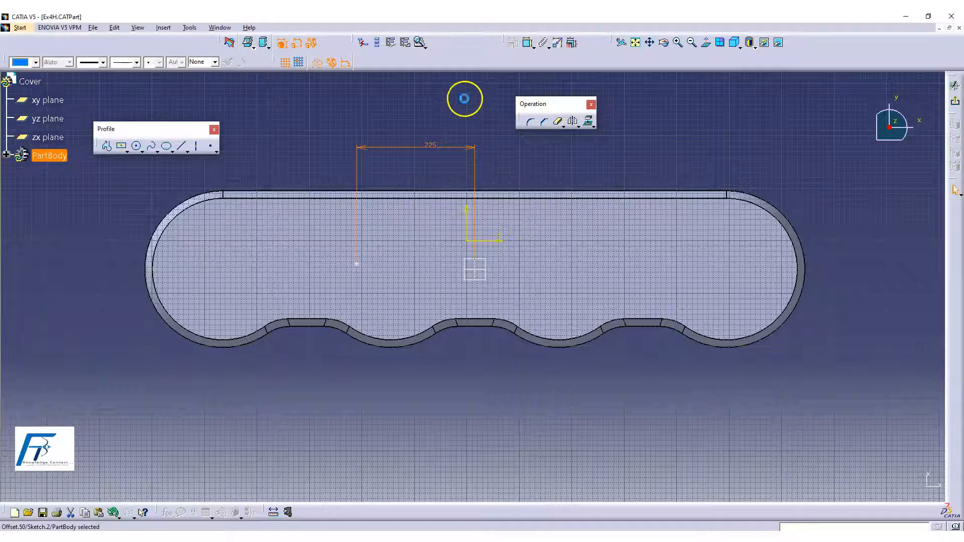
left_click(464, 99)
Constrain the hole's centre point coincident with the zx plane, exit the positioning sketch and create the 50 mm Up To Next hole
left_click(526, 46)
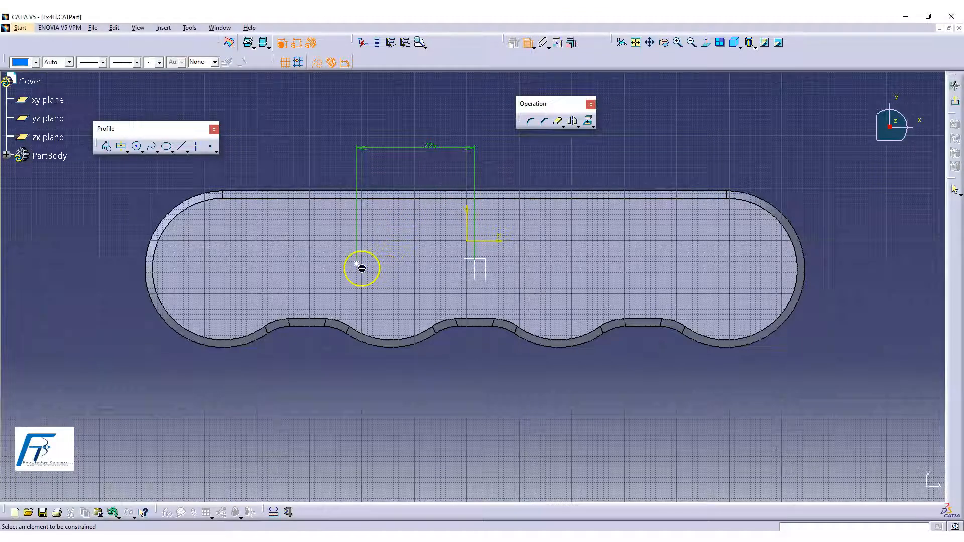
left_click(480, 269)
right_click(409, 169)
left_click(442, 213)
left_click(487, 160)
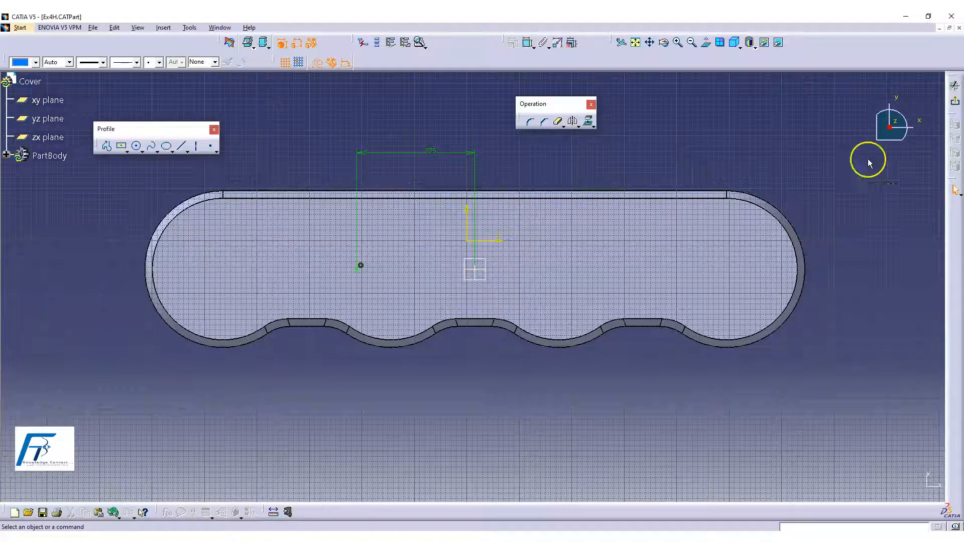
left_click(955, 101)
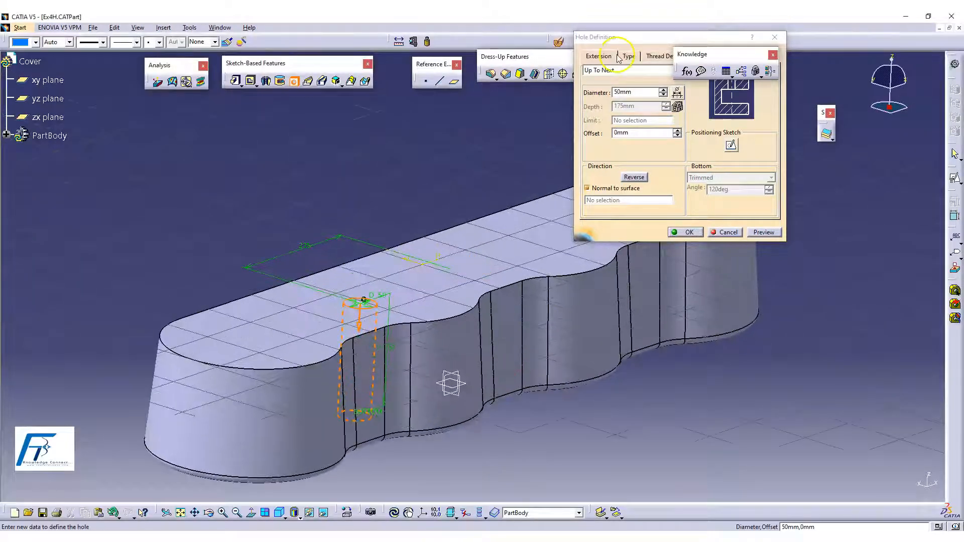
left_click(689, 232)
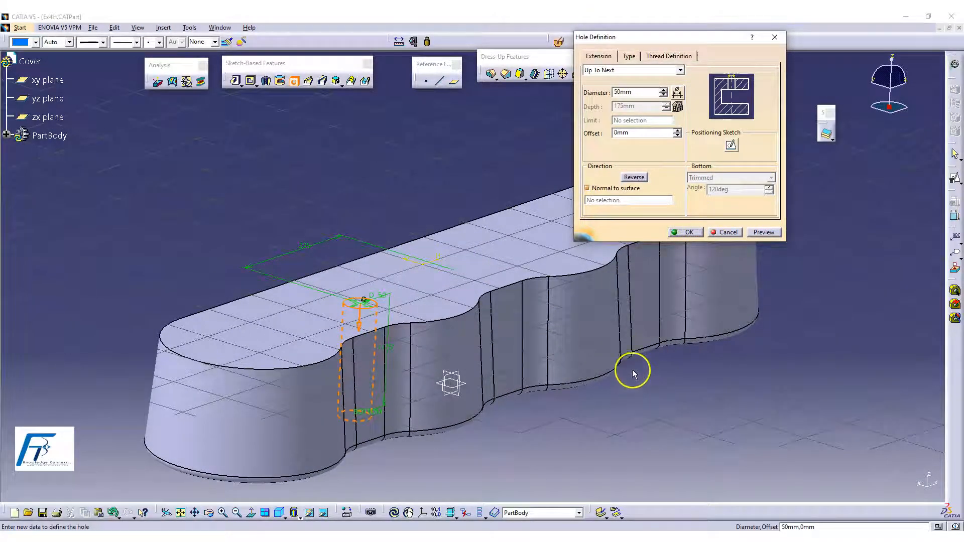
Mirror the hole about the yz plane onto the other half of the cover
middle_click_drag(558, 370, 617, 452)
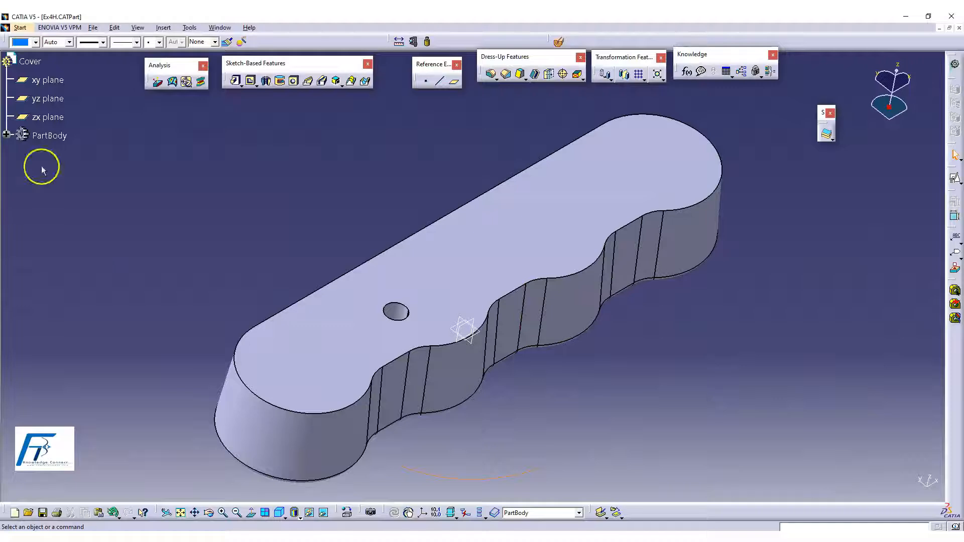
left_click(7, 136)
left_click(56, 247)
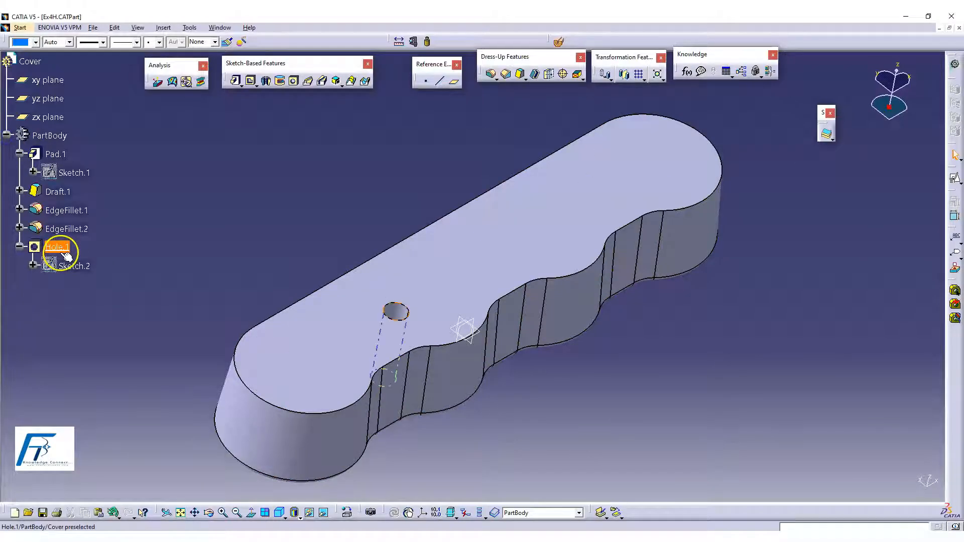
left_click(624, 75)
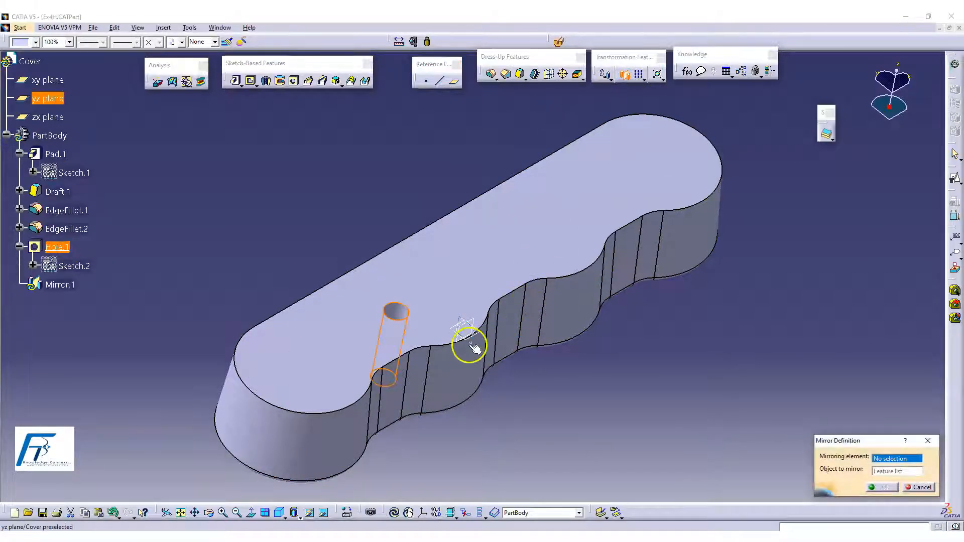
left_click(563, 386)
left_click(880, 487)
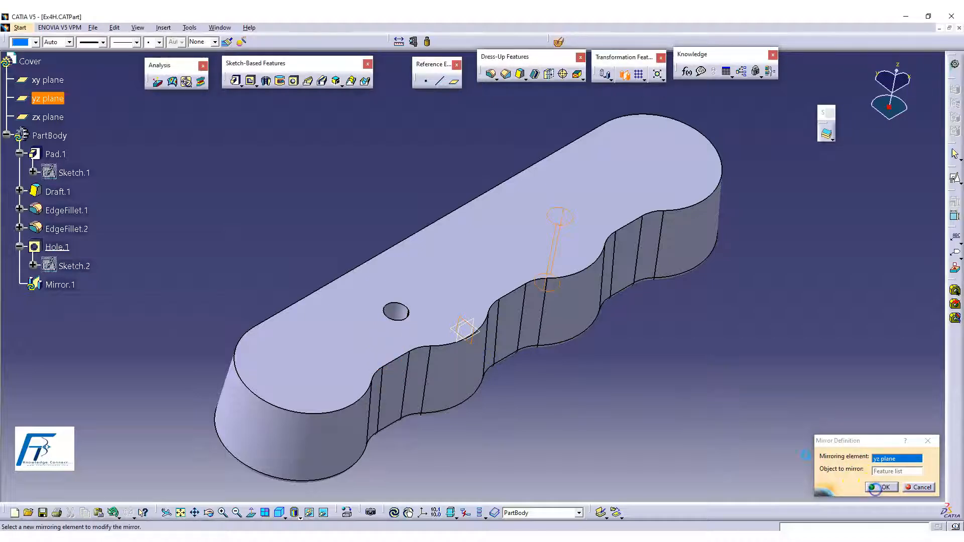
Shell the cover with a 5 mm inside thickness, removing its top face
middle_click_drag(421, 265, 543, 432)
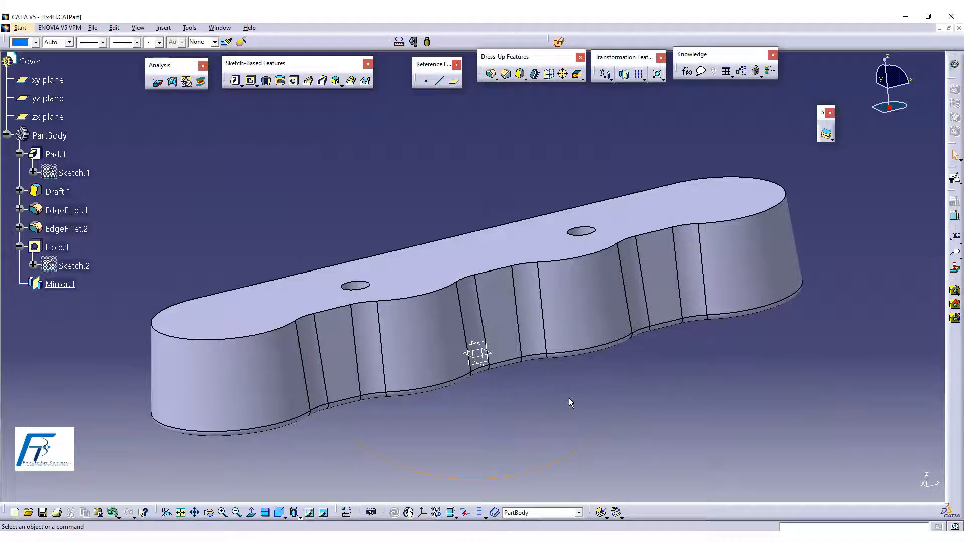
middle_click_drag(467, 173, 535, 88, "ctrl")
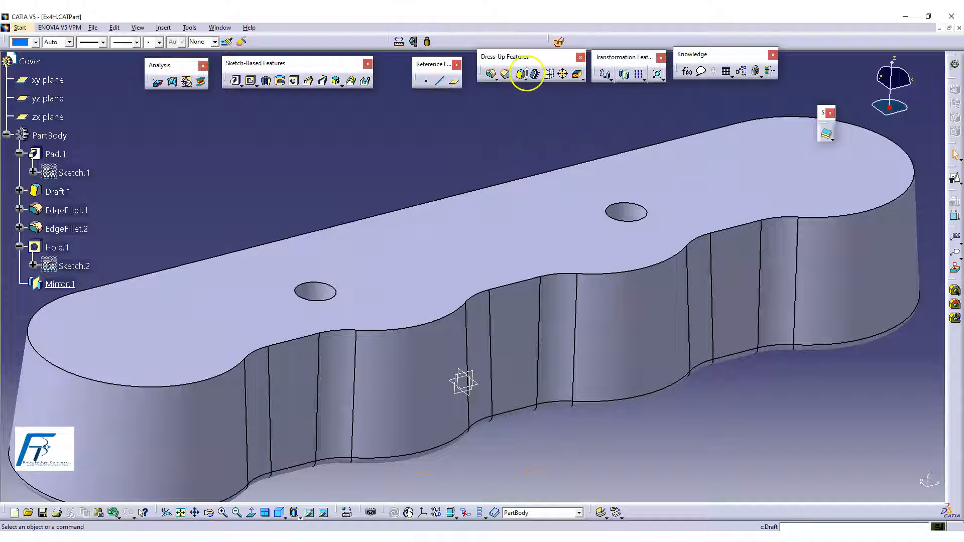
left_click(504, 206)
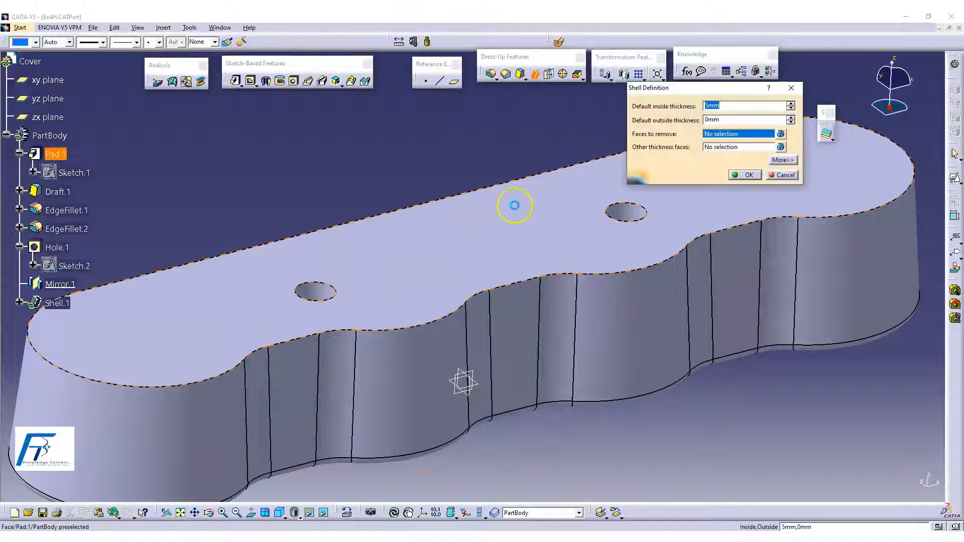
left_click(741, 178)
middle_click_drag(442, 148, 594, 325)
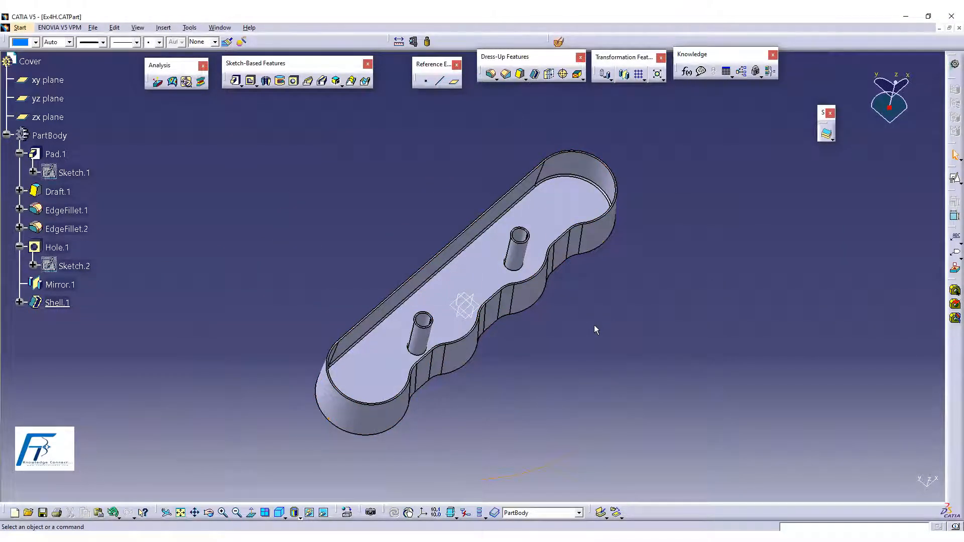
Define the hole's mirror feature as the in-work object, ahead of the shell
middle_click_drag(661, 491, 527, 342)
scroll(116, 295, "up", 2)
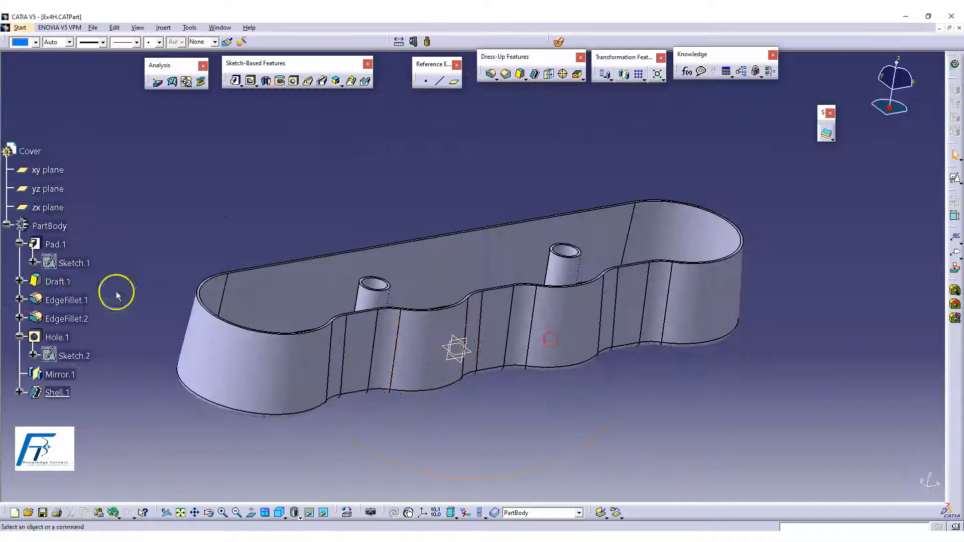
left_click(71, 374)
right_click(70, 374)
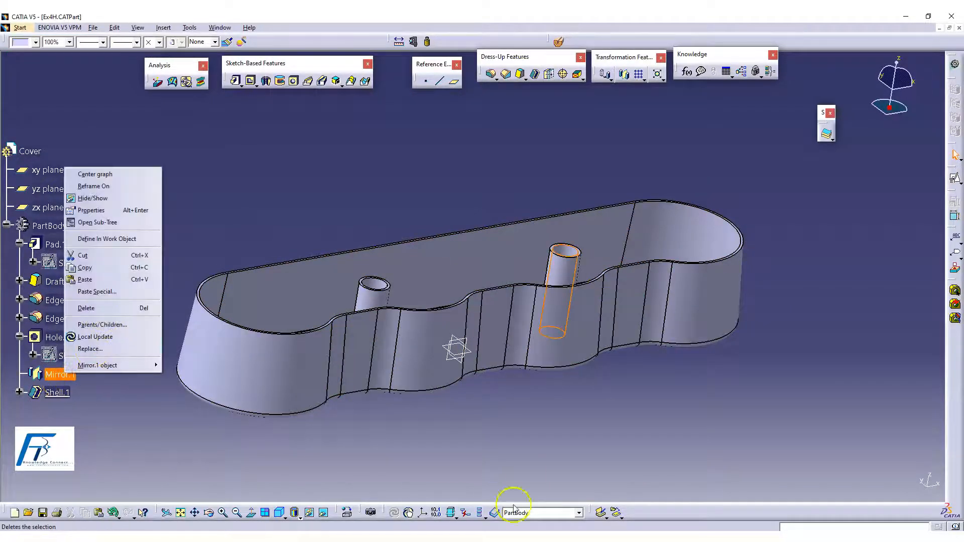
left_click(530, 466)
middle_click_drag(529, 467, 447, 224)
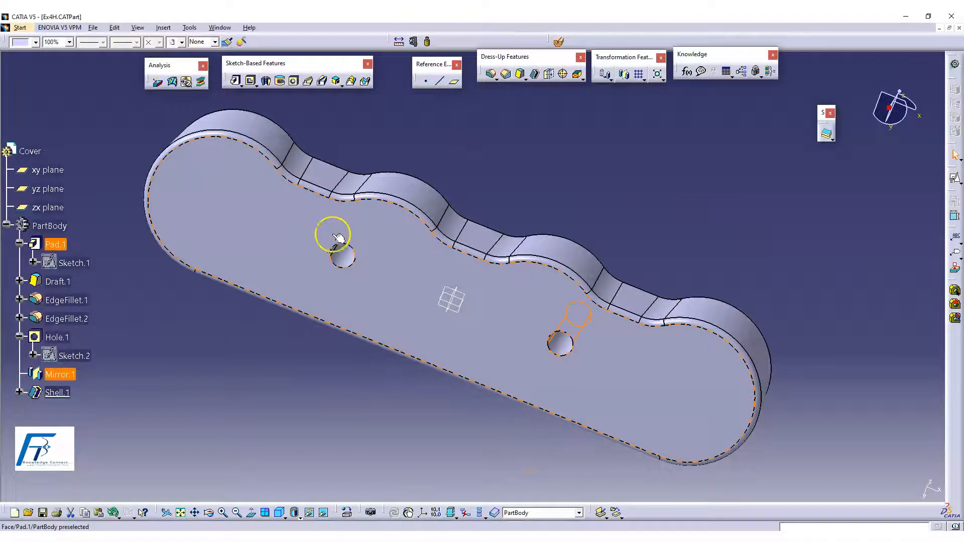
right_click(59, 374)
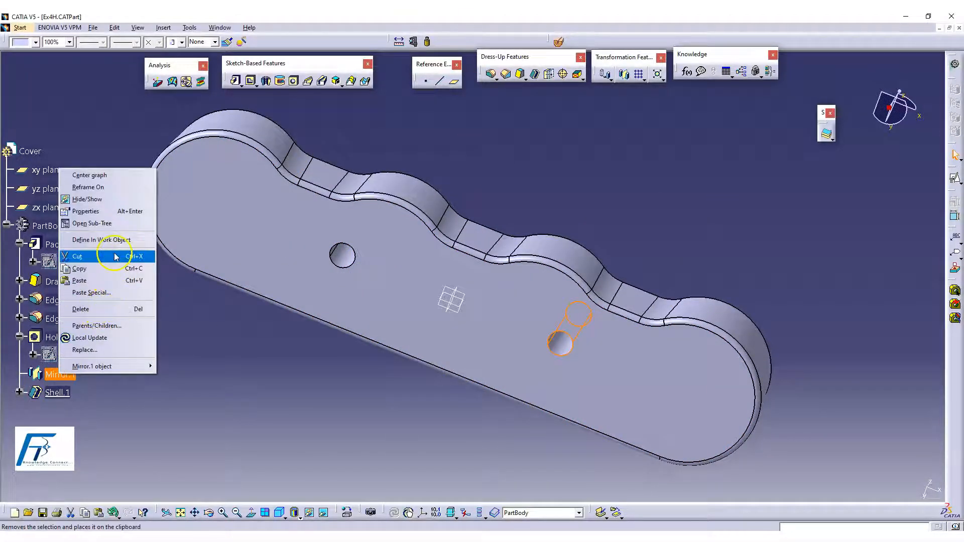
left_click(101, 240)
left_click(345, 384)
Delete the shell feature from the PartBody
middle_click_drag(438, 246, 407, 287)
left_click(57, 392)
right_click(57, 393)
left_click(76, 331)
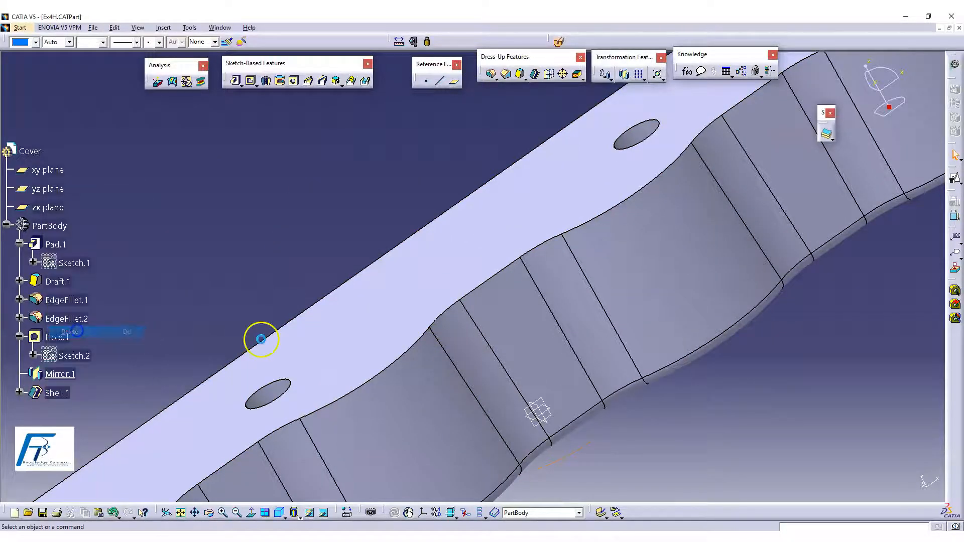
Add a 10 mm edge fillet to the bottom edges of both holes using tangency selection
middle_click_drag(452, 389, 487, 288)
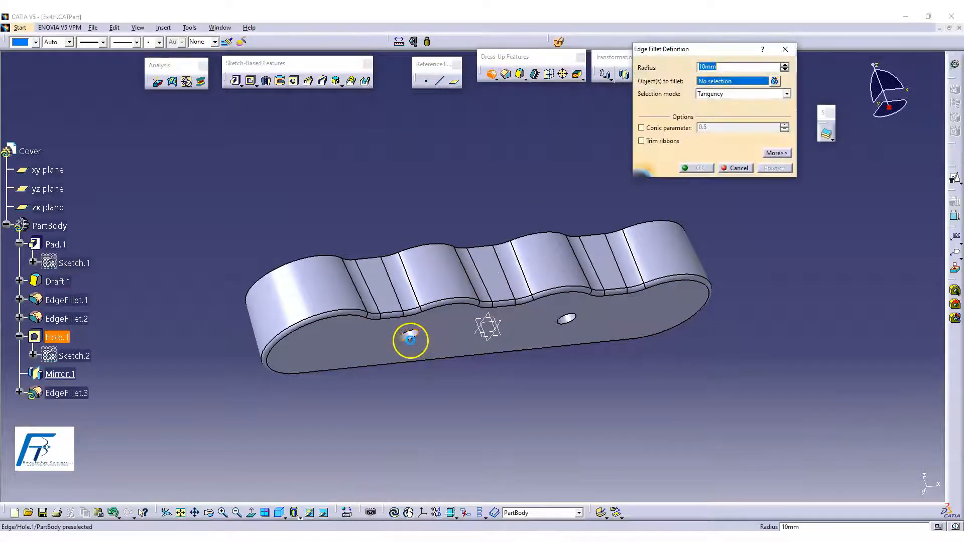
left_click(415, 340)
left_click(570, 320)
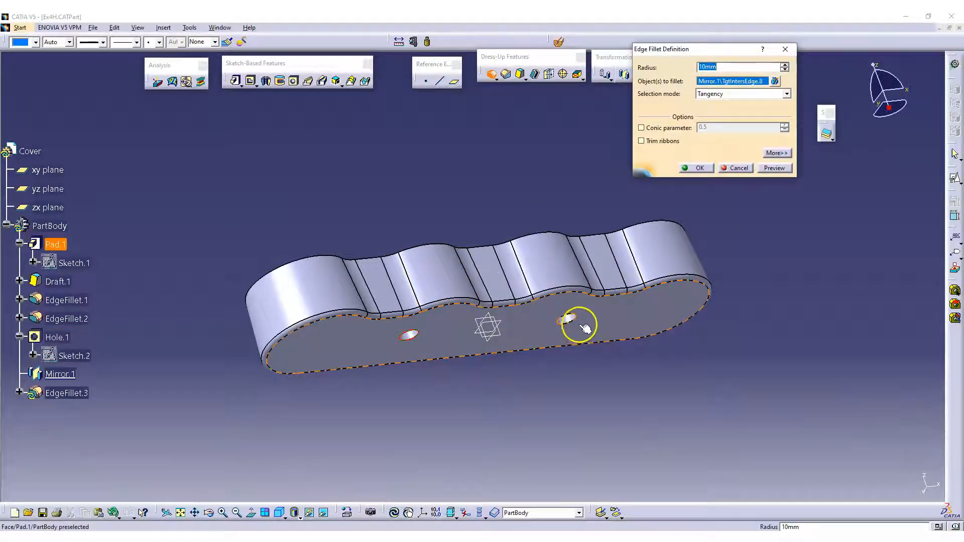
left_click(570, 321)
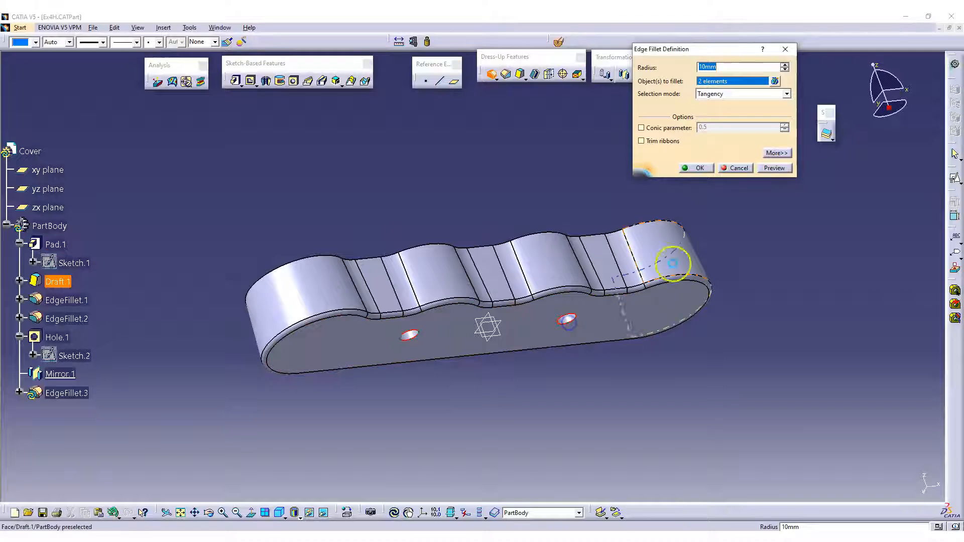
left_click(692, 169)
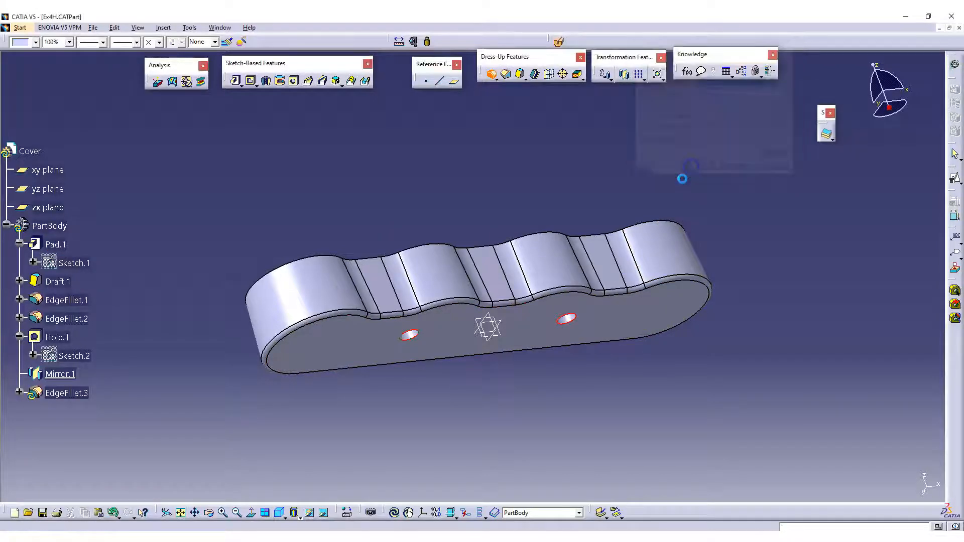
middle_click_drag(547, 187, 587, 369)
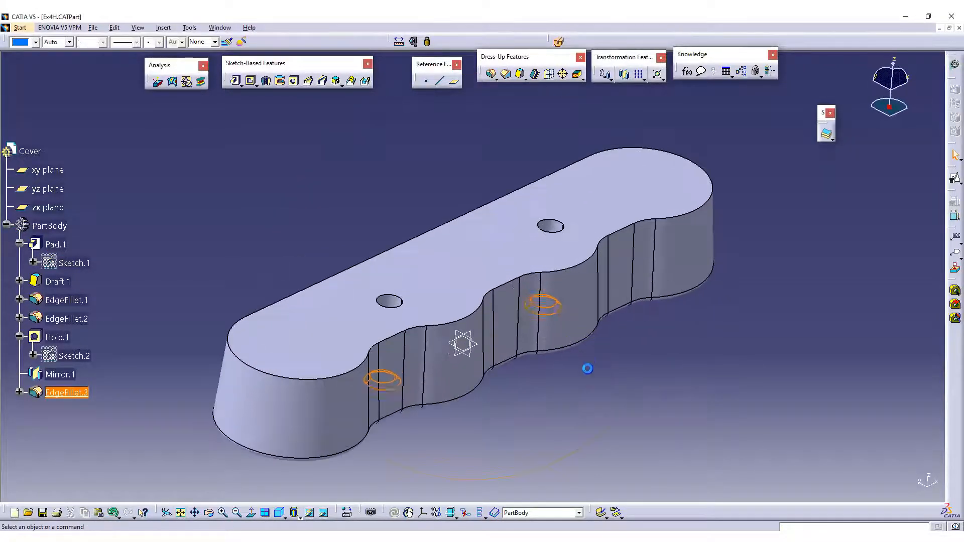
Shell the filleted cover with 5 mm inside and 0 mm outside thickness, removing its top face
left_click(530, 80)
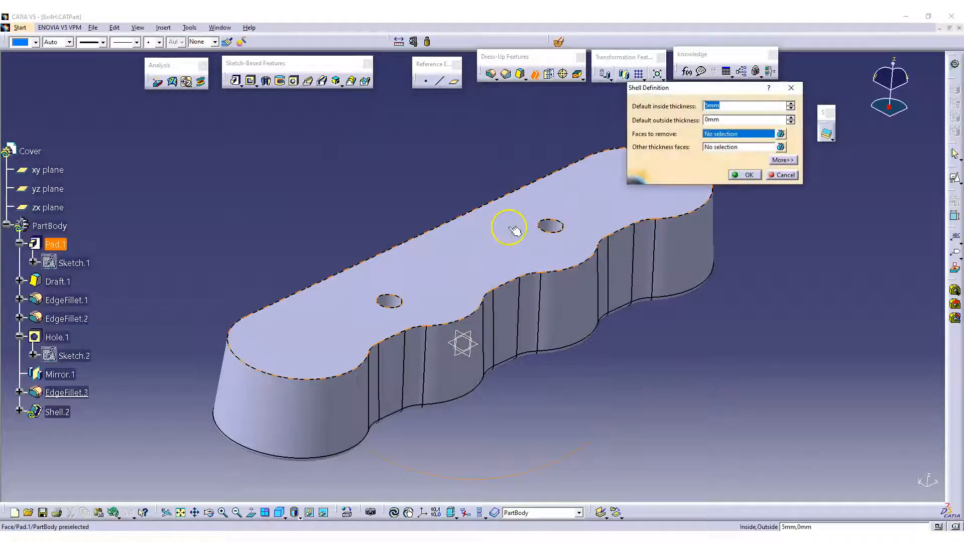
left_click(705, 200)
left_click(750, 174)
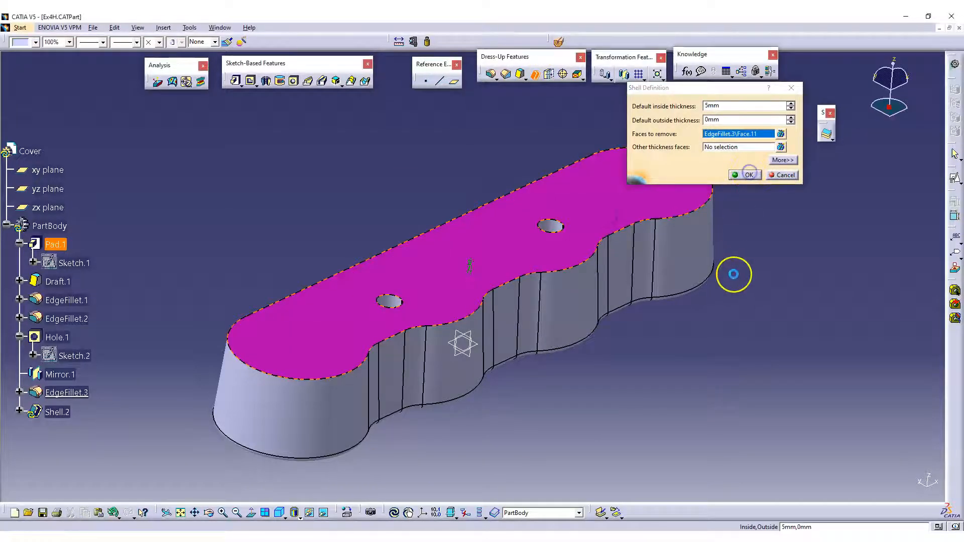
middle_click_drag(535, 309, 493, 297)
middle_click_drag(452, 242, 572, 472)
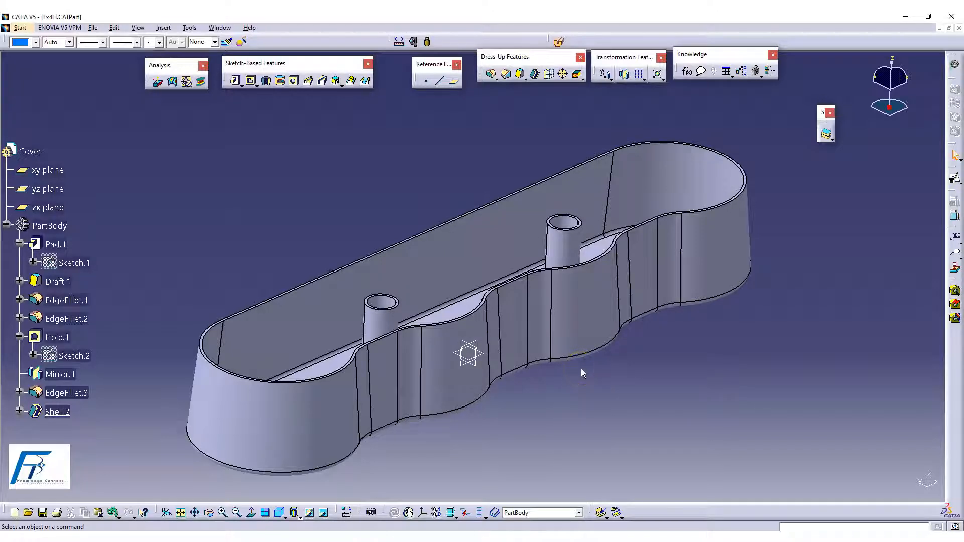
Create a reference plane offset about 209 mm from the yz plane, with the direction reversed toward the original hole
middle_click_drag(582, 373, 580, 417)
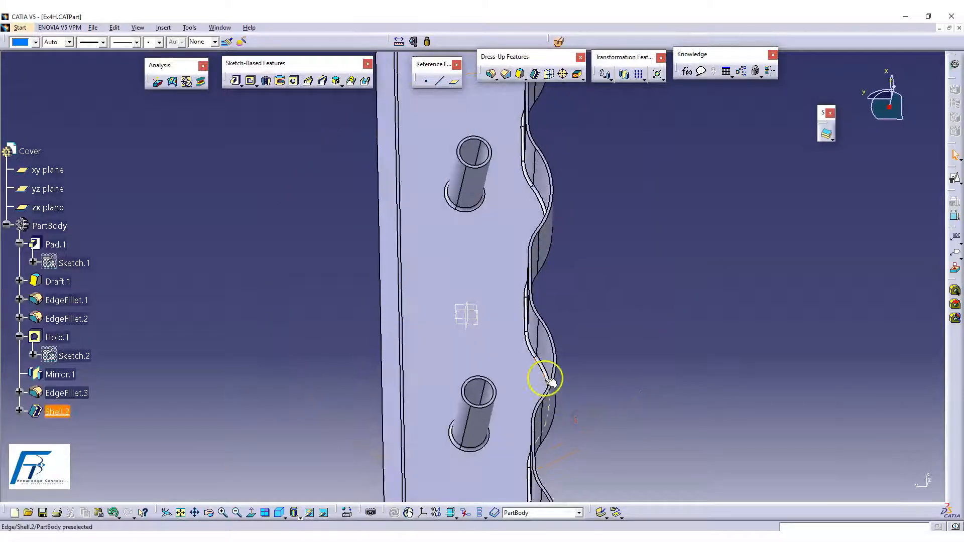
middle_click_drag(409, 340, 512, 331)
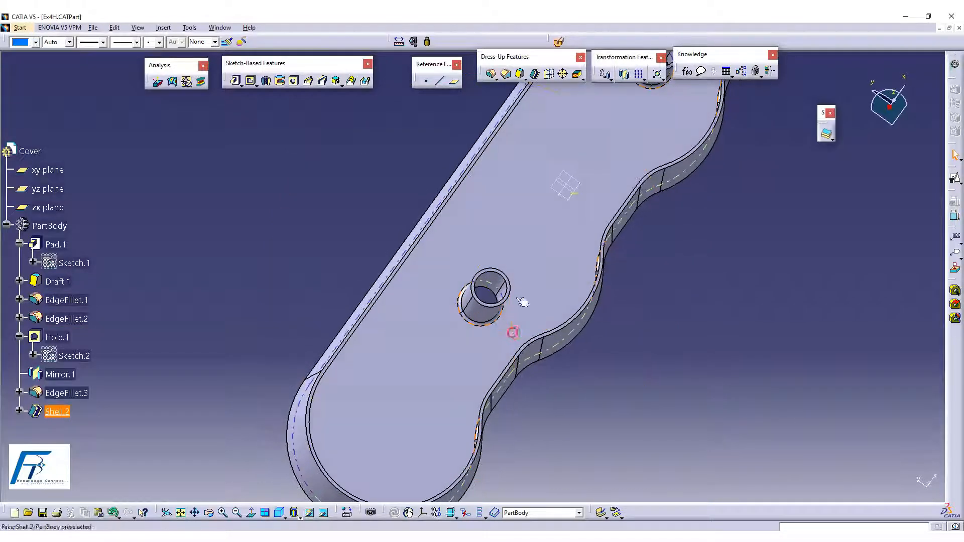
left_click(577, 190)
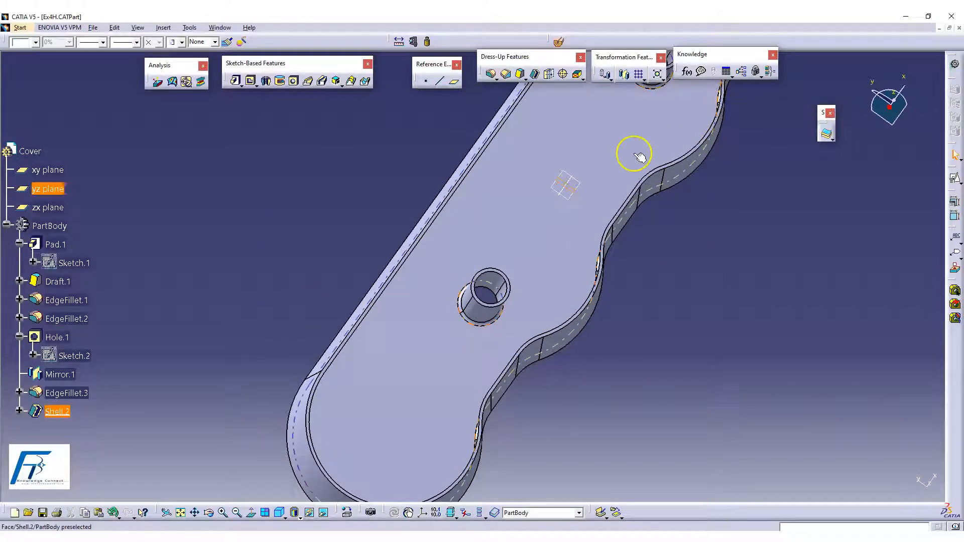
left_click(453, 84)
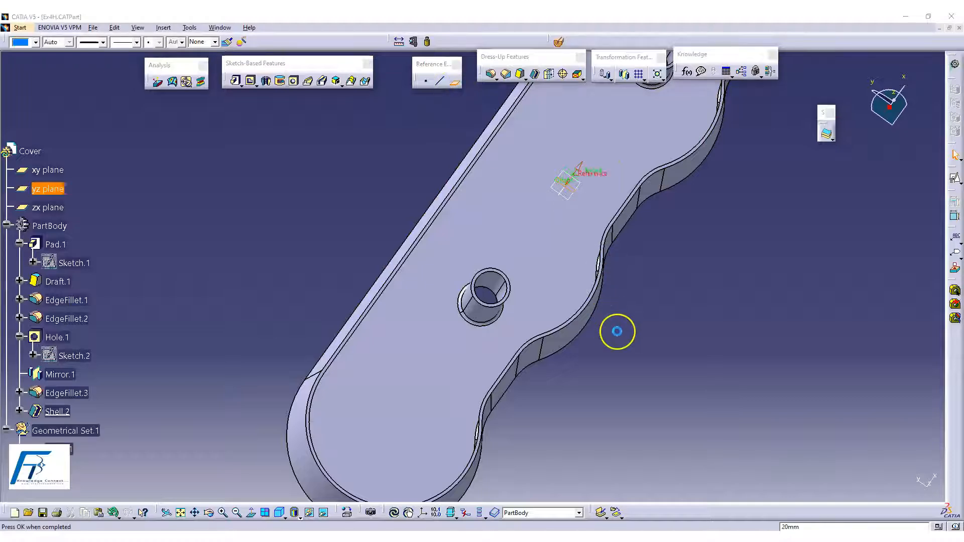
left_click(617, 217)
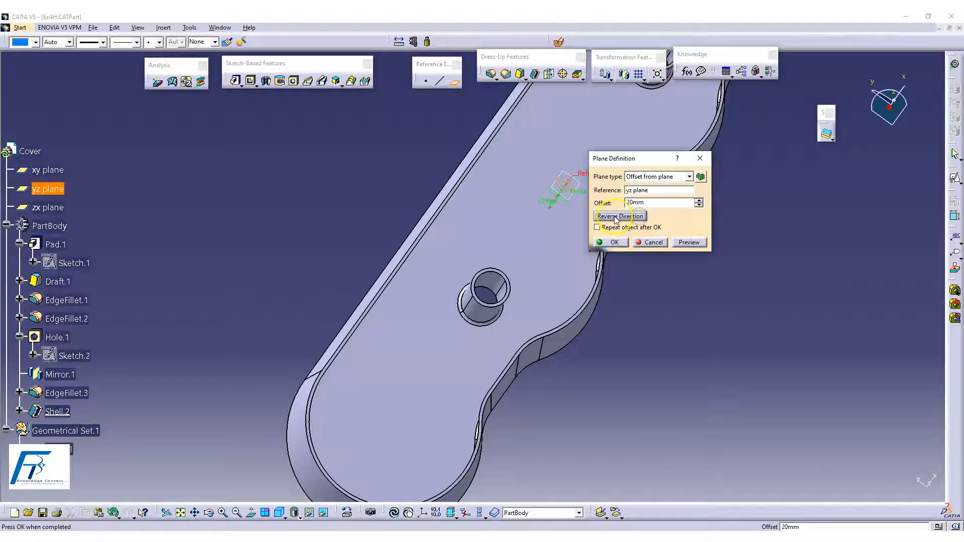
left_click_drag(549, 208, 521, 249)
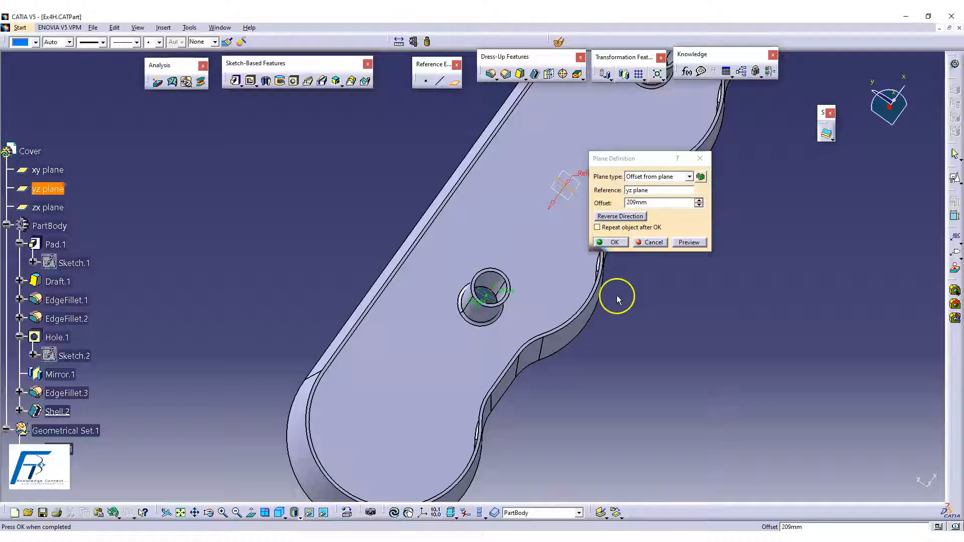
left_click(616, 243)
Set the horizontal distance of the hole's centre point from the yz plane to 450 mm in its positioning sketch
middle_click_drag(627, 370, 471, 372)
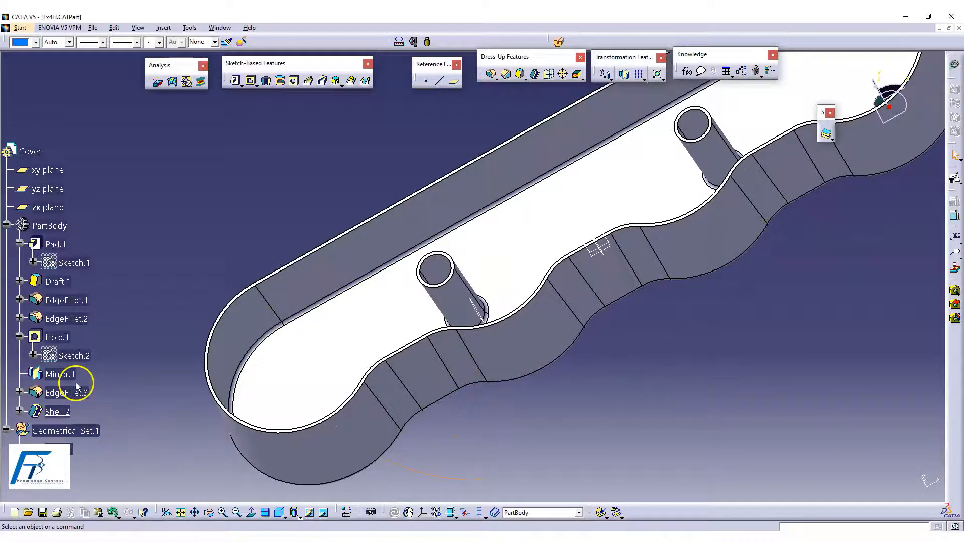
double_click(73, 355)
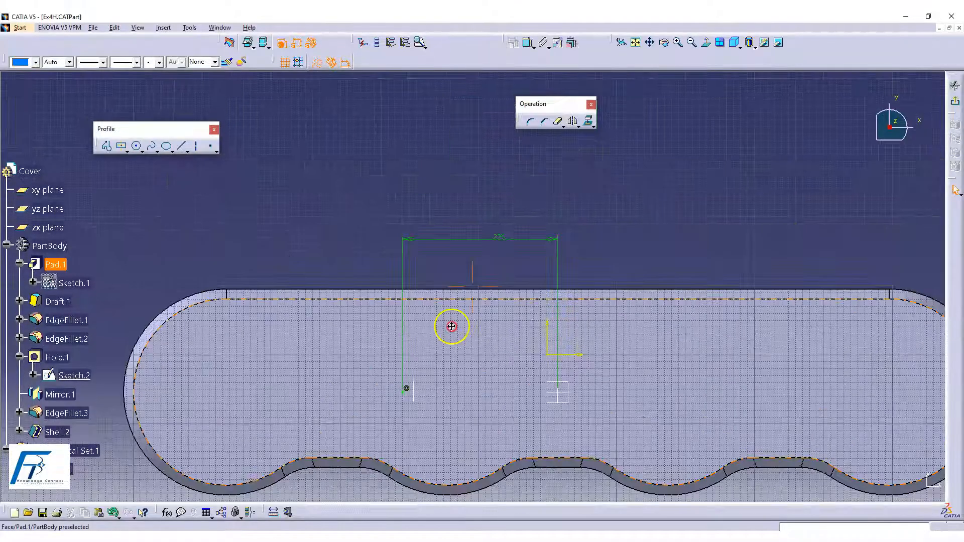
double_click(498, 241)
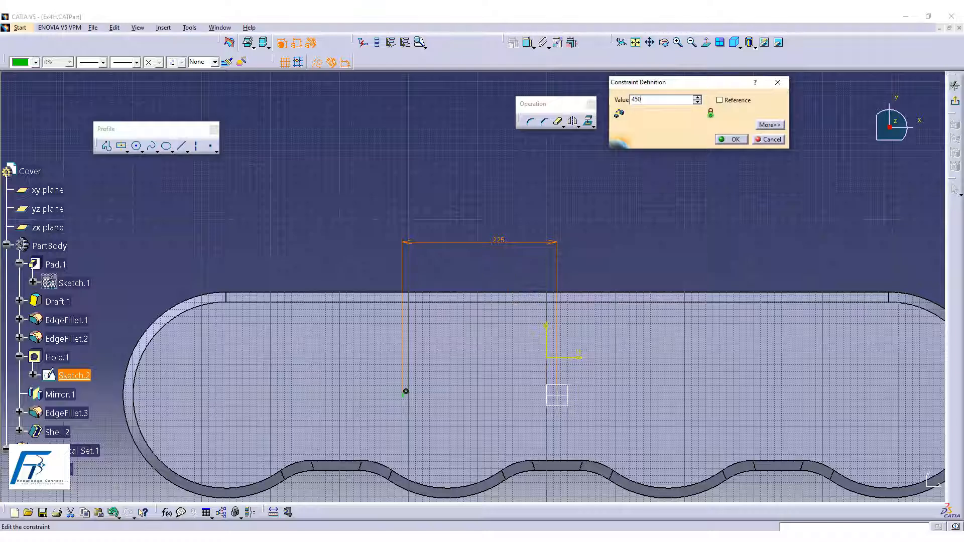
type("450")
key("Return")
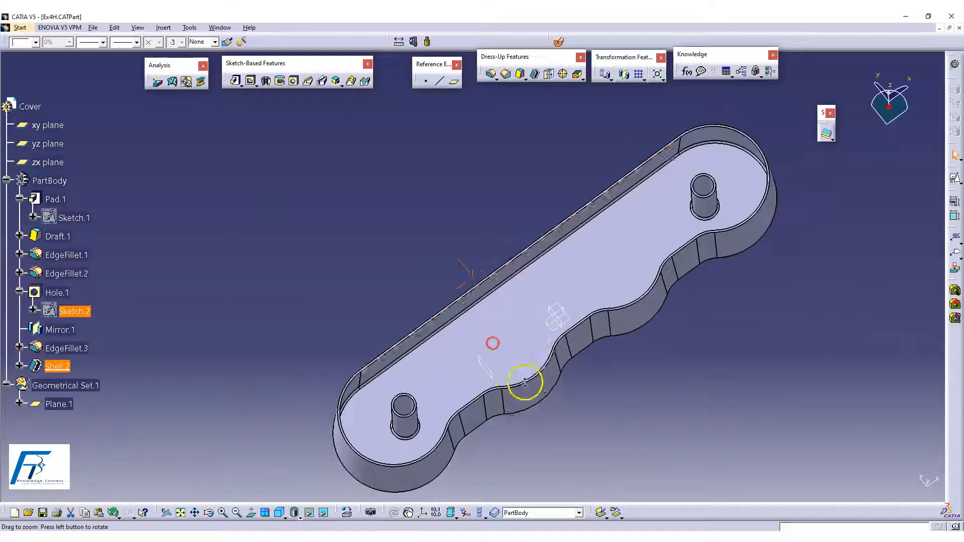
Edit the offset reference plane so it lies about 163 mm from the yz plane
double_click(491, 370)
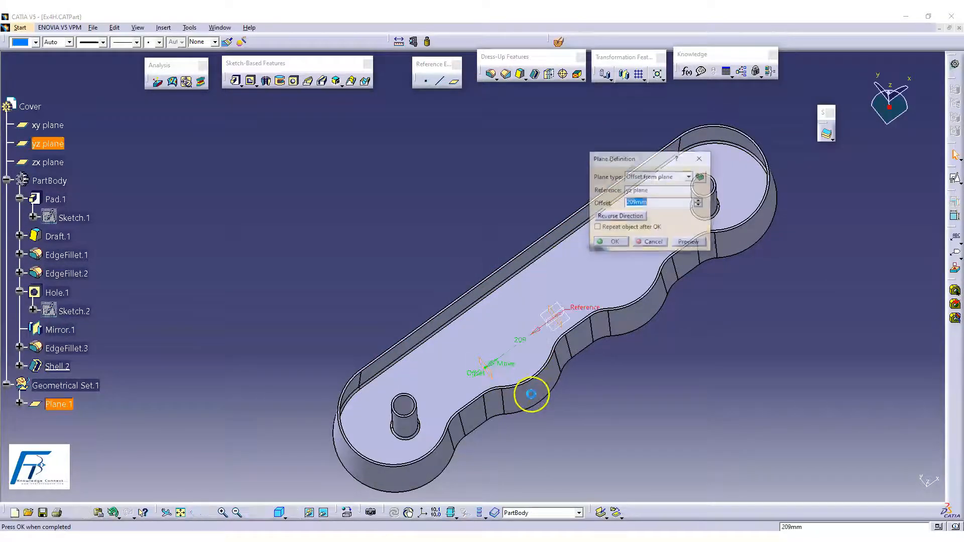
middle_click_drag(575, 287, 493, 385)
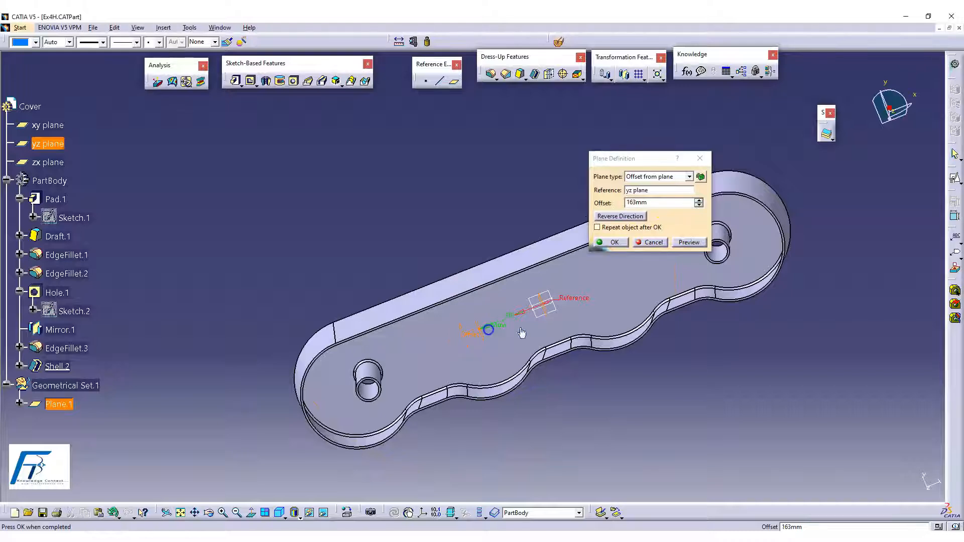
left_click(615, 243)
Start a positioned sketch on the offset plane and cut the displayed part by the sketch plane, viewed normal to it
middle_click_drag(549, 454, 651, 240)
middle_click_drag(513, 254, 509, 193)
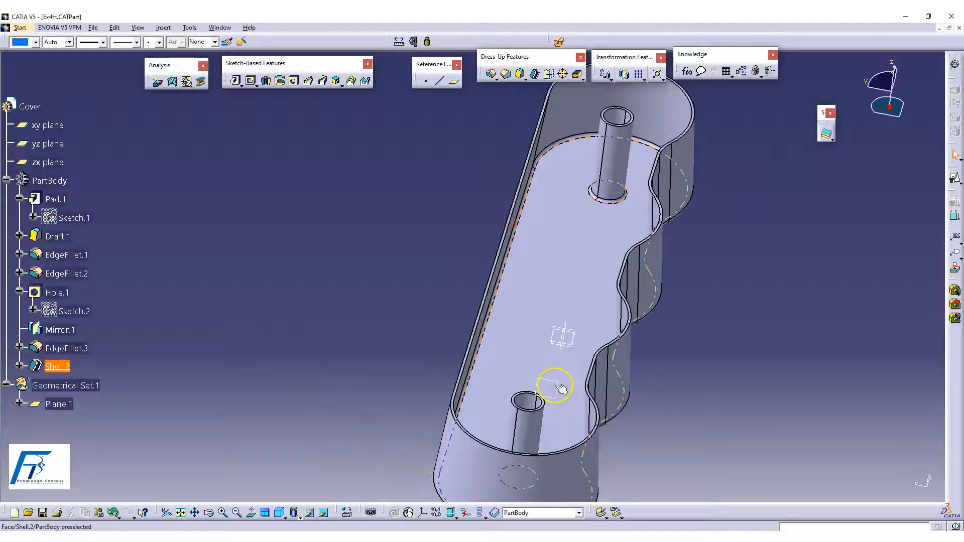
left_click(956, 179)
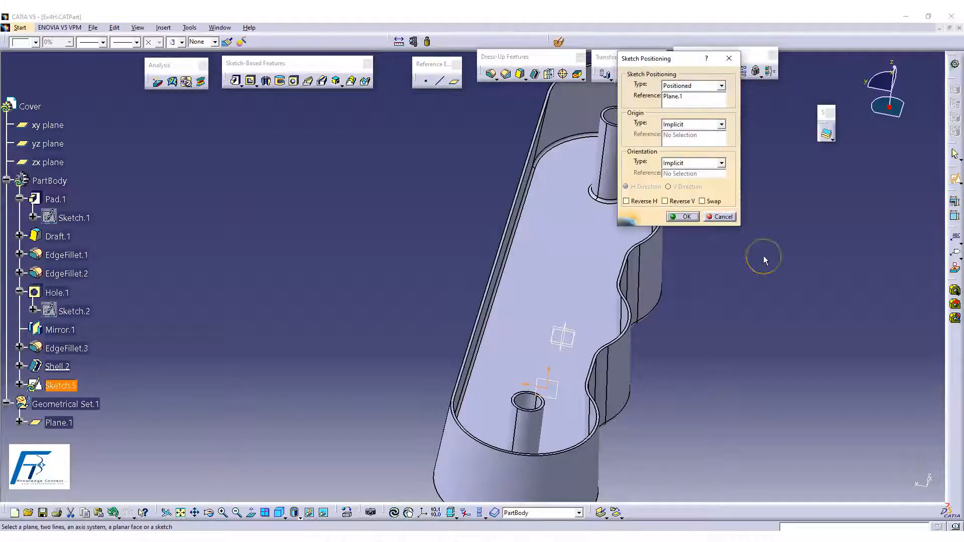
left_click(684, 217)
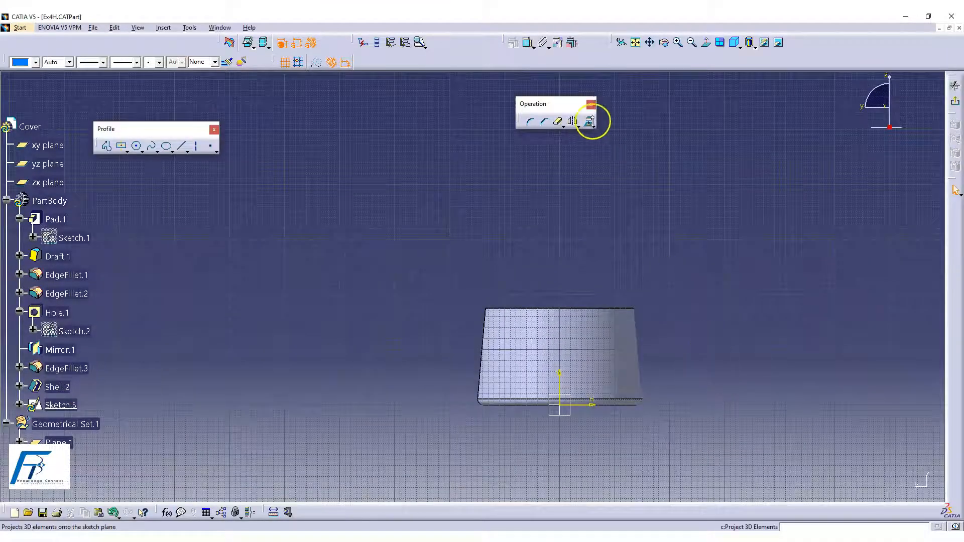
left_click(228, 43)
mouse_move(592, 420)
middle_mouse_down()
mouse_move(598, 377)
mouse_move(461, 227)
mouse_move(553, 323)
mouse_move(505, 360)
mouse_move(531, 391)
mouse_move(625, 360)
mouse_move(587, 275)
middle_mouse_up()
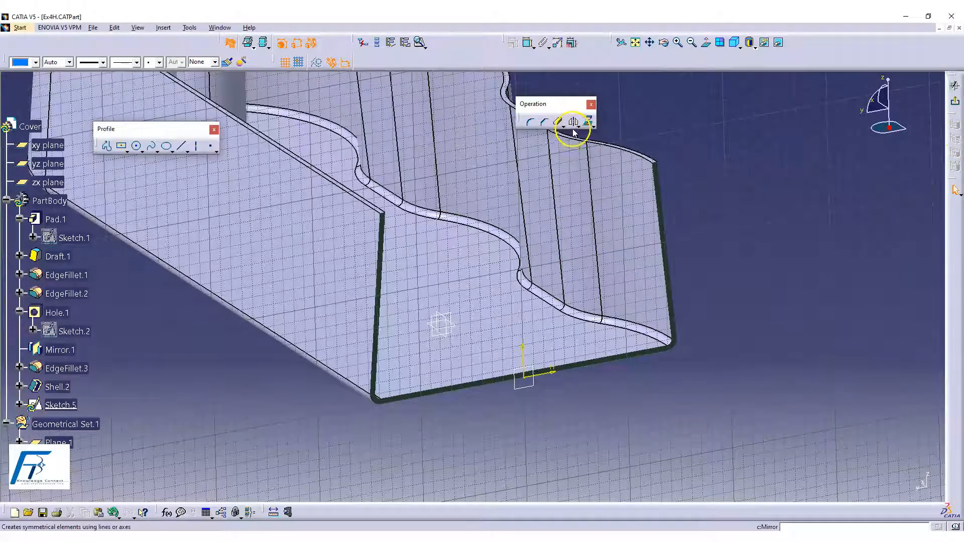
left_click(703, 46)
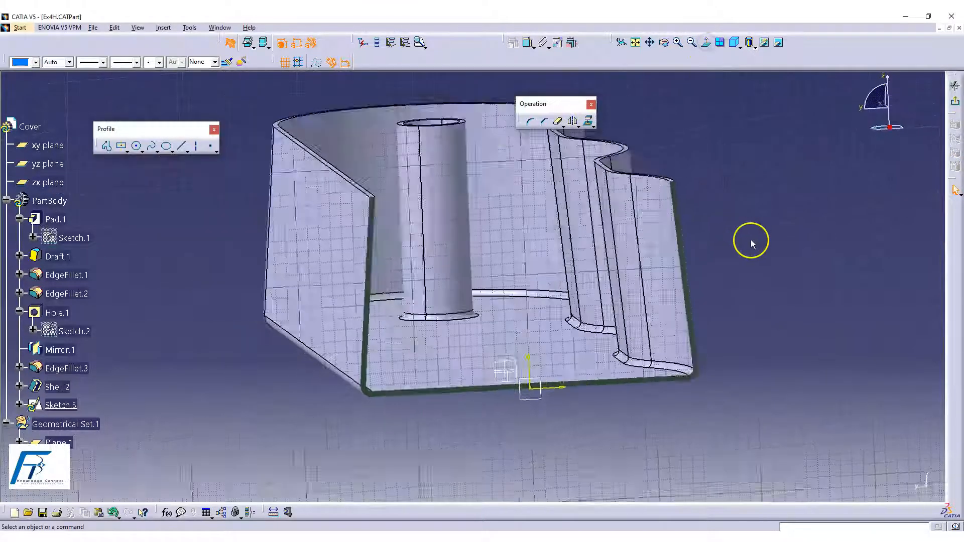
Sketch a diagonal line about 94 mm long from the wavy side wall down to the cover's floor and finish the sketch
left_click(183, 147)
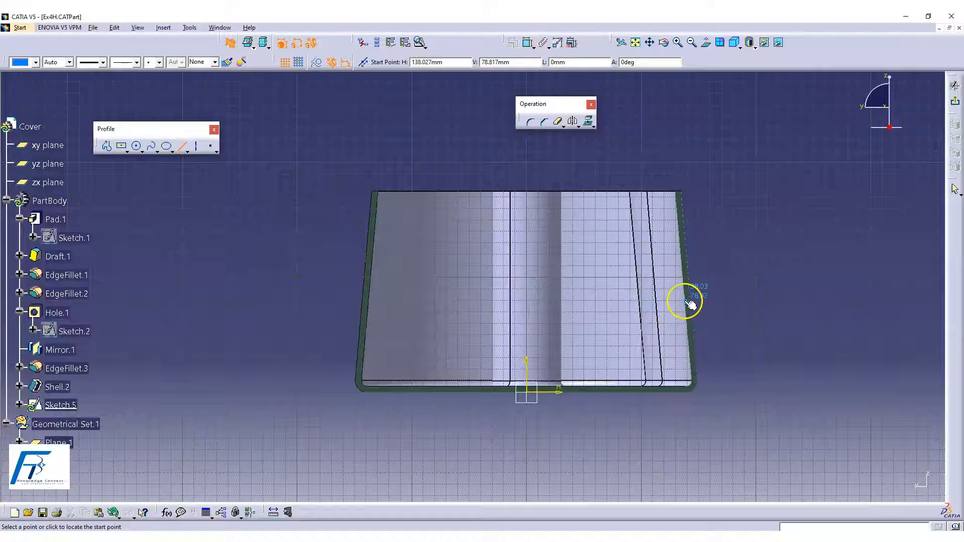
left_click(618, 385)
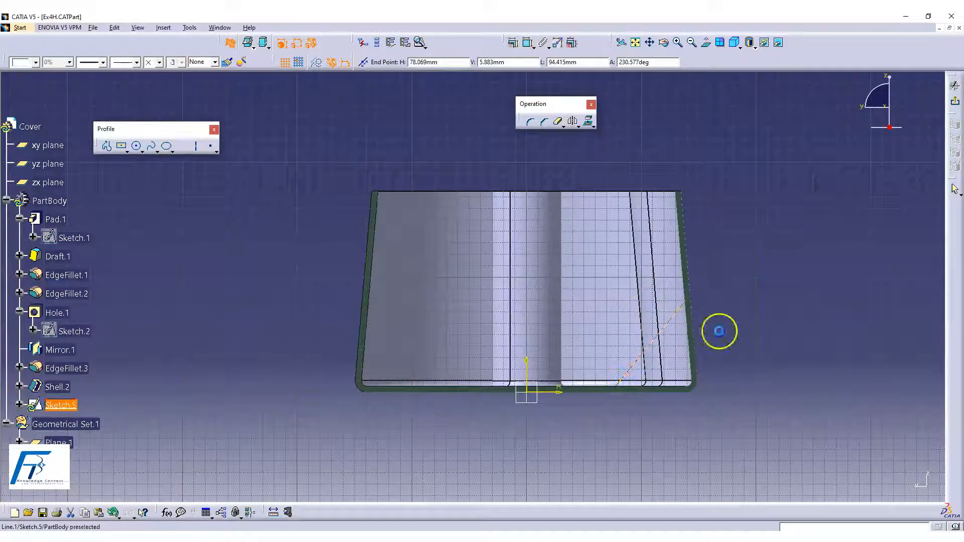
left_click(955, 86)
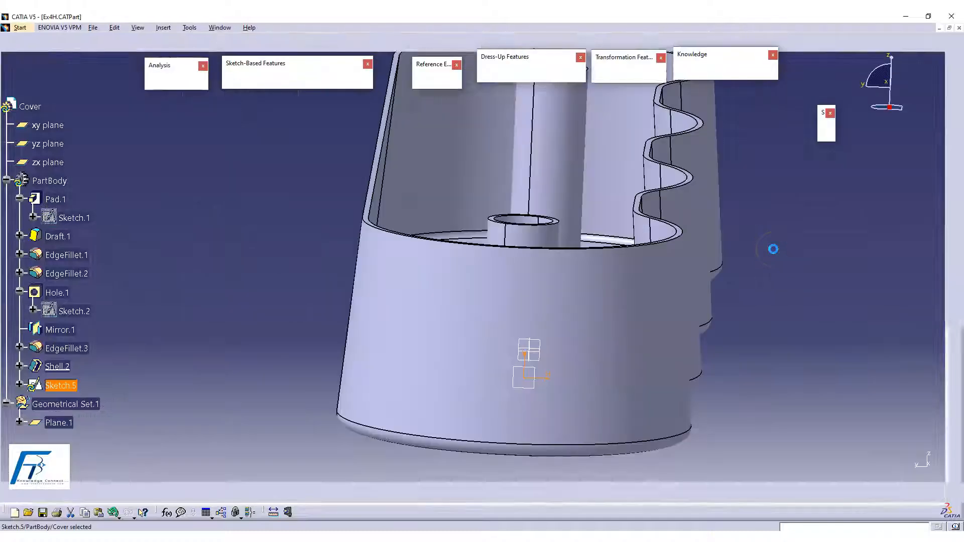
Create a From Side stiffener with neutral fiber from the diagonal line, between the wavy wall and the floor
middle_click_drag(693, 282, 465, 250)
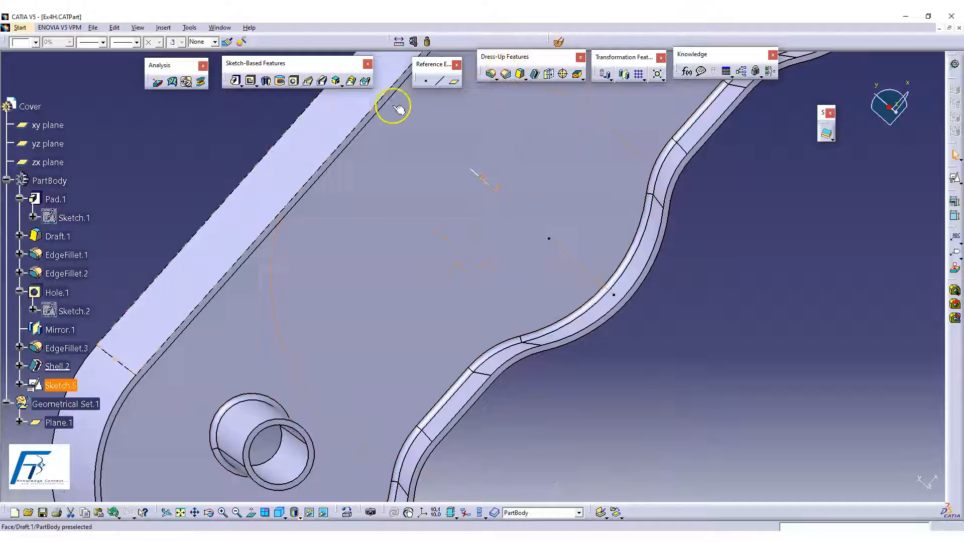
left_click(350, 87)
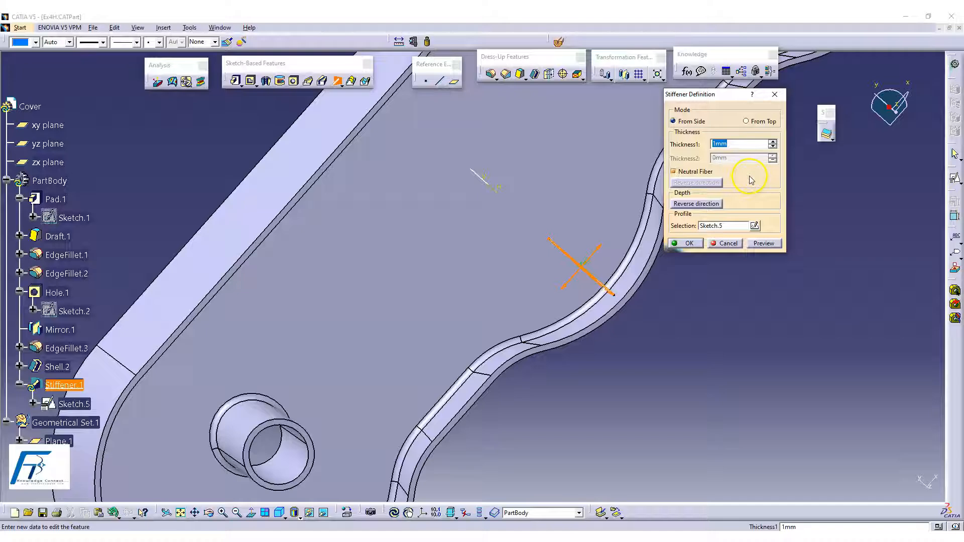
left_click(687, 246)
middle_click_drag(650, 362, 406, 337)
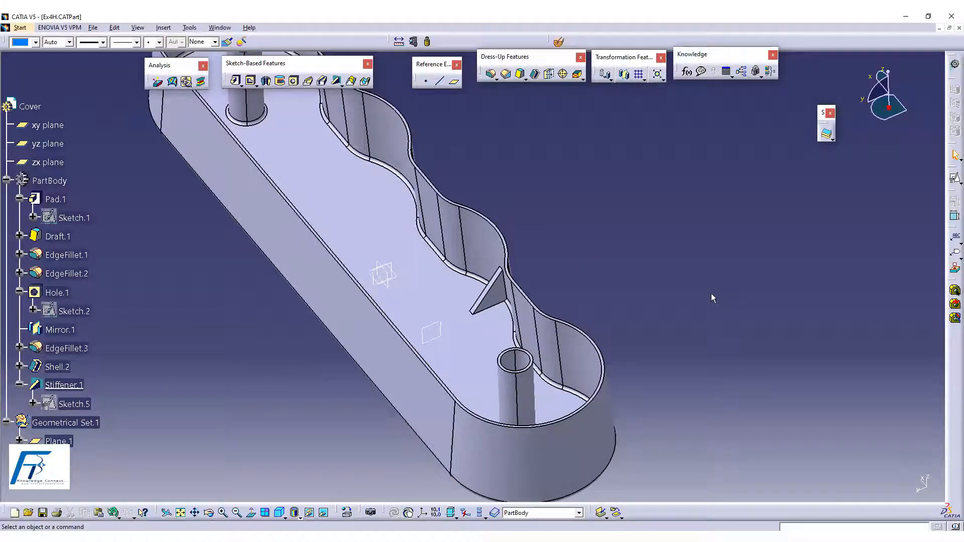
left_click(625, 246)
middle_click_drag(535, 348, 482, 312)
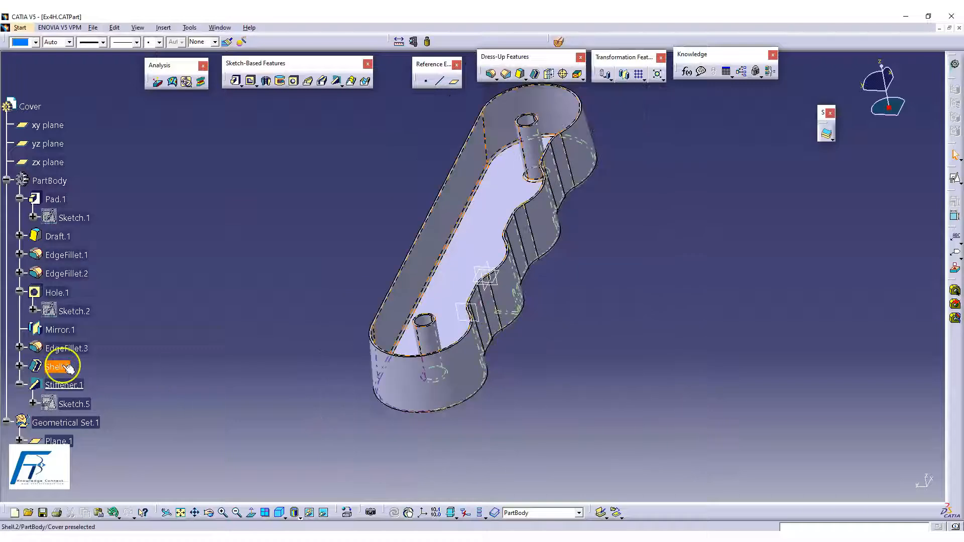
middle_click_drag(624, 303, 493, 302)
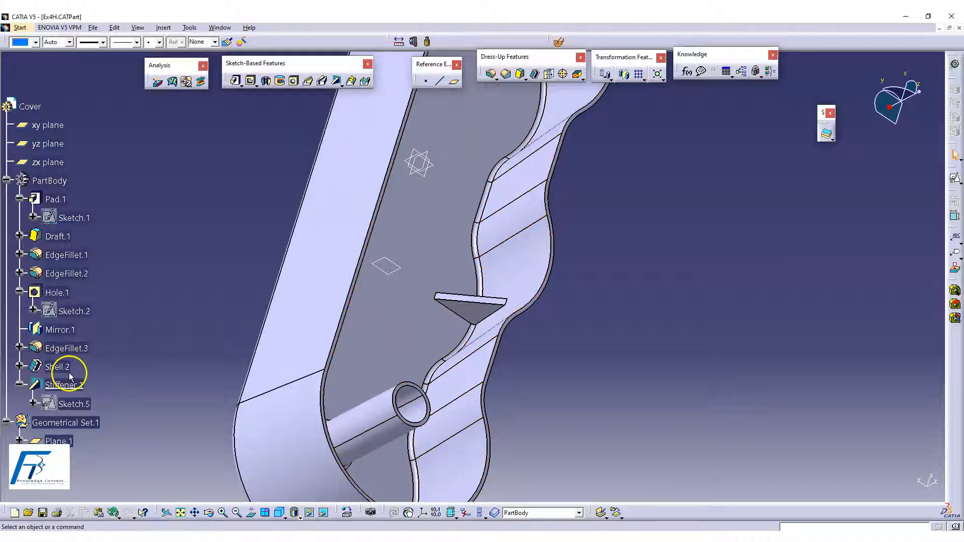
middle_click_drag(491, 393, 557, 402)
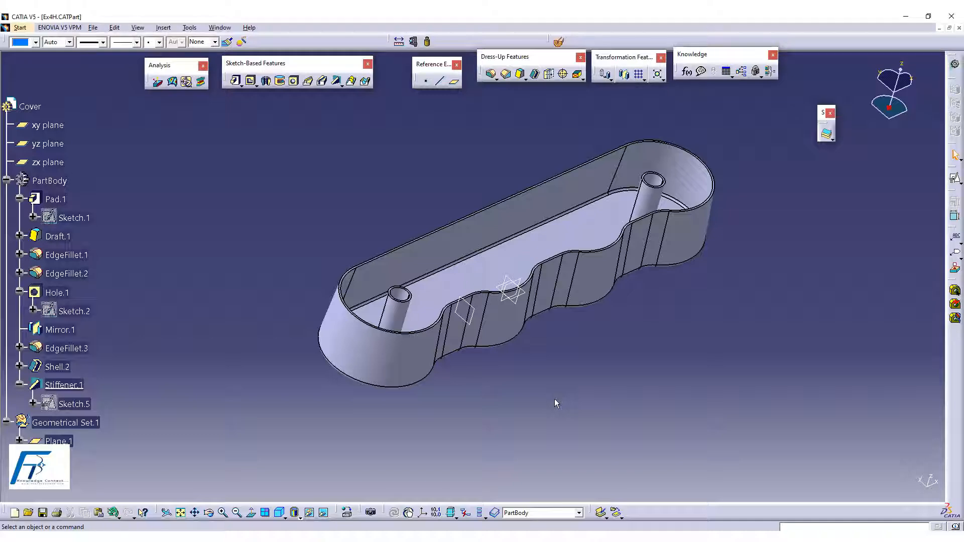
middle_click_drag(598, 411, 564, 351)
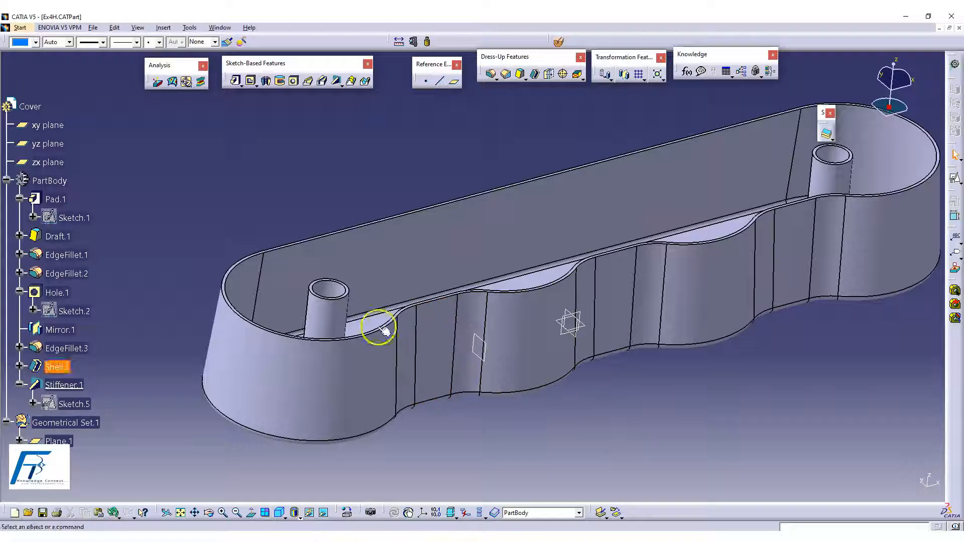
Reorder the shell feature to come after the stiffener
right_click(71, 371)
mouse_move(95, 359)
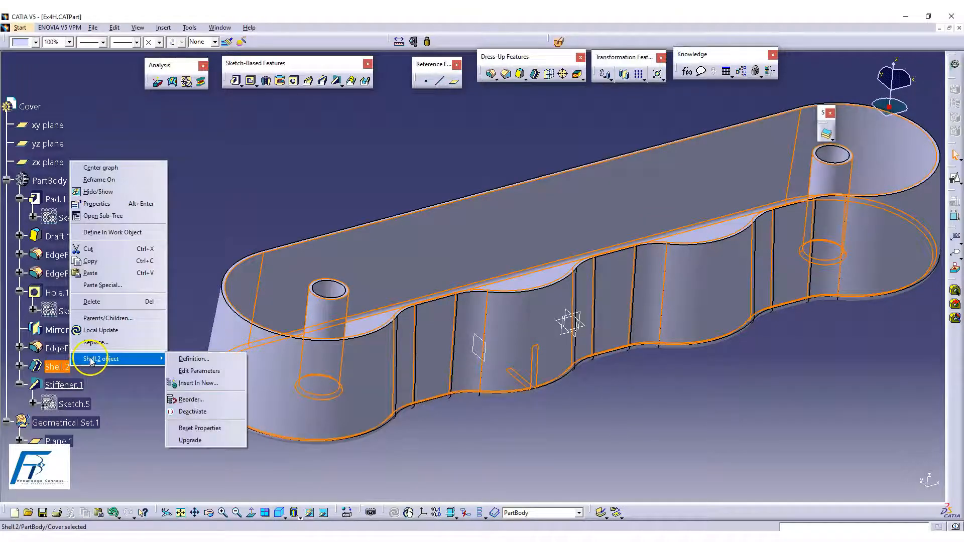
left_click(190, 400)
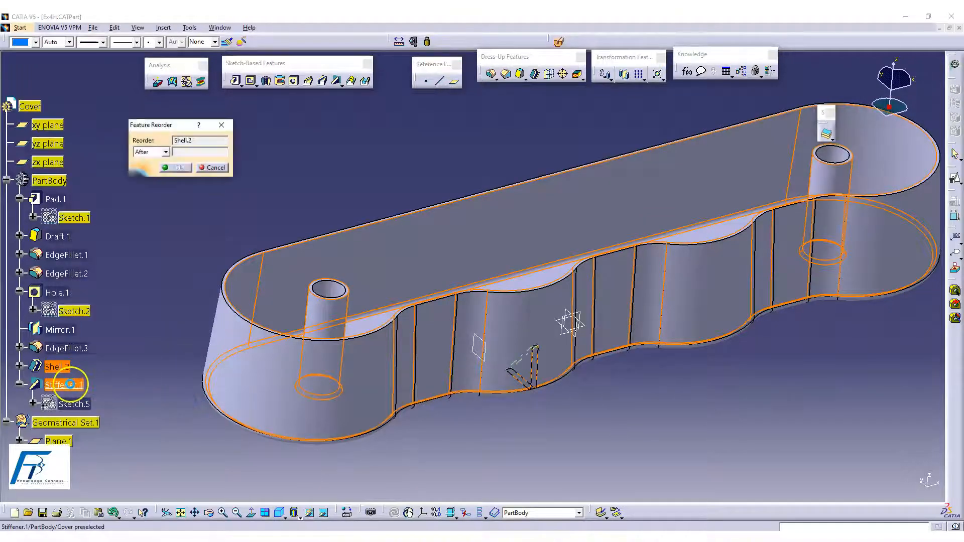
left_click(100, 380)
left_click(179, 168)
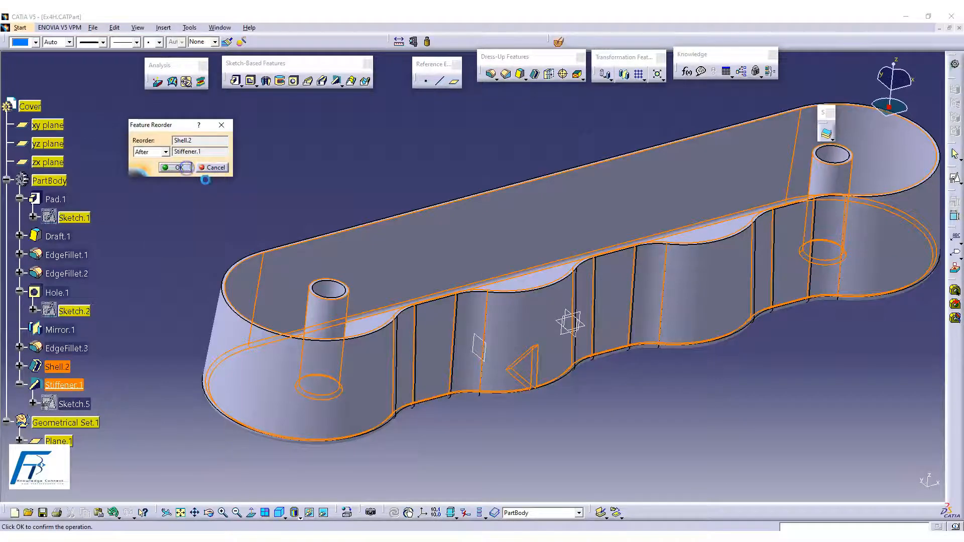
middle_click_drag(538, 403, 523, 340)
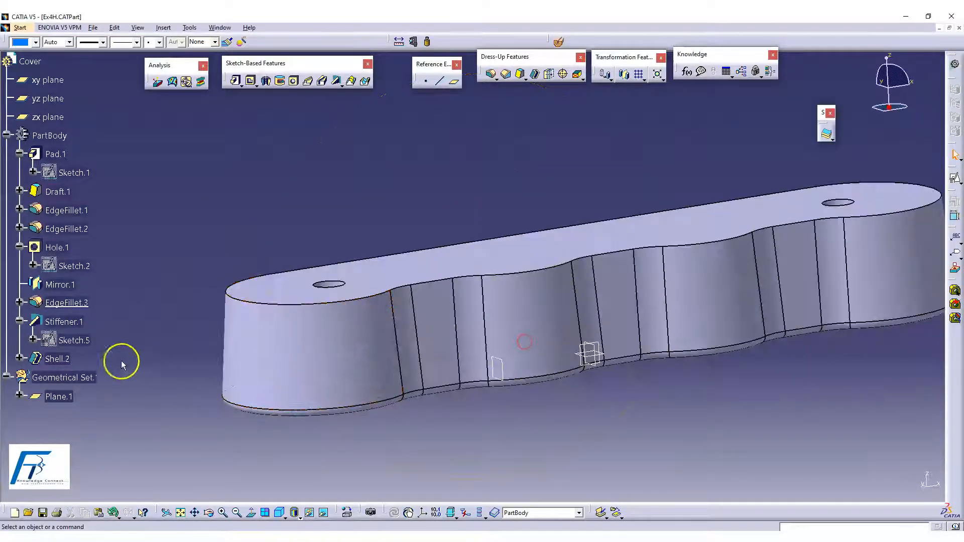
Define the reordered shell as the in-work object
right_click(54, 359)
left_click(116, 222)
middle_click_drag(396, 185, 511, 437)
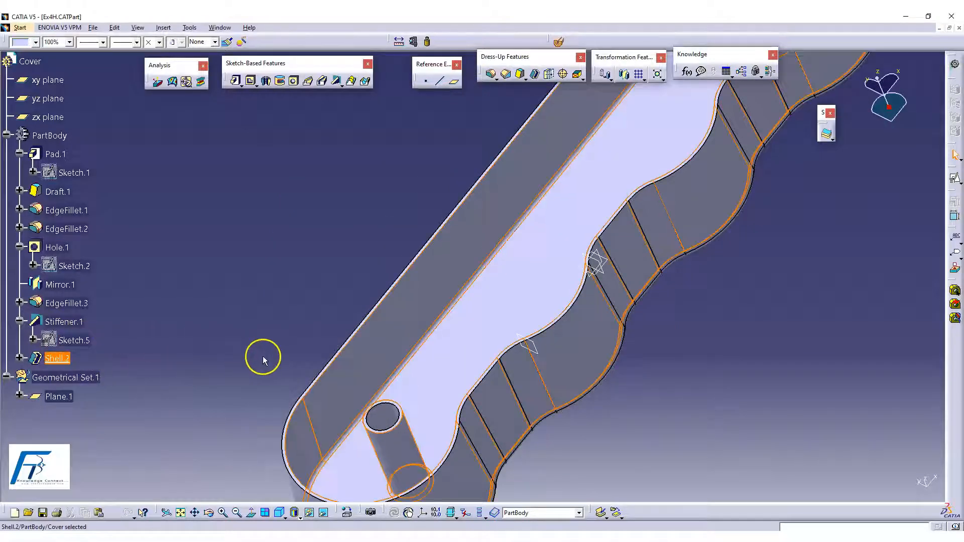
Undo the in-work object change and the reordering of the shell
middle_click_drag(702, 414, 631, 484)
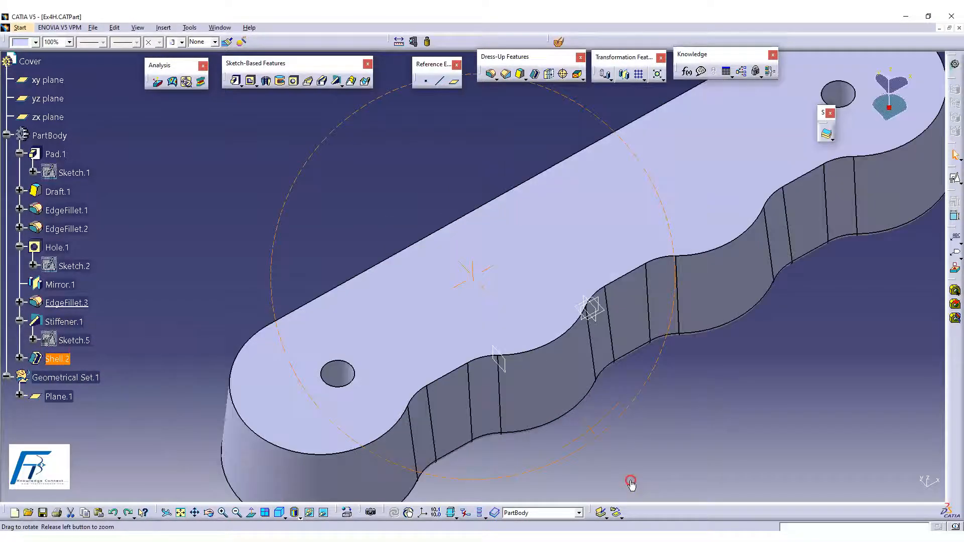
middle_click_drag(566, 426, 623, 497)
left_click(563, 461)
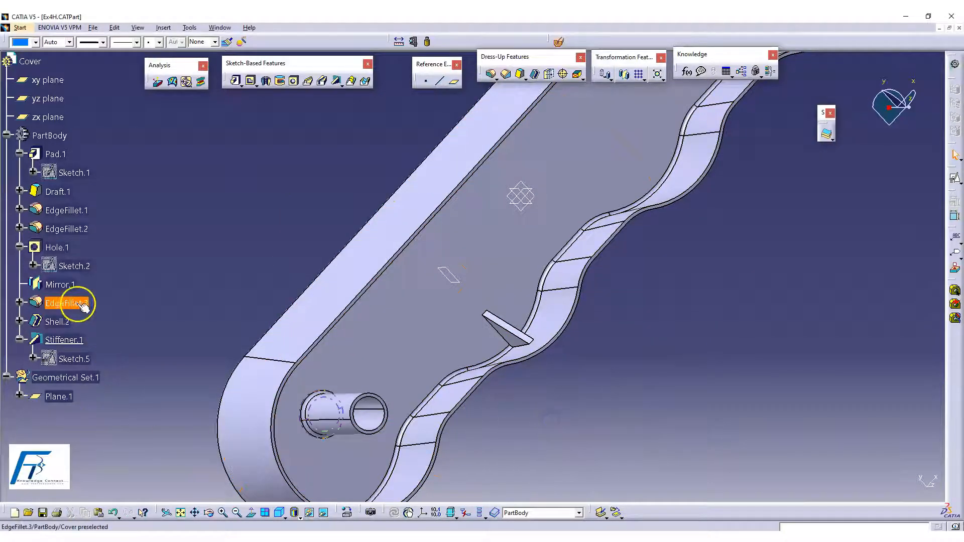
left_click(56, 247)
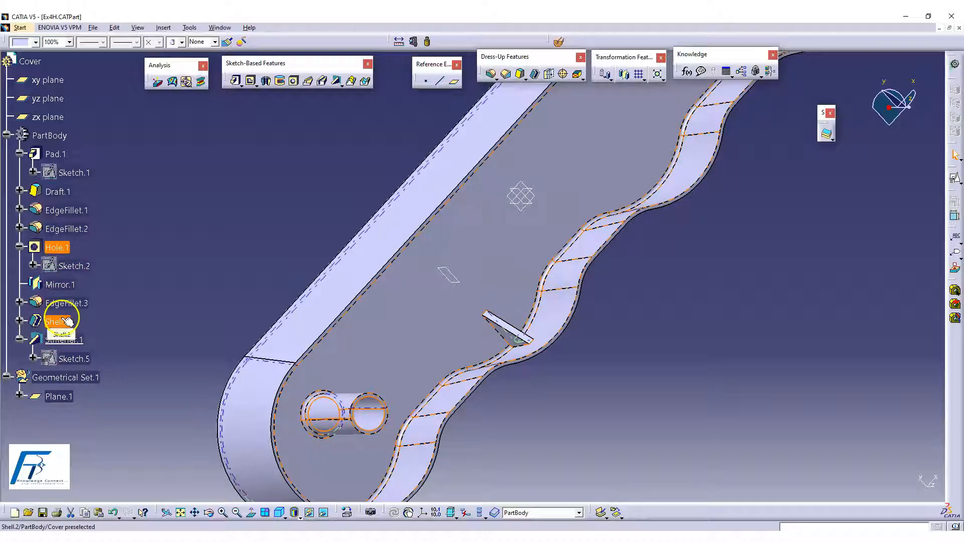
scroll(441, 441, "down", 1)
middle_click_drag(441, 441, 452, 239)
left_click(607, 379)
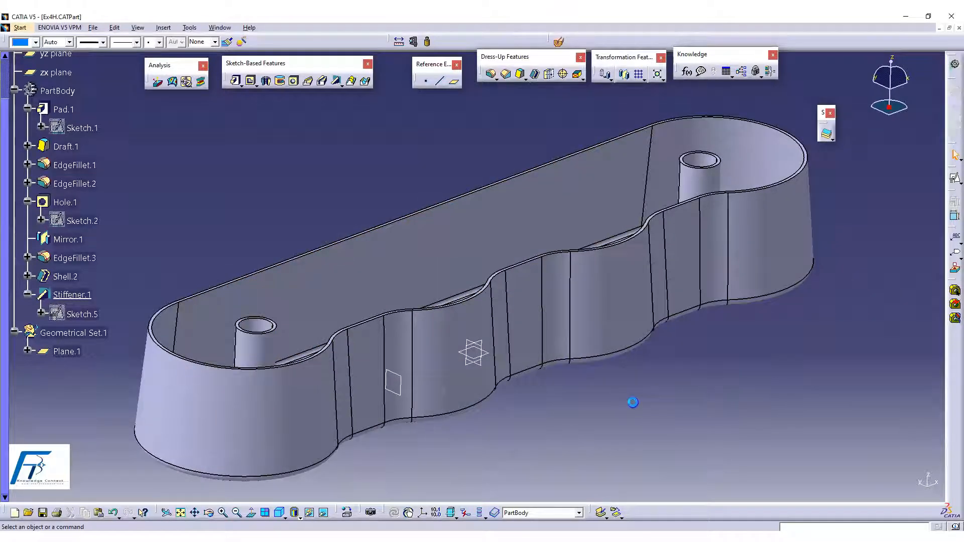